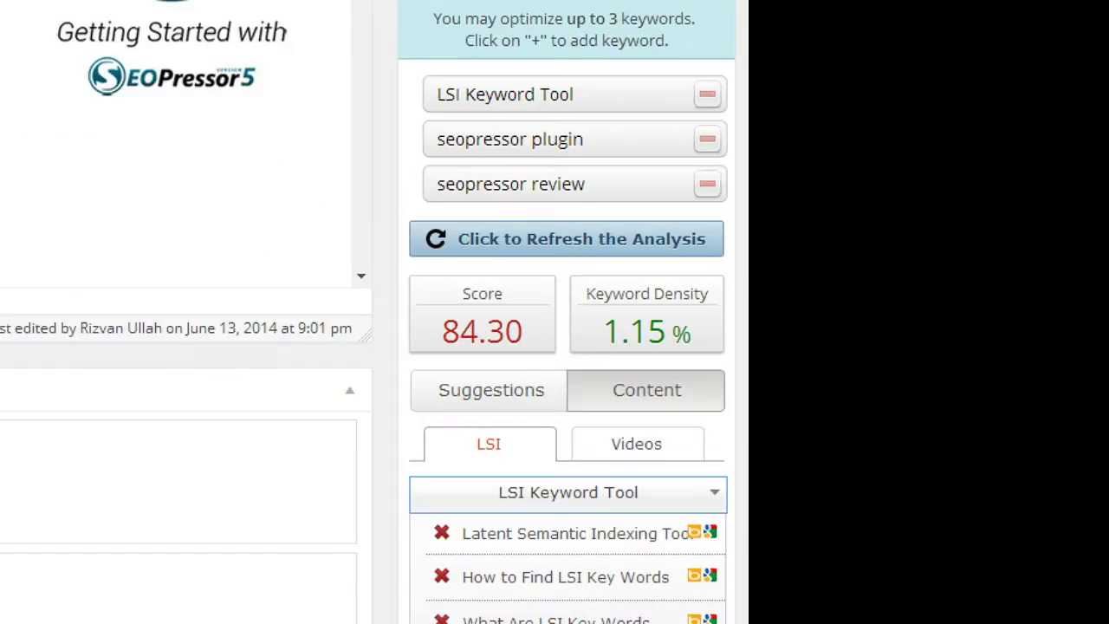
- Examine the LSI suggestions for each of the keywords LSI Keyword Tool, seopressor plugin and seopressor review
scroll(582, 143, down, 5)
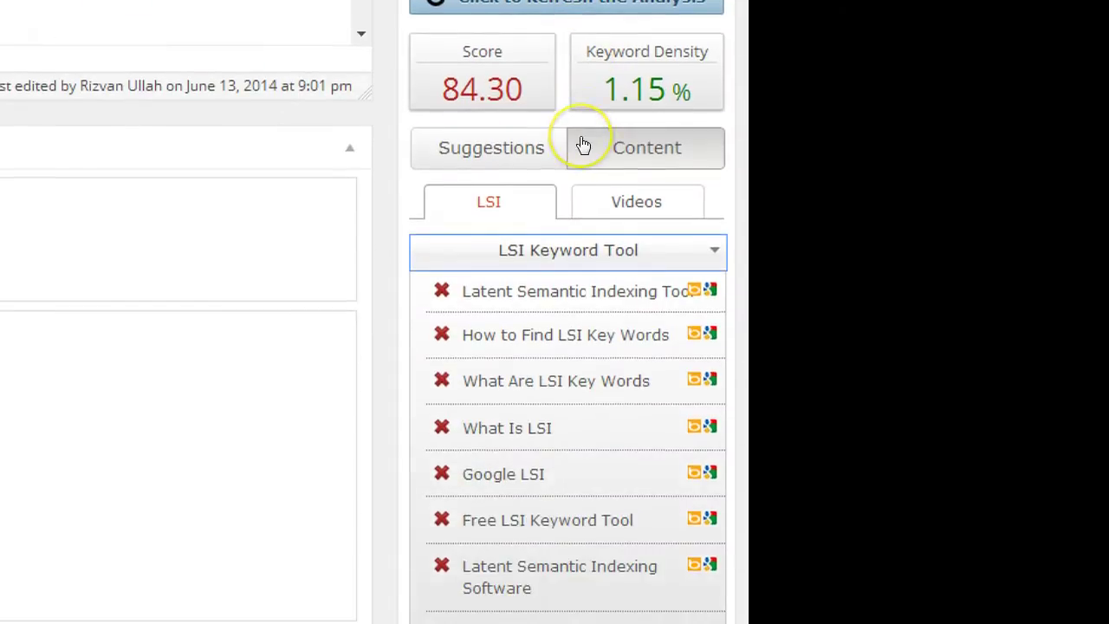
click(609, 90)
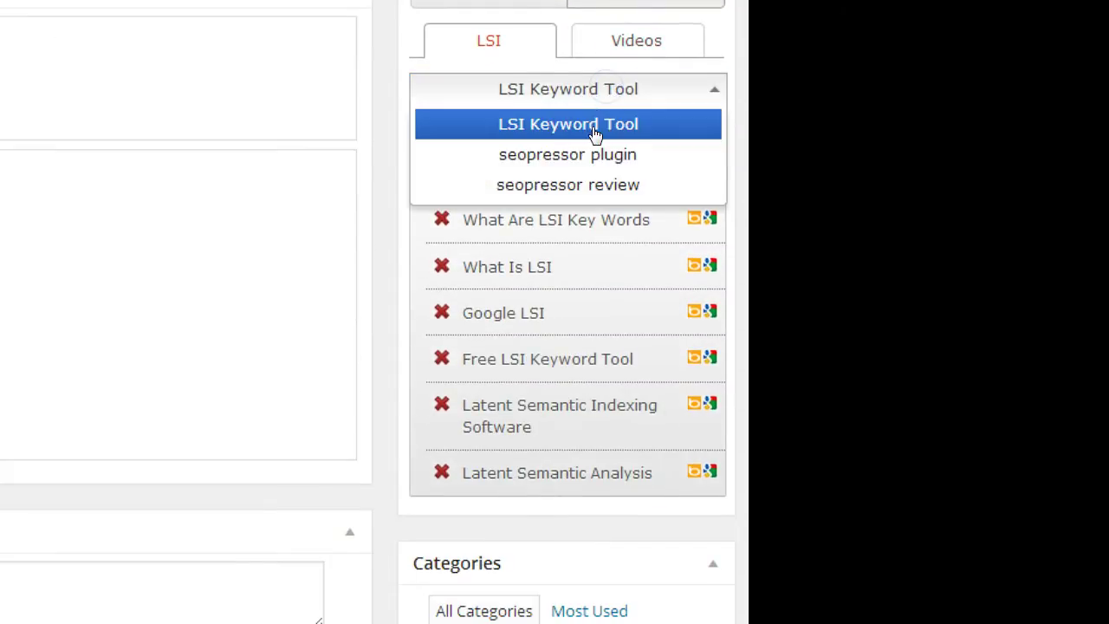
click(592, 155)
click(591, 91)
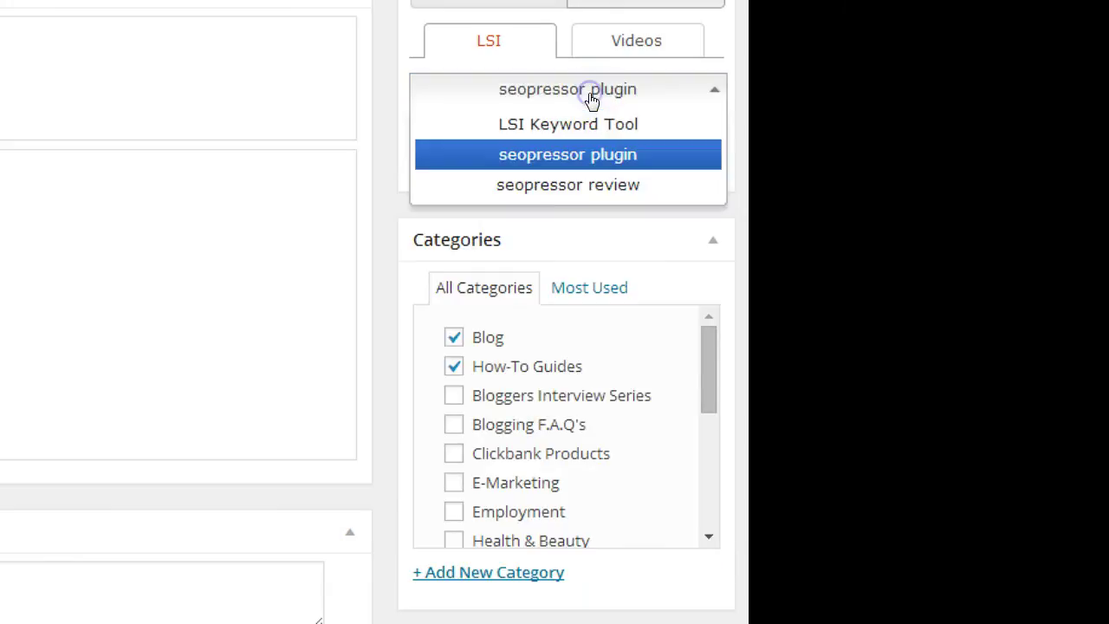
click(586, 125)
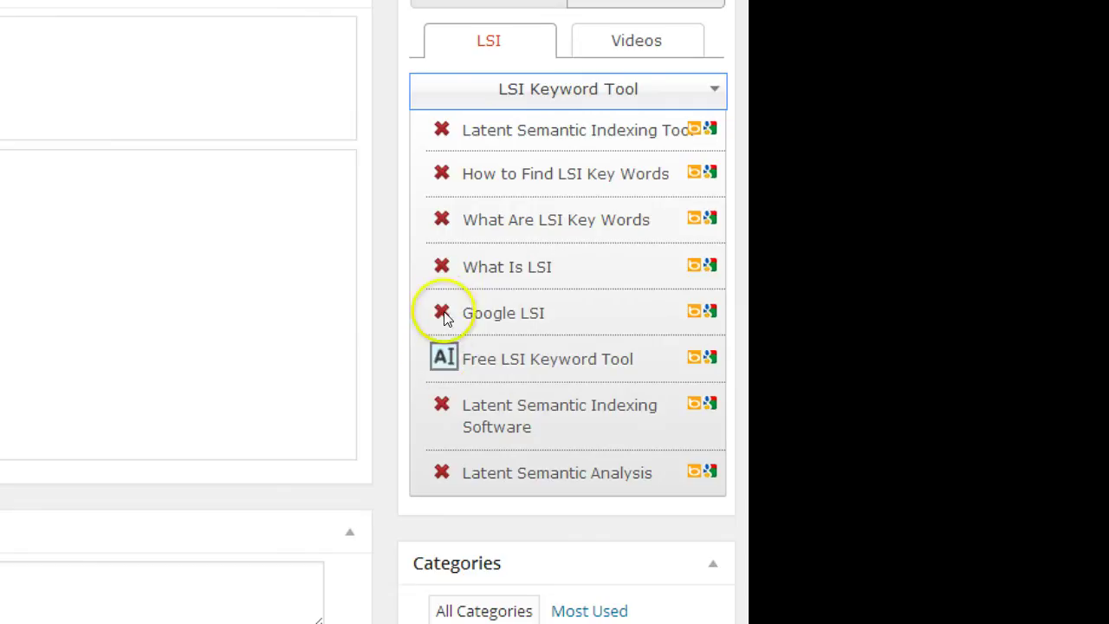
click(515, 106)
click(514, 154)
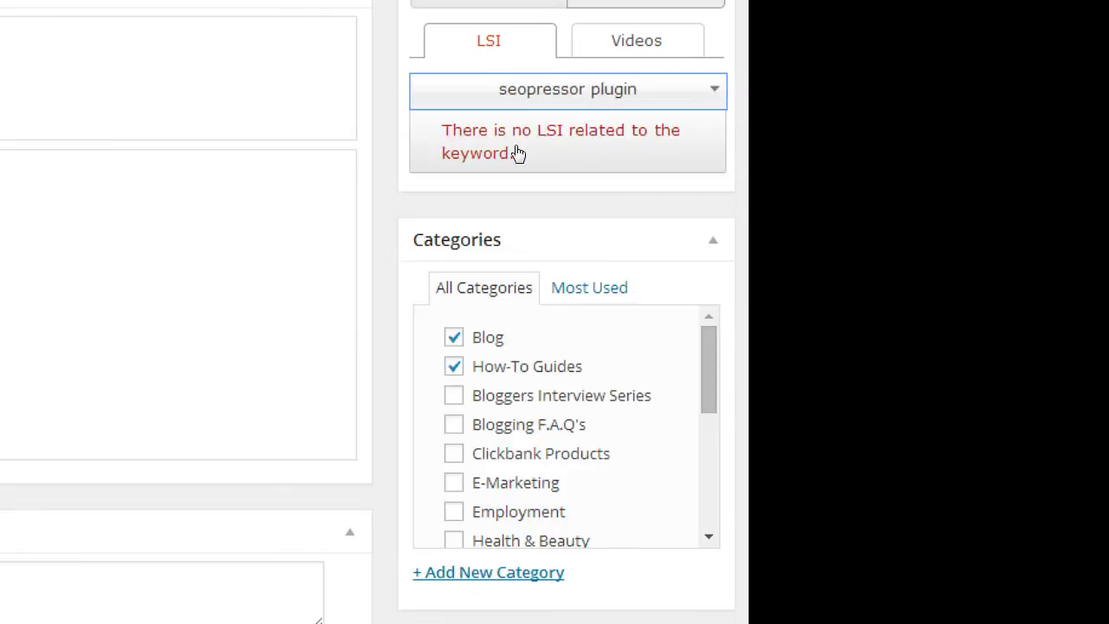
click(518, 101)
click(527, 183)
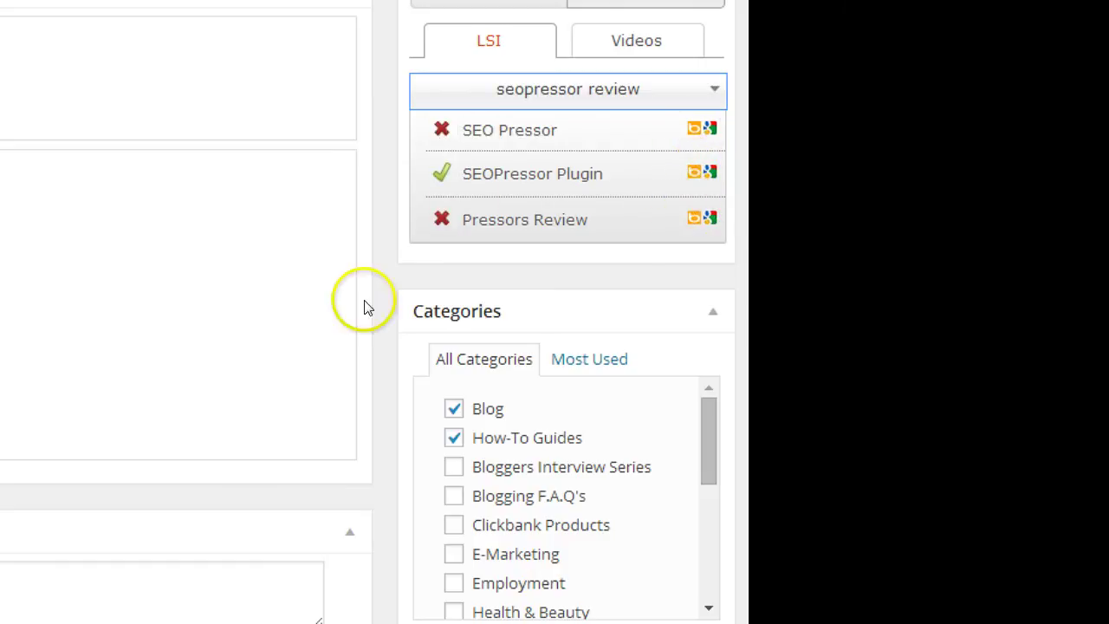
click(526, 104)
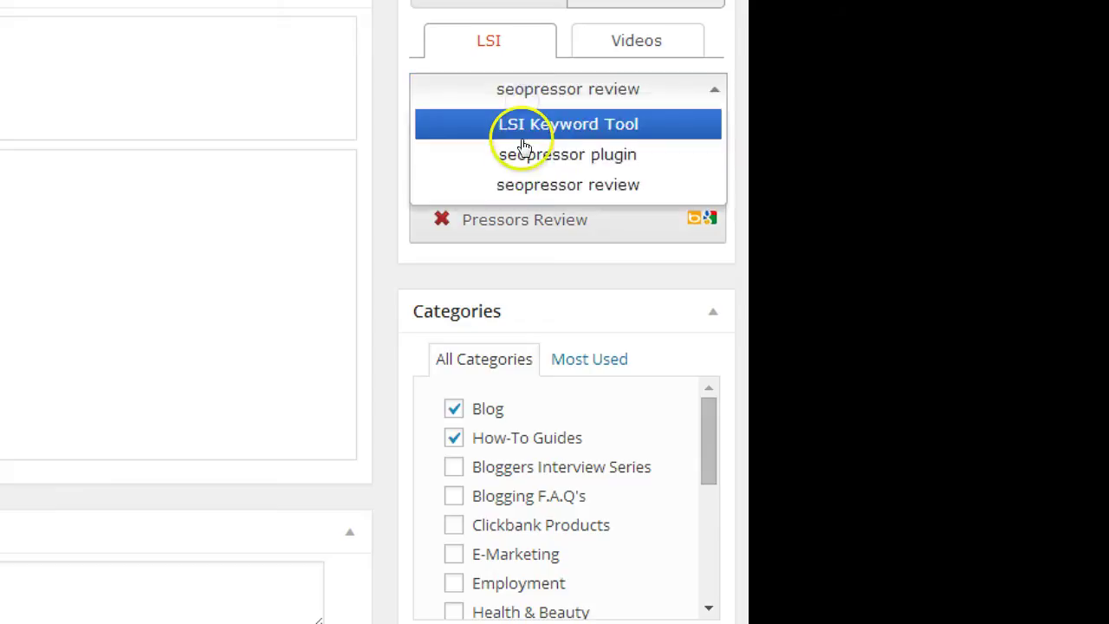
click(525, 154)
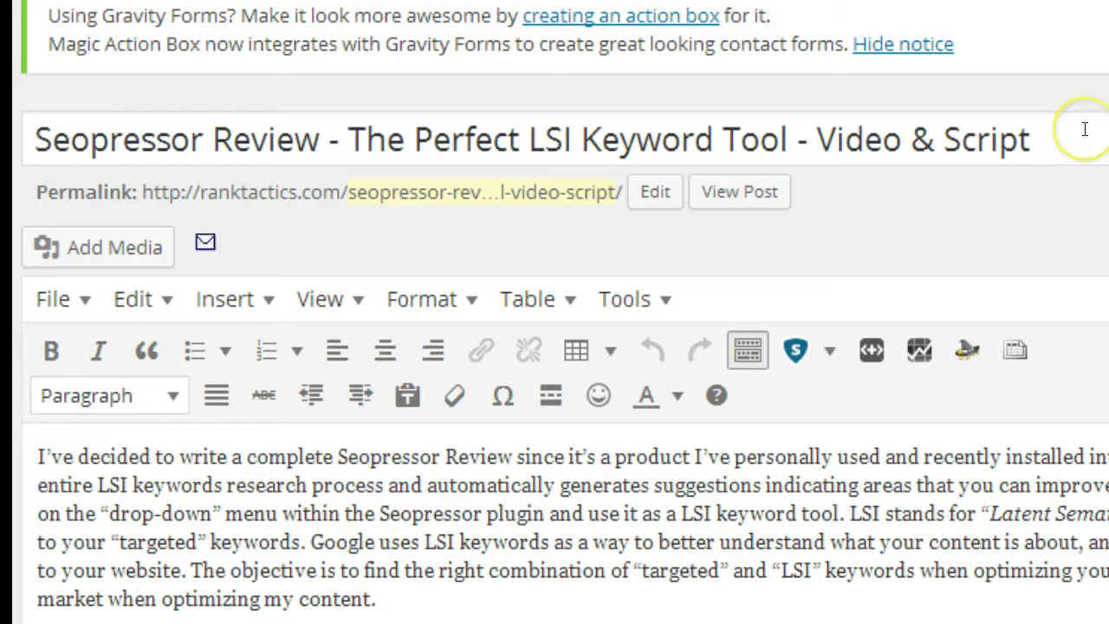
- Review the Keyword Decoration and Content optimization suggestions for the Seopressor Review post
click(1085, 129)
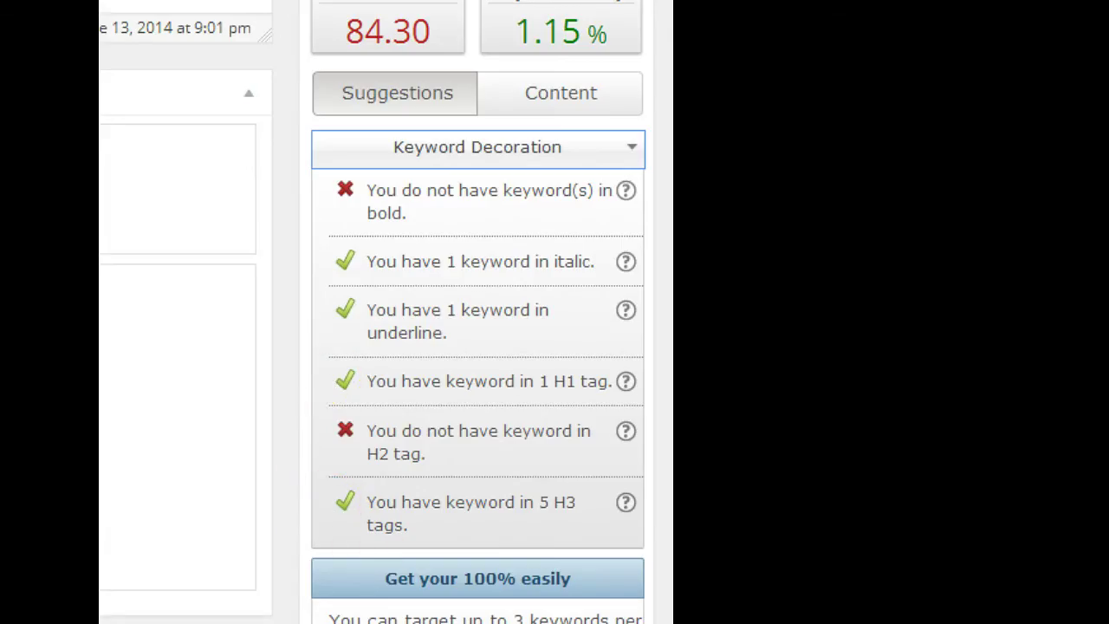
scroll(359, 607, up, 3)
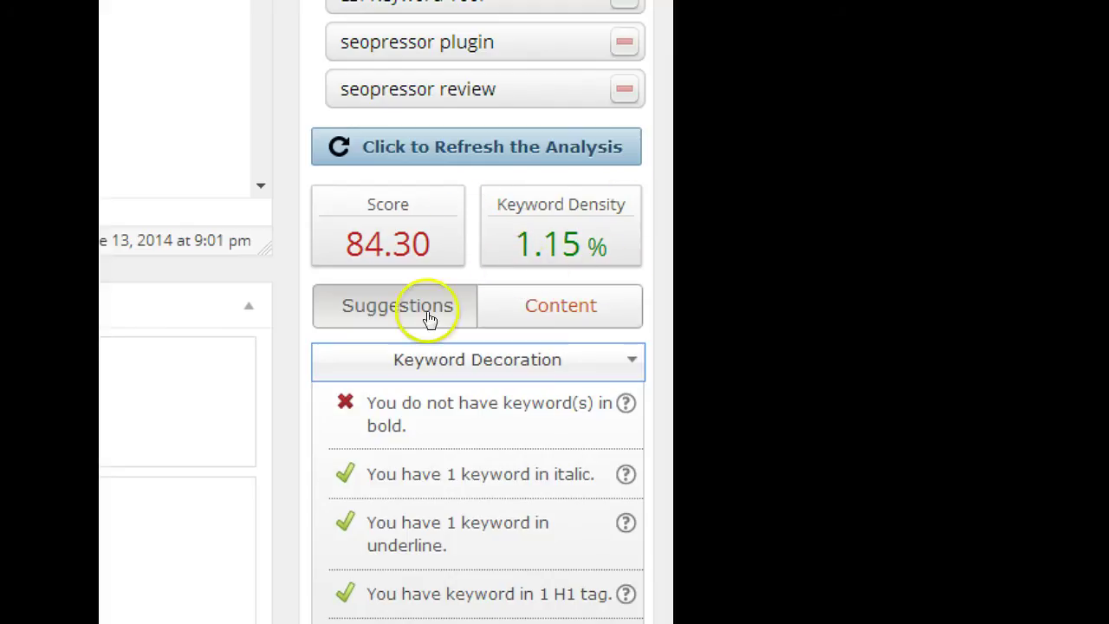
scroll(324, 352, down, 2)
click(431, 239)
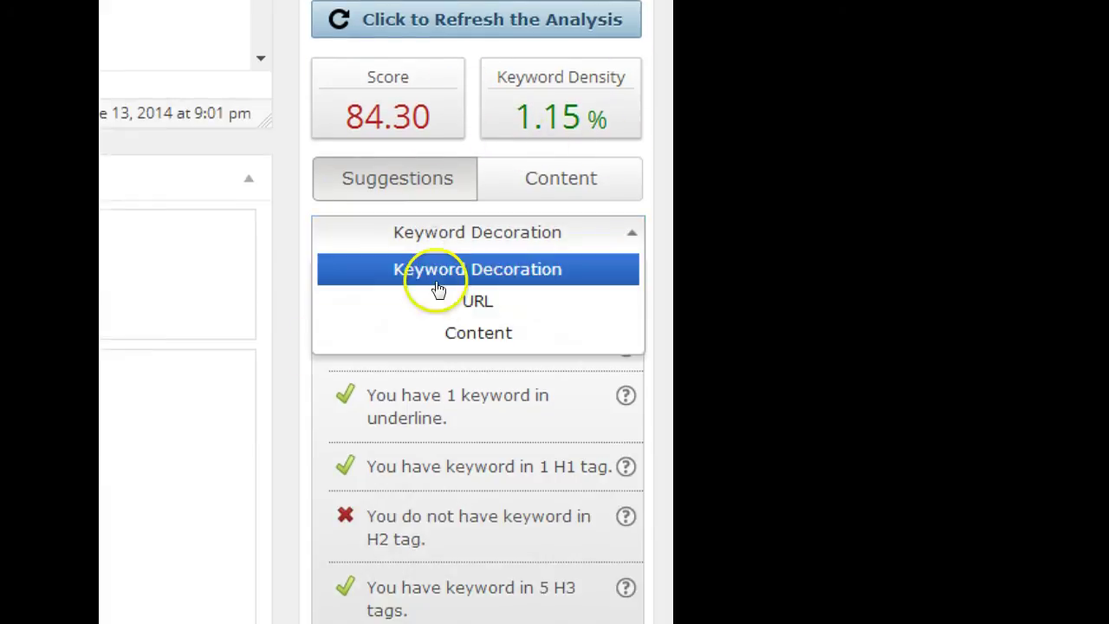
click(436, 326)
scroll(389, 332, down, 1)
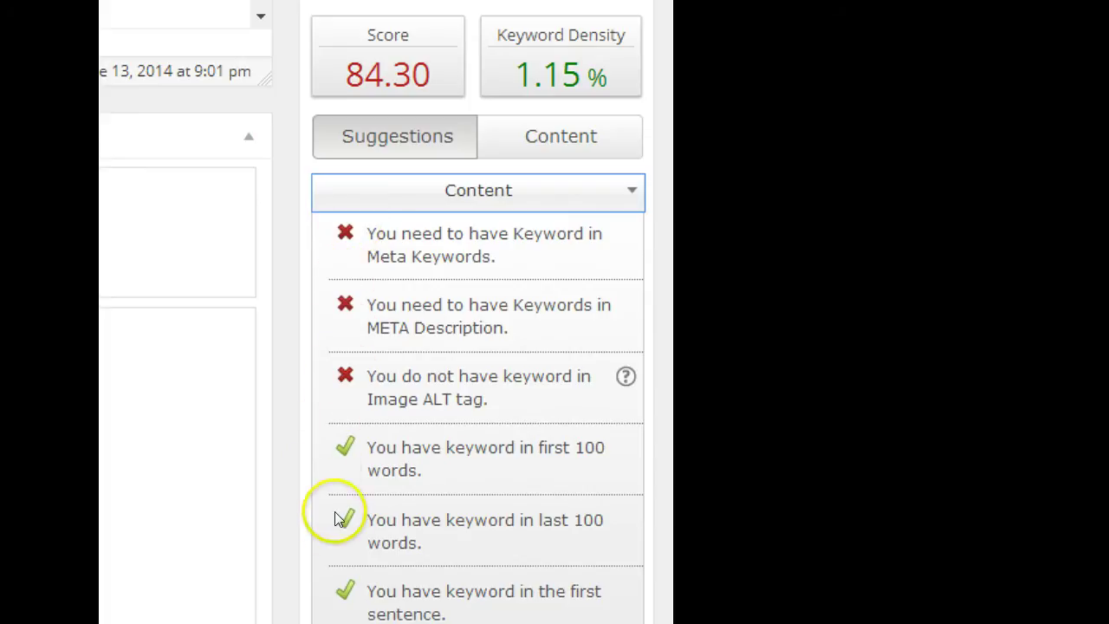
click(495, 199)
click(508, 225)
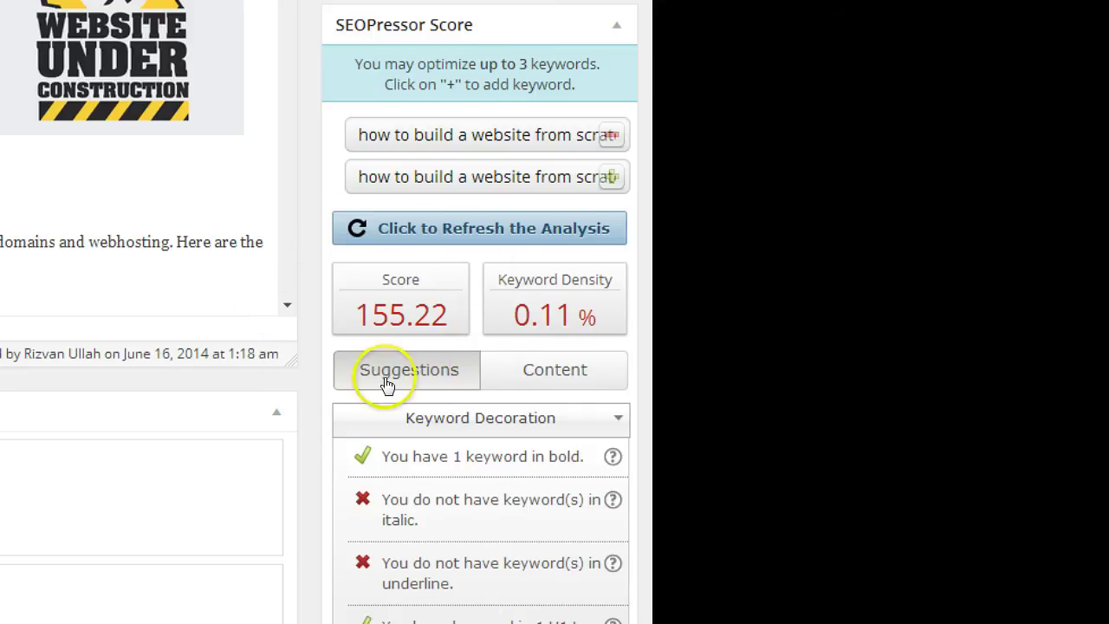
- Refresh the analysis of the website-building post and review its Keyword Decoration suggestions and over-optimization notices
click(388, 229)
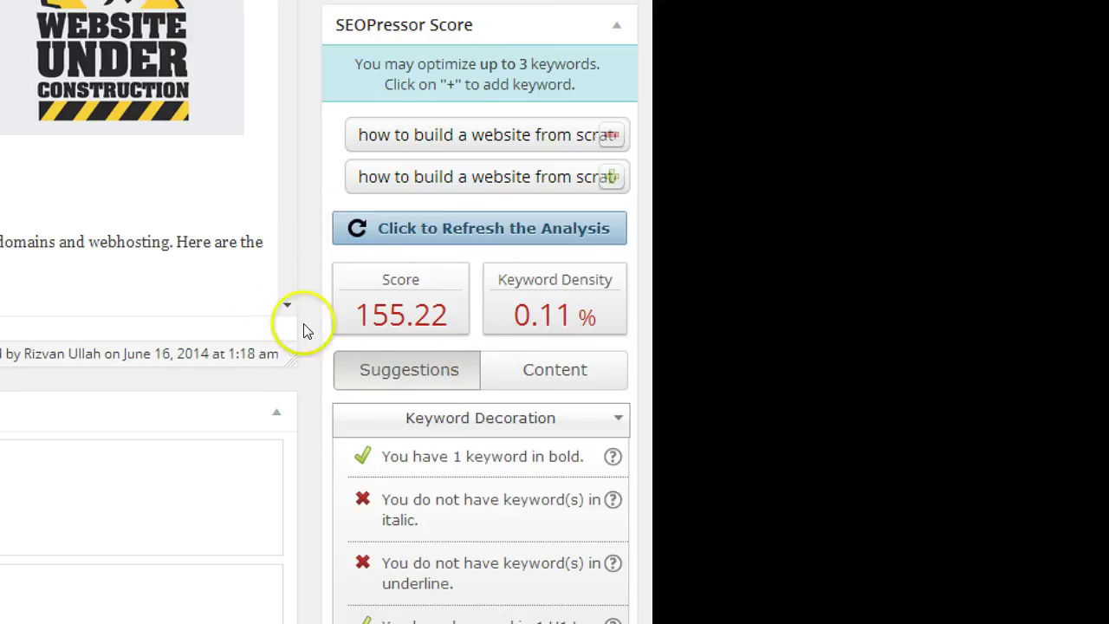
click(381, 381)
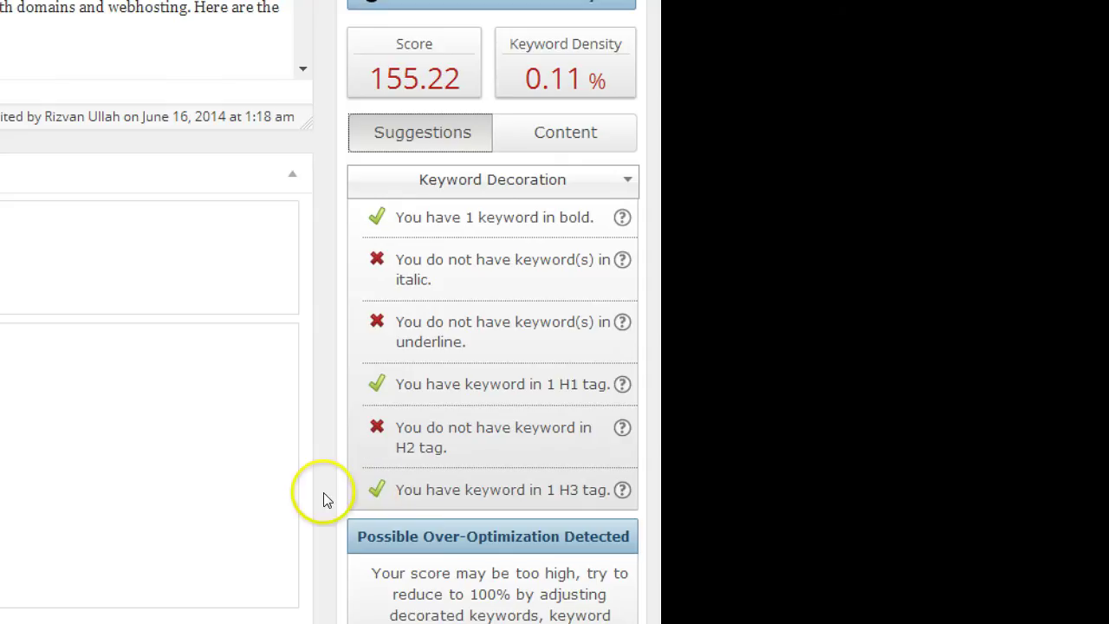
scroll(323, 492, down, 2)
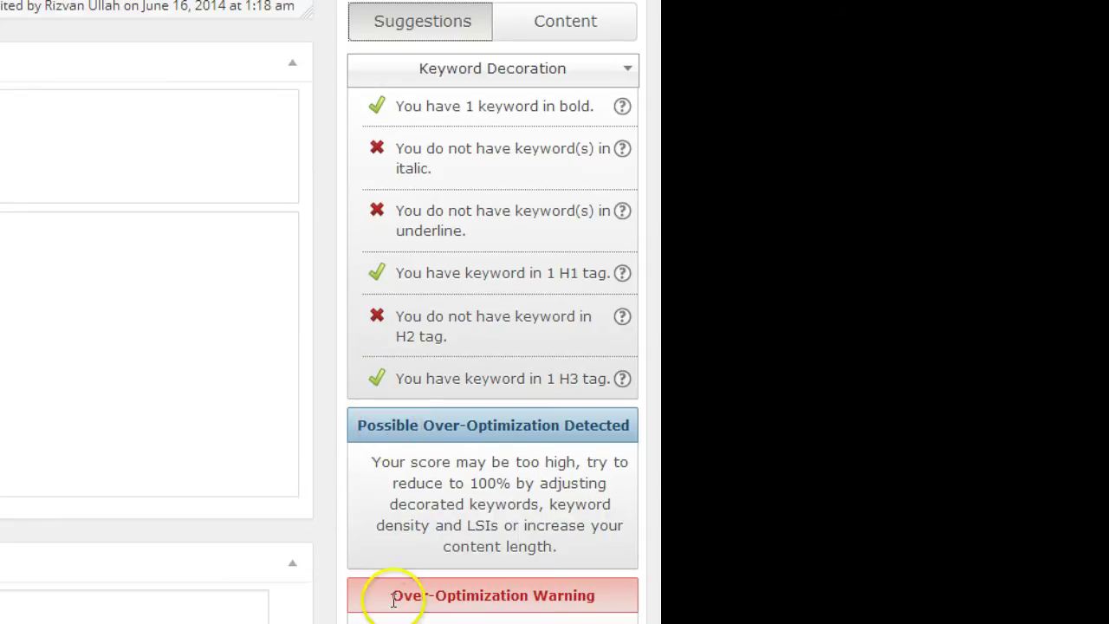
scroll(394, 456, down, 2)
scroll(394, 456, up, 2)
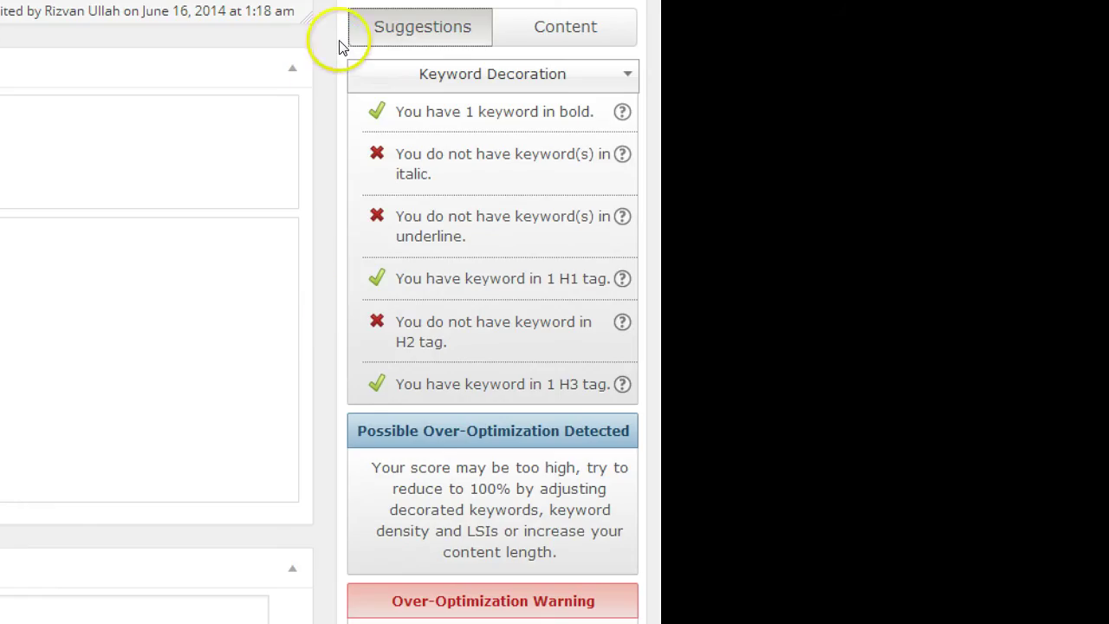
click(388, 78)
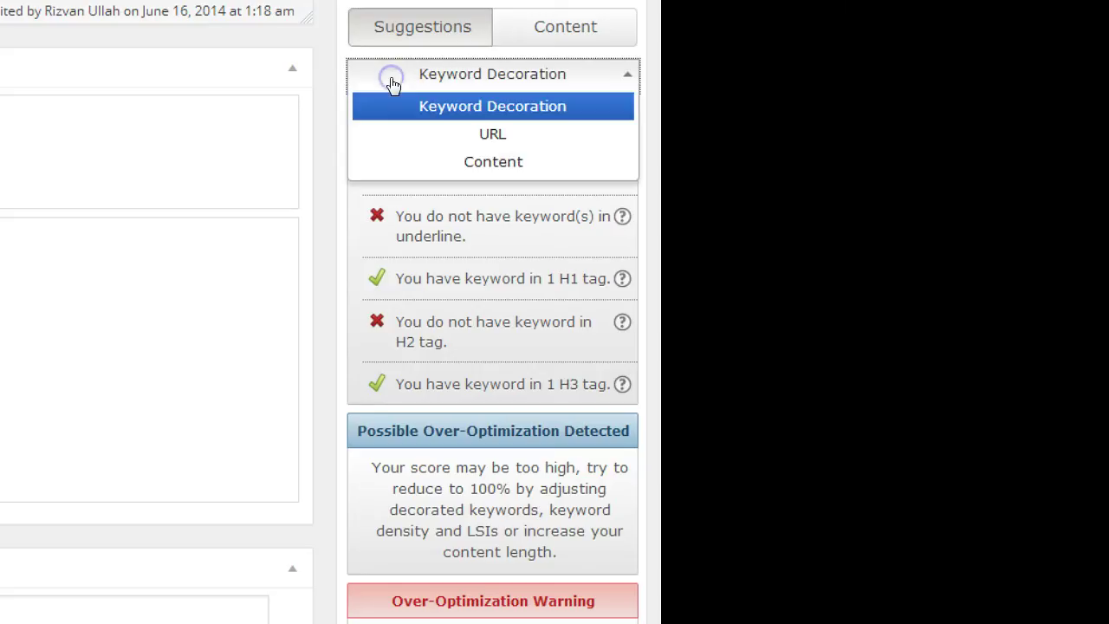
click(405, 107)
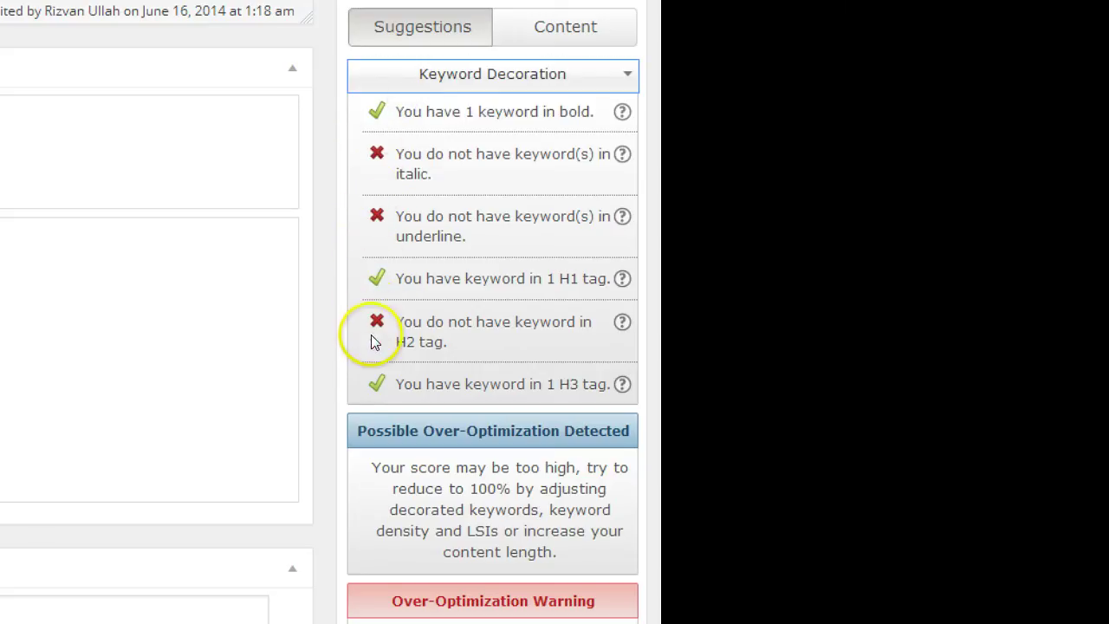
- Review the URL and Content suggestions for the website-building post and look over its target keywords
click(464, 63)
click(456, 134)
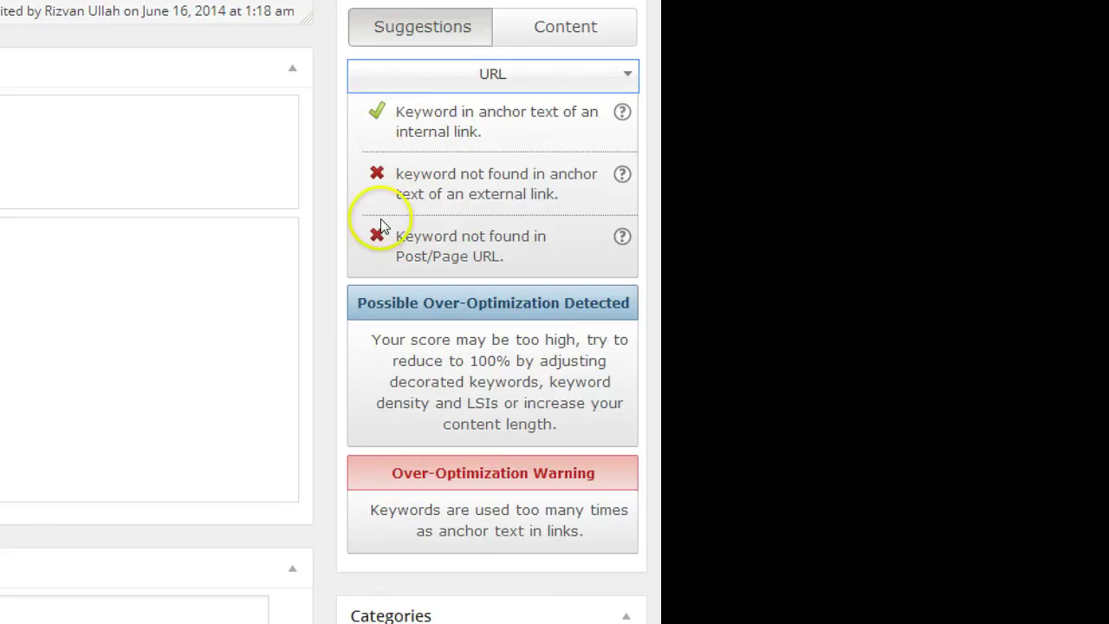
click(477, 87)
click(473, 156)
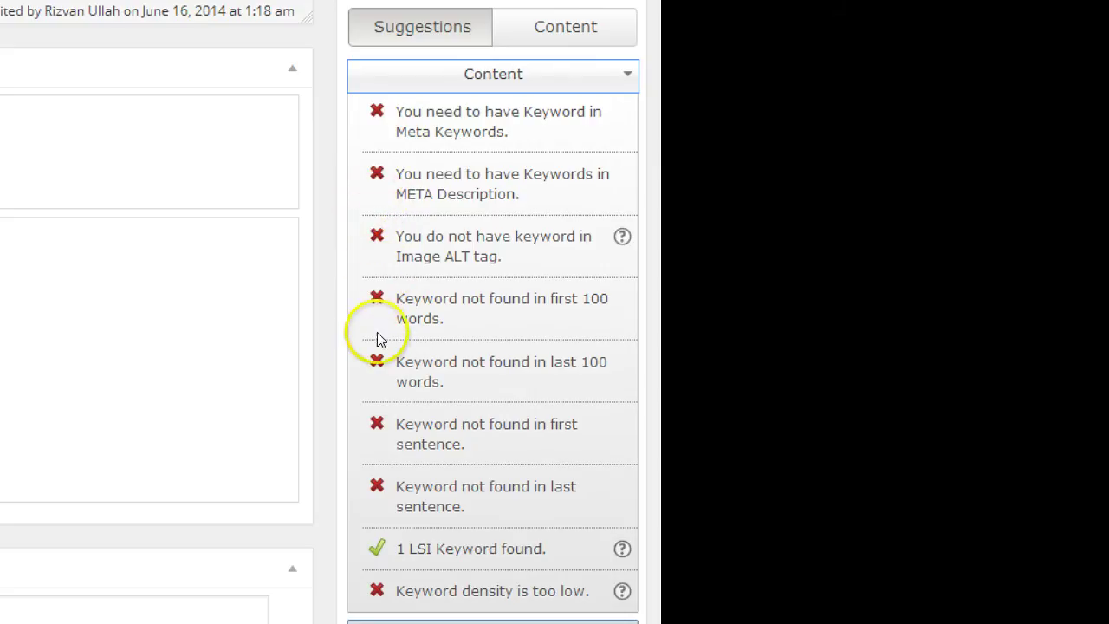
scroll(367, 433, down, 1)
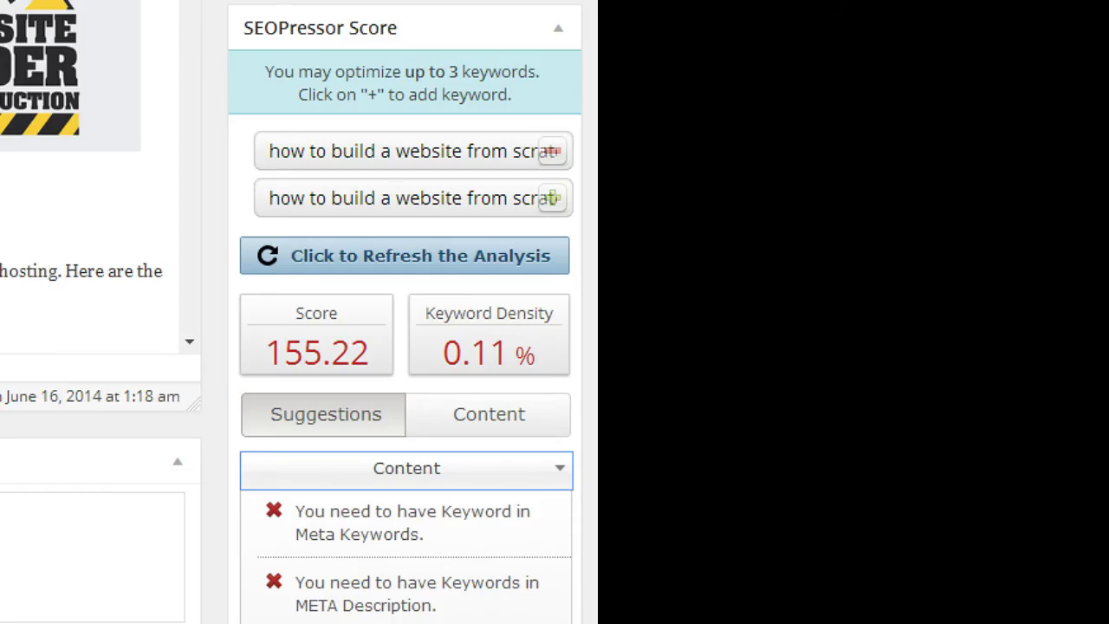
scroll(414, 577, up, 1)
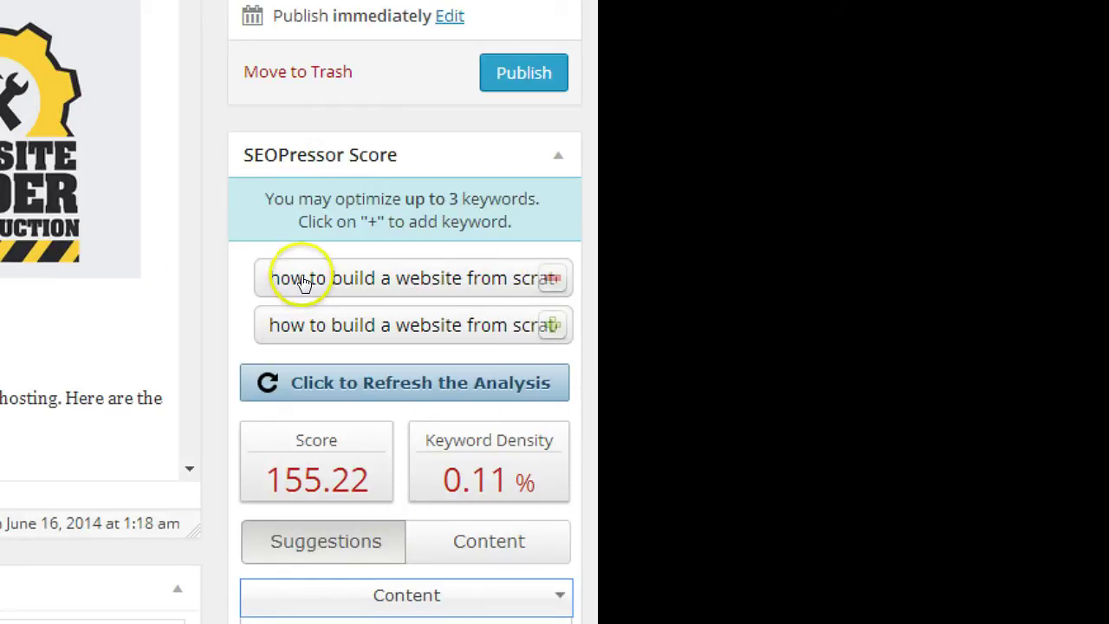
scroll(149, 567, down, 1)
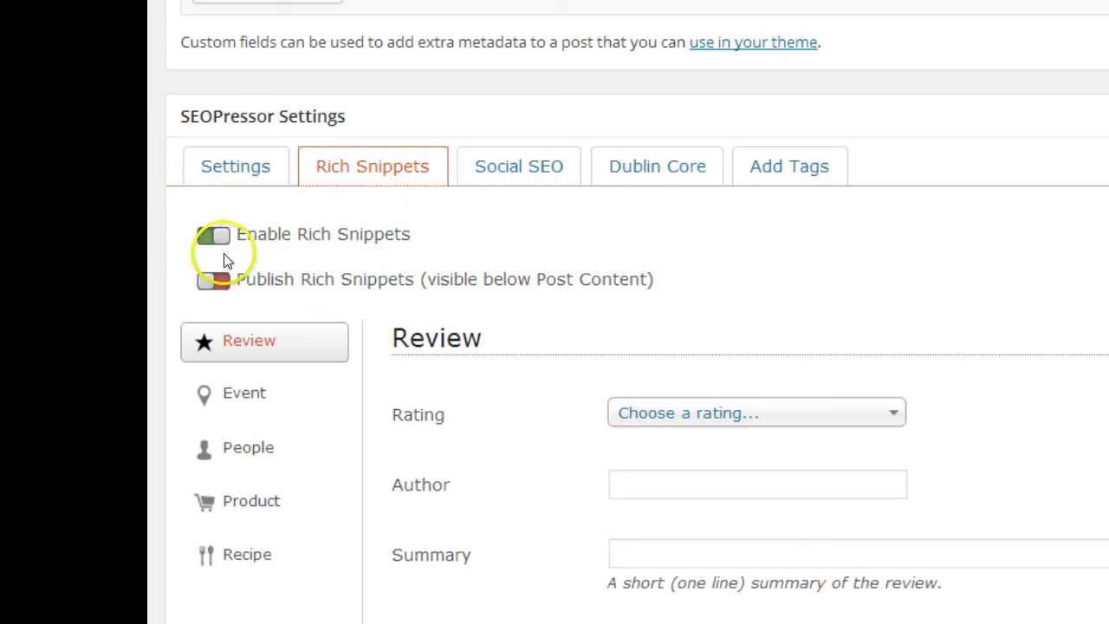
- Look through the Event, People, Recipe and Product rich snippet forms, and return to the Review form
click(271, 346)
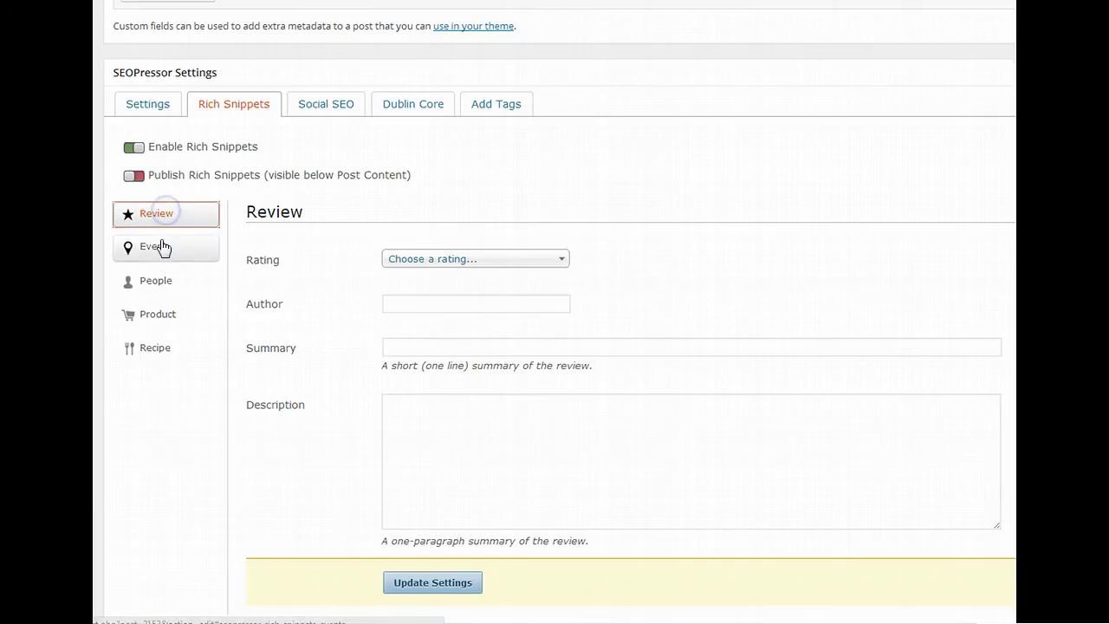
click(156, 247)
click(156, 281)
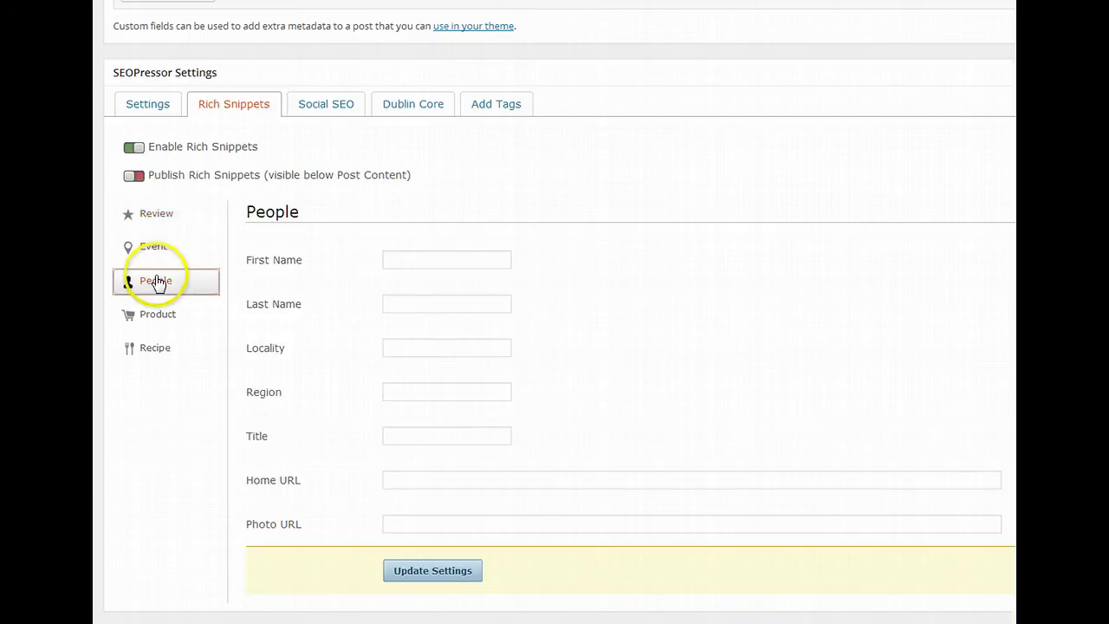
click(150, 347)
click(159, 319)
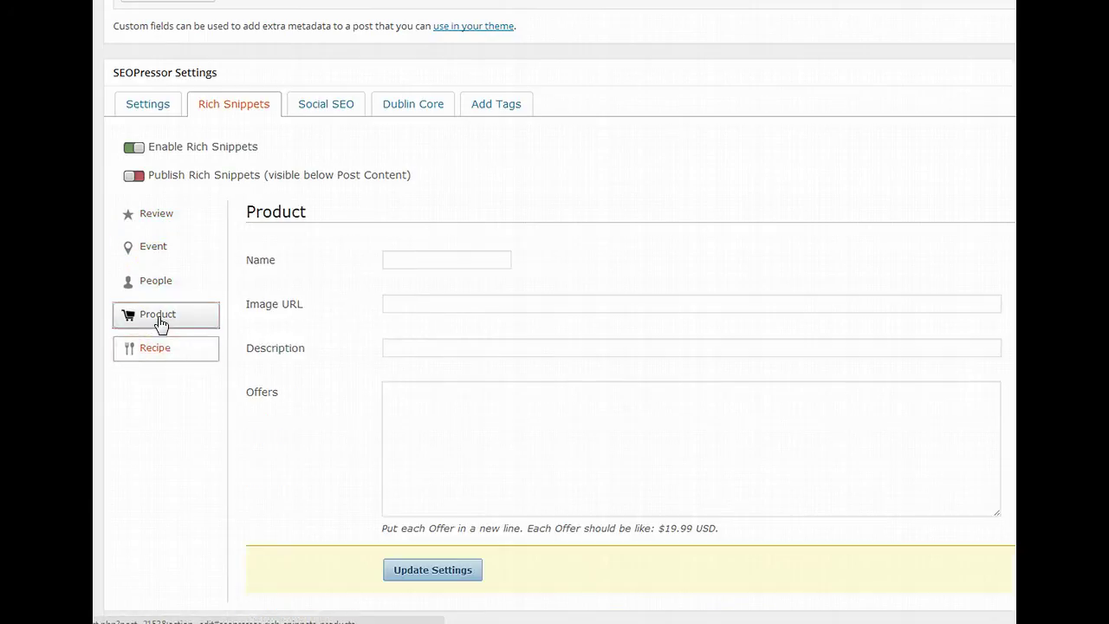
click(164, 217)
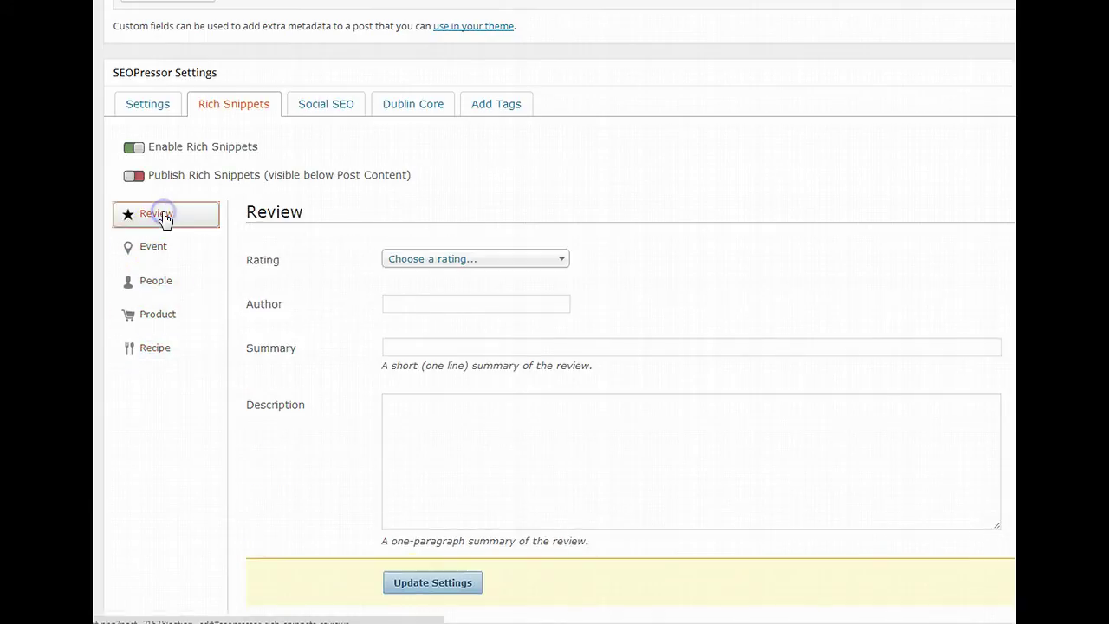
- Set the Review snippet's rating to 3.0 and go through its Author, Summary and Description fields
click(394, 259)
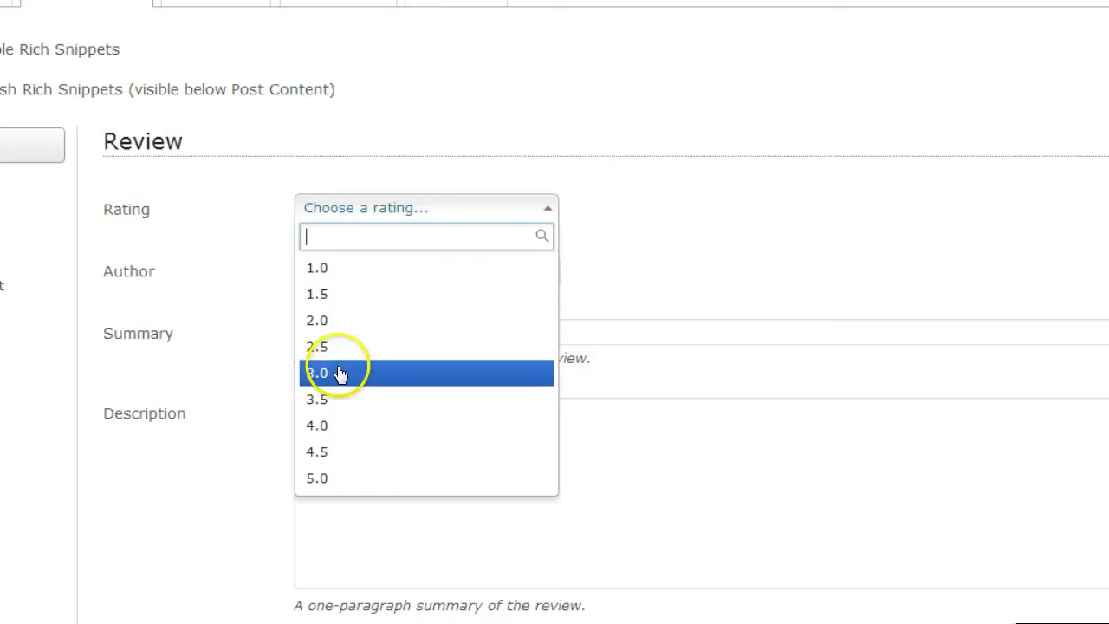
click(340, 373)
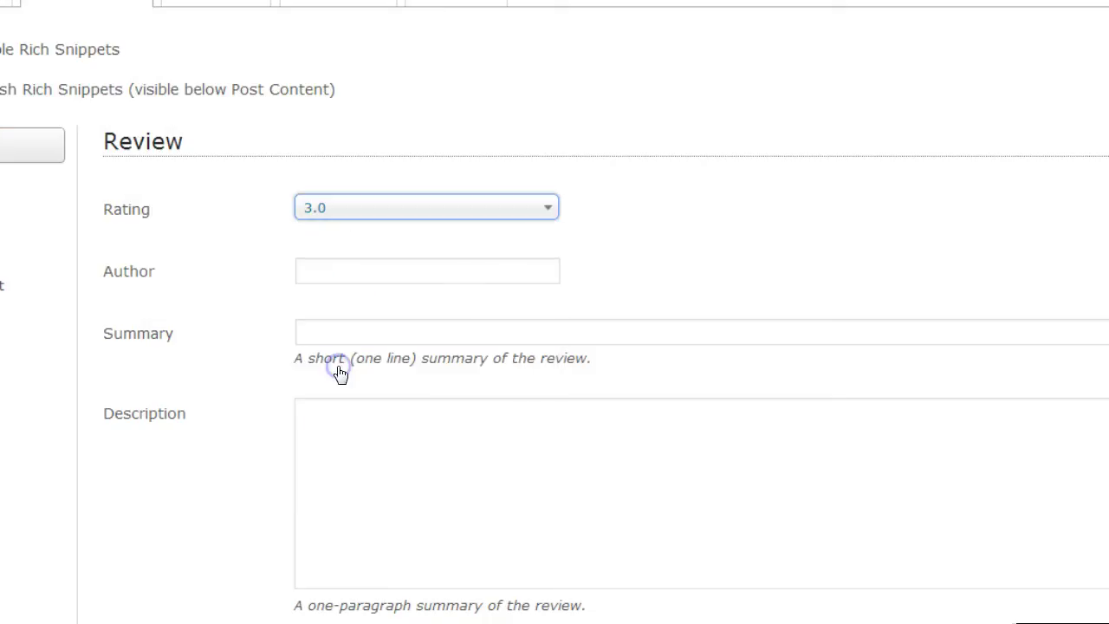
click(318, 275)
click(323, 328)
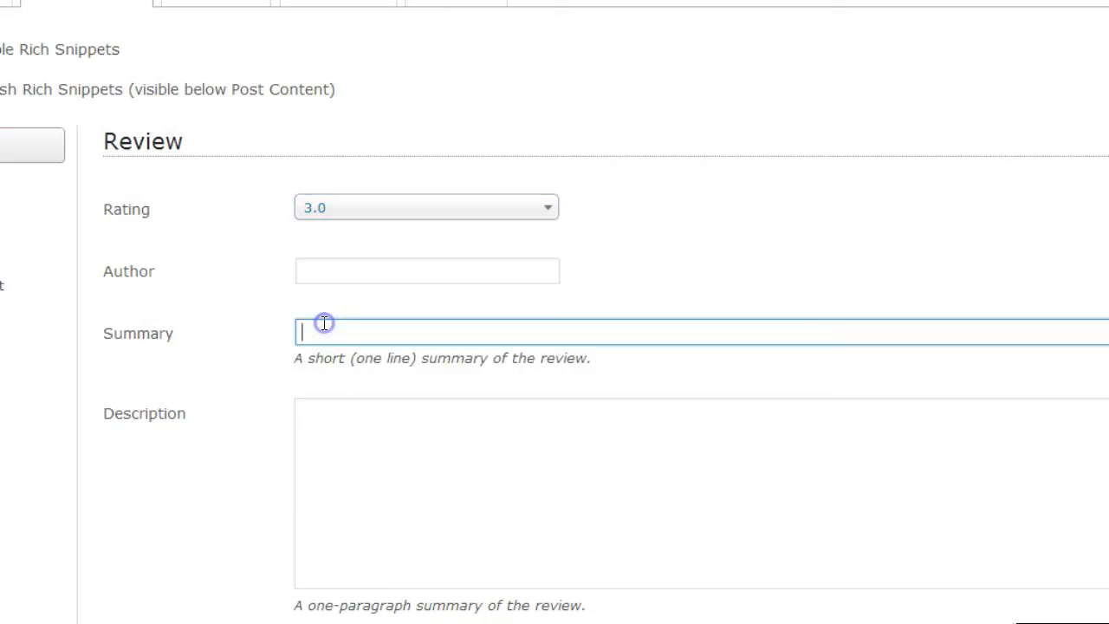
click(337, 407)
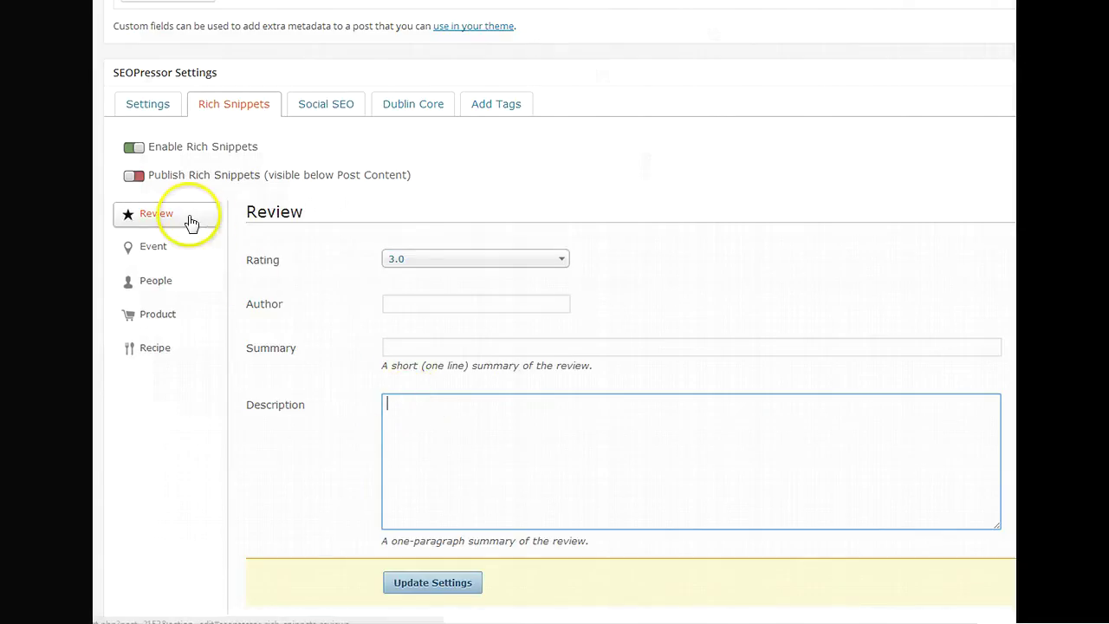
- Set the Review rich snippet's rating to 5.0
click(176, 222)
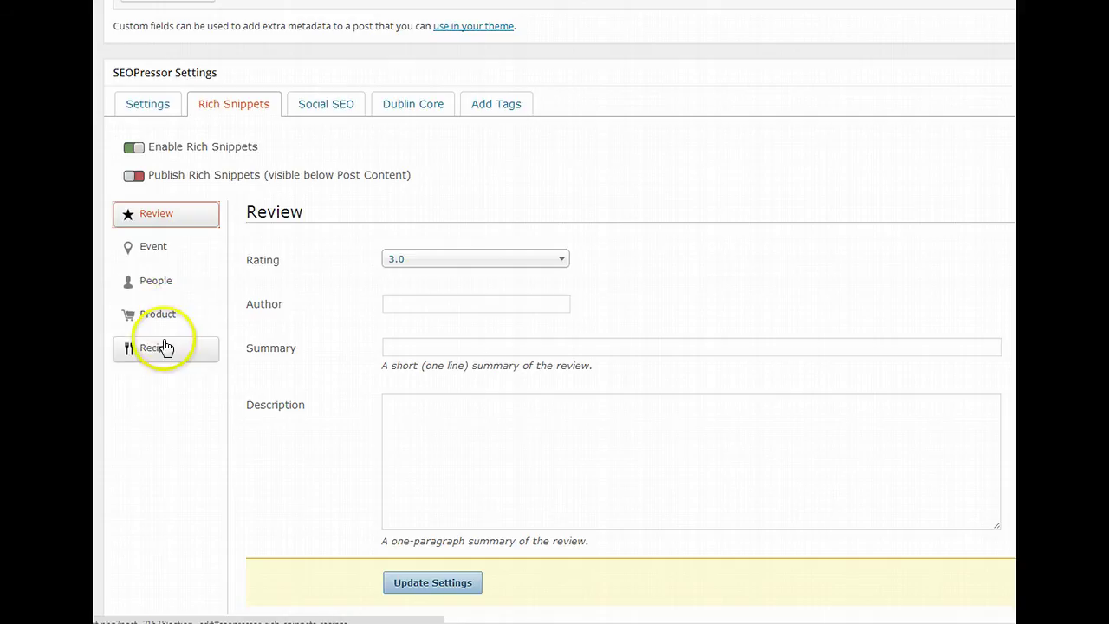
click(404, 258)
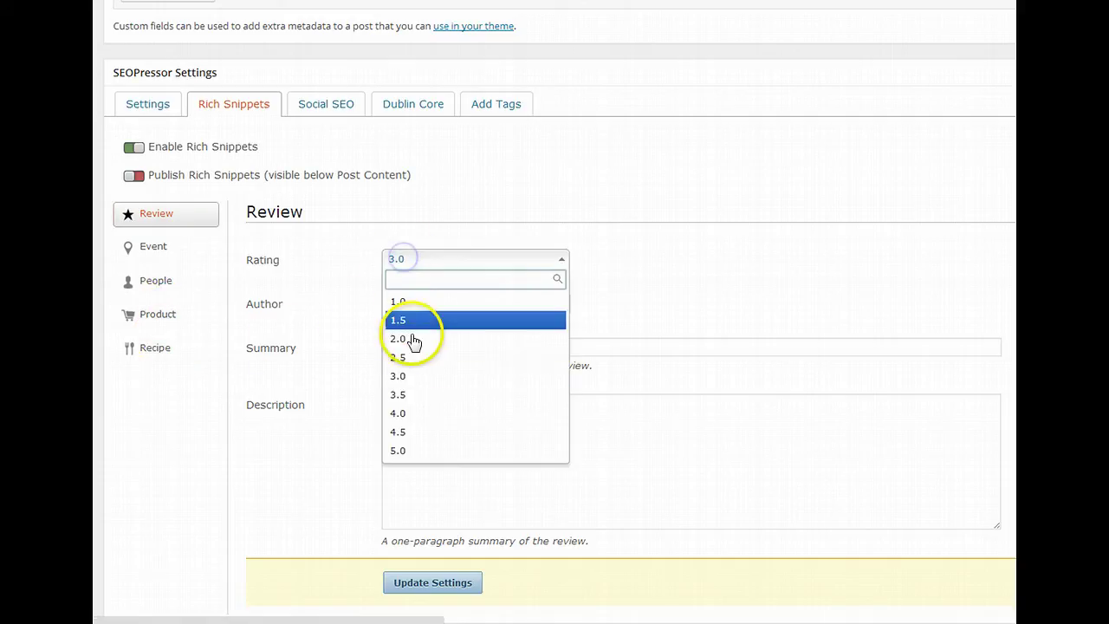
click(423, 450)
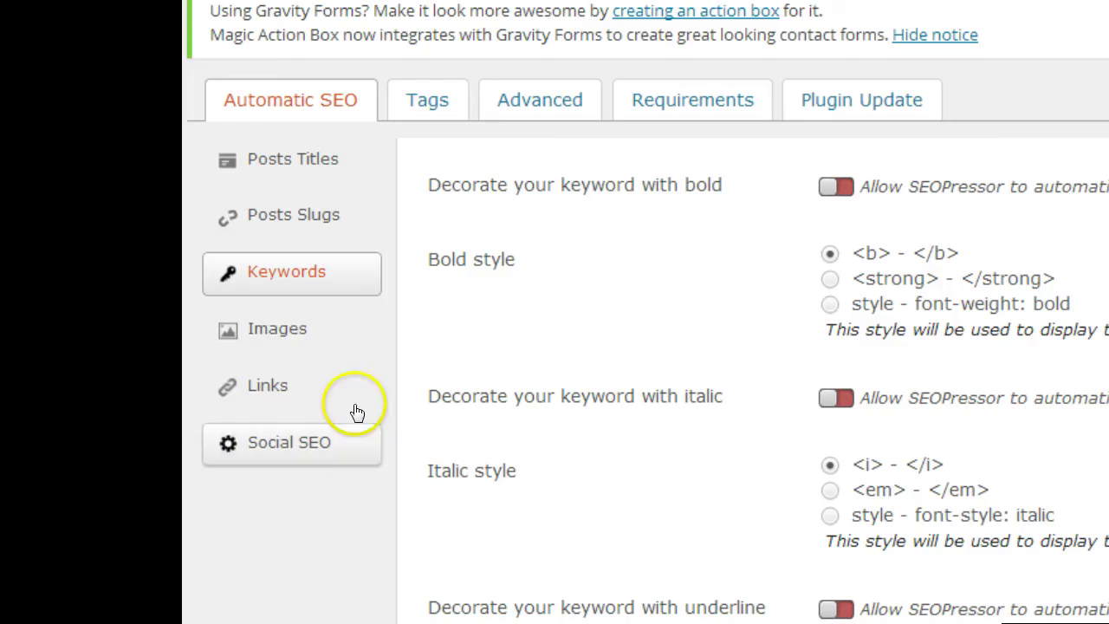
- View the plugin's Social SEO settings and the Facebook OpenGraph fields in the website-building post's own SEOPressor Social SEO settings
click(292, 455)
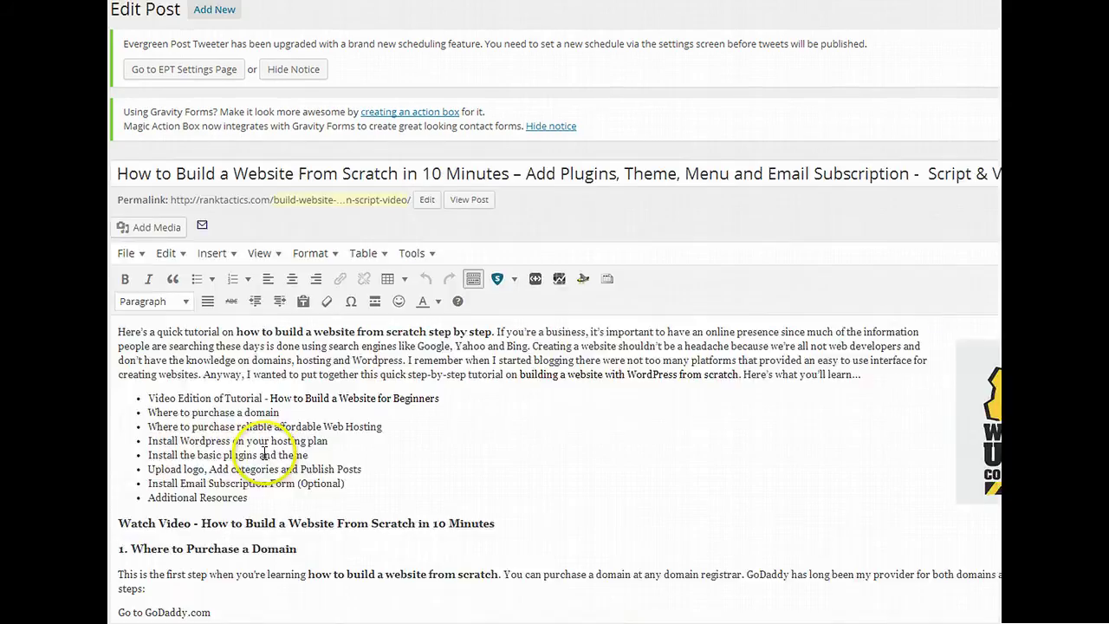
scroll(258, 441, down, 5)
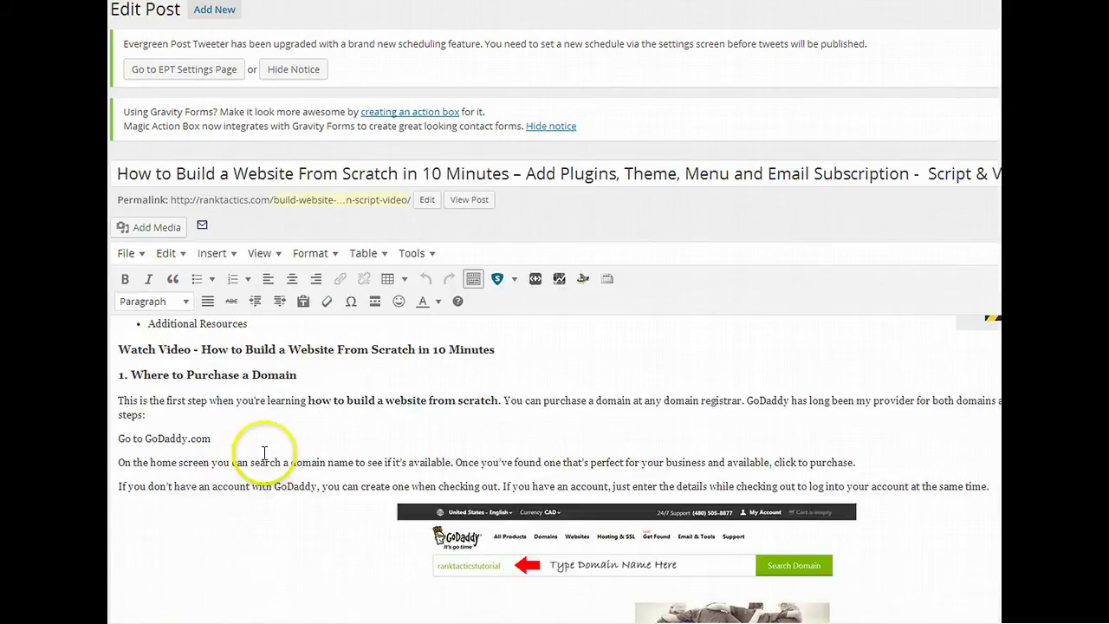
scroll(554, 346, down, 7)
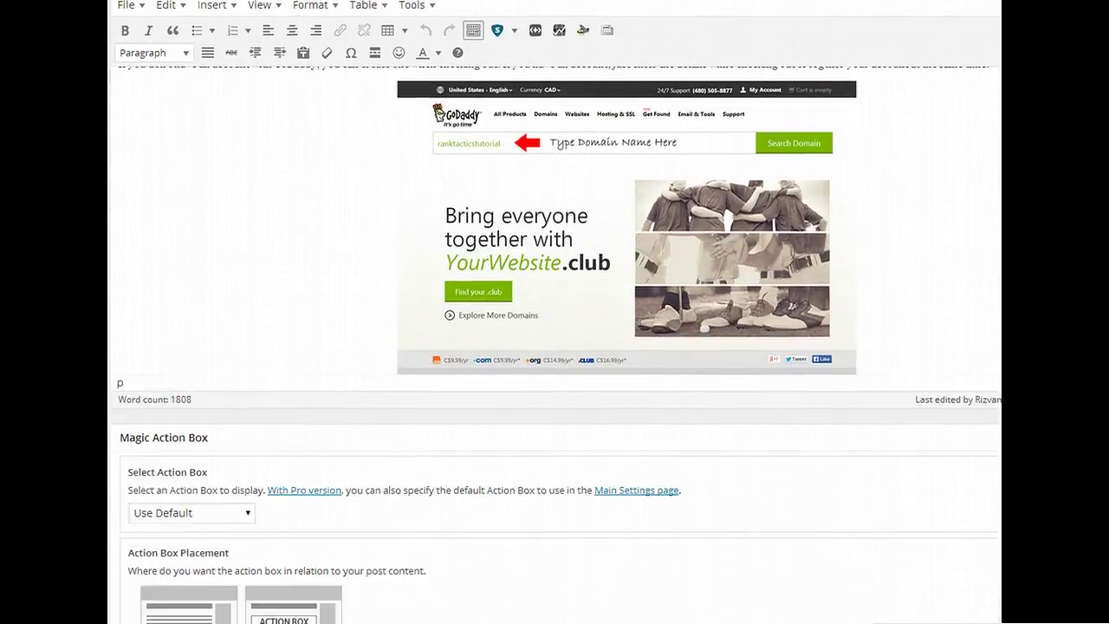
scroll(555, 346, down, 8)
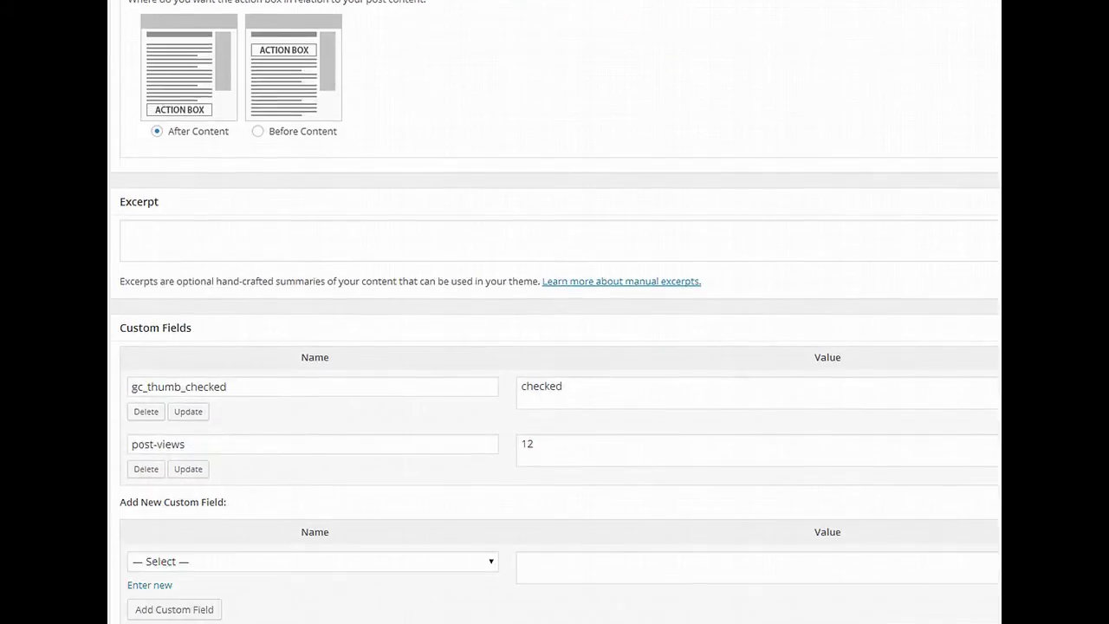
scroll(555, 347, down, 4)
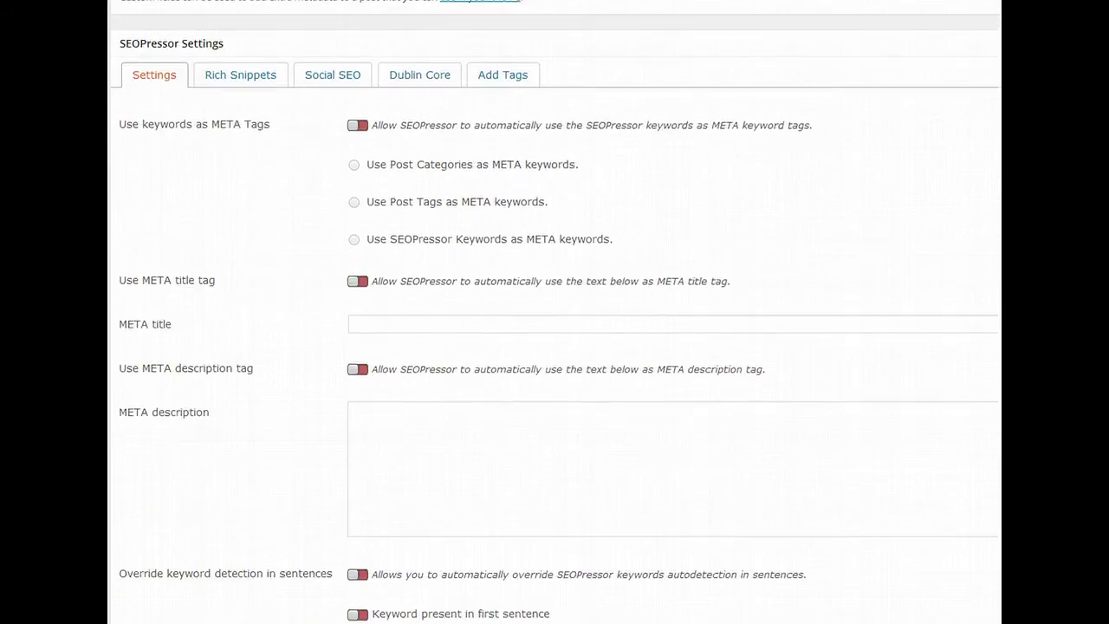
click(343, 79)
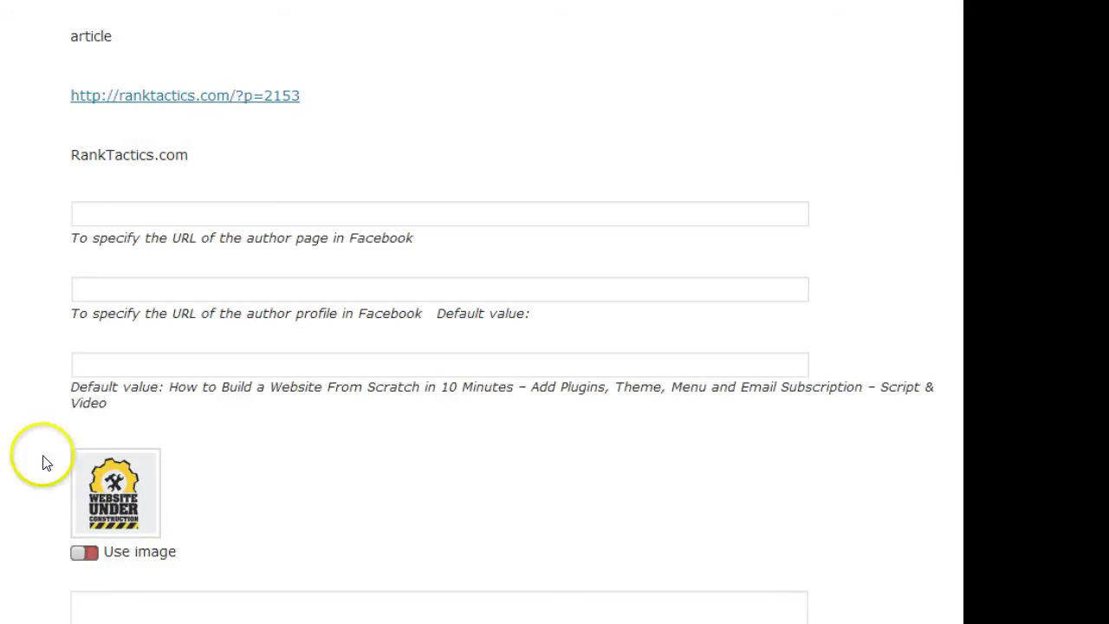
click(77, 396)
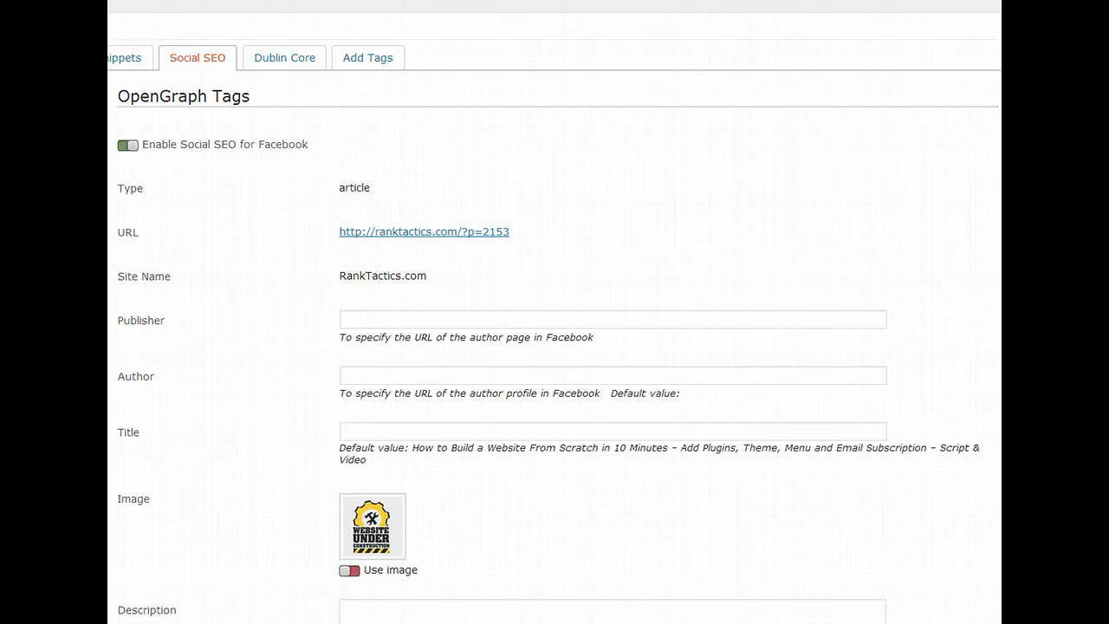
- Look over the post's Twitter Card settings, including the Title and Description fields
click(179, 104)
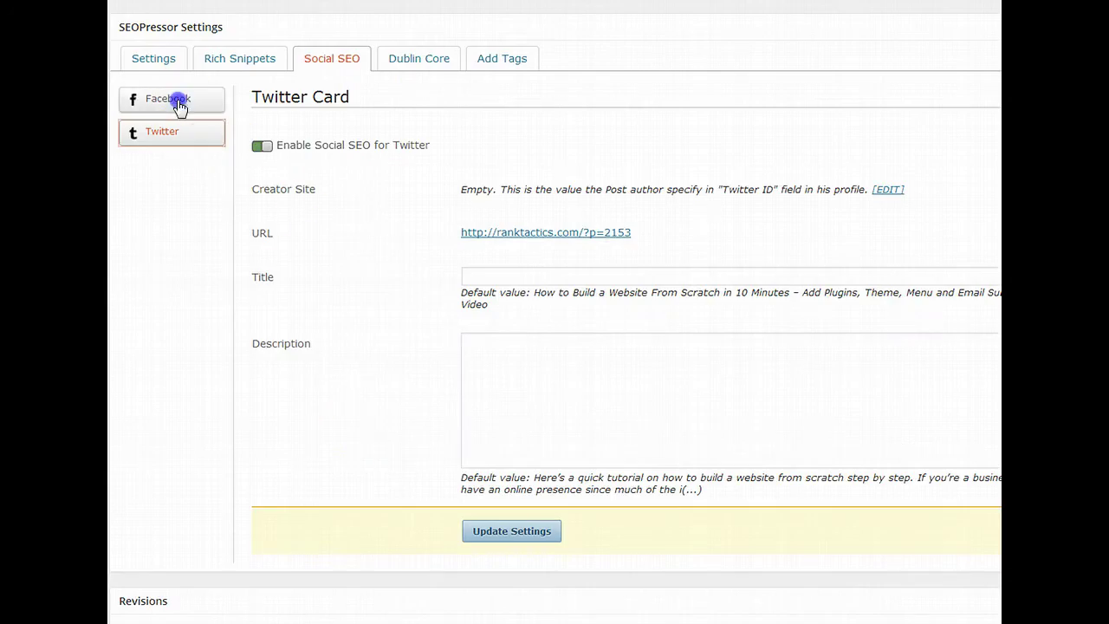
click(170, 128)
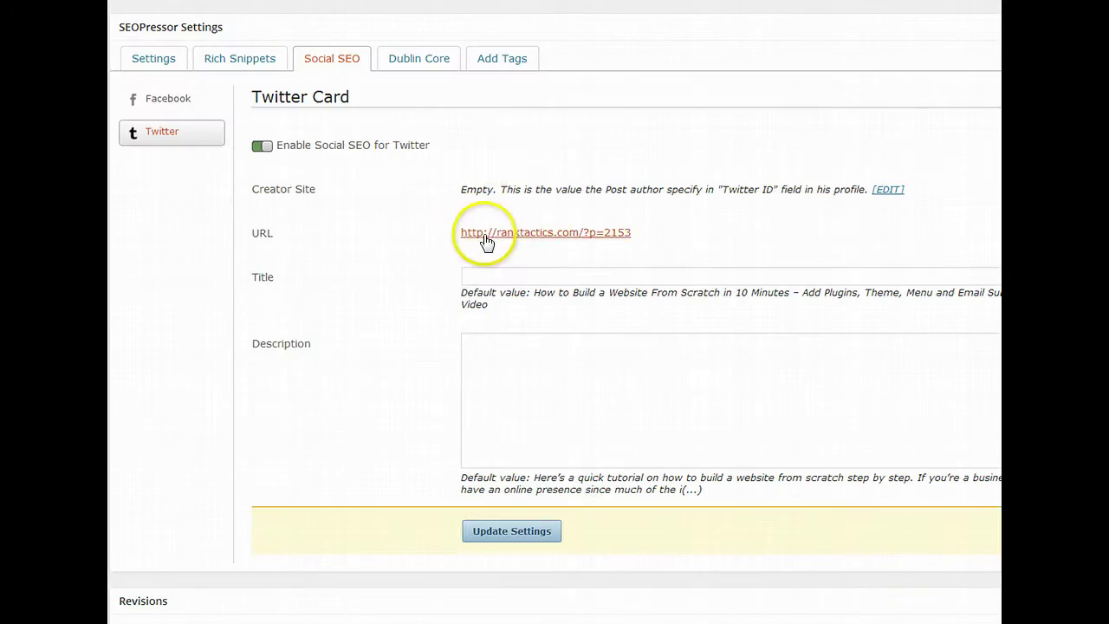
click(488, 269)
click(506, 348)
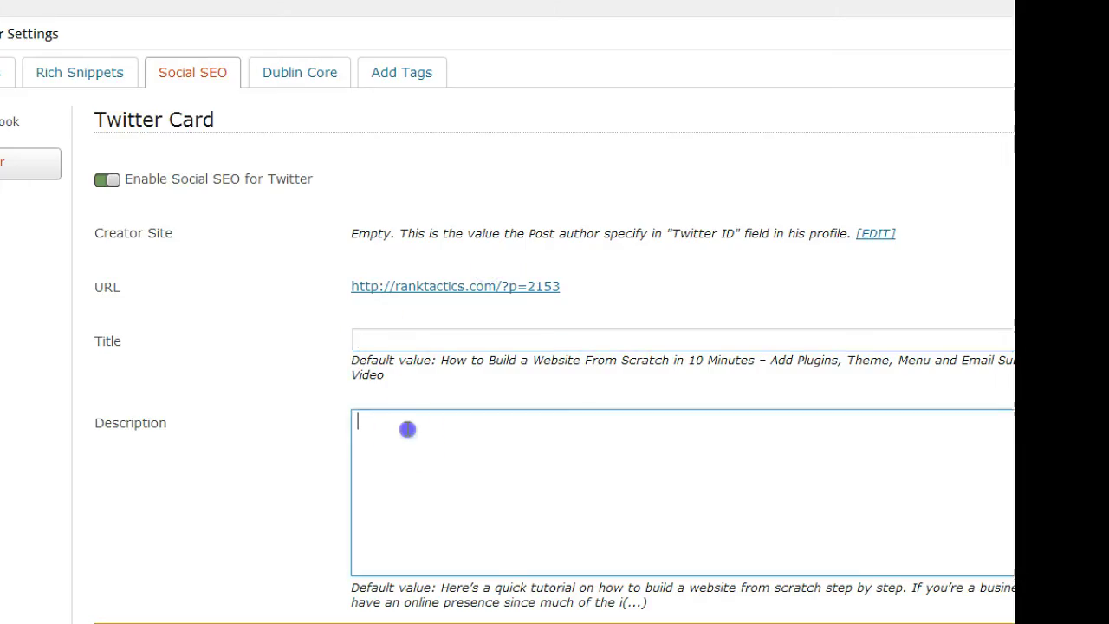
- Return to the post's Facebook OpenGraph settings and go through the Publisher, Author, Title and Description fields
click(26, 122)
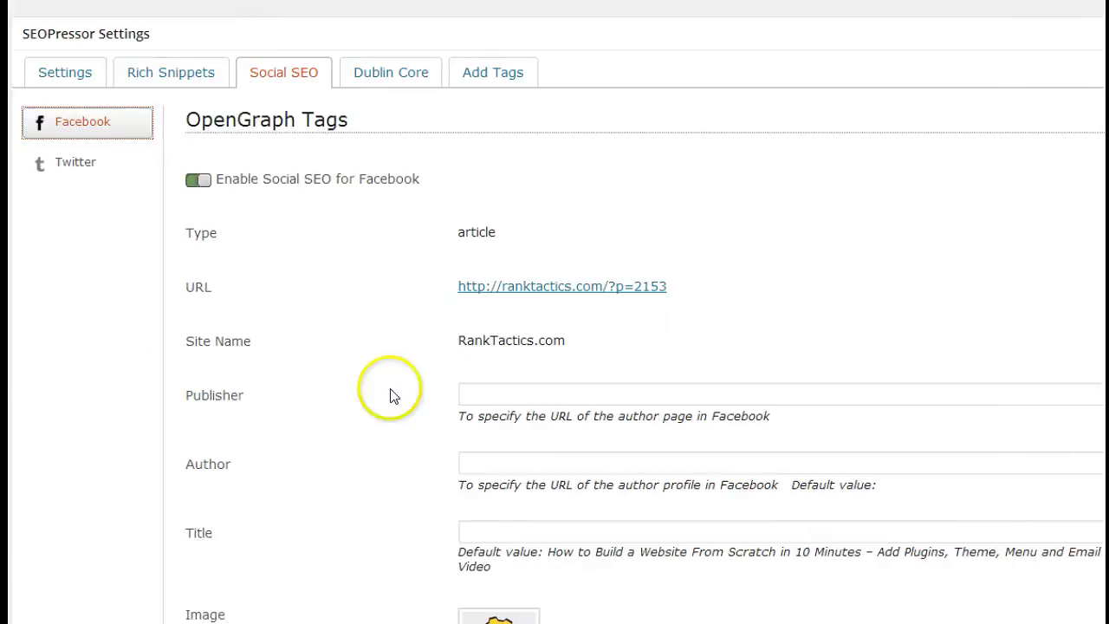
scroll(383, 621, down, 1)
scroll(468, 598, down, 1)
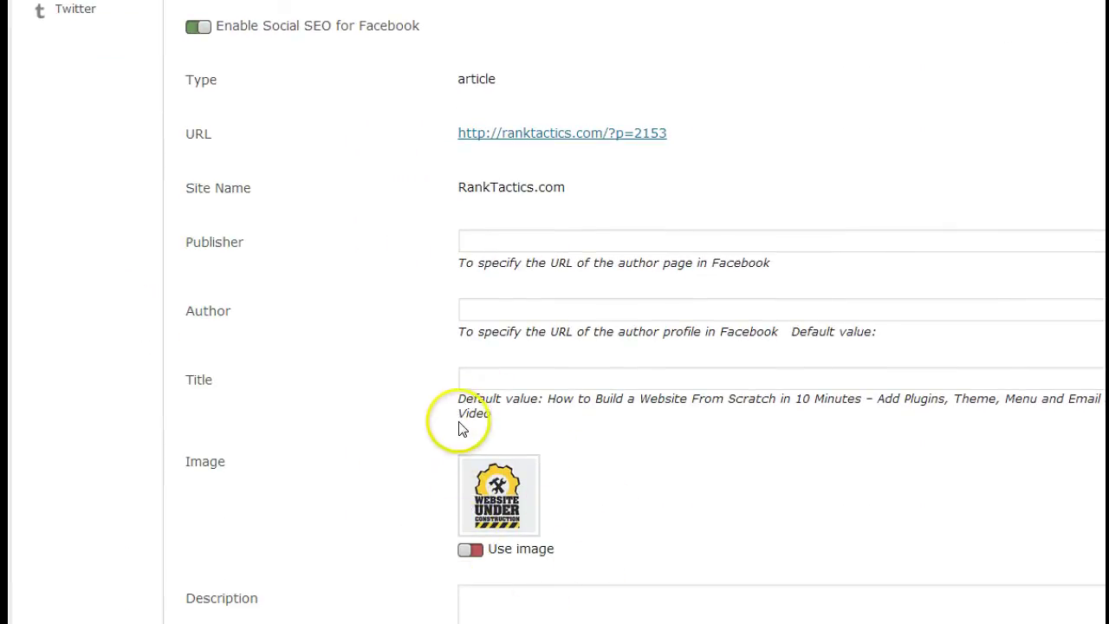
click(474, 233)
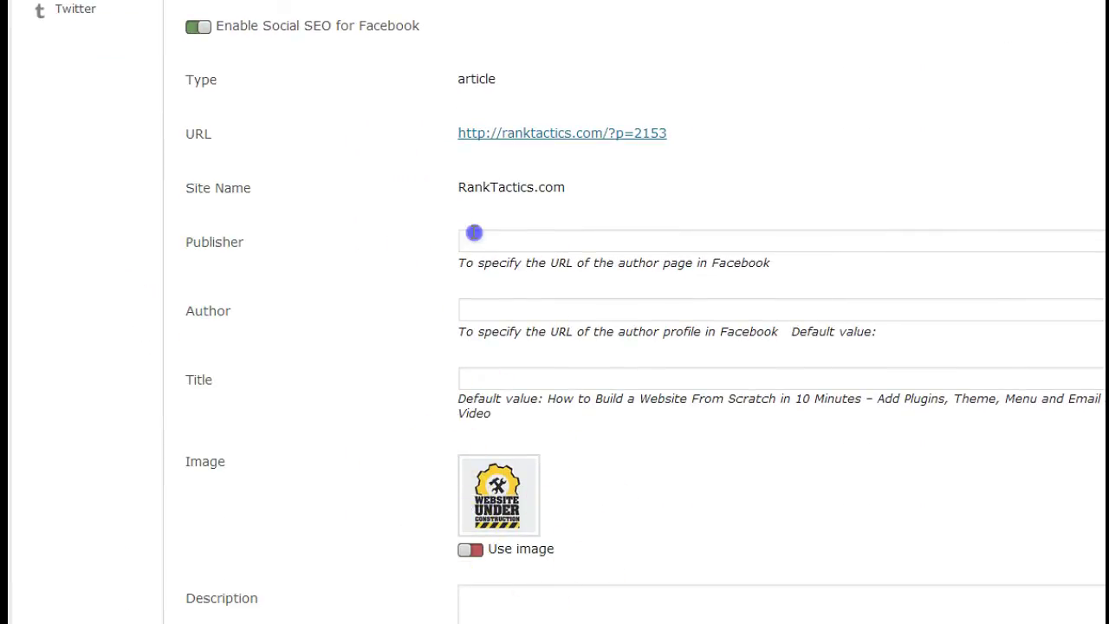
click(488, 302)
click(486, 377)
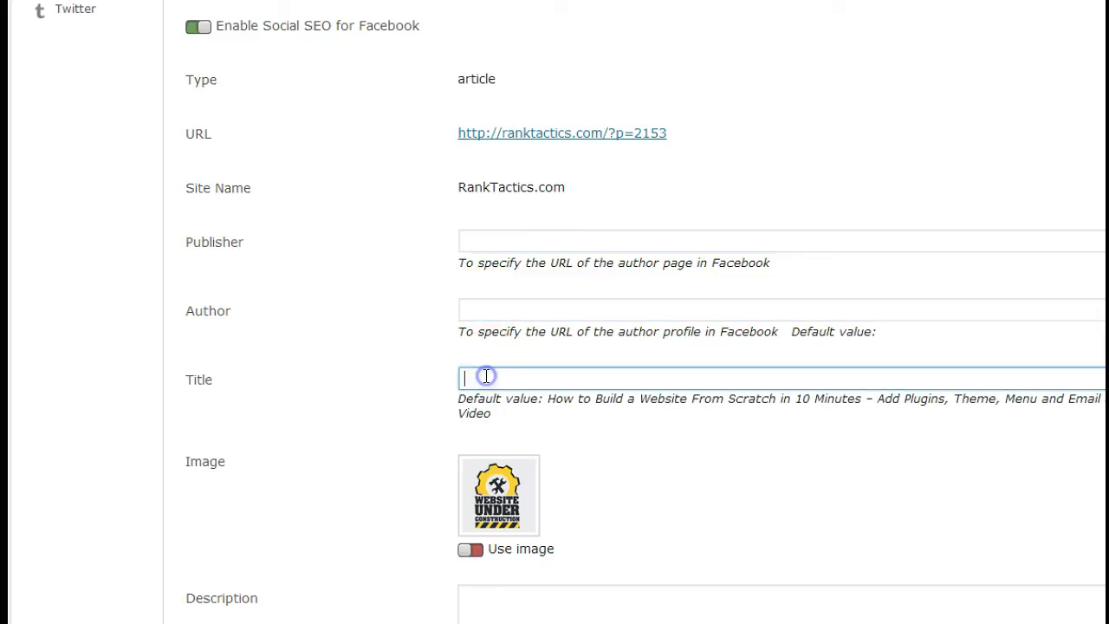
click(512, 597)
scroll(355, 589, down, 2)
scroll(351, 593, down, 1)
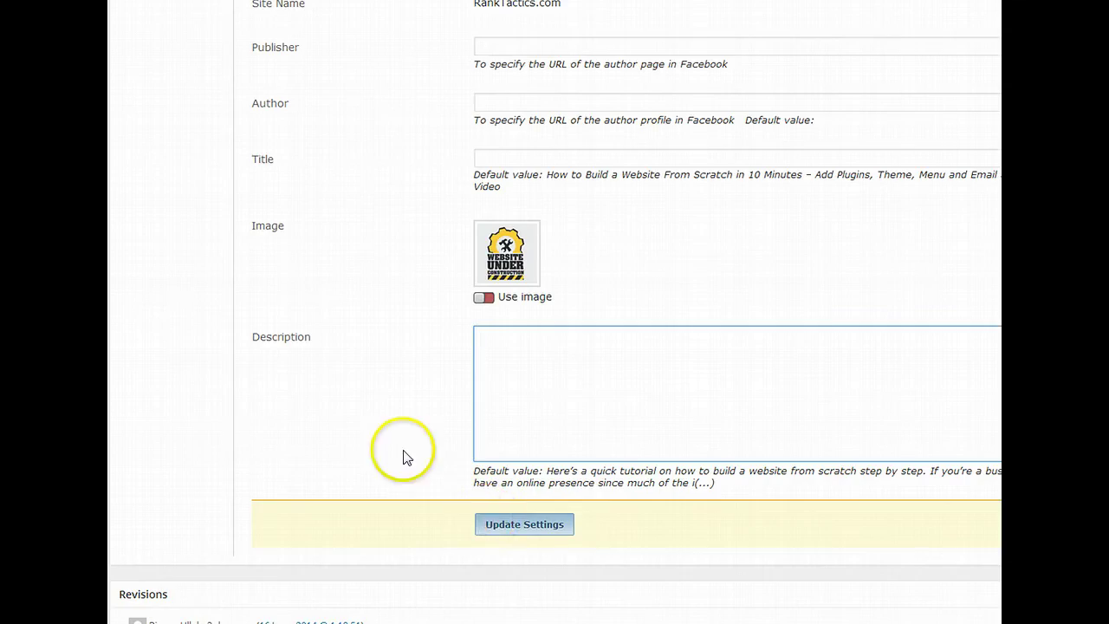
scroll(405, 457, up, 3)
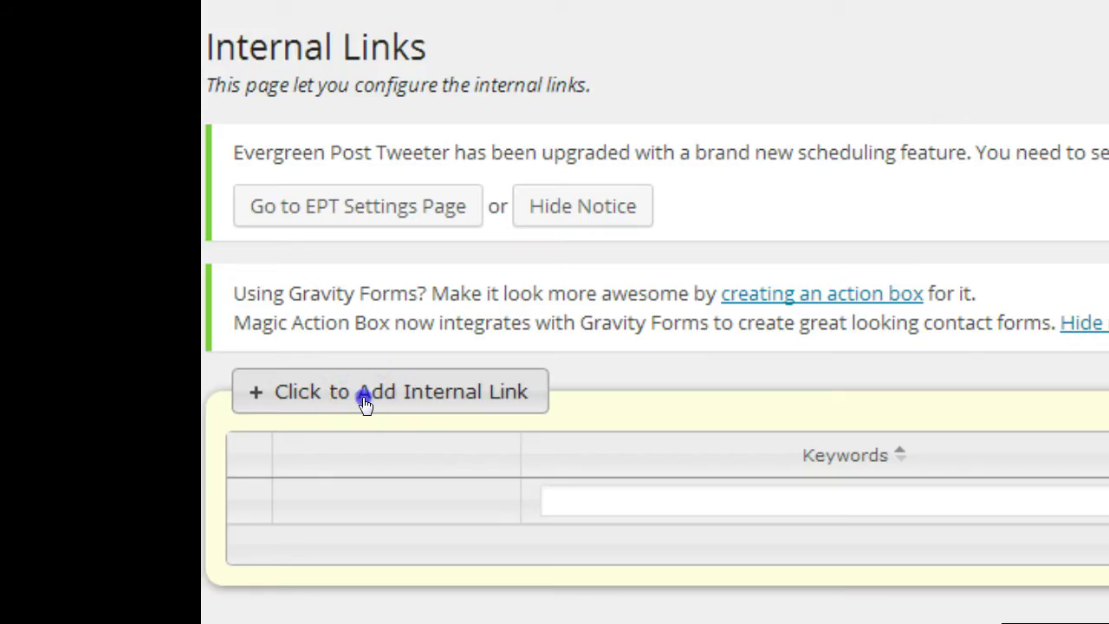
- Start a new internal link with the keyword "signature" pointing to the Table#1 page
click(365, 405)
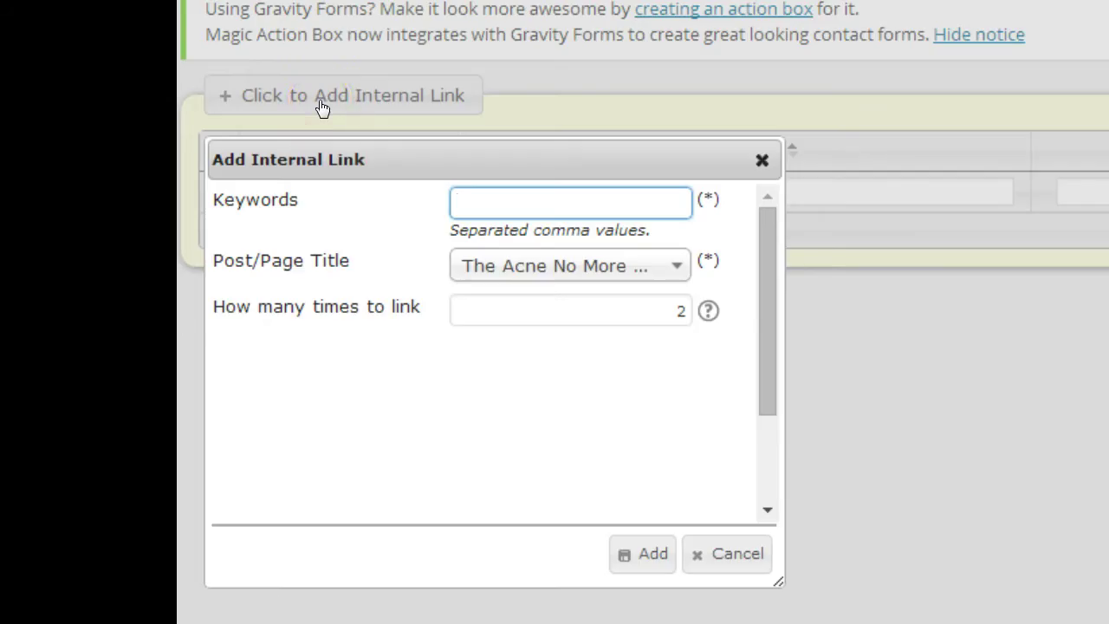
click(482, 200)
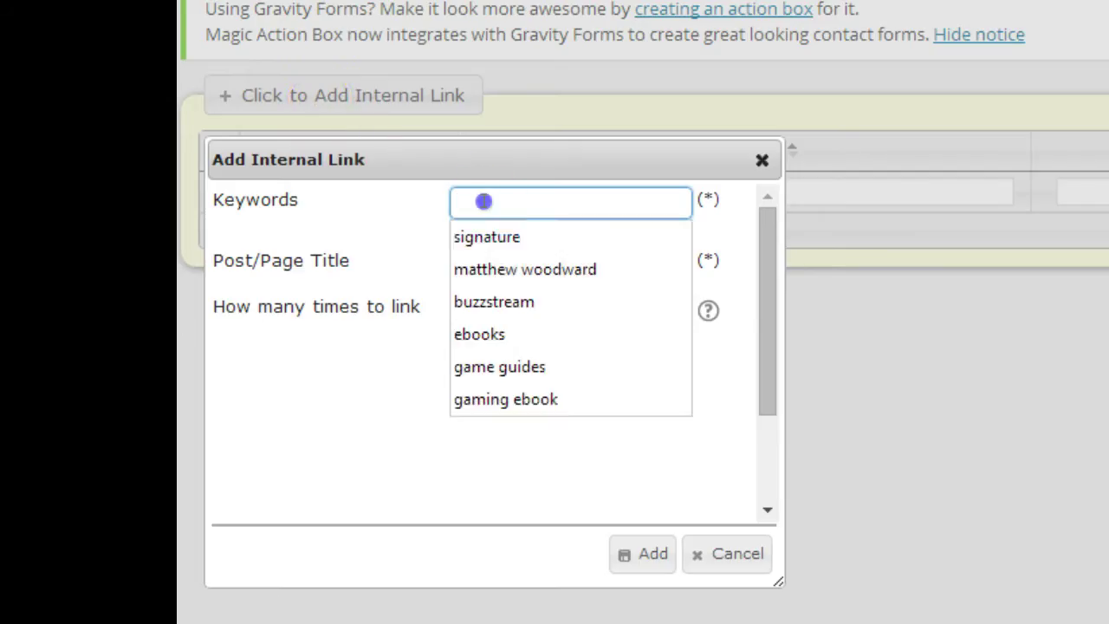
click(482, 237)
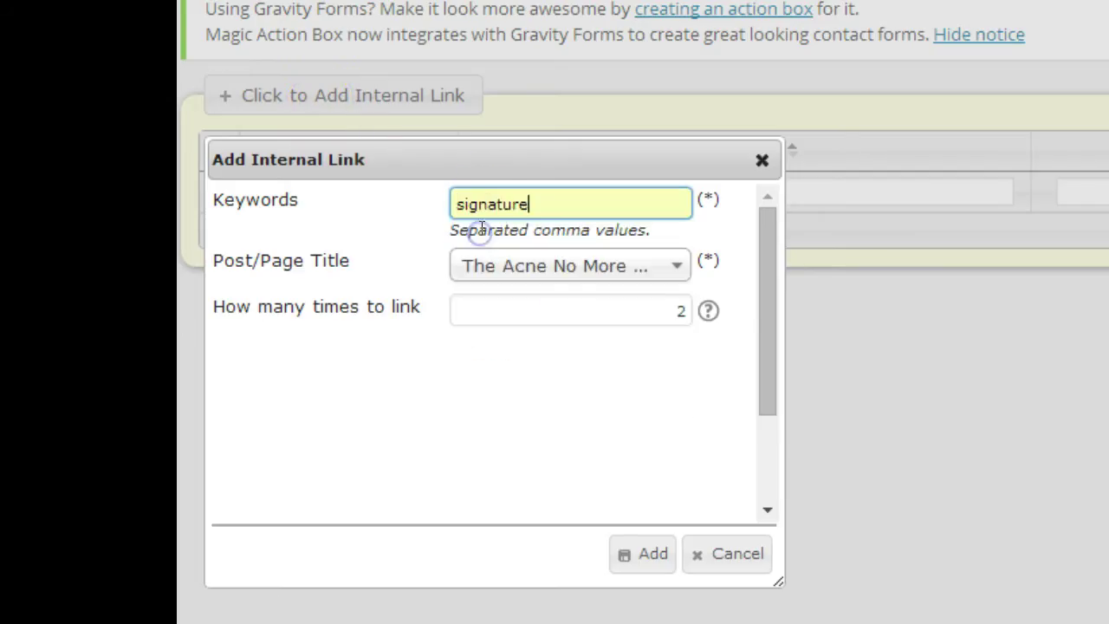
click(511, 267)
click(482, 425)
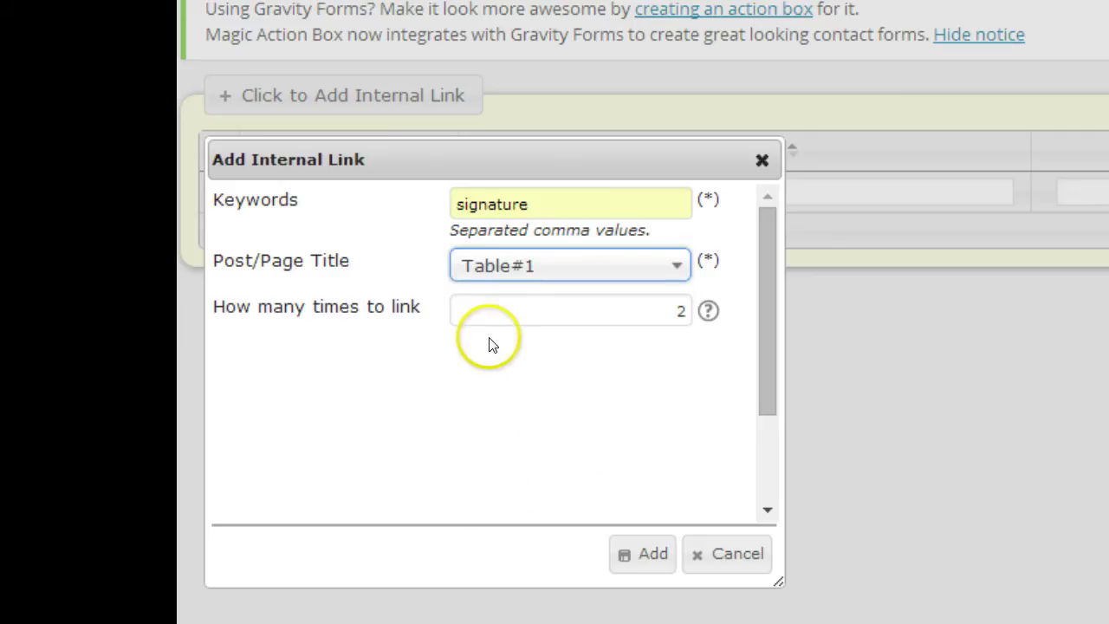
click(492, 312)
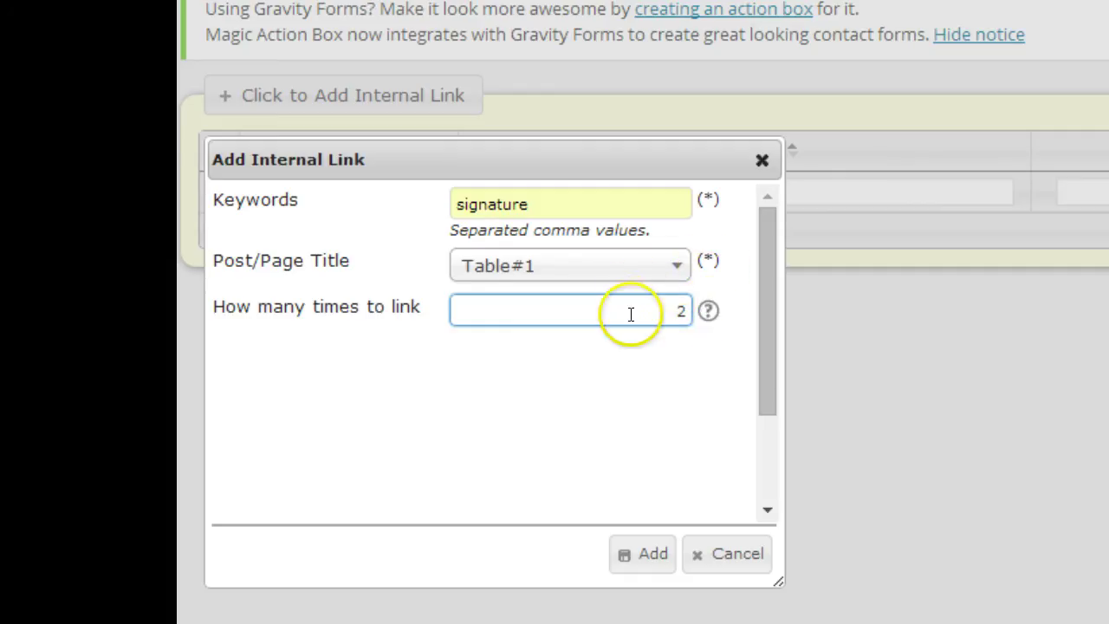
- Replace the internal link's keyword with "LINK BUILDING" and set the number of times to link to 2
drag(558, 205, 432, 212)
text(lINK BUILDING)
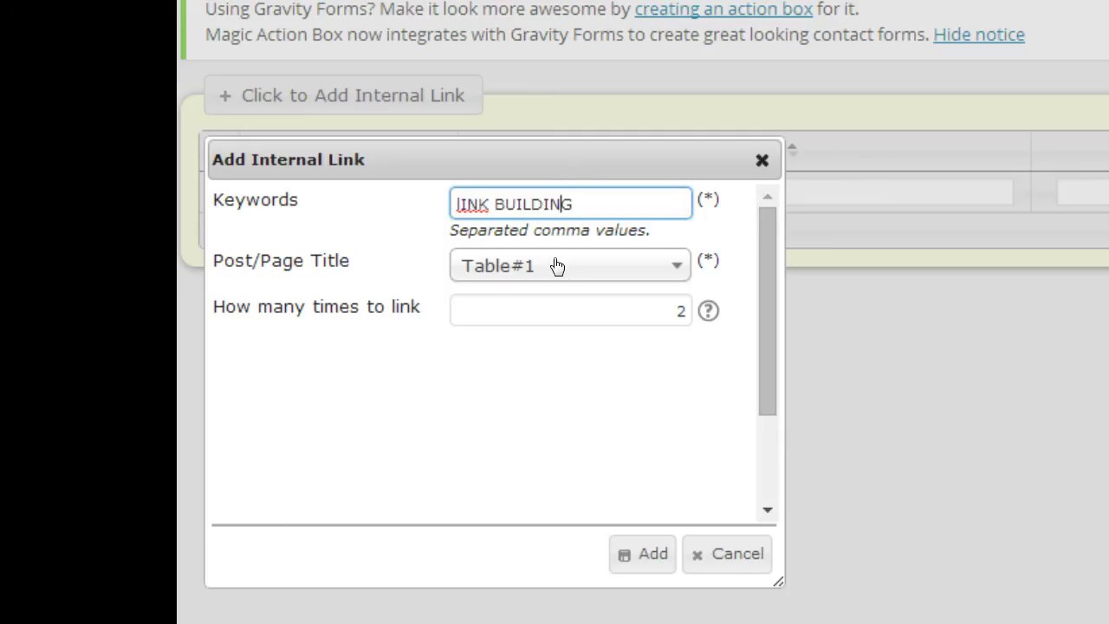
key(Delete)
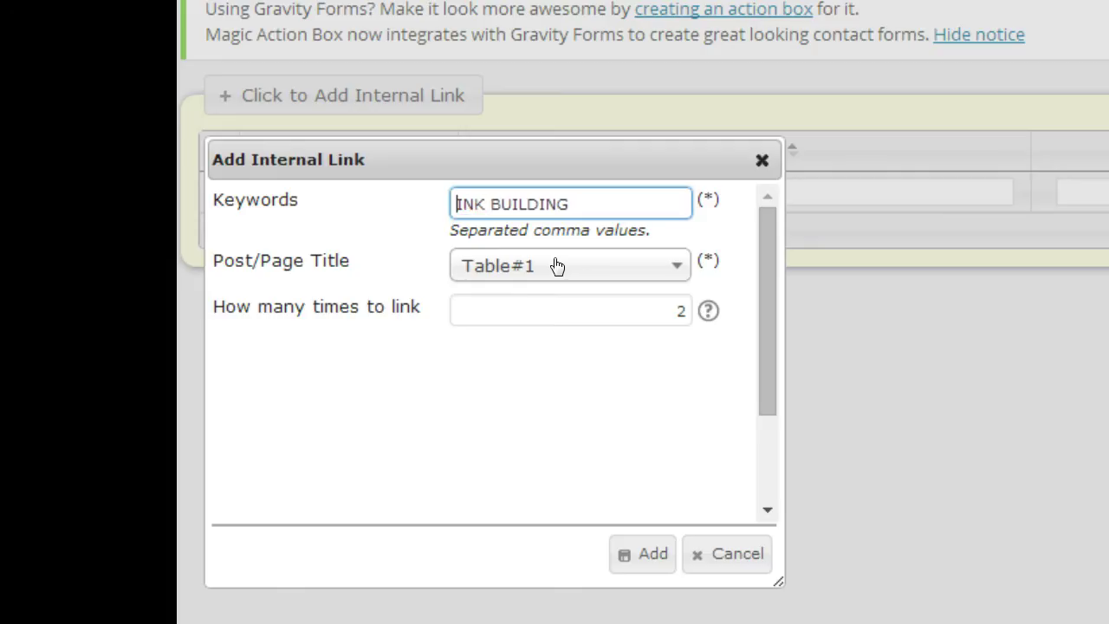
text(L)
click(560, 303)
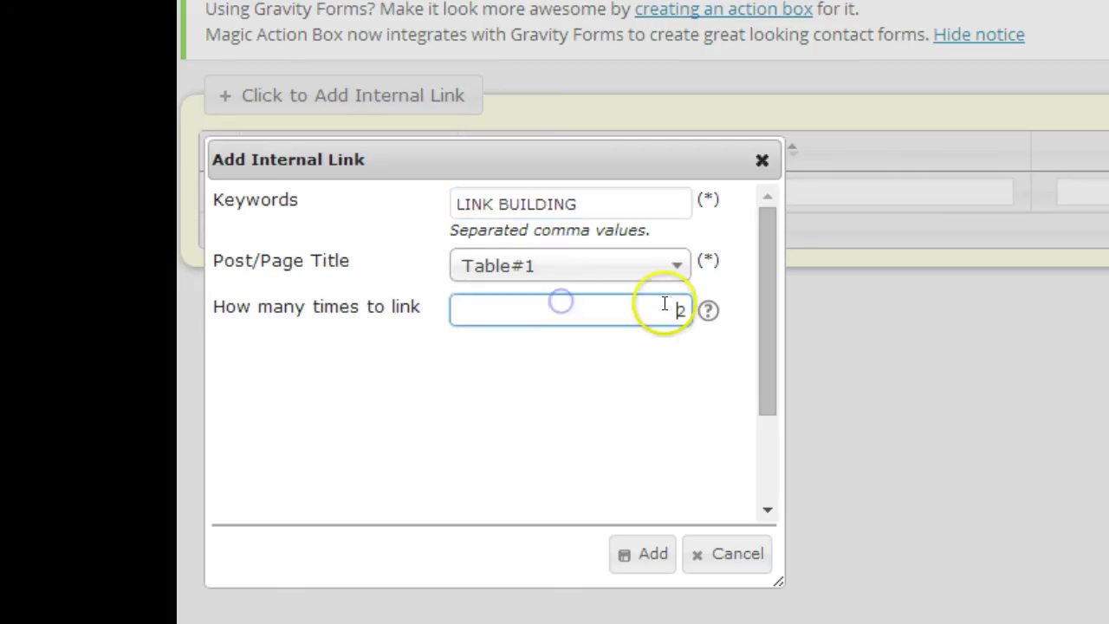
double_click(685, 310)
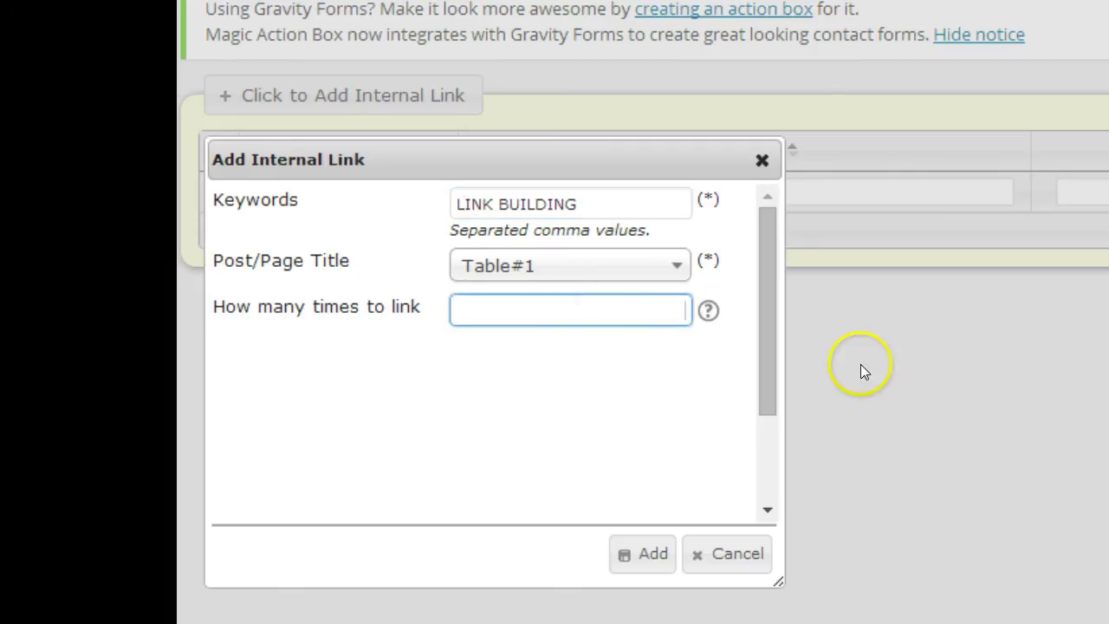
- Choose The Magnetic Messaging Review as the internal link's target page and add the link
click(667, 271)
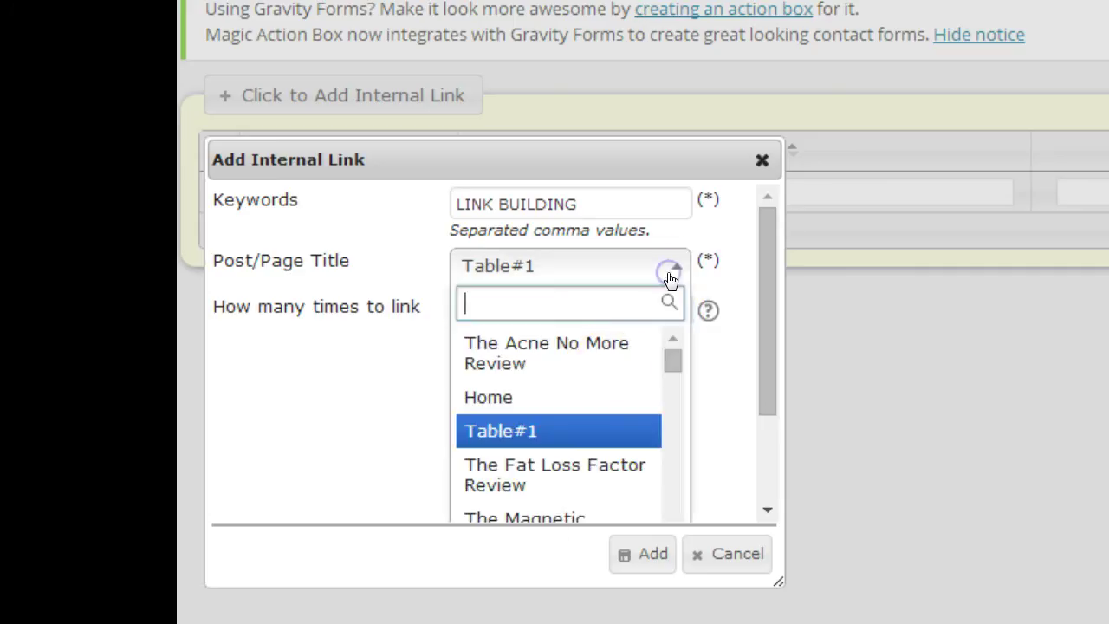
click(561, 483)
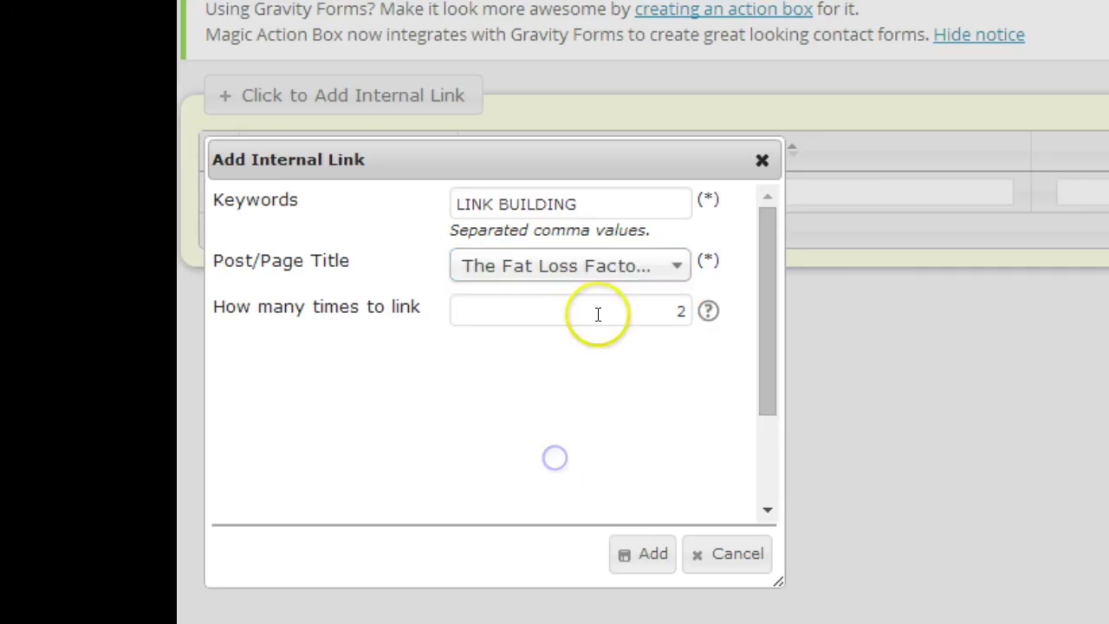
click(602, 284)
scroll(592, 364, down, 2)
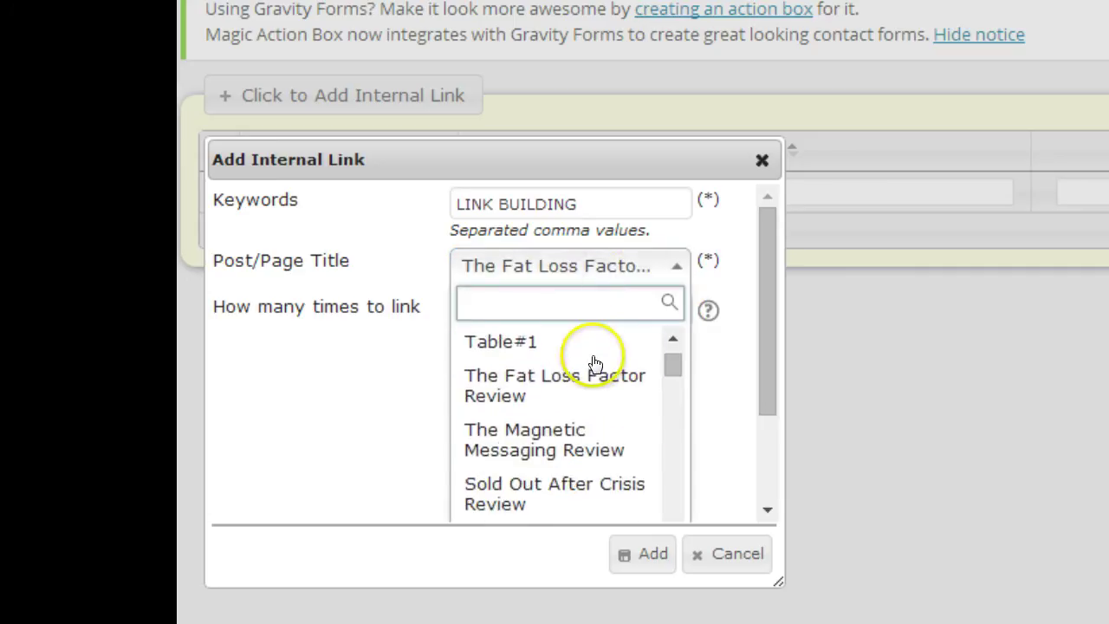
click(577, 426)
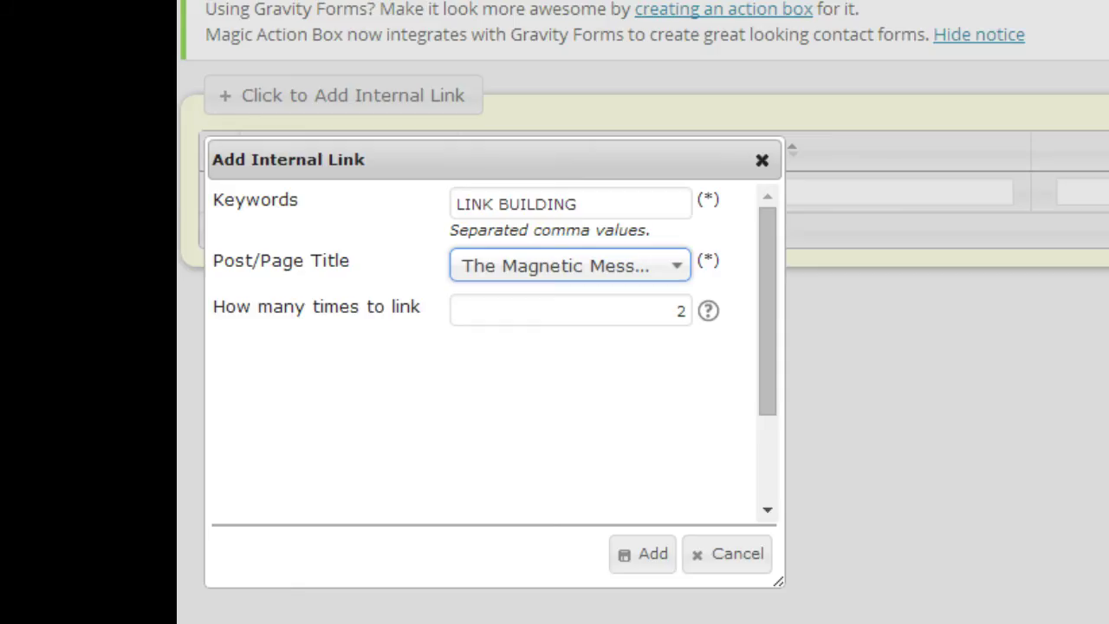
click(644, 562)
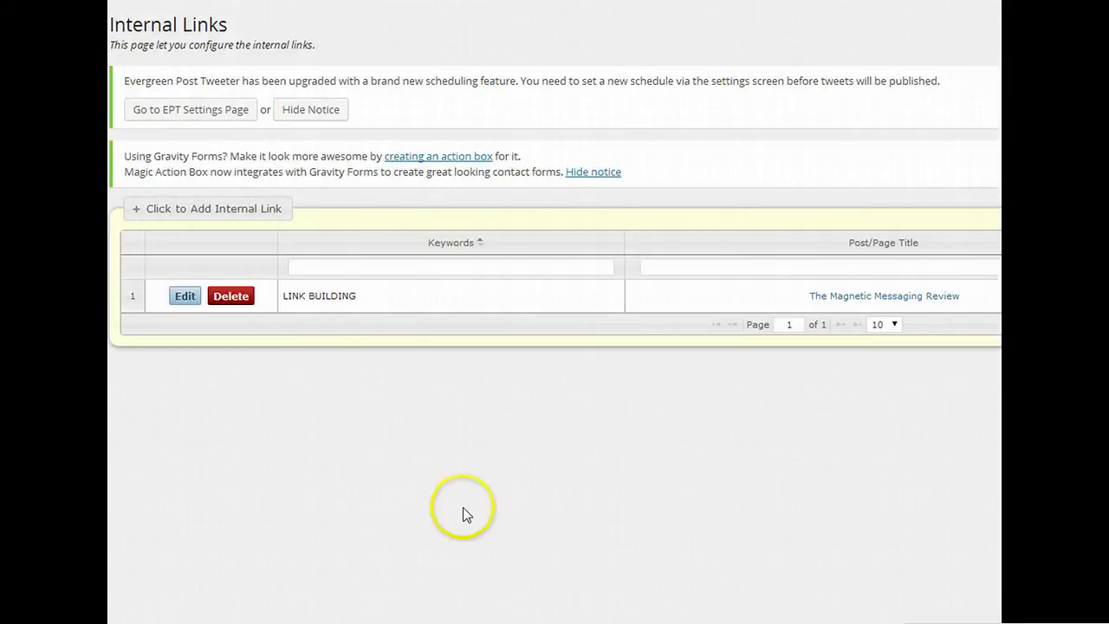
- Delete the LINK BUILDING internal link from the list
click(233, 297)
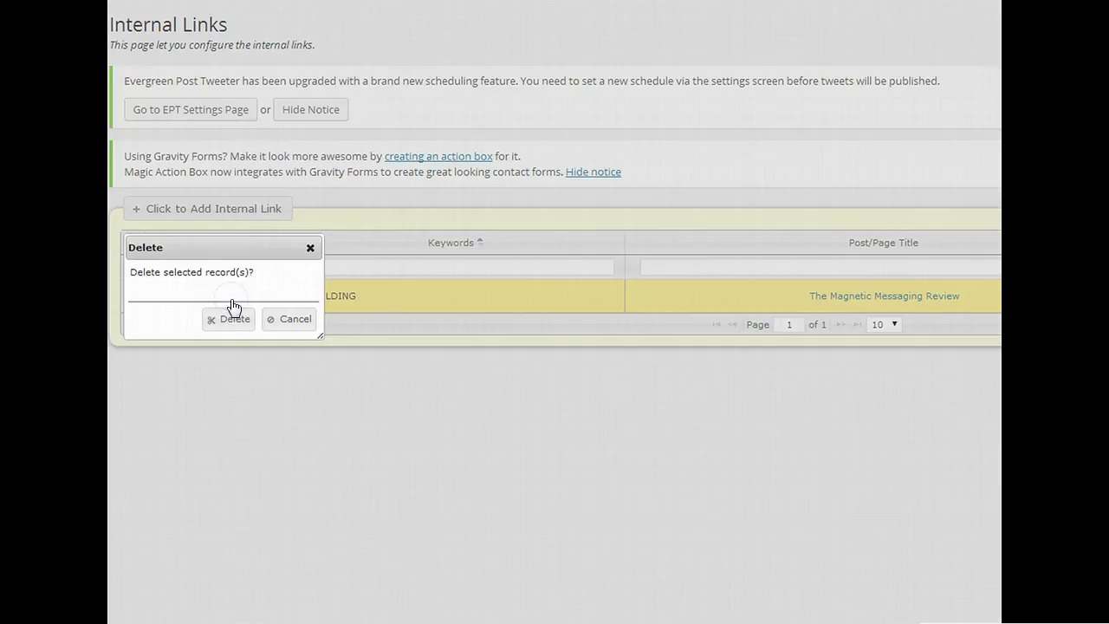
click(231, 318)
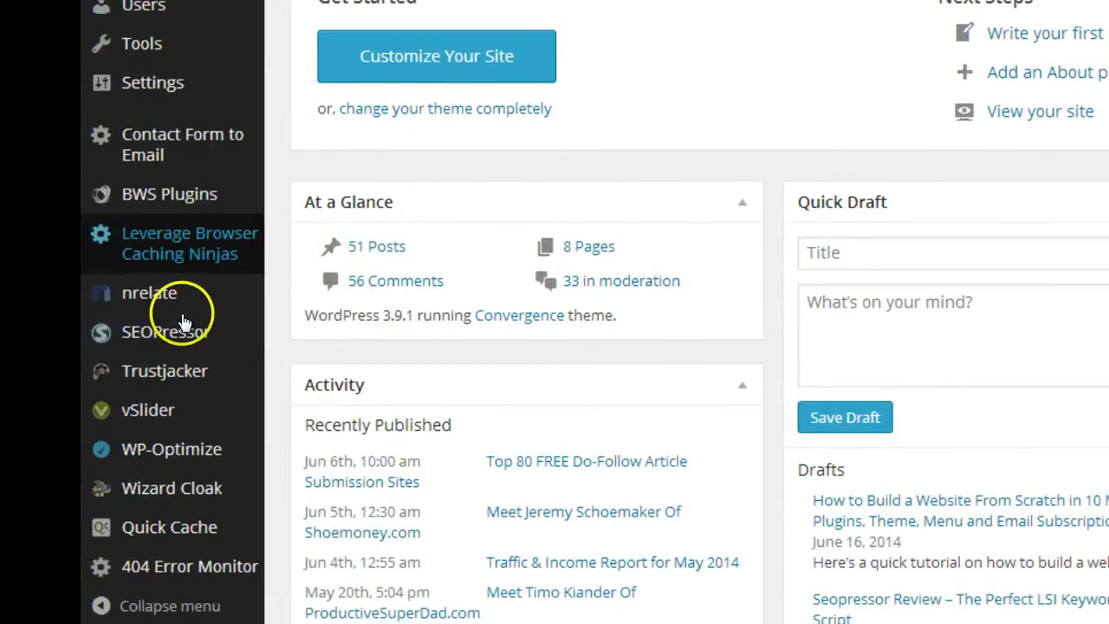
- Open the SEOPressor plugin settings and view its Automatic SEO section
mouse_move(176, 346)
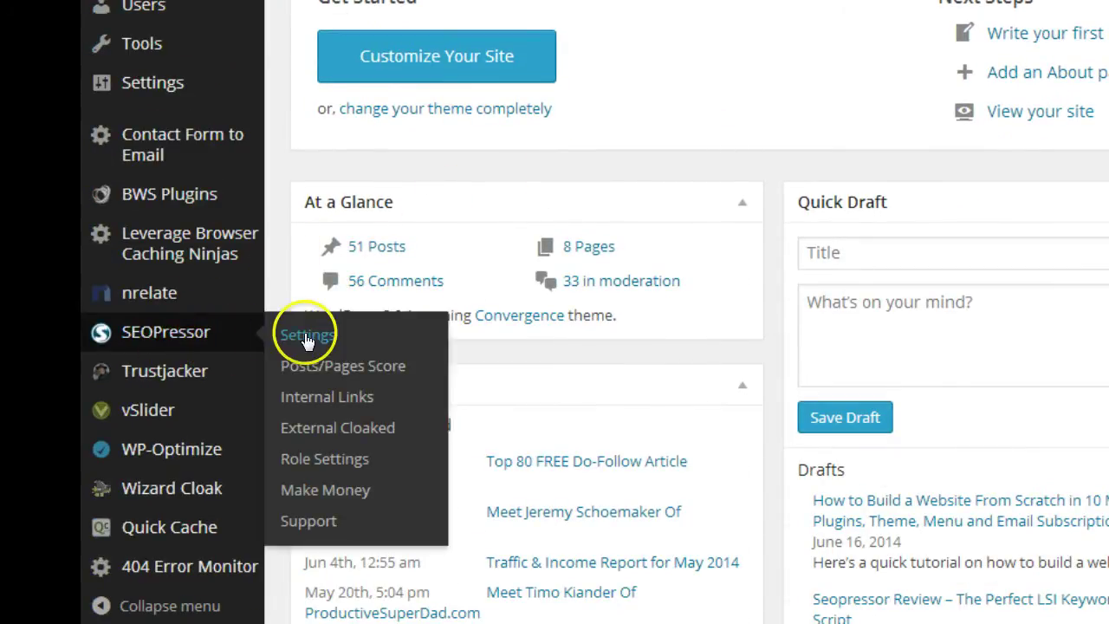
click(305, 335)
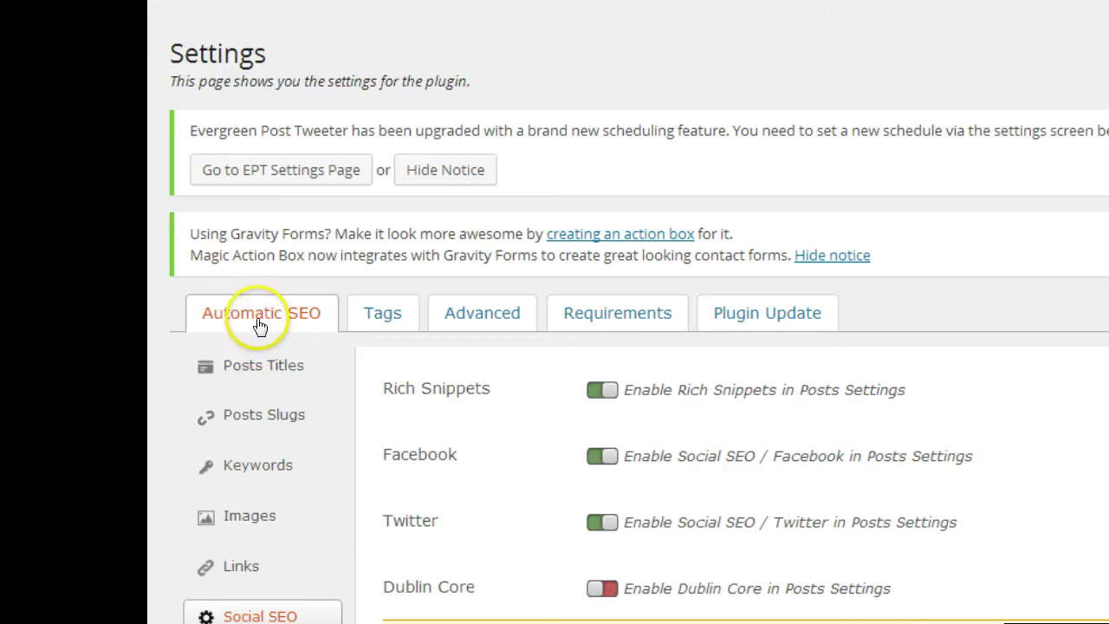
click(184, 231)
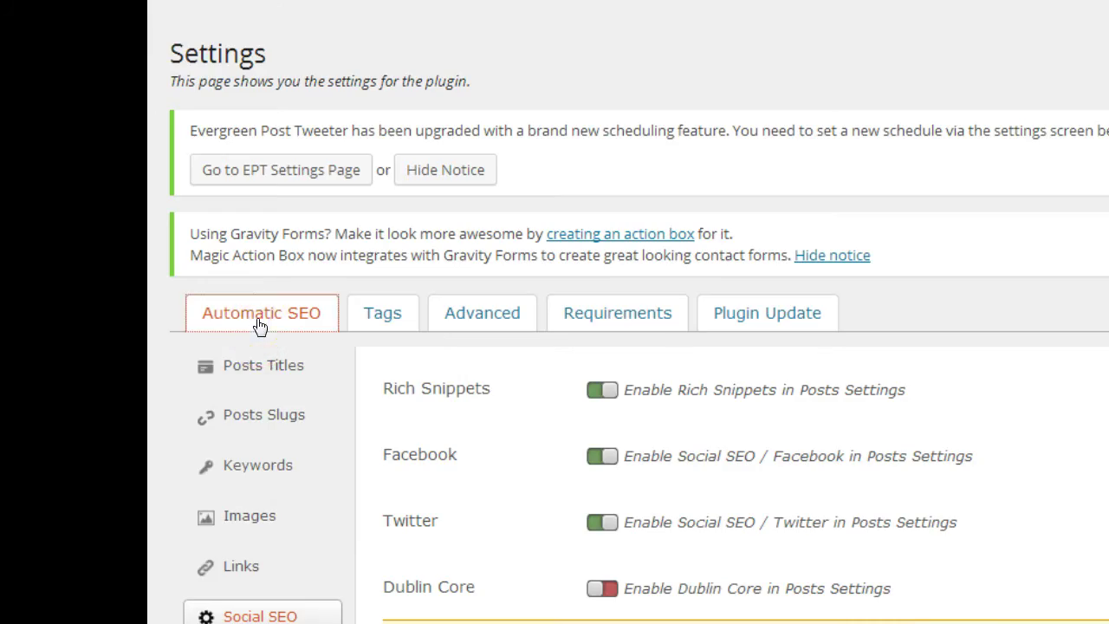
- Open the Posts Titles settings and switch automatic keyword insertion in post titles on and back off
click(259, 367)
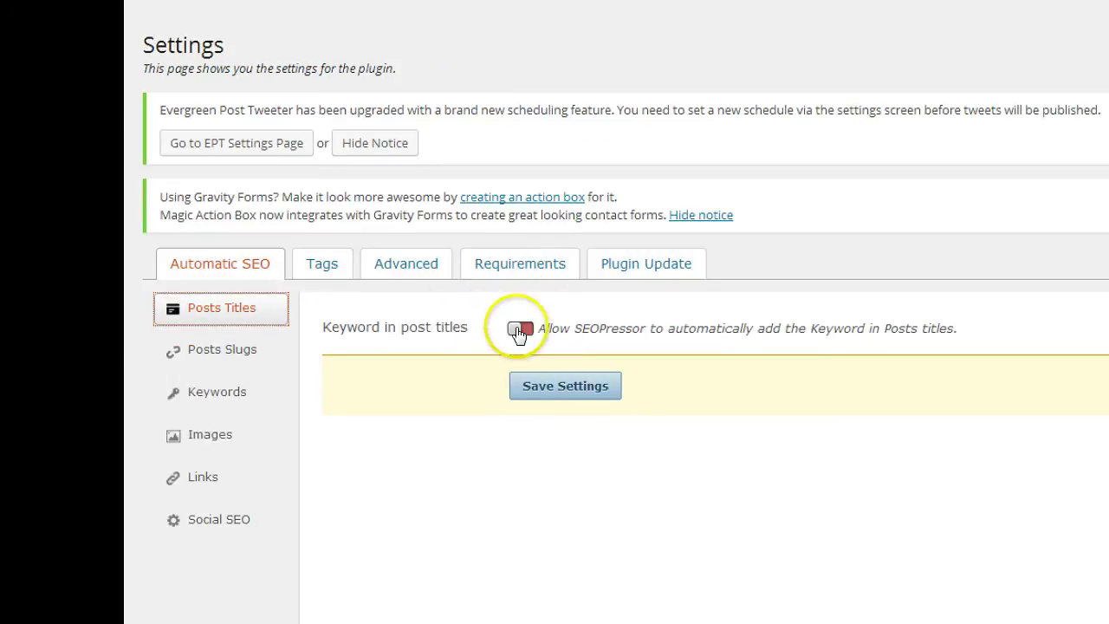
click(520, 330)
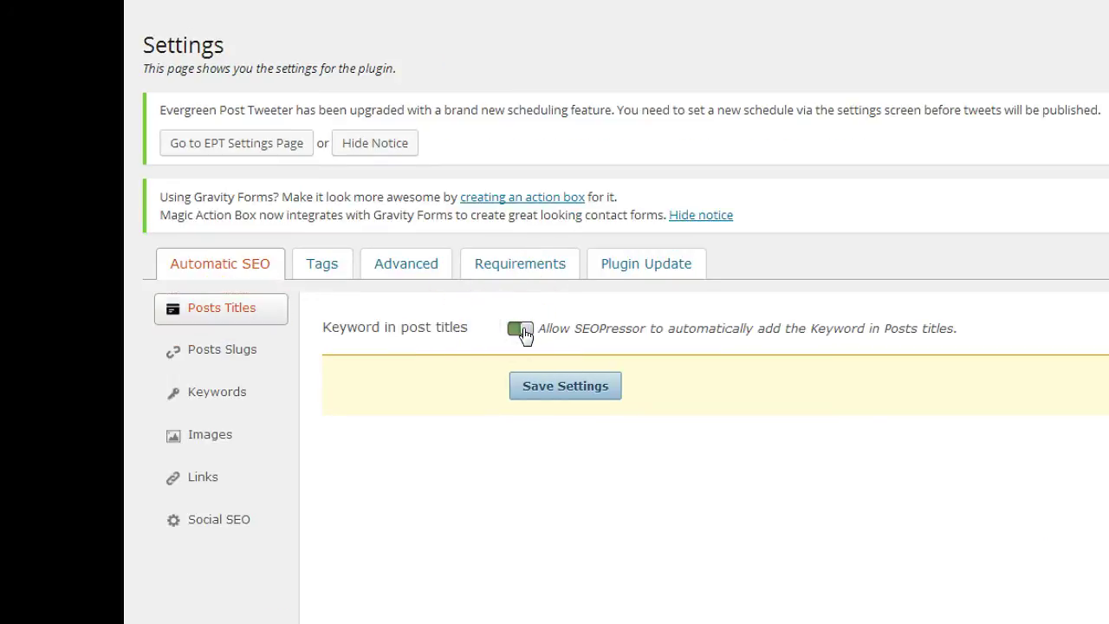
click(524, 331)
click(520, 331)
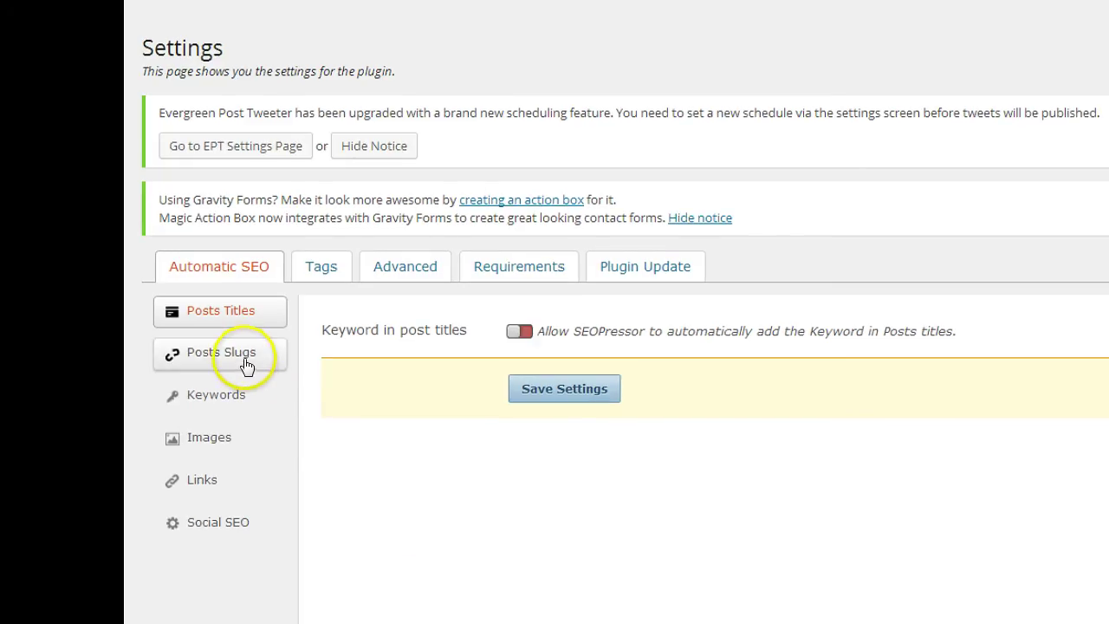
- In the Posts Slugs settings, enable Make Post Slugs SEO Friendly, look over the first words to omit, and disable the option again
click(247, 361)
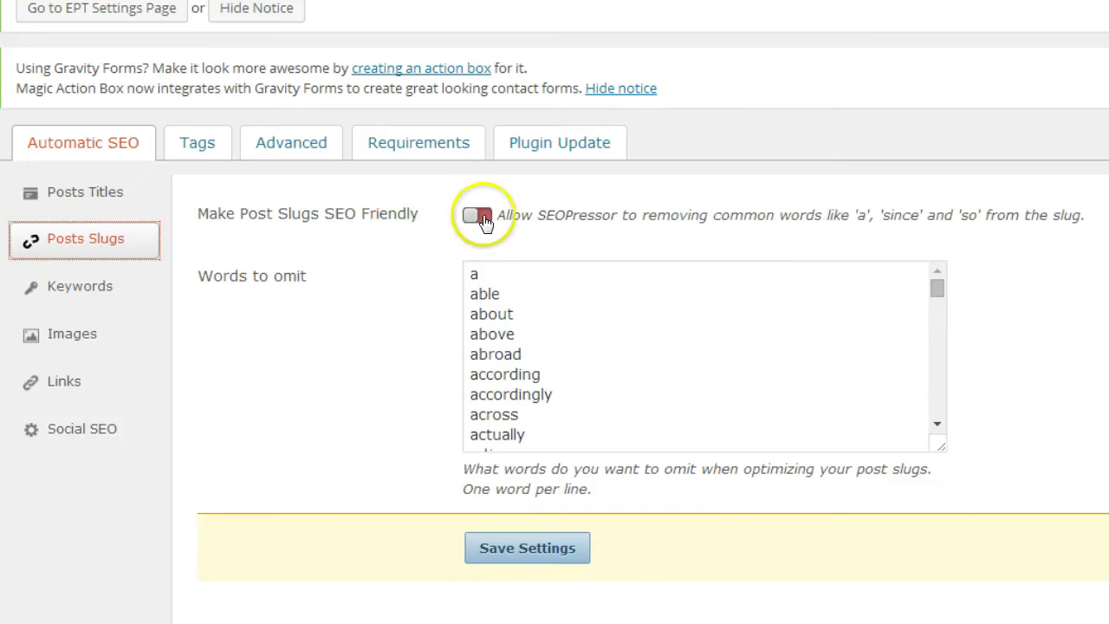
click(576, 333)
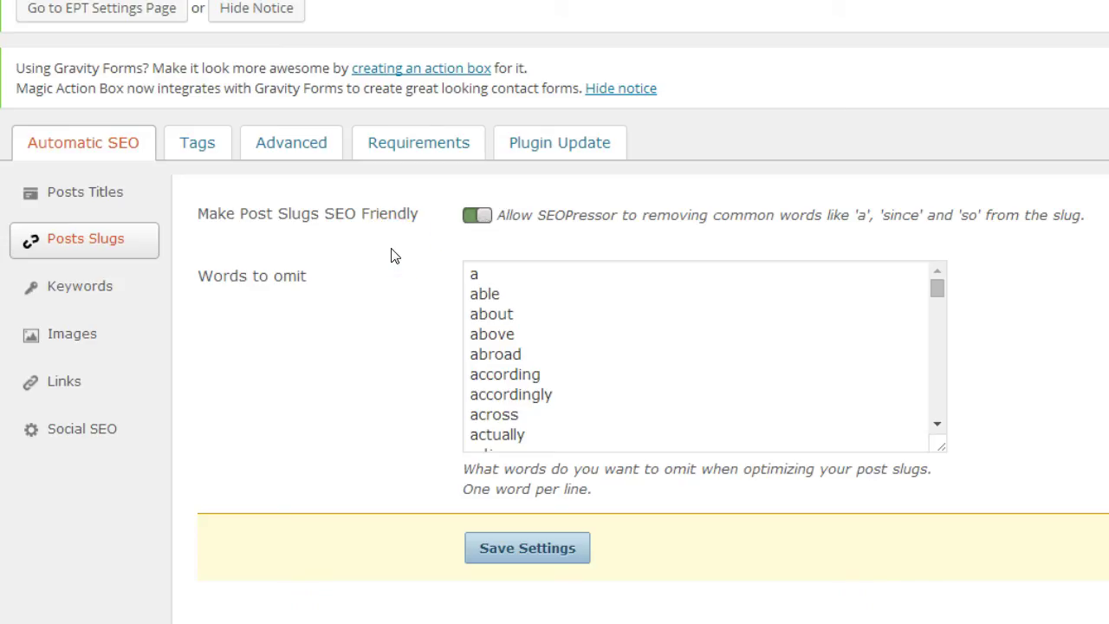
click(530, 276)
click(525, 292)
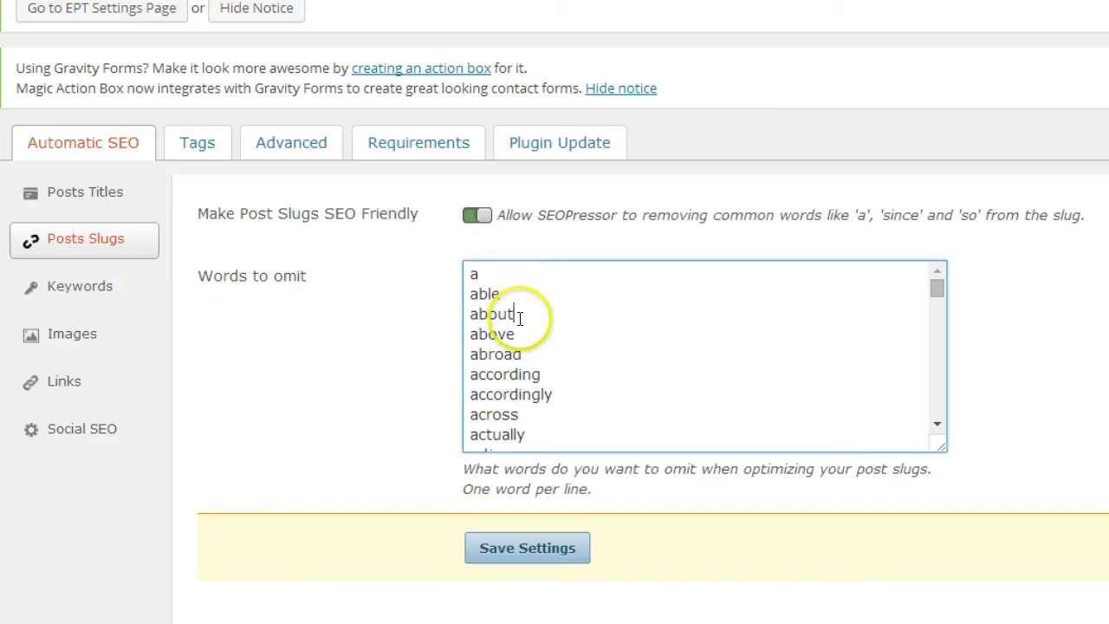
click(523, 353)
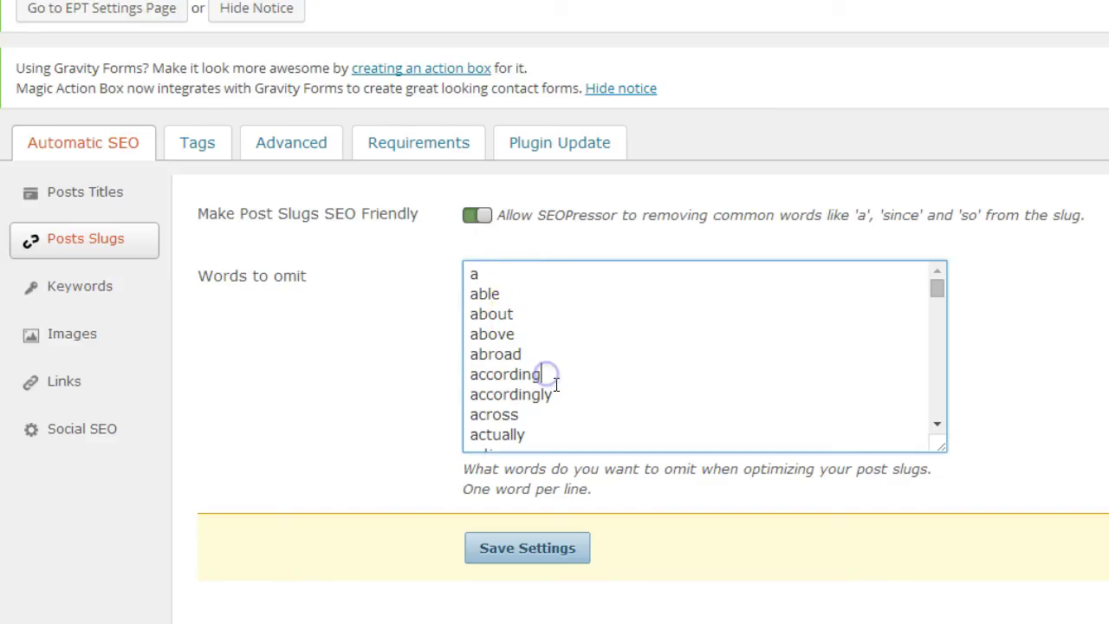
click(554, 393)
click(523, 430)
click(478, 217)
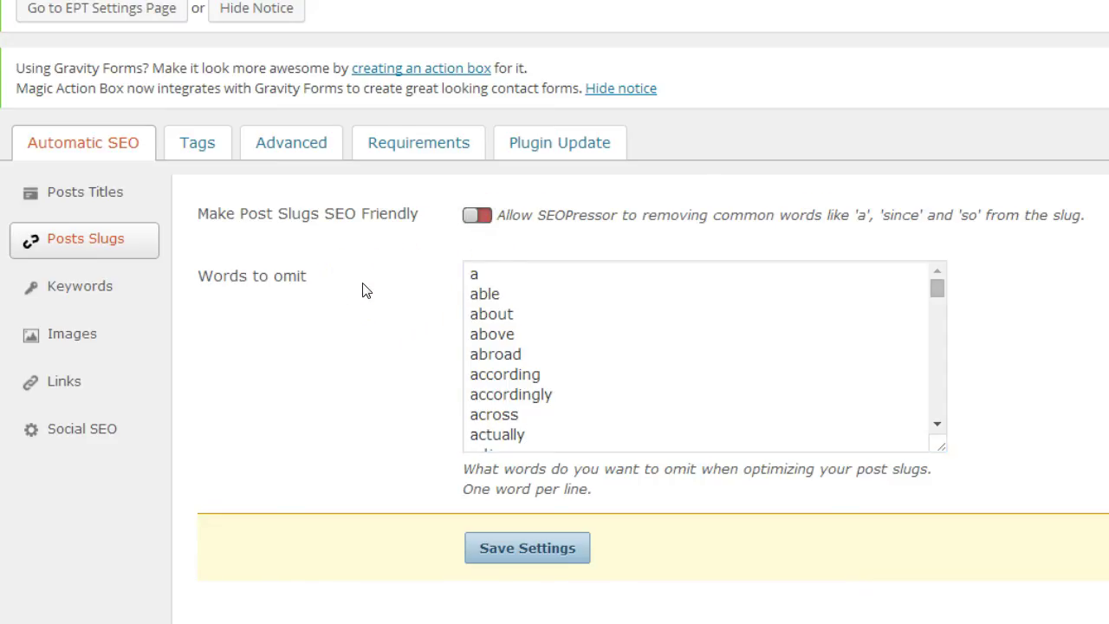
- Look further through the words to omit from slugs and view the Keywords decoration settings for bold, italic and underline
click(936, 293)
drag(936, 297, 935, 413)
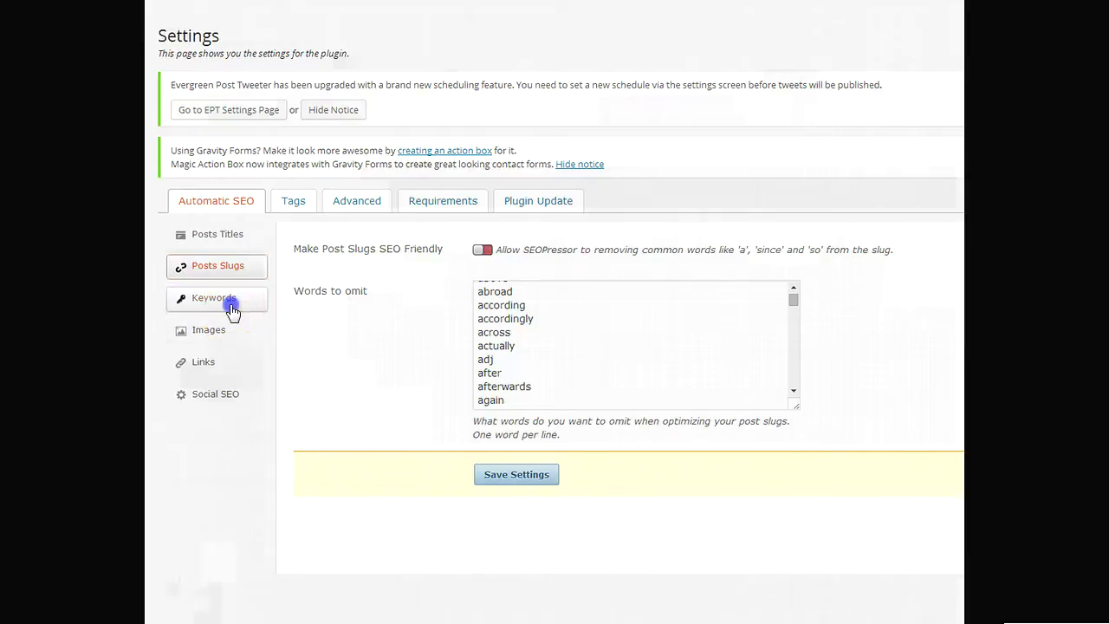
click(228, 303)
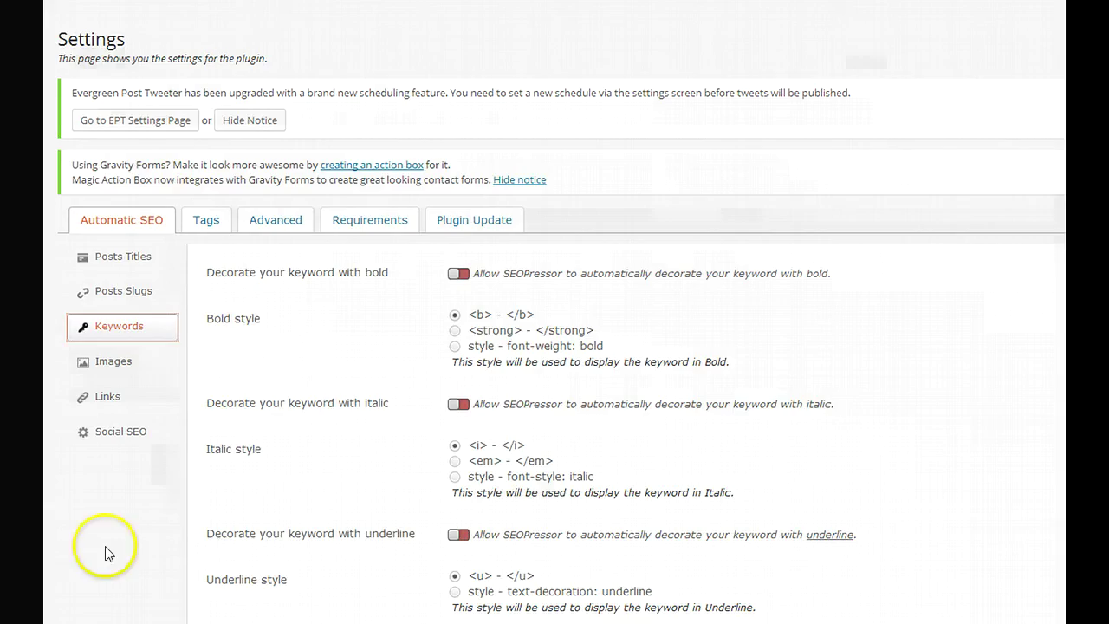
- Open the Images settings and examine the alternate text attribute options, the alternate text structure and its allowed tags
click(113, 365)
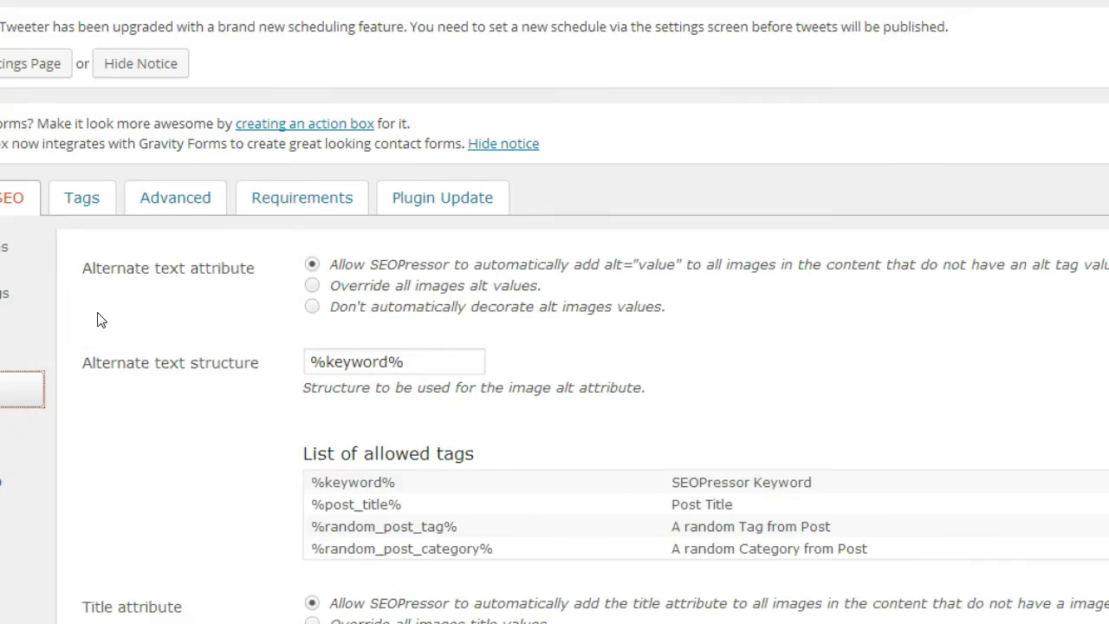
click(99, 326)
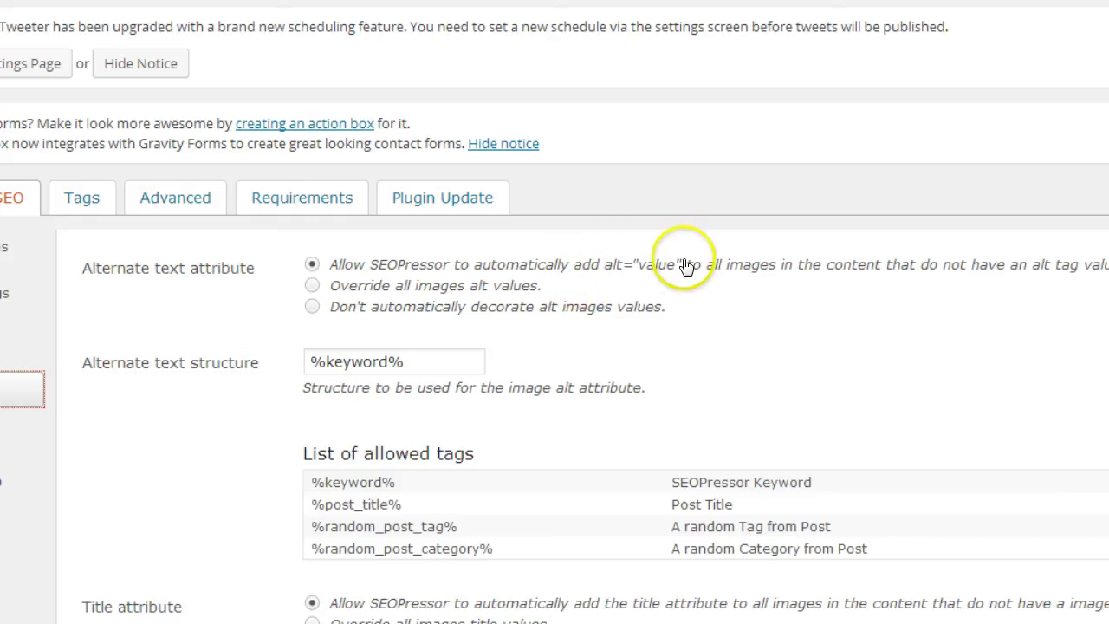
click(415, 362)
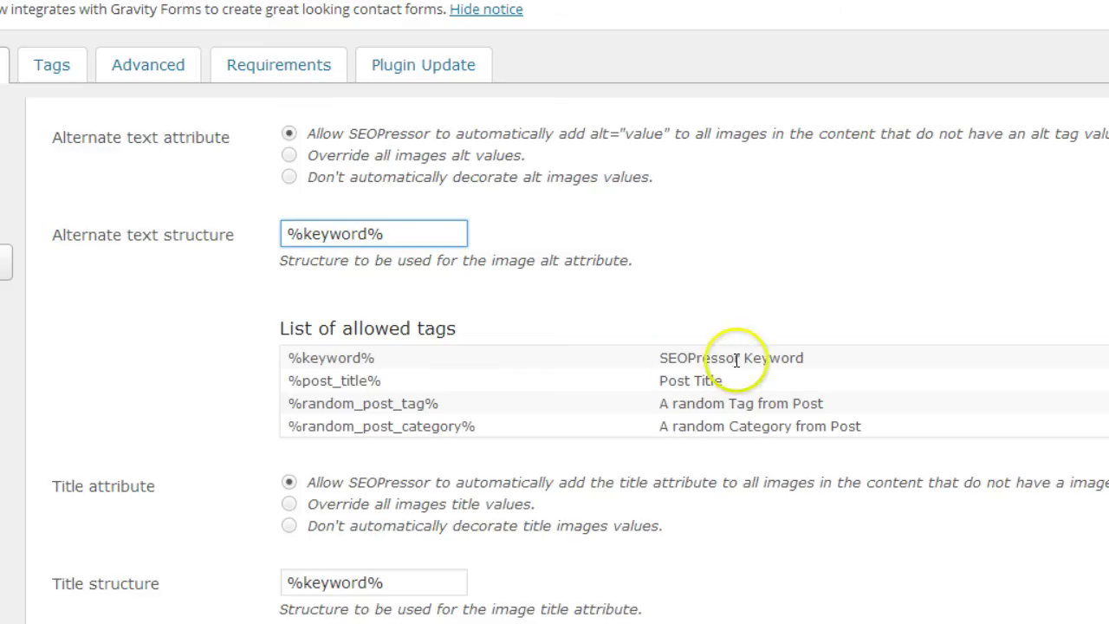
drag(806, 359, 663, 359)
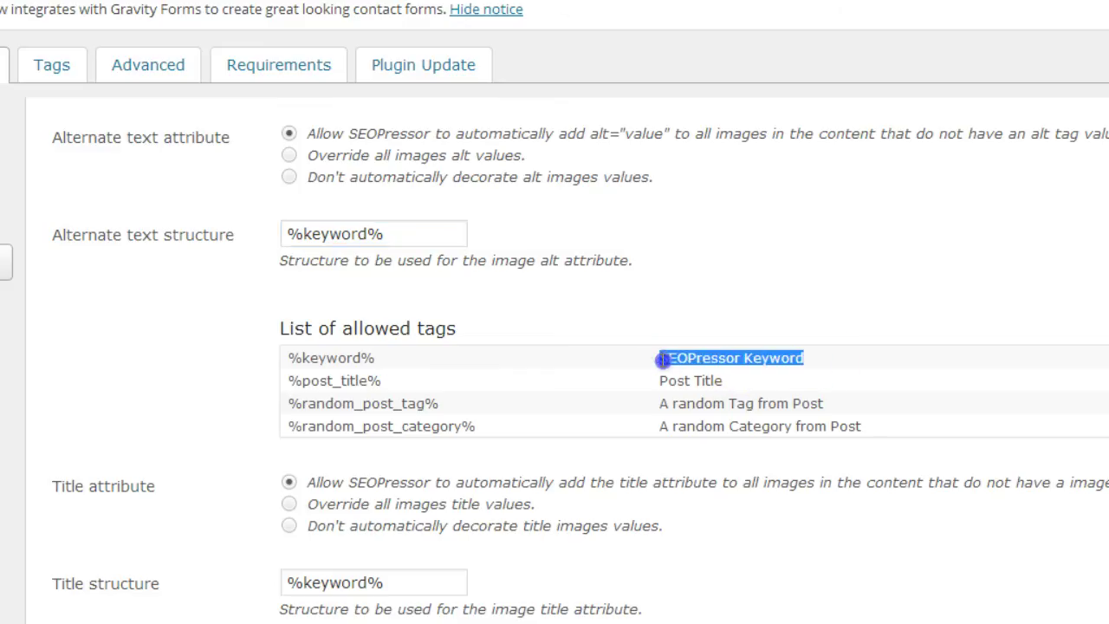
click(438, 390)
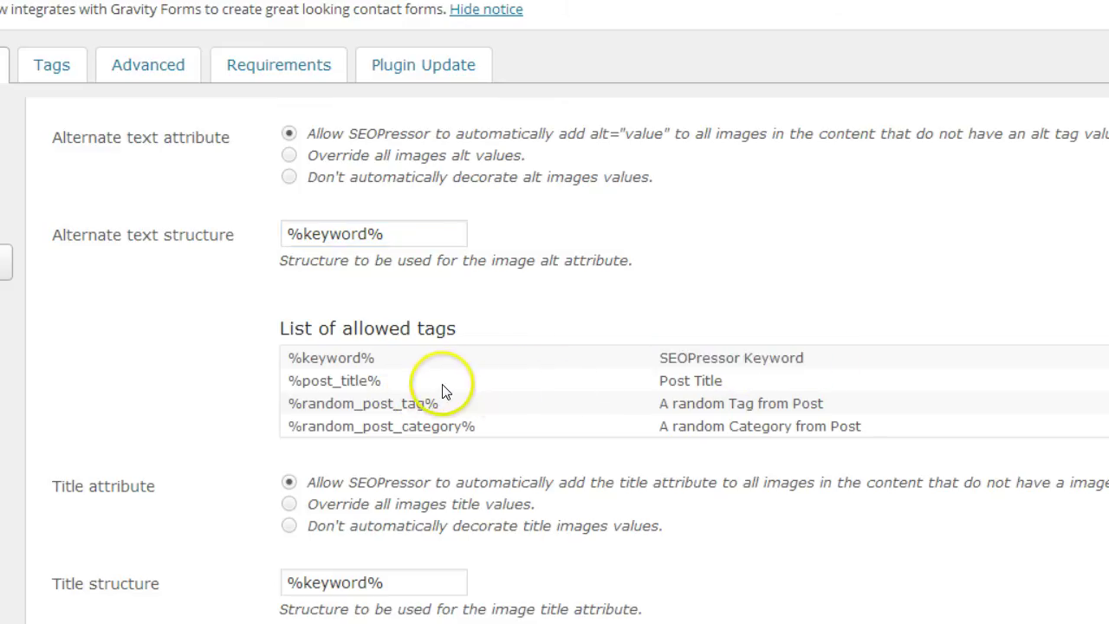
drag(733, 381, 653, 386)
click(527, 383)
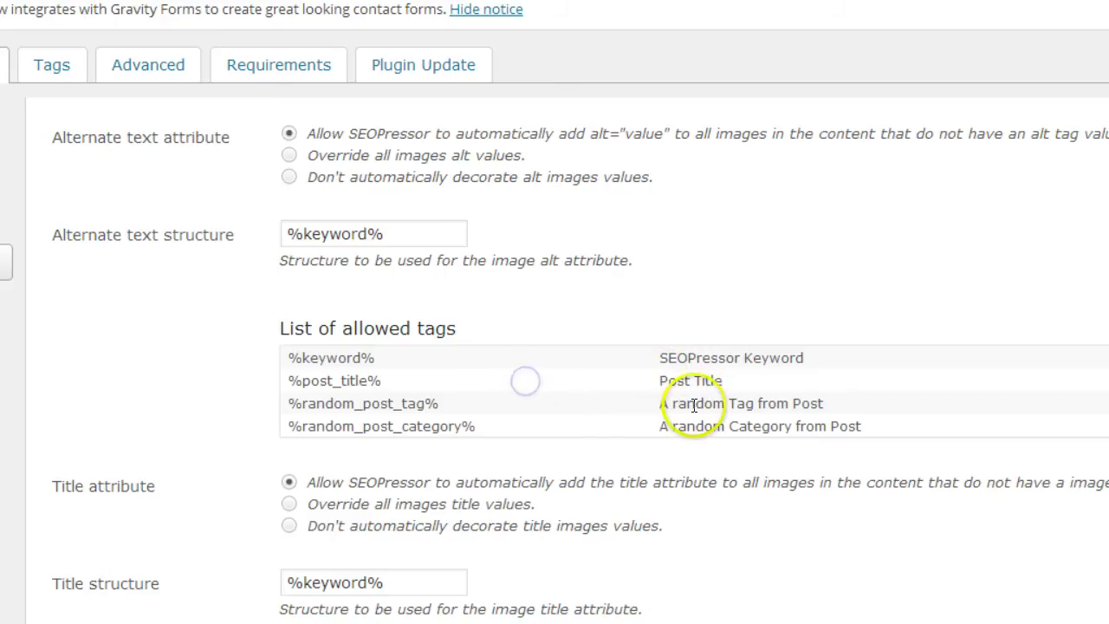
drag(826, 404, 574, 404)
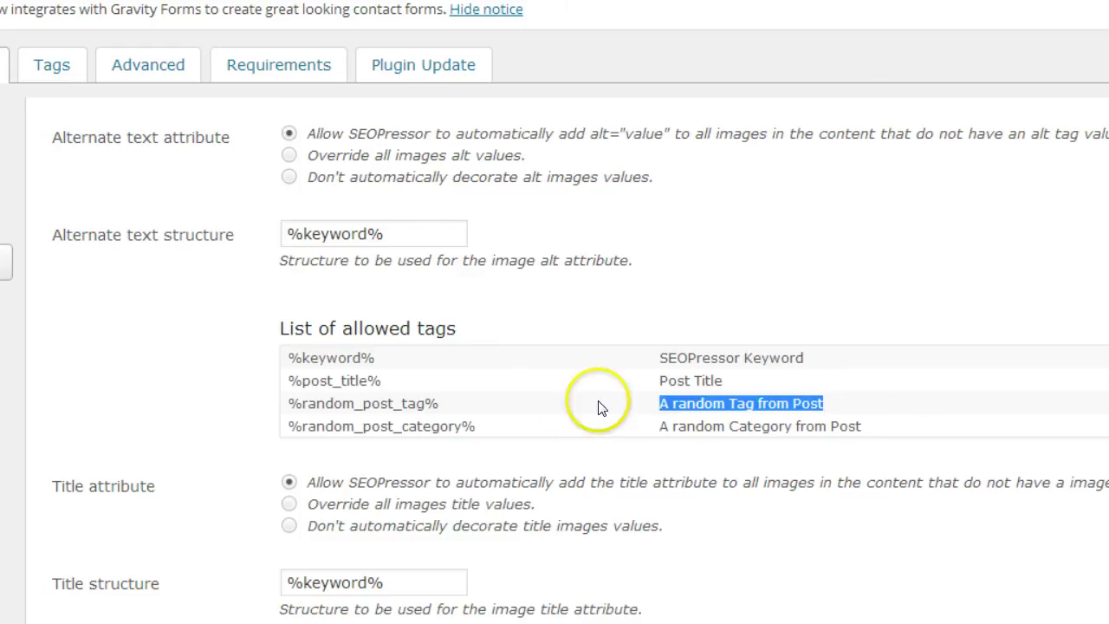
click(869, 432)
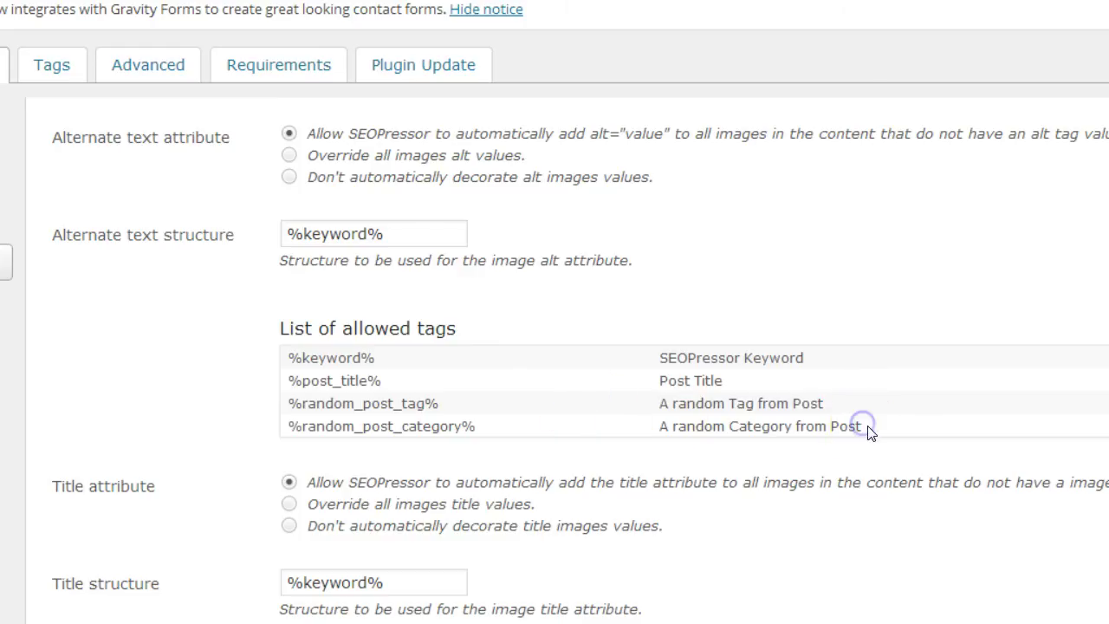
drag(824, 426, 691, 427)
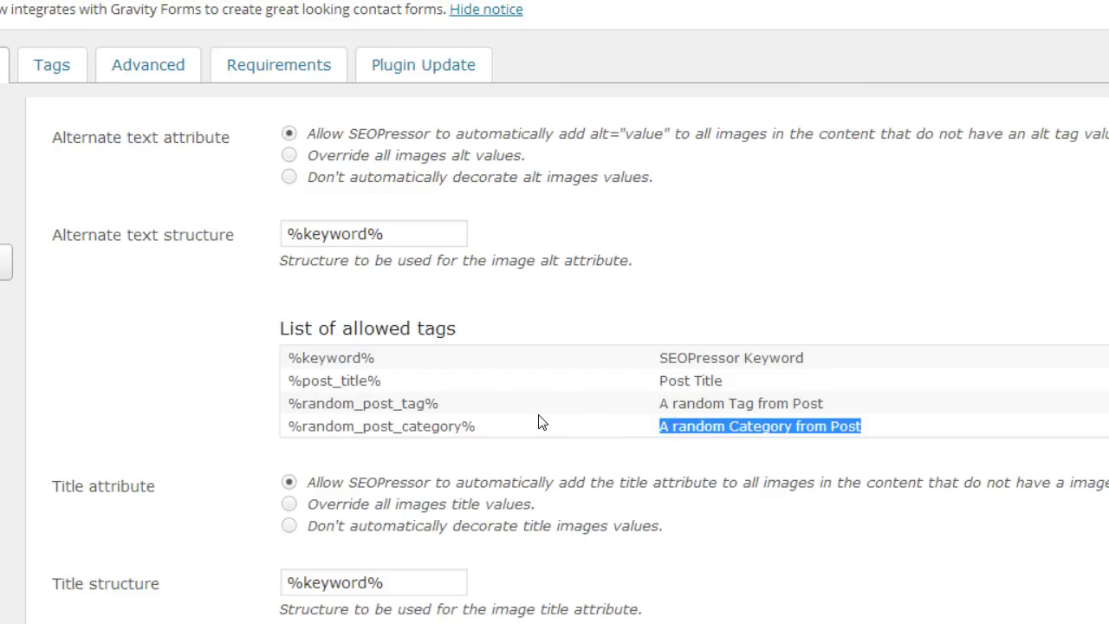
click(692, 442)
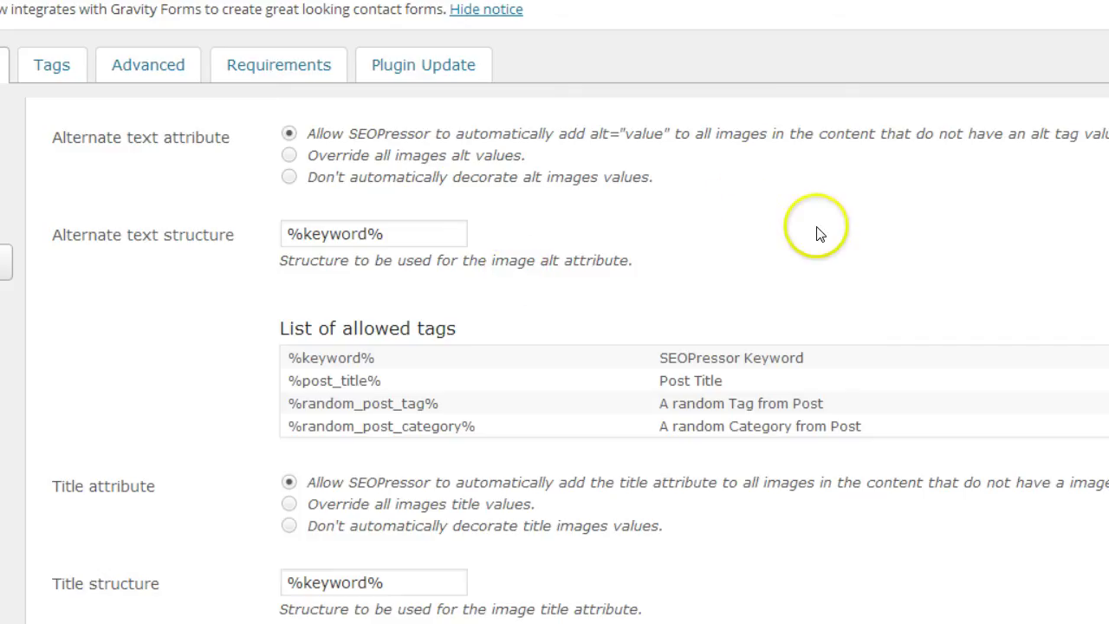
- Examine the image title attribute options, the title structure and its list of allowed tags
scroll(835, 245, down, 2)
scroll(838, 249, down, 5)
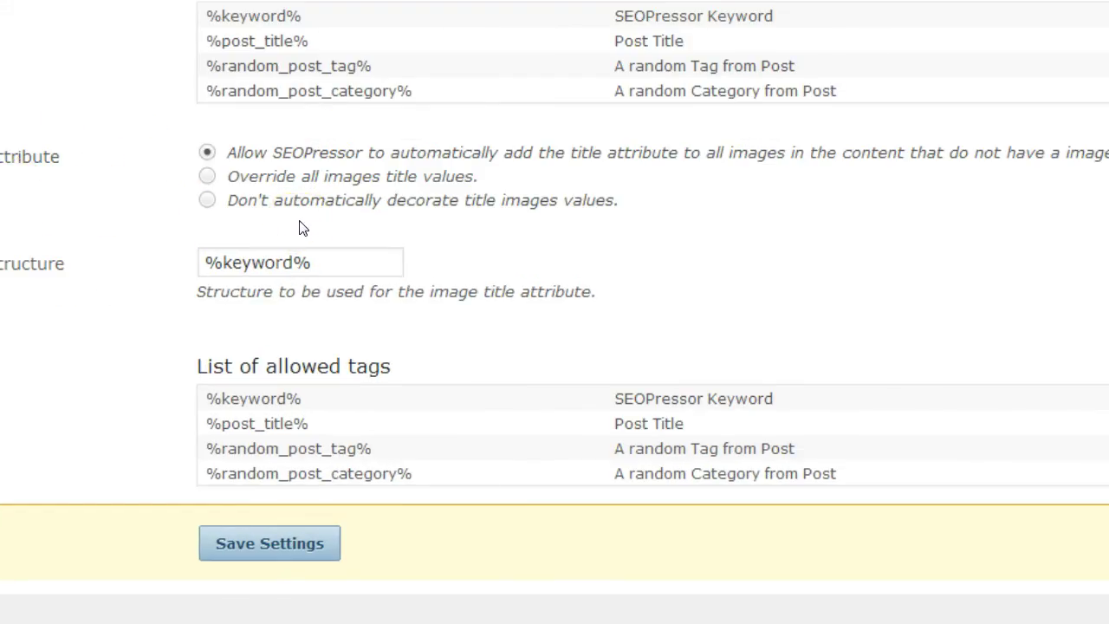
click(318, 260)
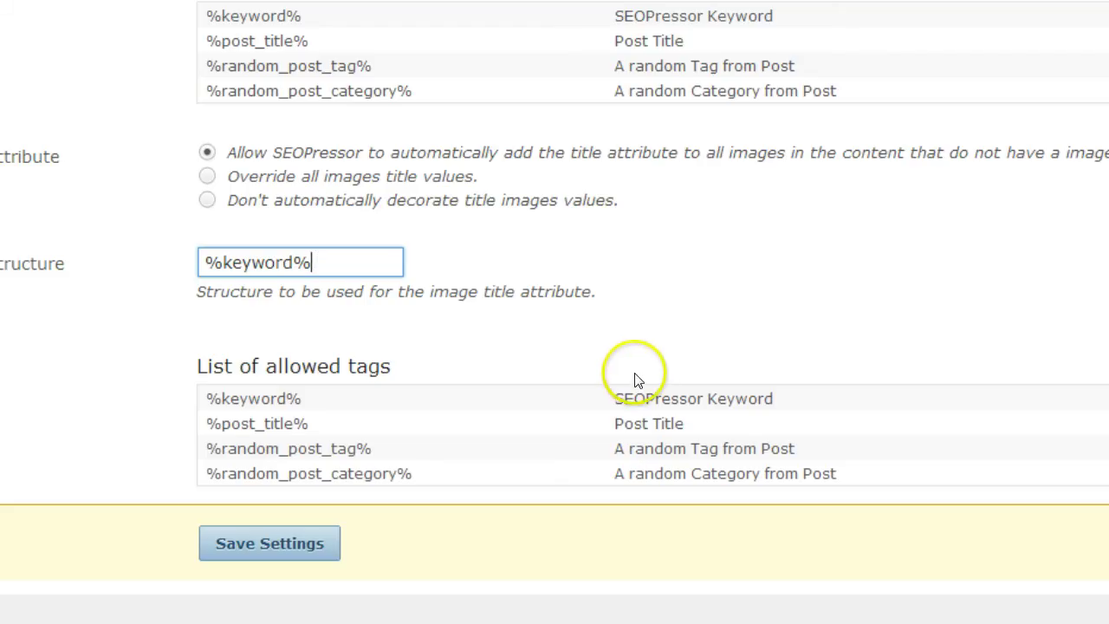
drag(773, 398, 617, 399)
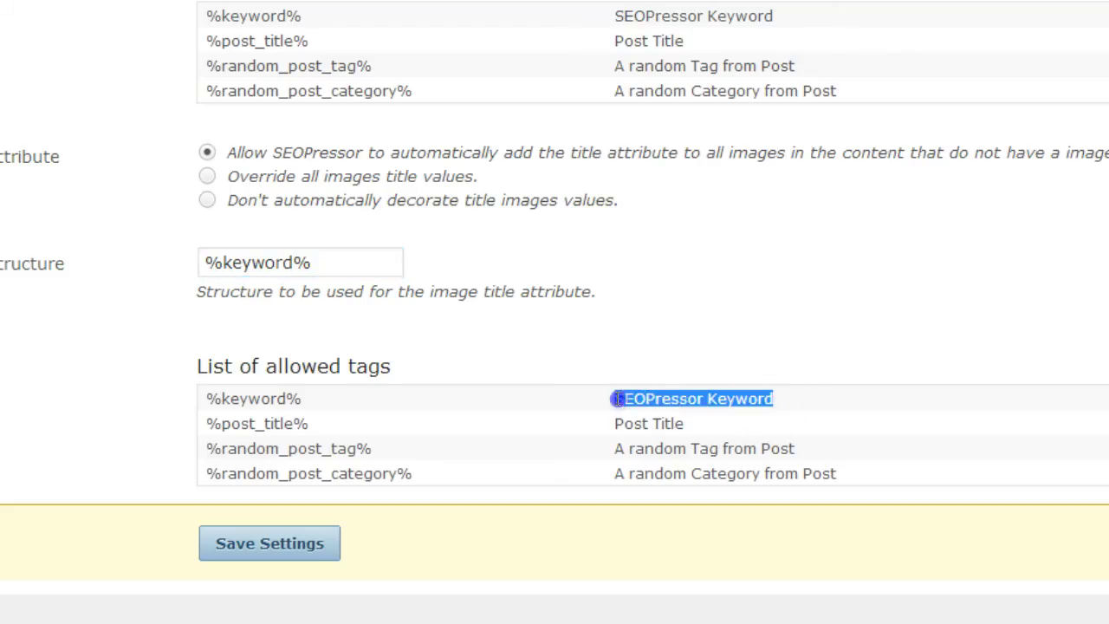
drag(685, 423, 607, 423)
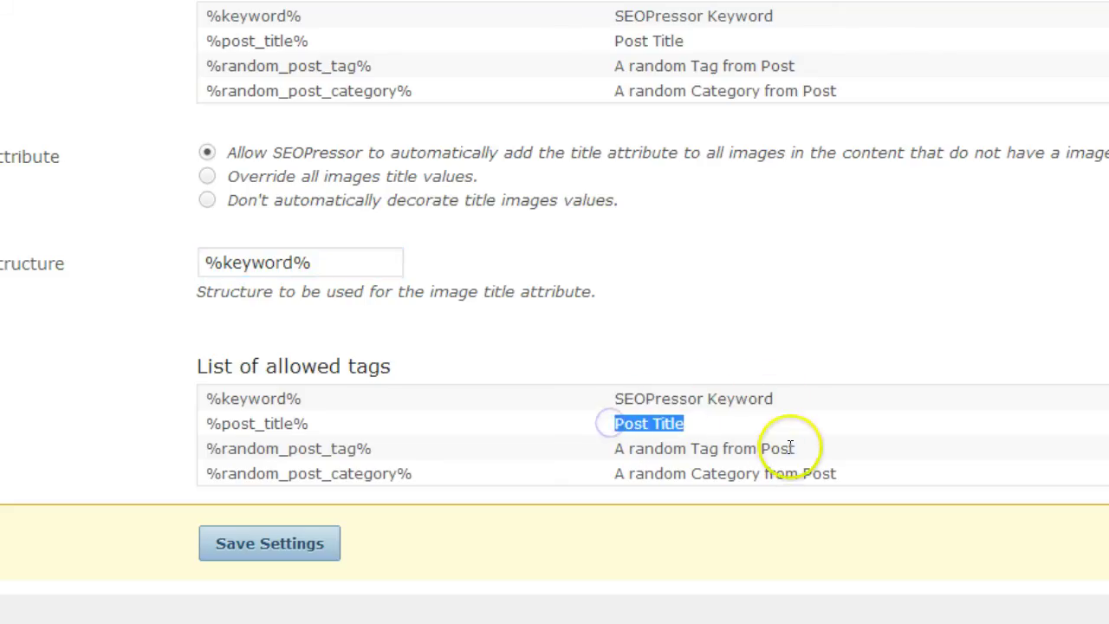
drag(788, 448, 618, 448)
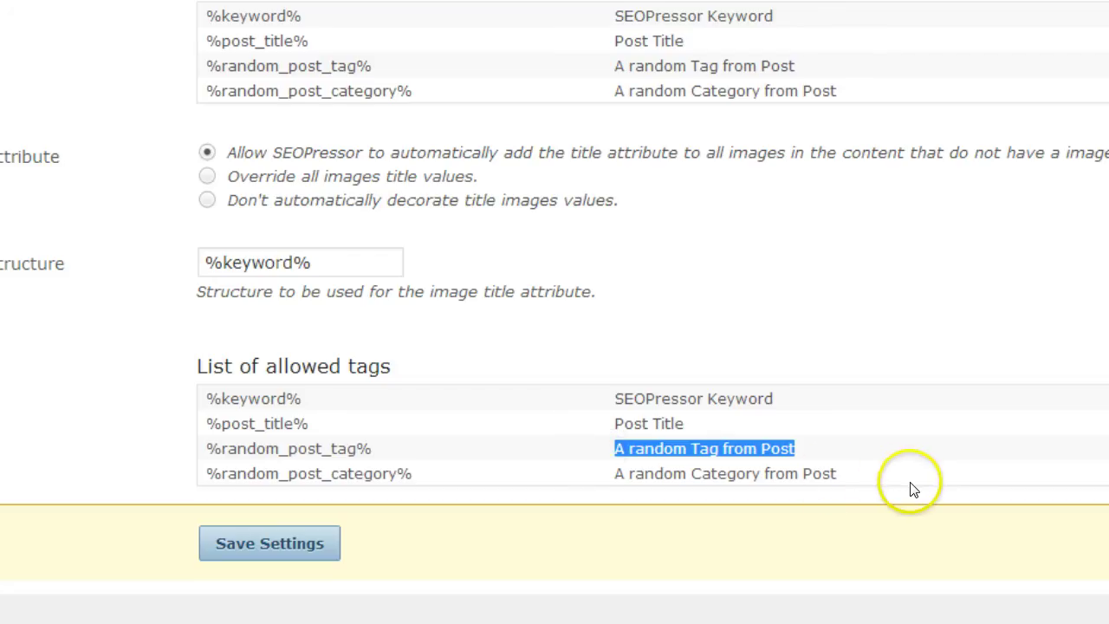
drag(837, 473, 656, 473)
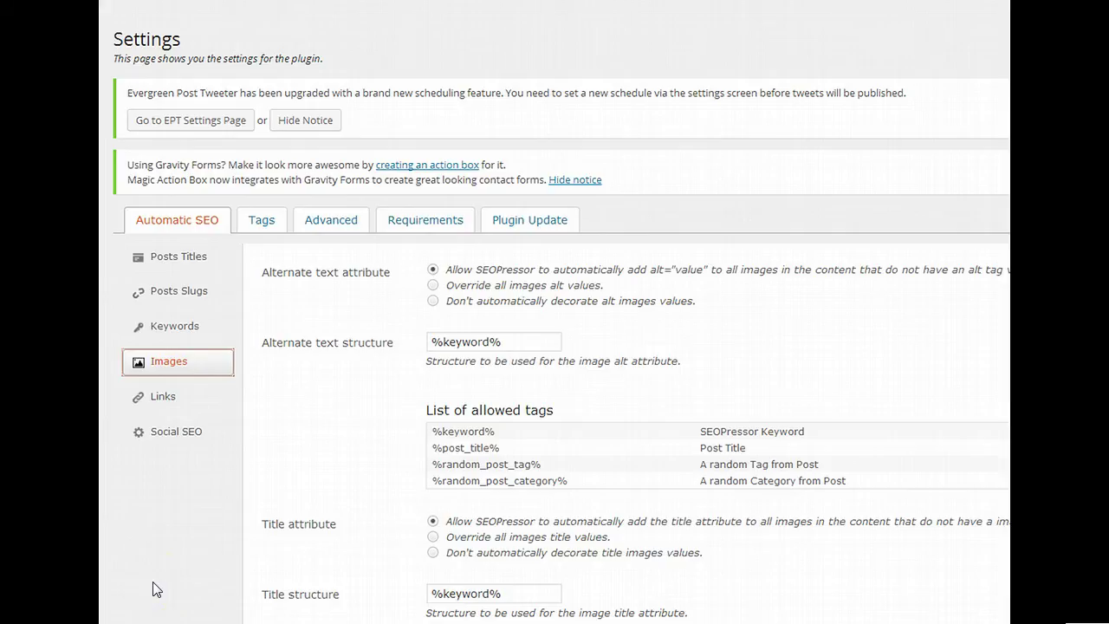
- Open the Links settings and try out the nofollow switches for external links and image links
click(165, 399)
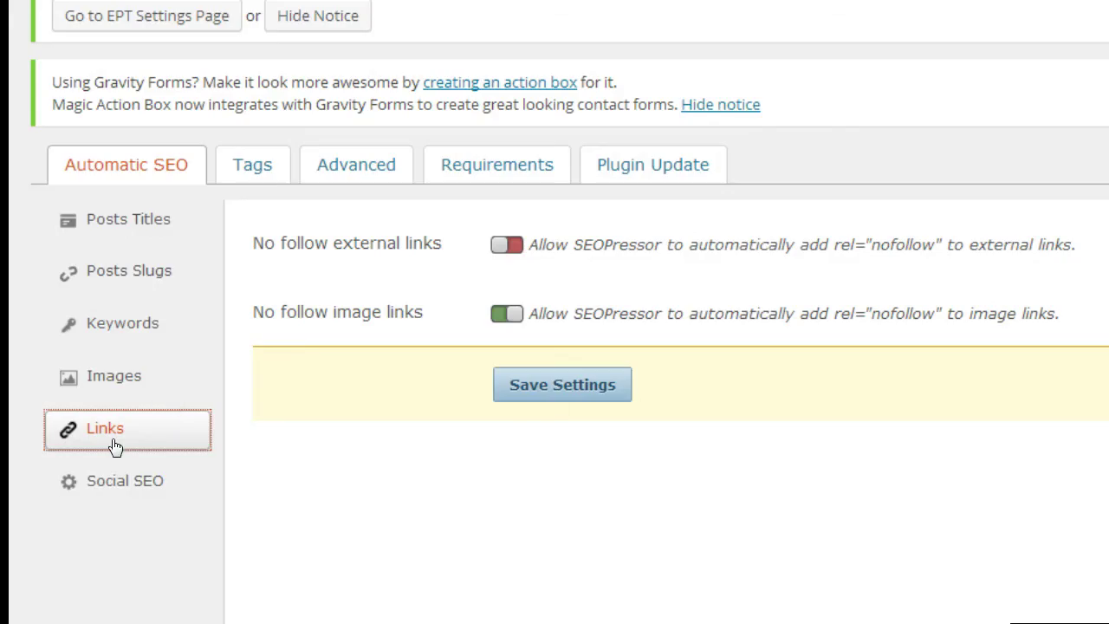
click(511, 249)
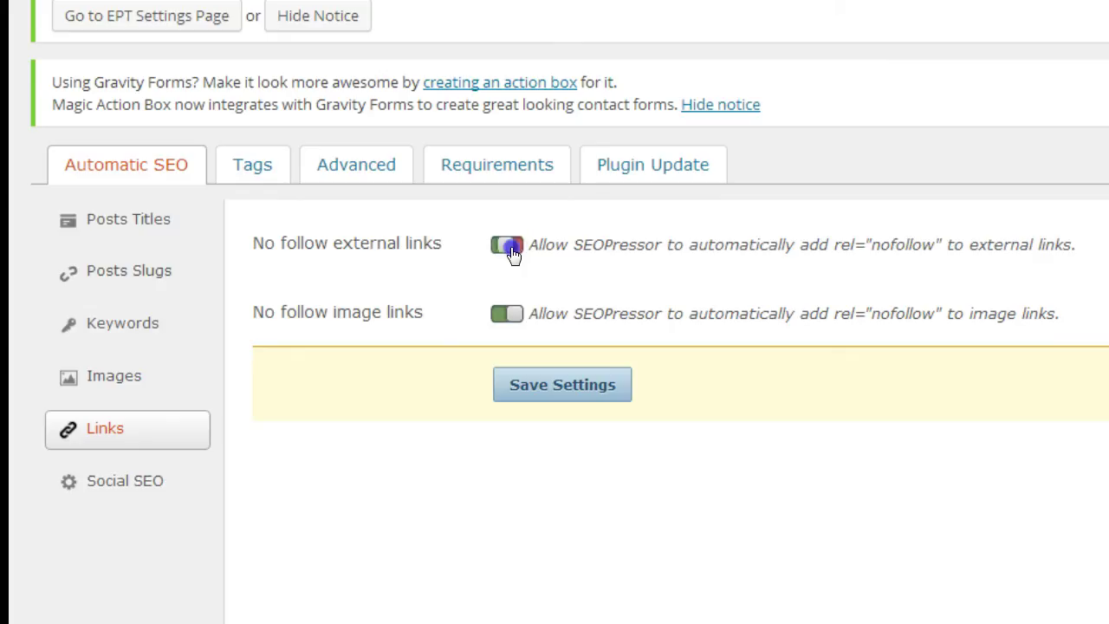
click(508, 314)
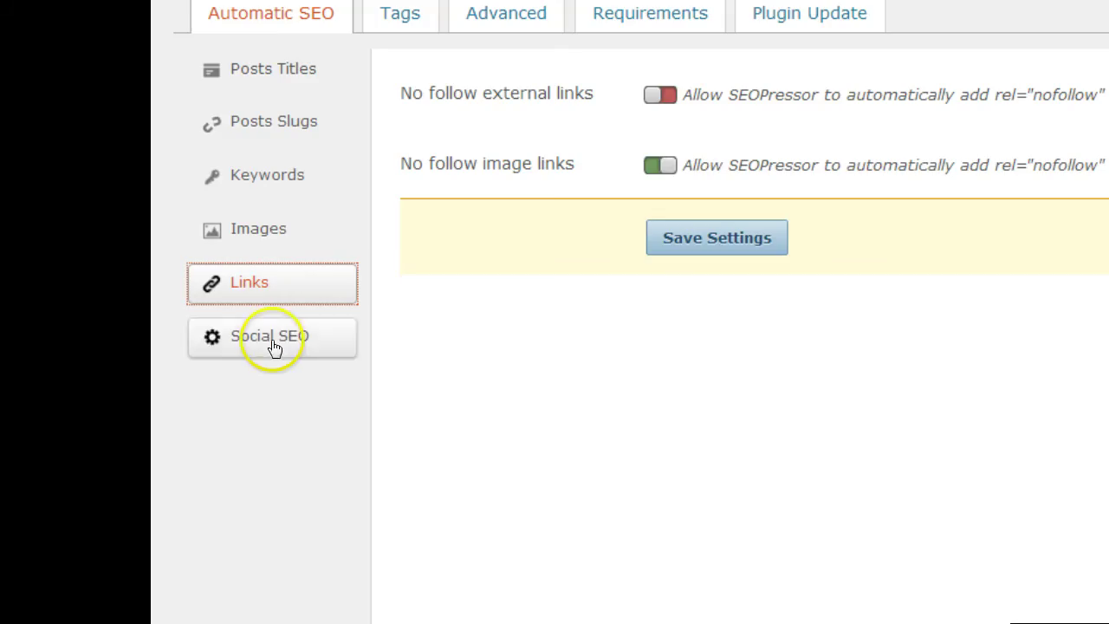
- View the Social SEO settings and switch to Google to examine the search results for "link building"
click(273, 340)
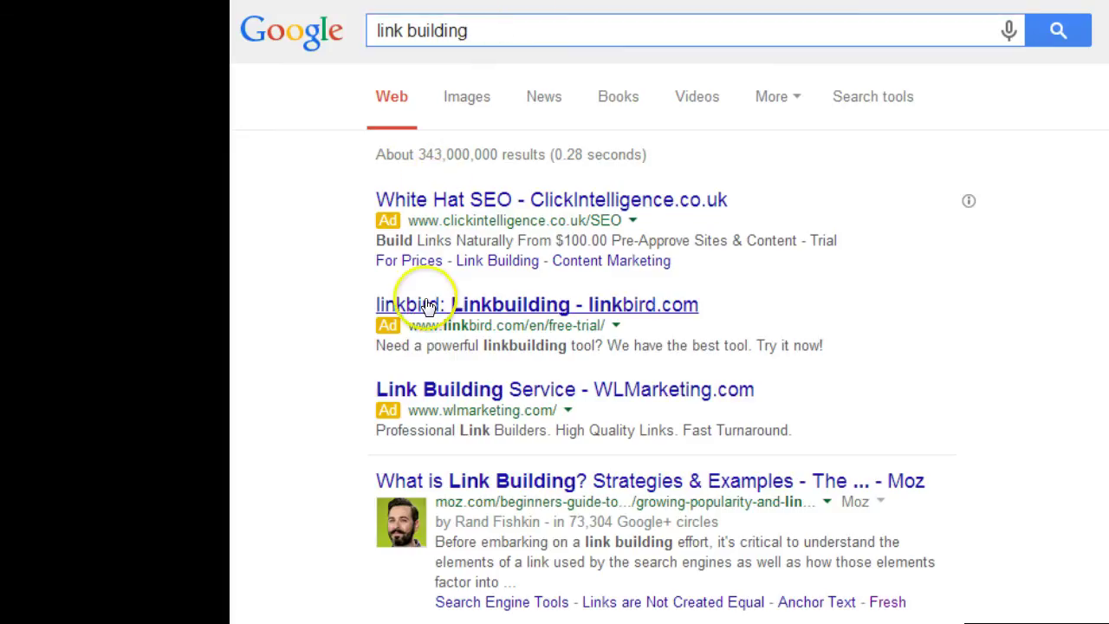
scroll(446, 479, down, 3)
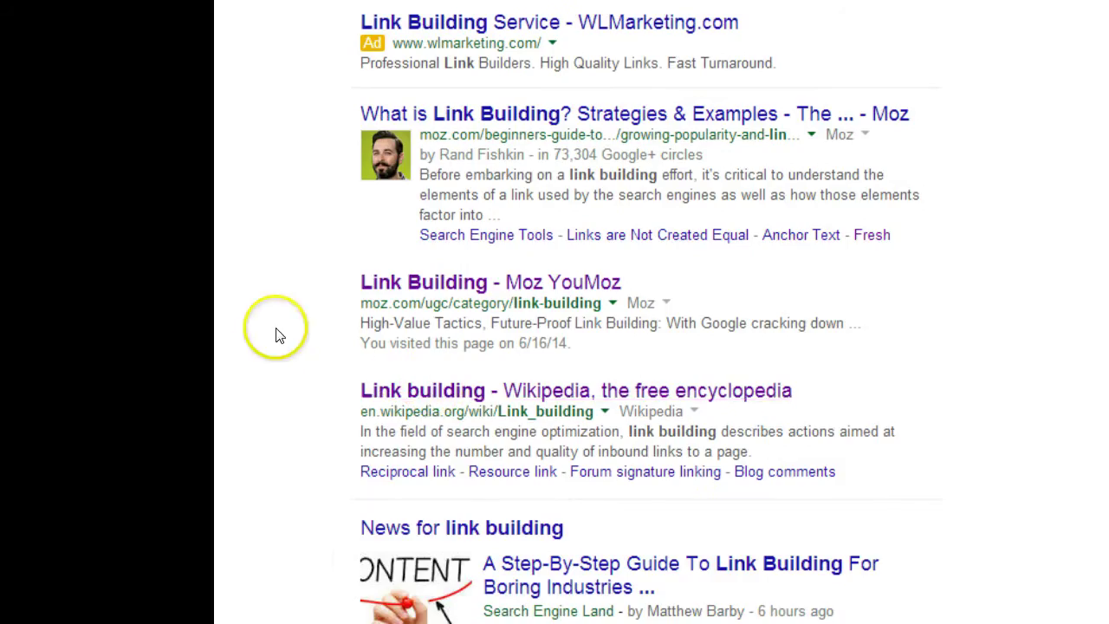
scroll(329, 579, down, 5)
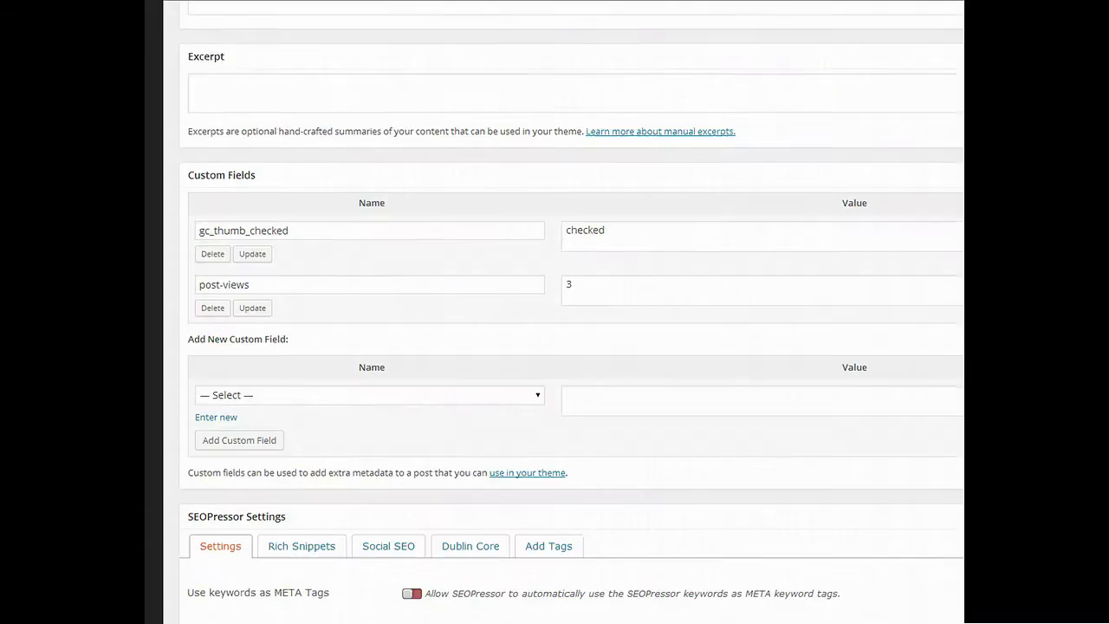
- Open the post's Rich Snippets settings and look through the Event, People, Product and Recipe snippet types
scroll(571, 346, down, 5)
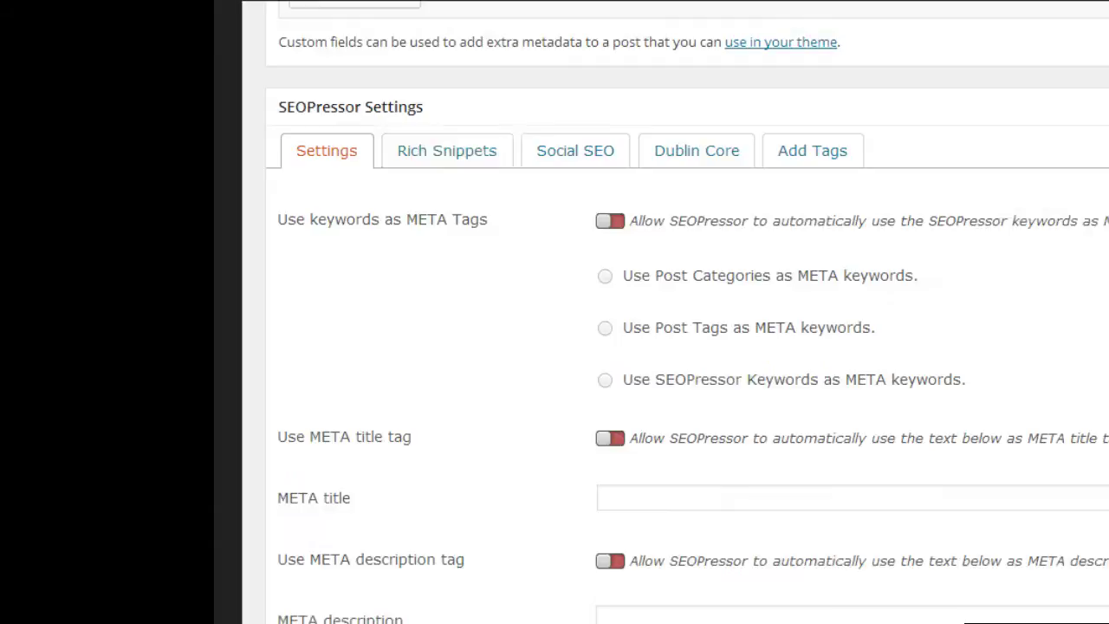
click(477, 164)
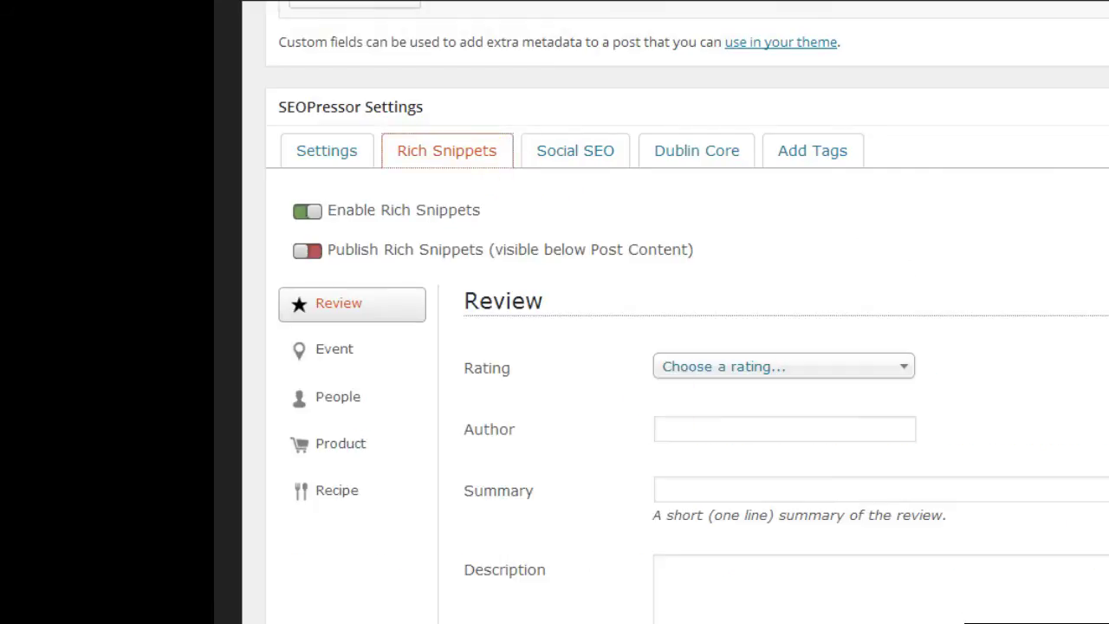
click(324, 350)
click(335, 397)
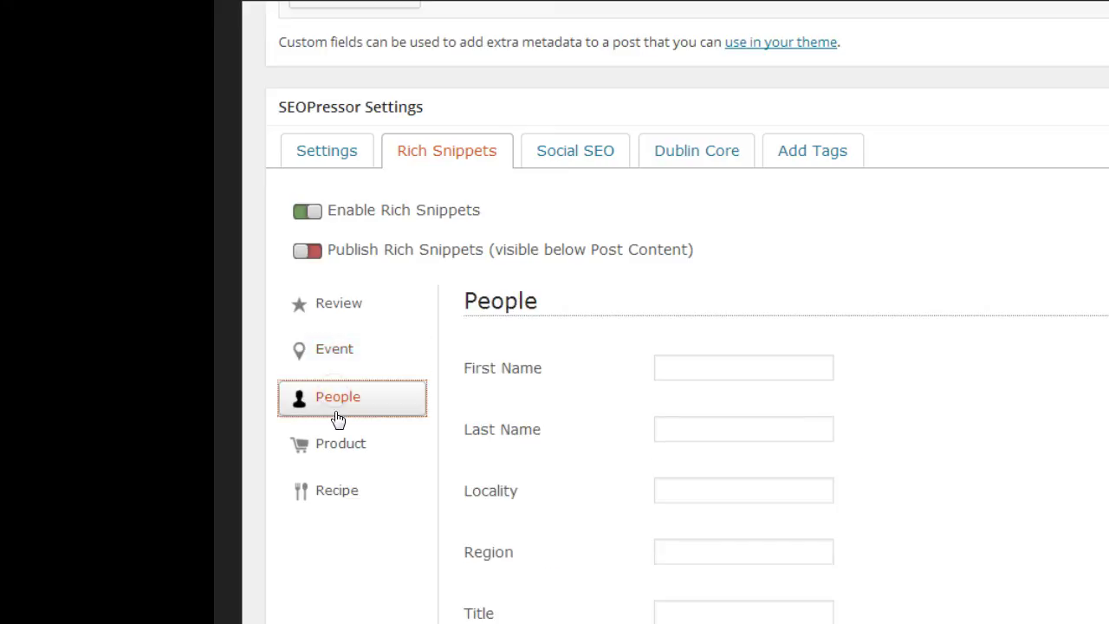
click(337, 442)
click(338, 491)
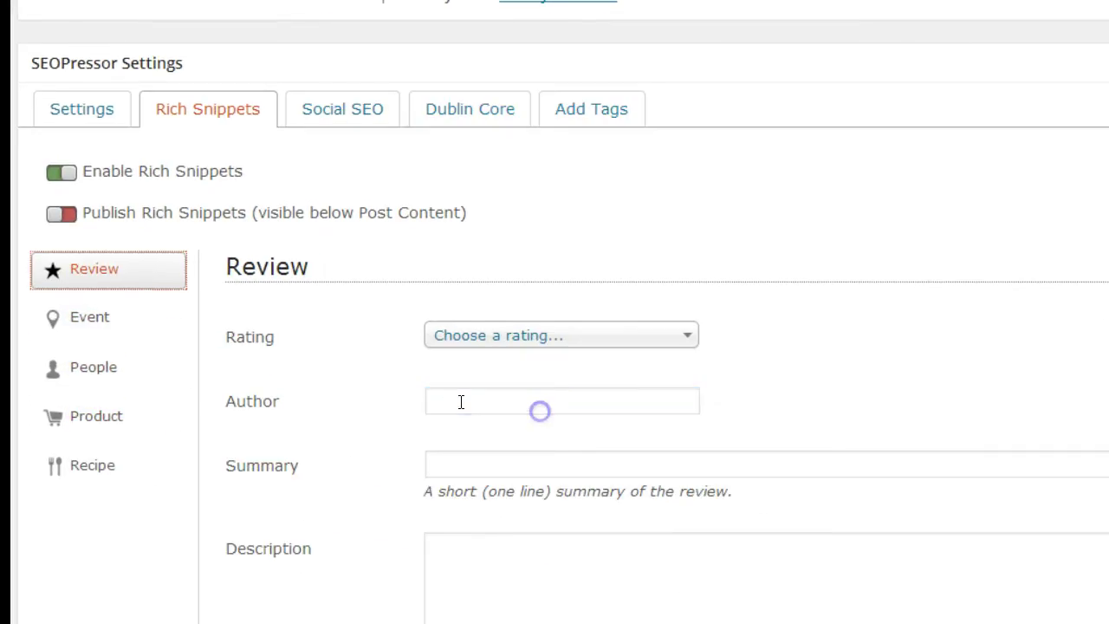
- Examine the fields of the Review, Event, People and Product rich snippets, including the product's name, description and offers
click(460, 401)
click(407, 357)
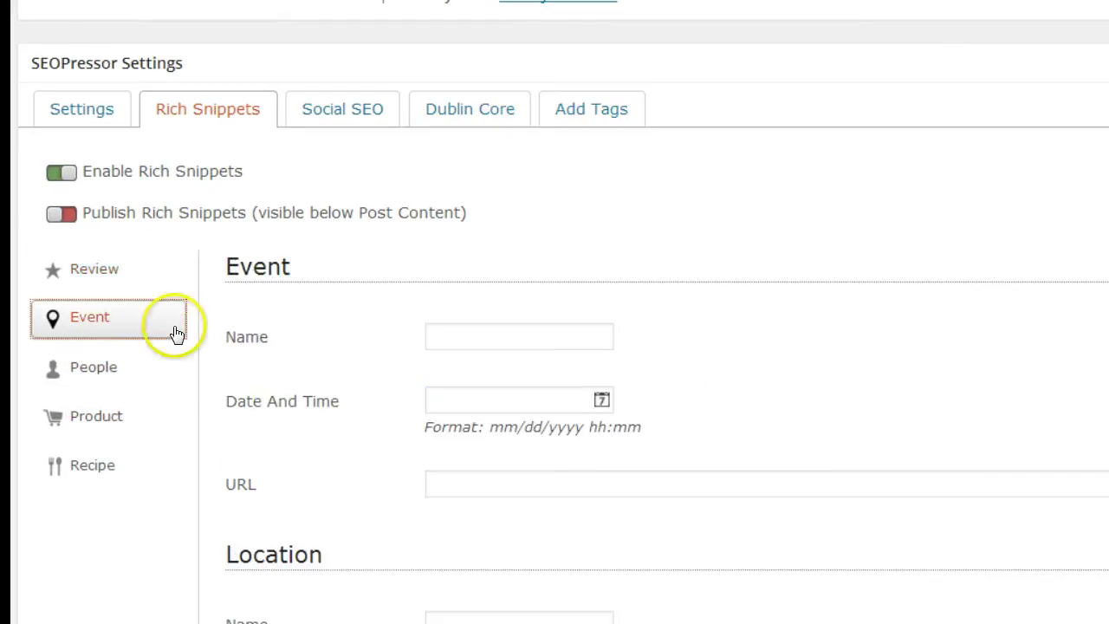
click(456, 337)
click(131, 372)
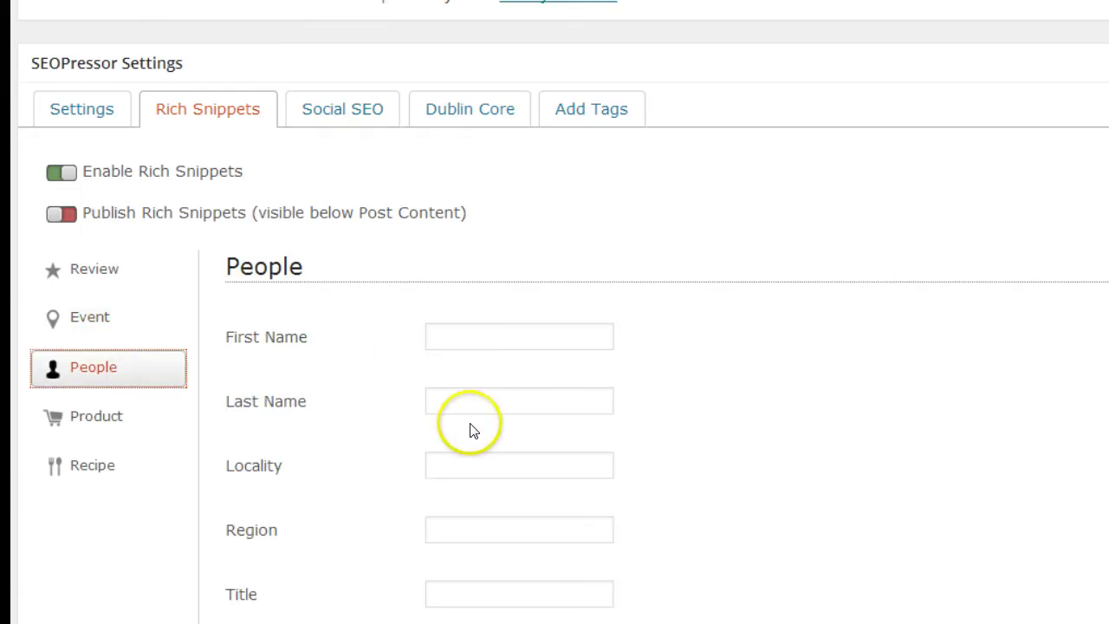
click(140, 424)
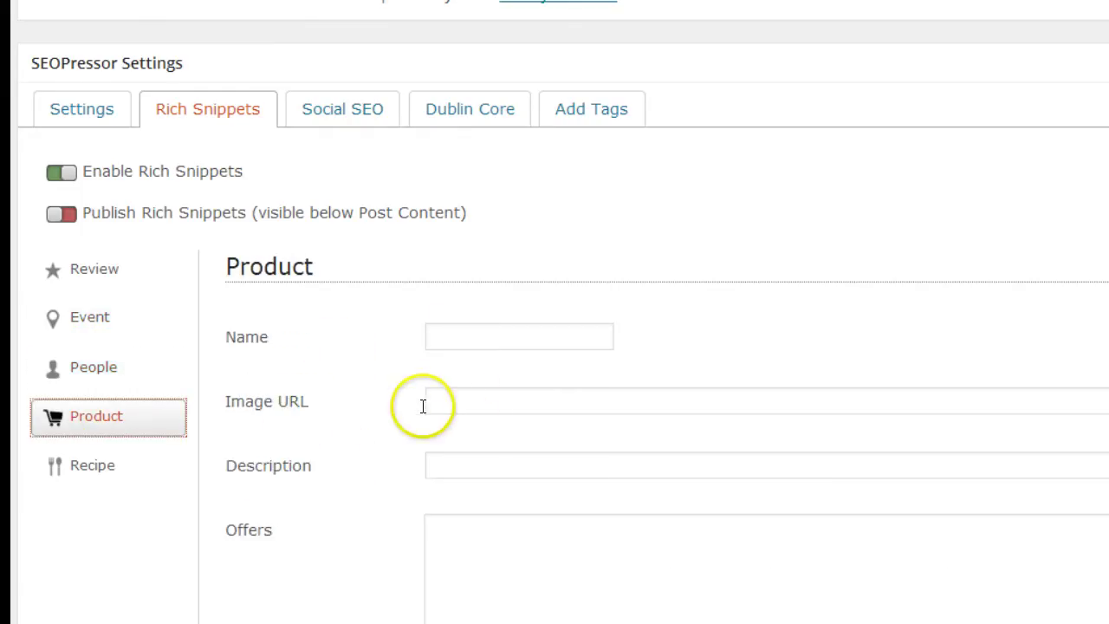
click(478, 342)
click(451, 466)
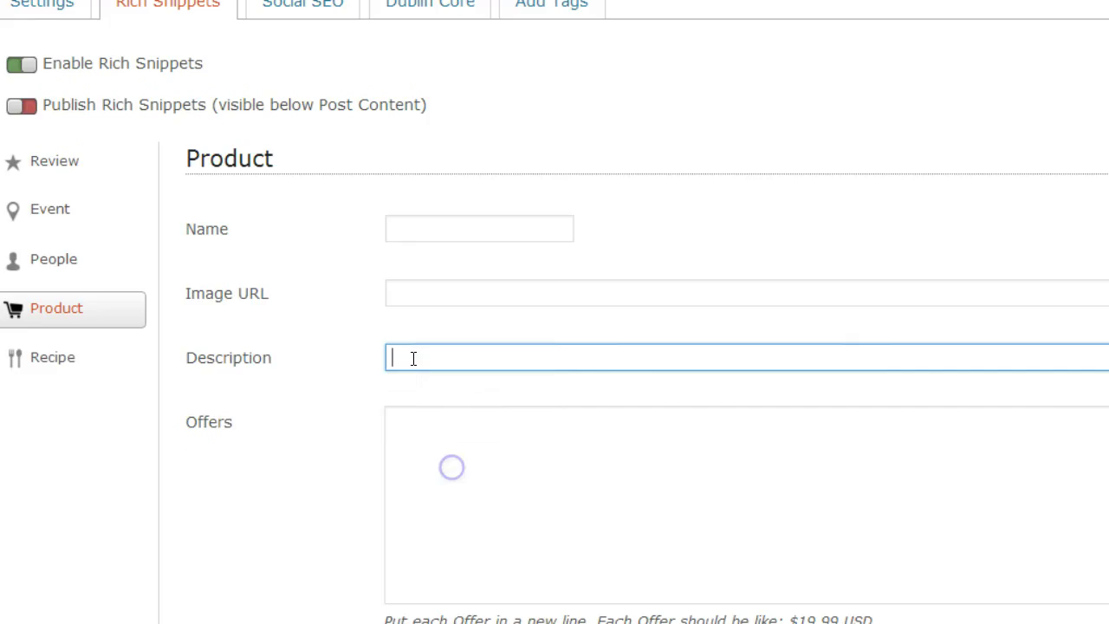
click(441, 558)
- Set the rating of the Review rich snippet to 5.0
click(78, 165)
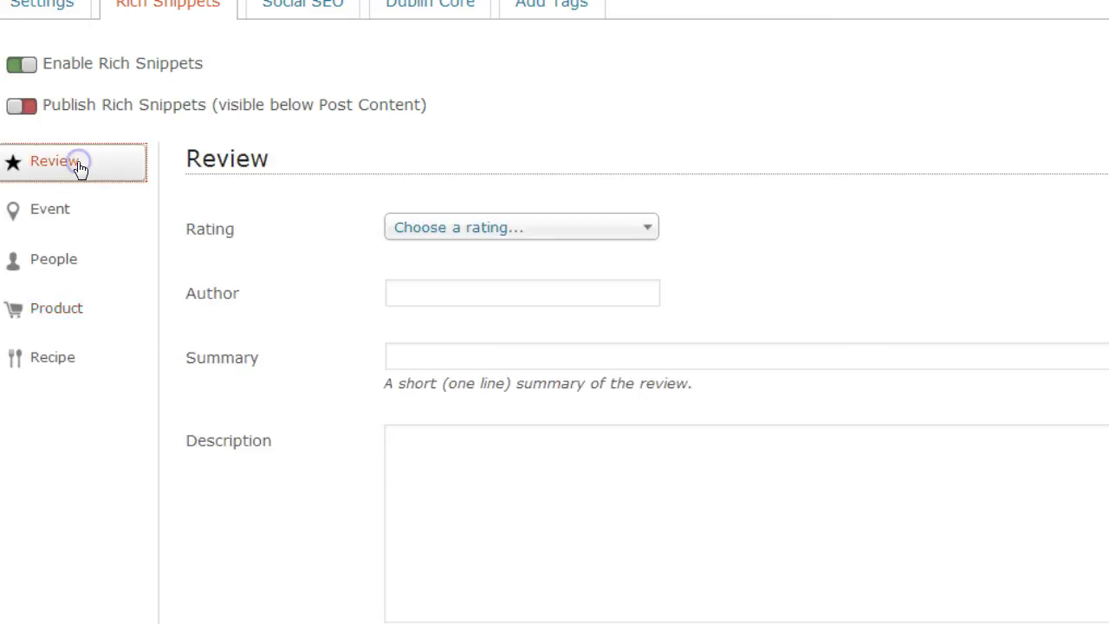
click(446, 236)
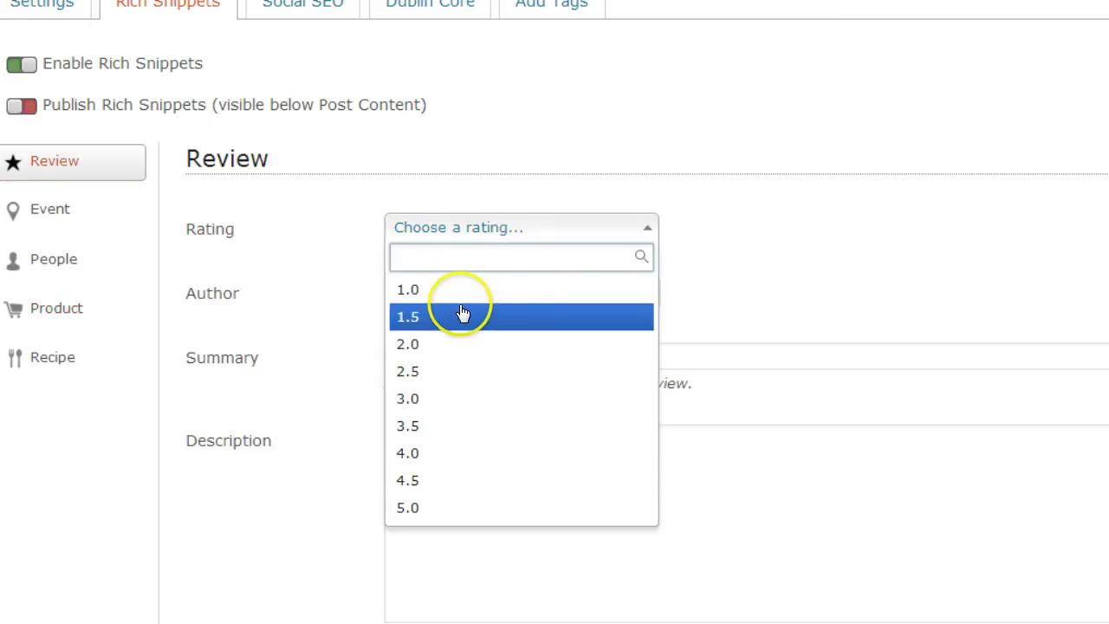
click(448, 508)
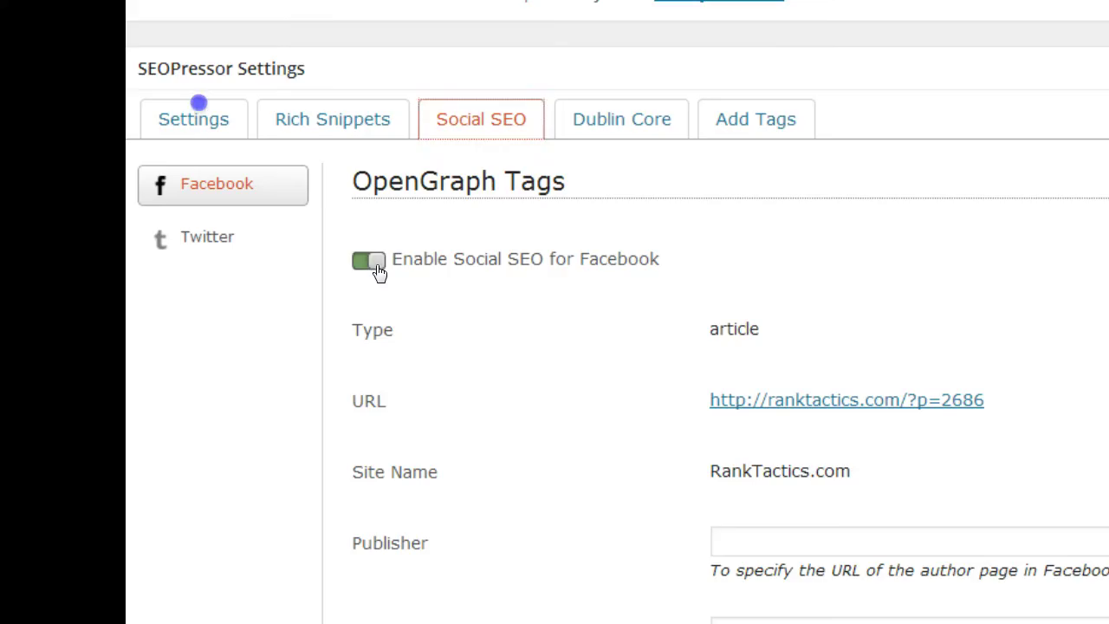
- Try out the Facebook switch in the post's Social SEO settings and view the Twitter Card option before returning to Facebook
click(376, 262)
click(375, 262)
click(260, 244)
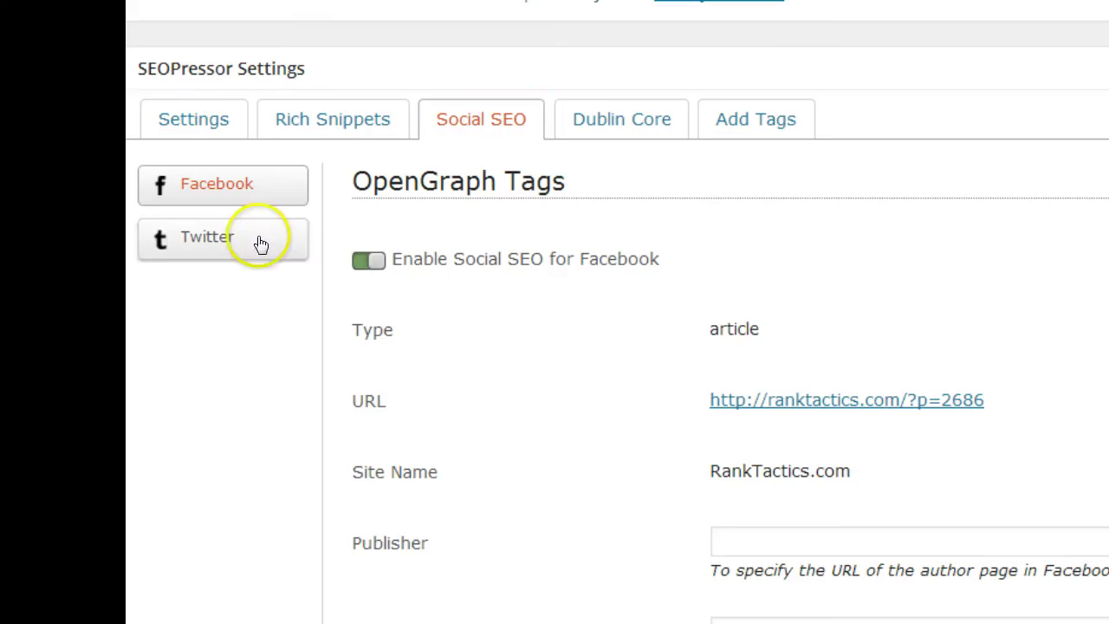
click(365, 263)
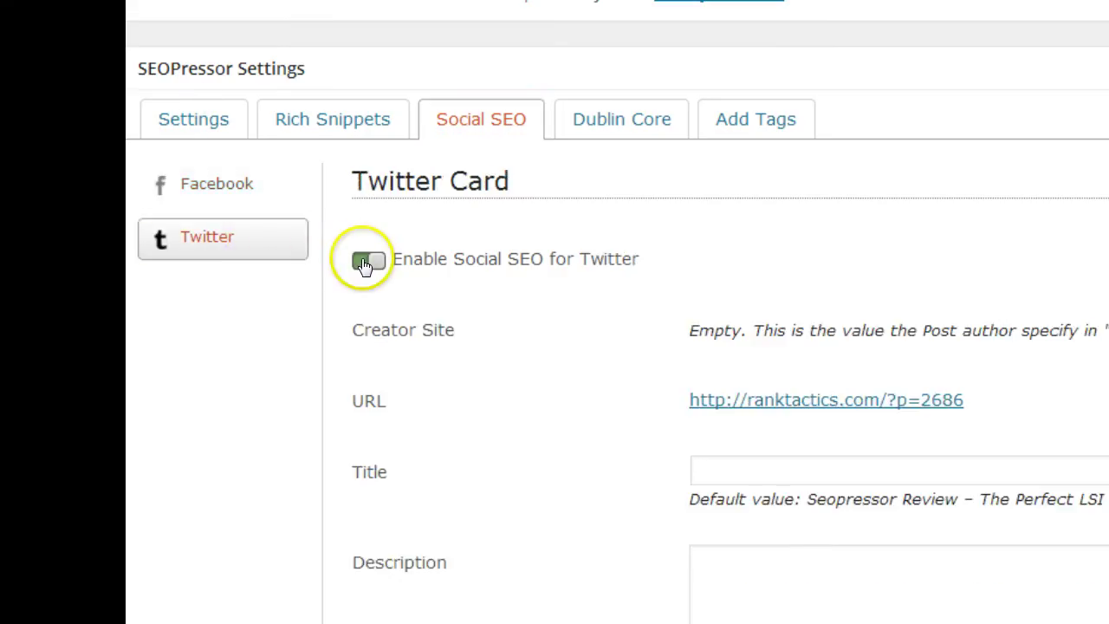
click(256, 186)
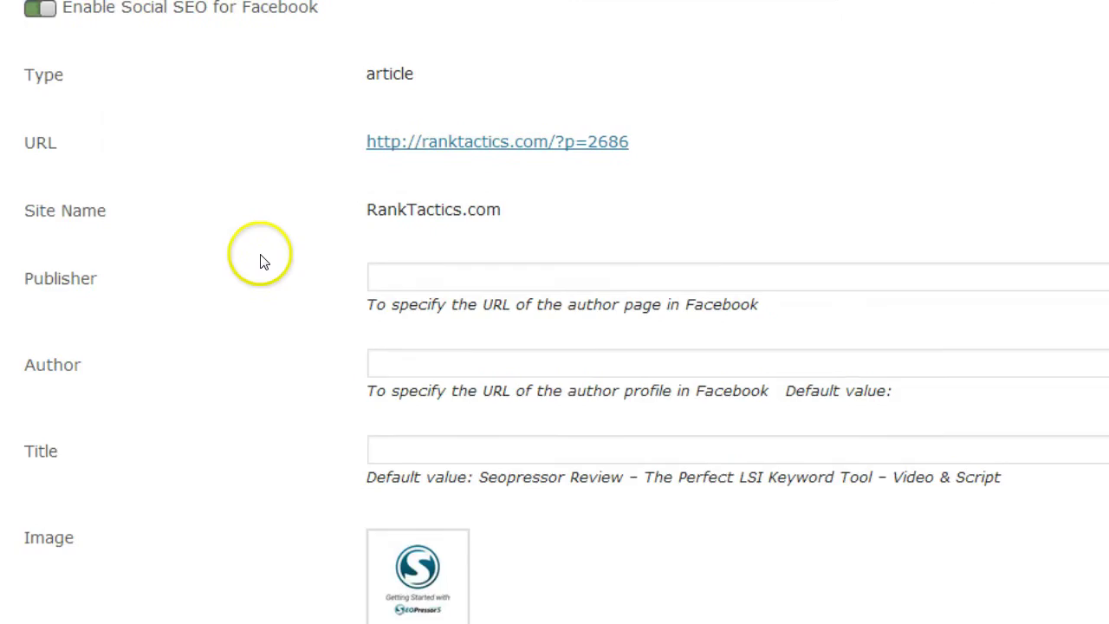
- Examine the Facebook OpenGraph fields, including the publisher, author, default title, image and description
scroll(265, 263, down, 1)
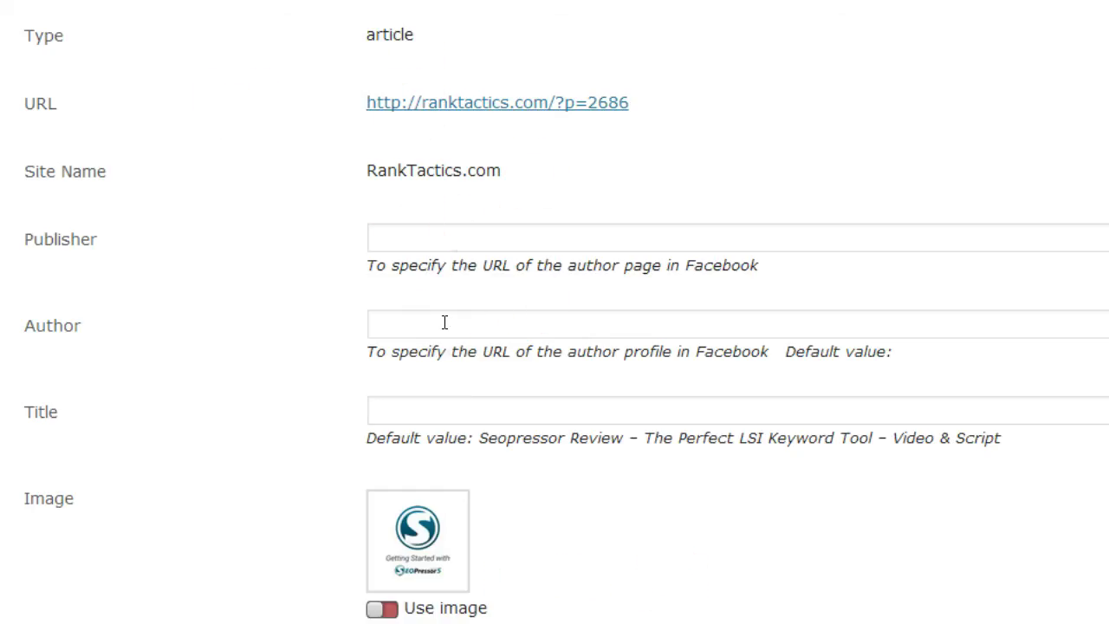
drag(1002, 438, 494, 432)
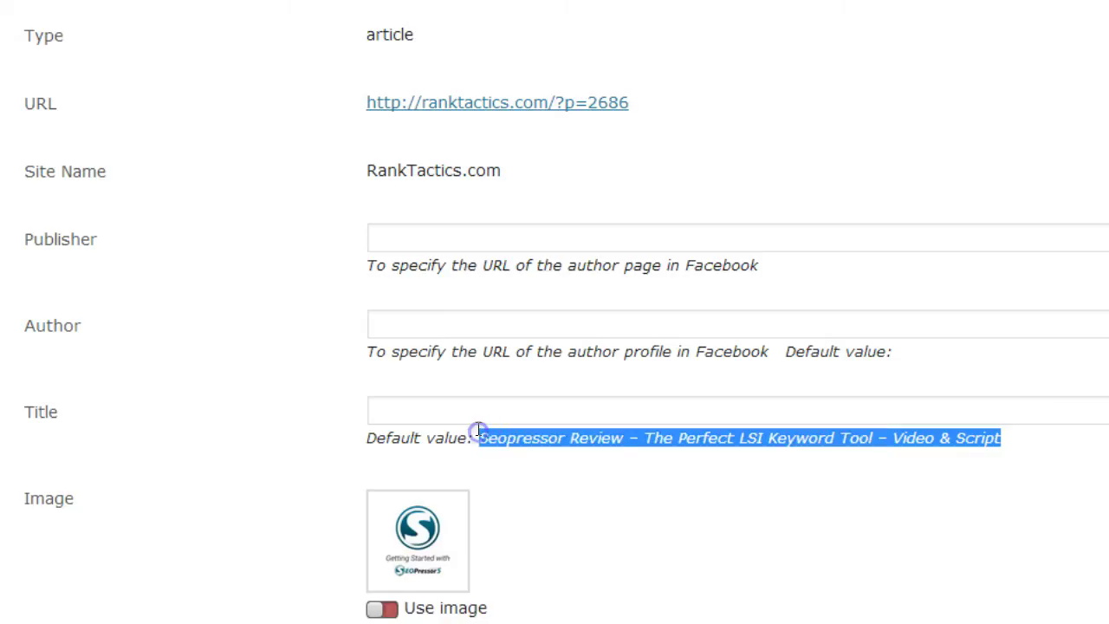
click(486, 410)
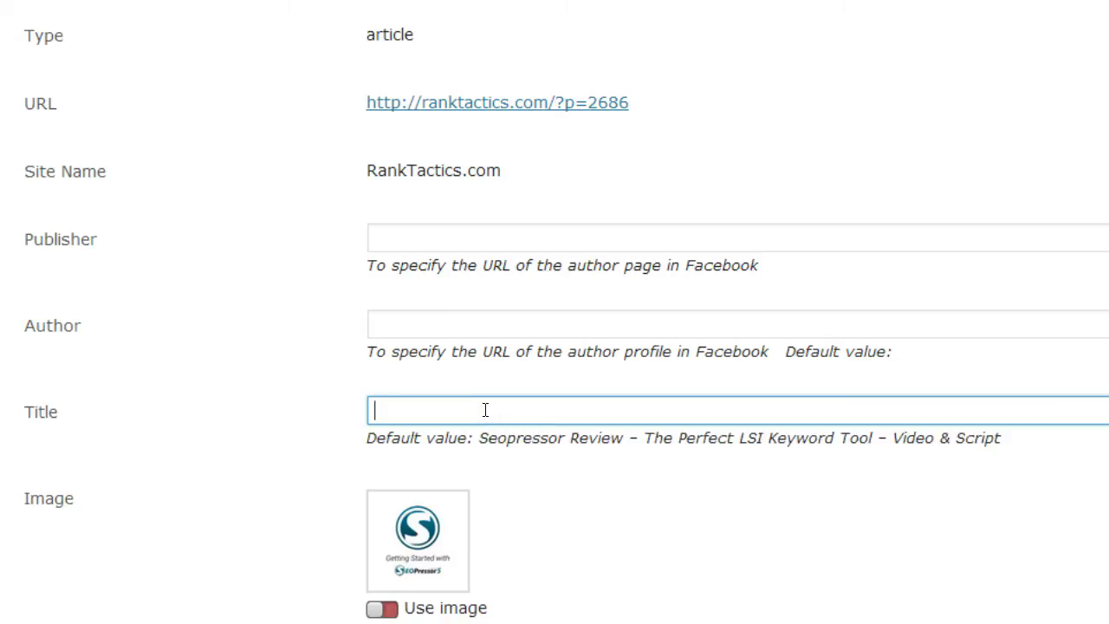
scroll(488, 468, down, 2)
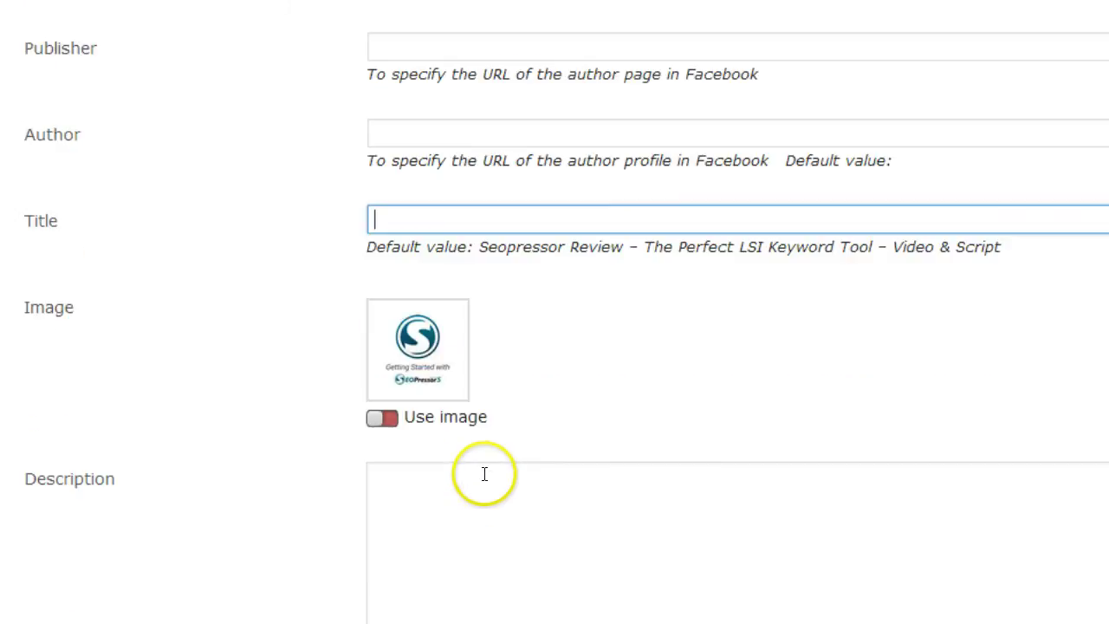
click(483, 477)
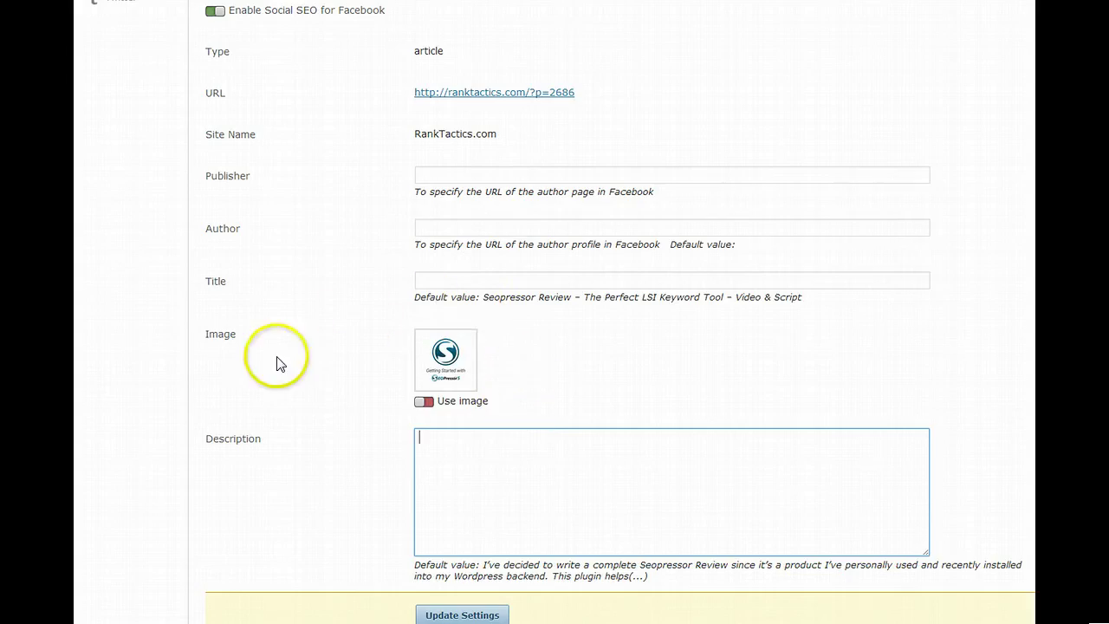
scroll(181, 379, up, 2)
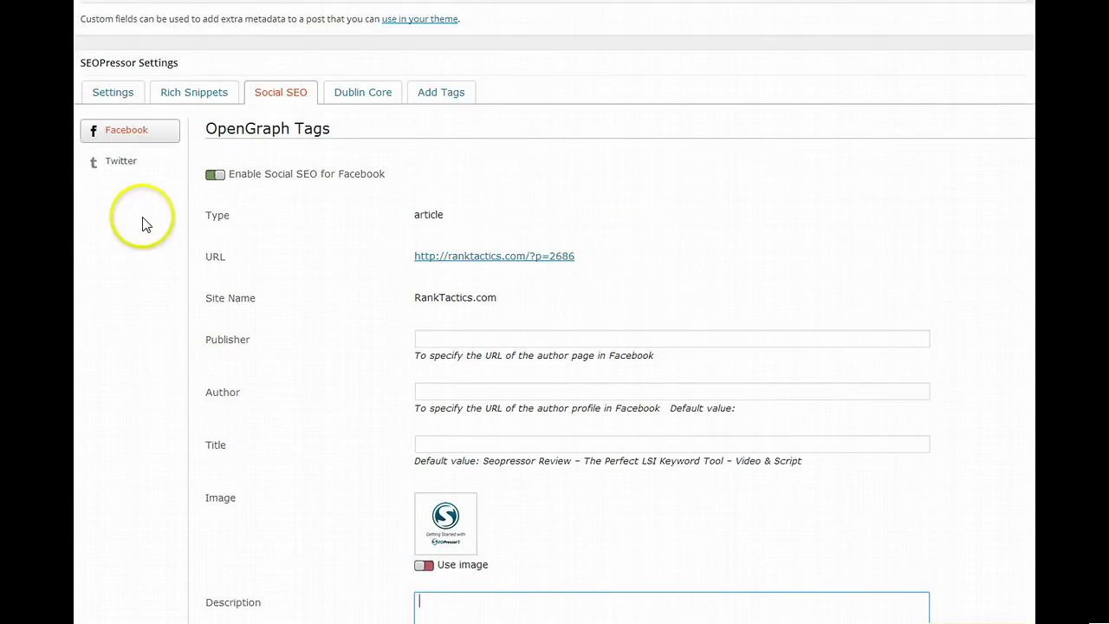
- Open the Twitter Card settings and examine the title and description fields with their default values
click(147, 169)
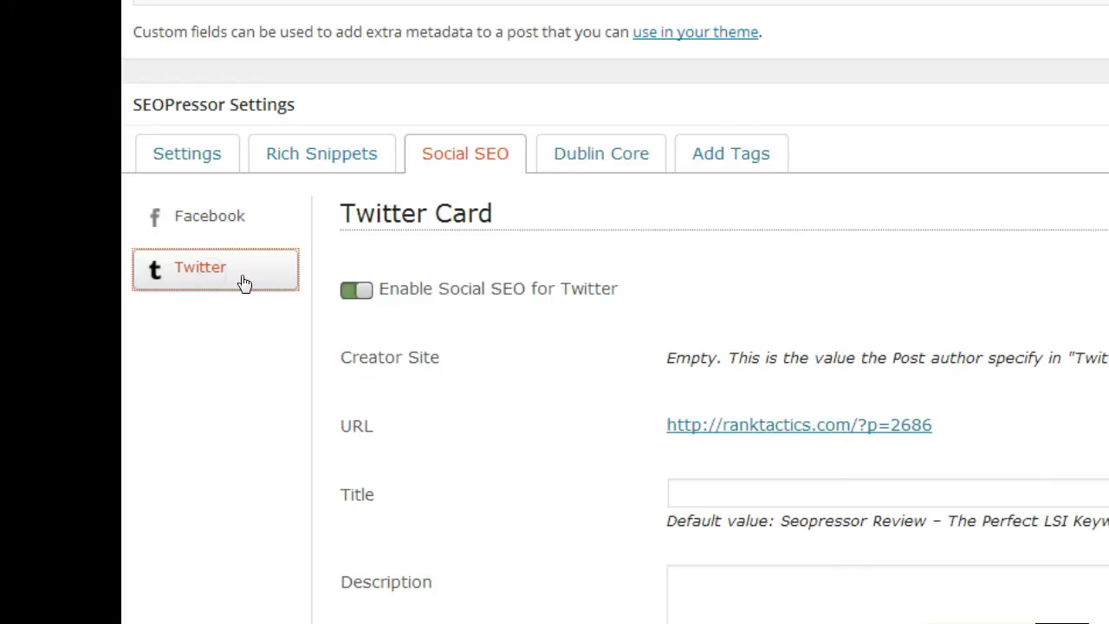
click(696, 485)
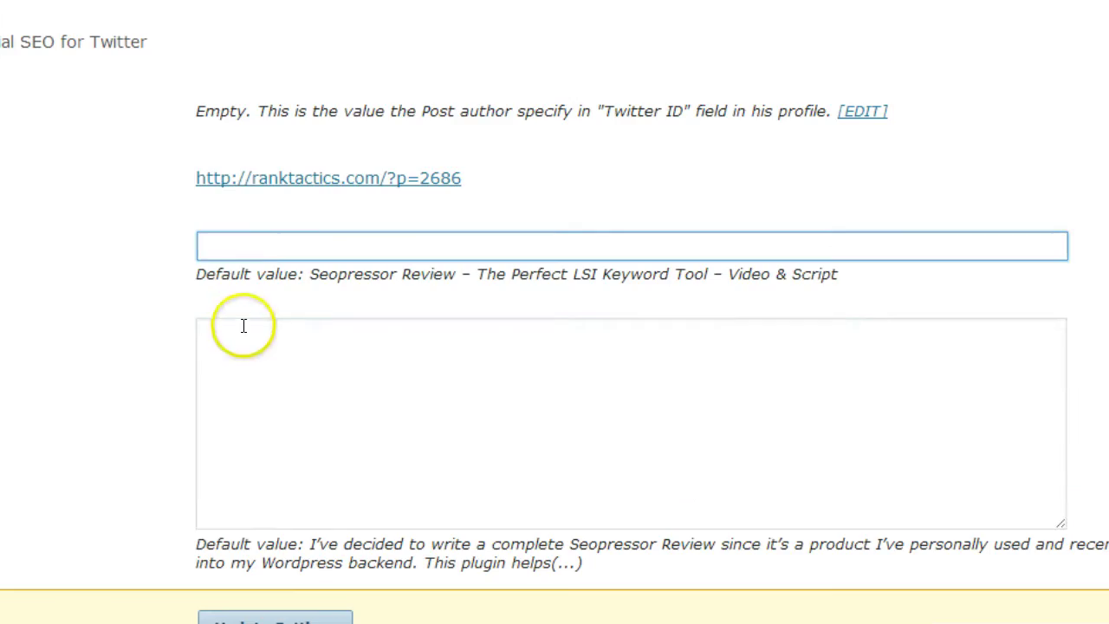
click(244, 330)
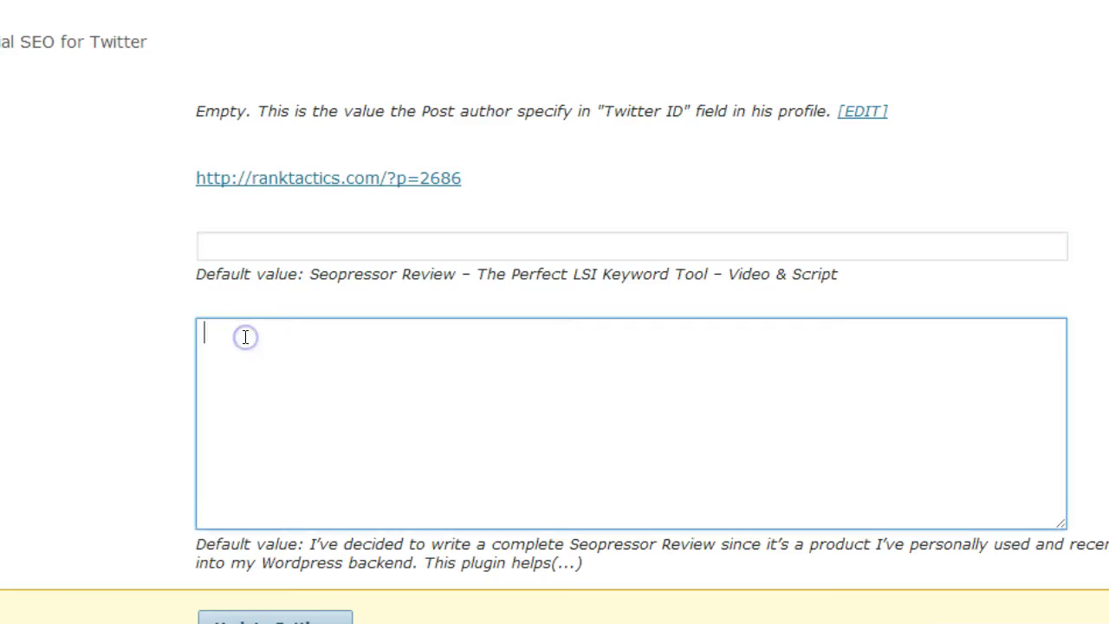
scroll(78, 405, down, 1)
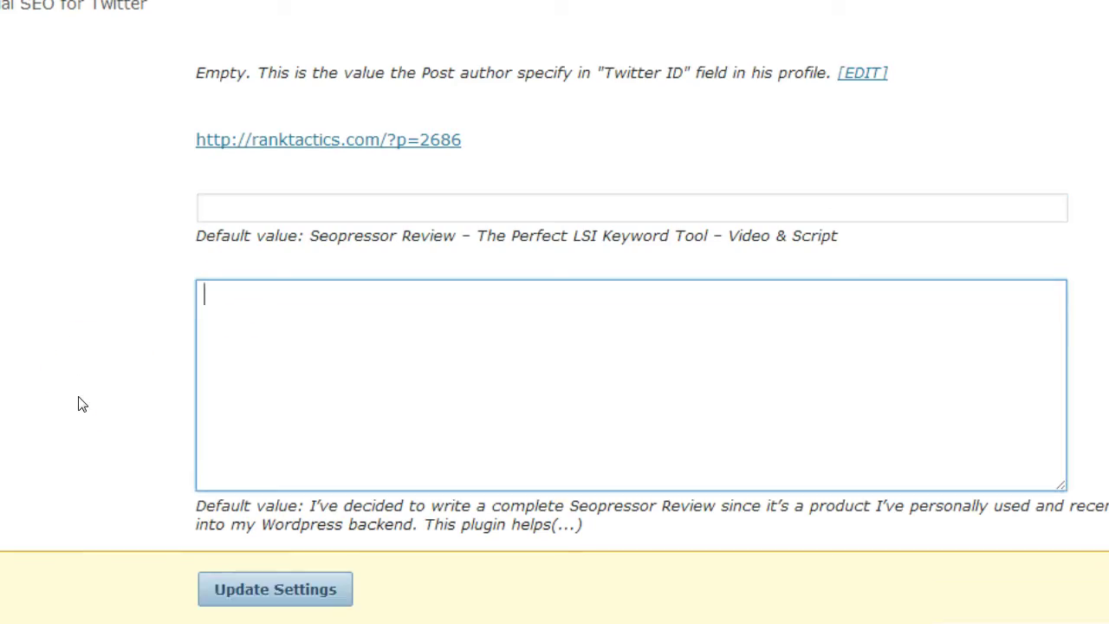
scroll(78, 399, up, 3)
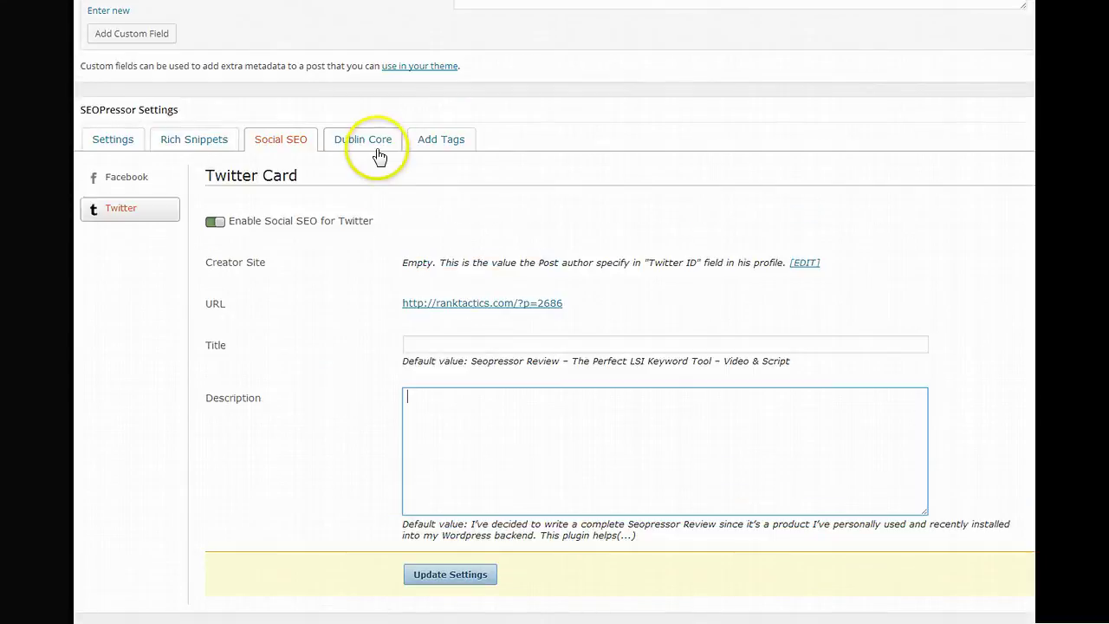
- Open the Dublin Core settings and enter the title "ANOTHER TITLE IF I LIKE" and the description "ADD DESCRIPTION"
click(378, 147)
scroll(673, 339, down, 1)
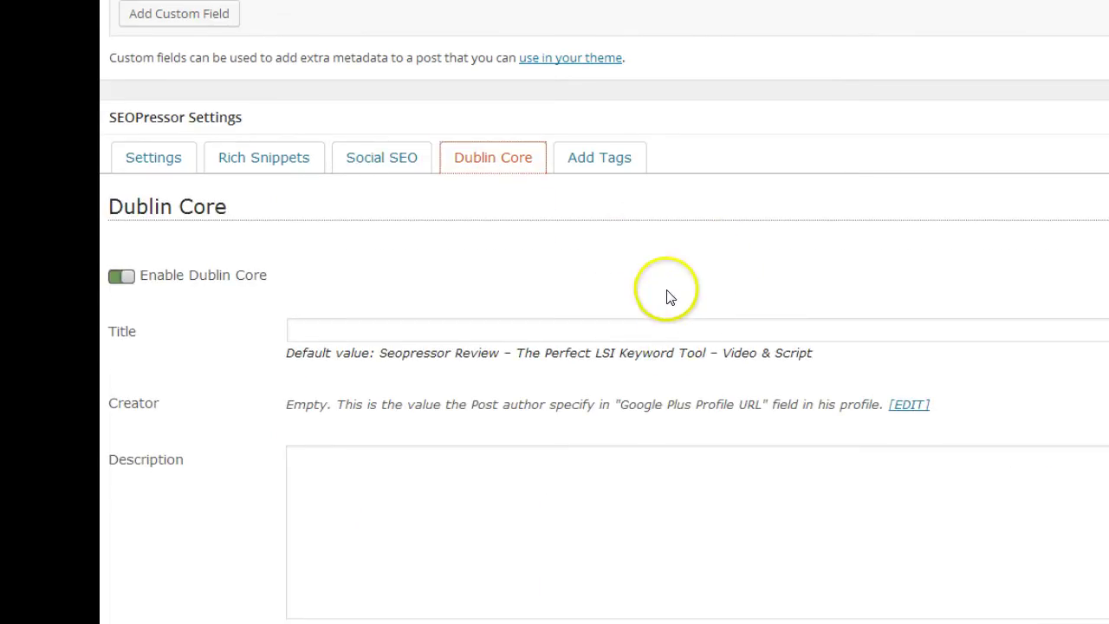
click(642, 328)
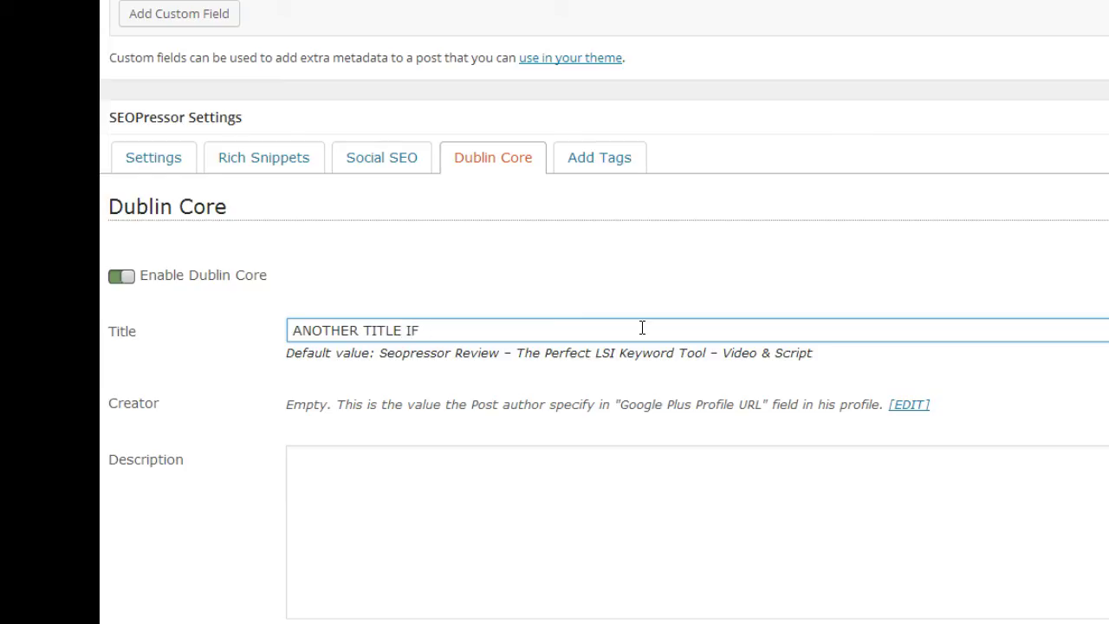
click(480, 515)
text(ADD DESCRIPTION)
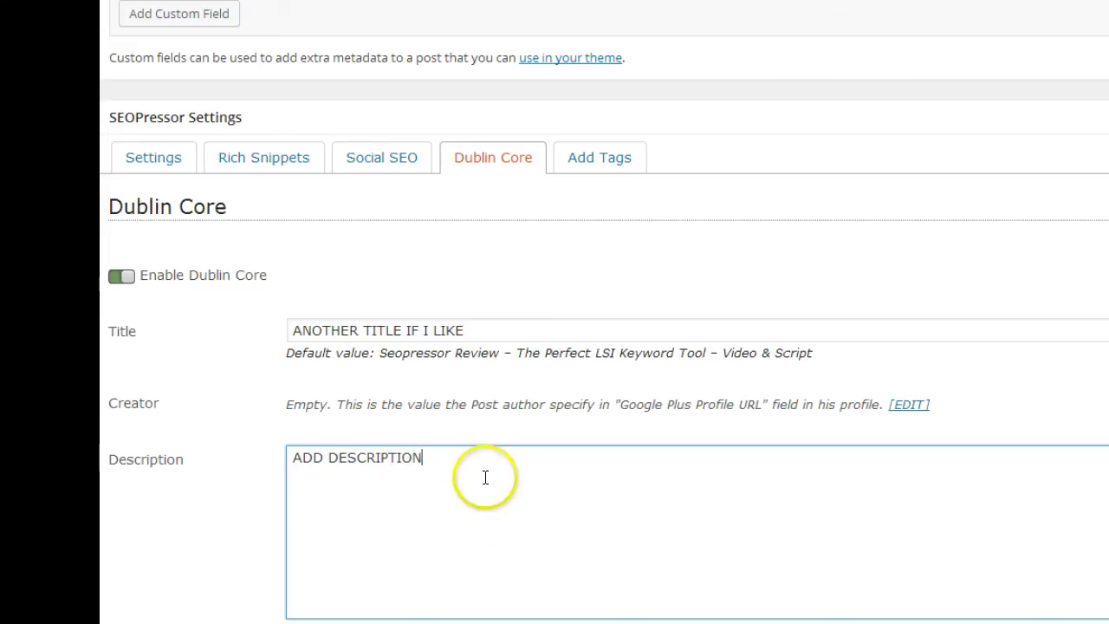
- Clear the Dublin Core description and title, and toggle the Enable Dublin Core switch
drag(486, 473, 277, 446)
key(BackSpace)
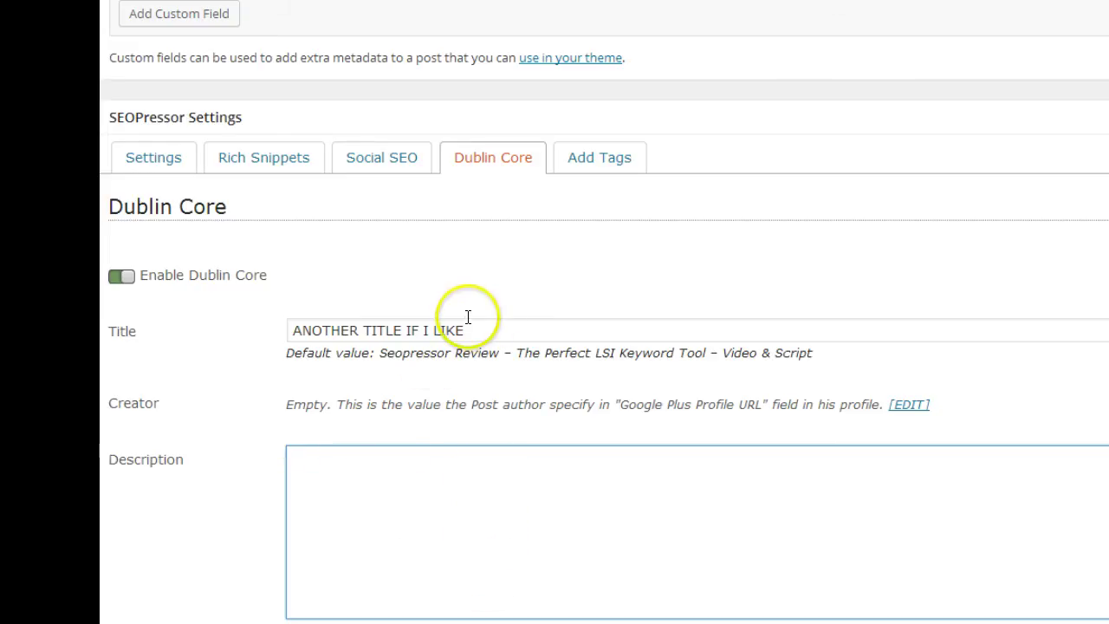
drag(495, 326, 228, 336)
key(BackSpace)
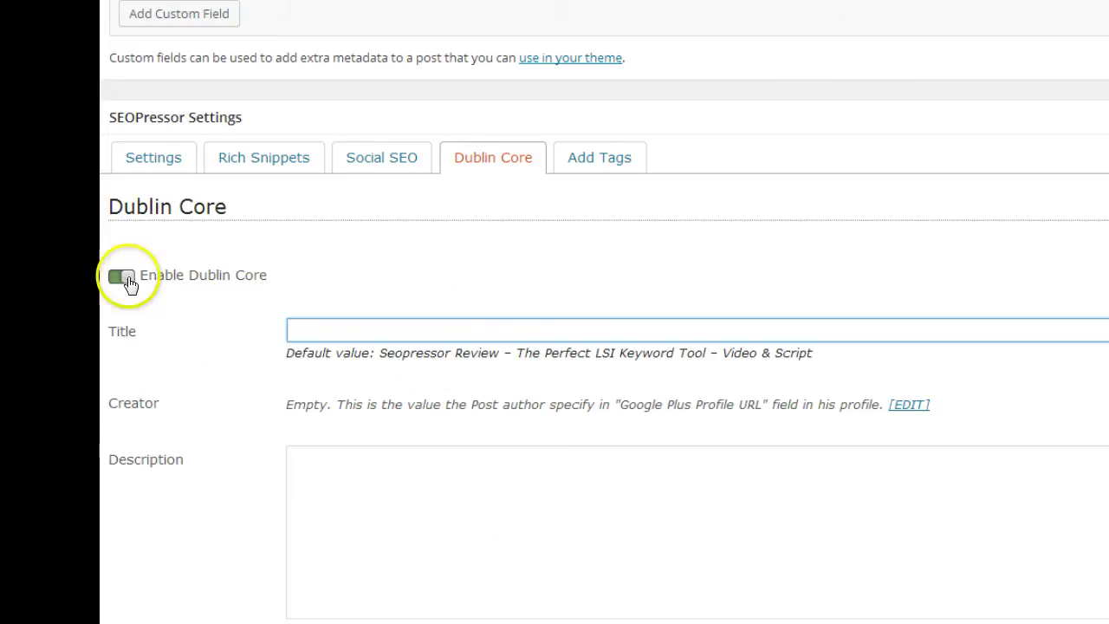
click(126, 278)
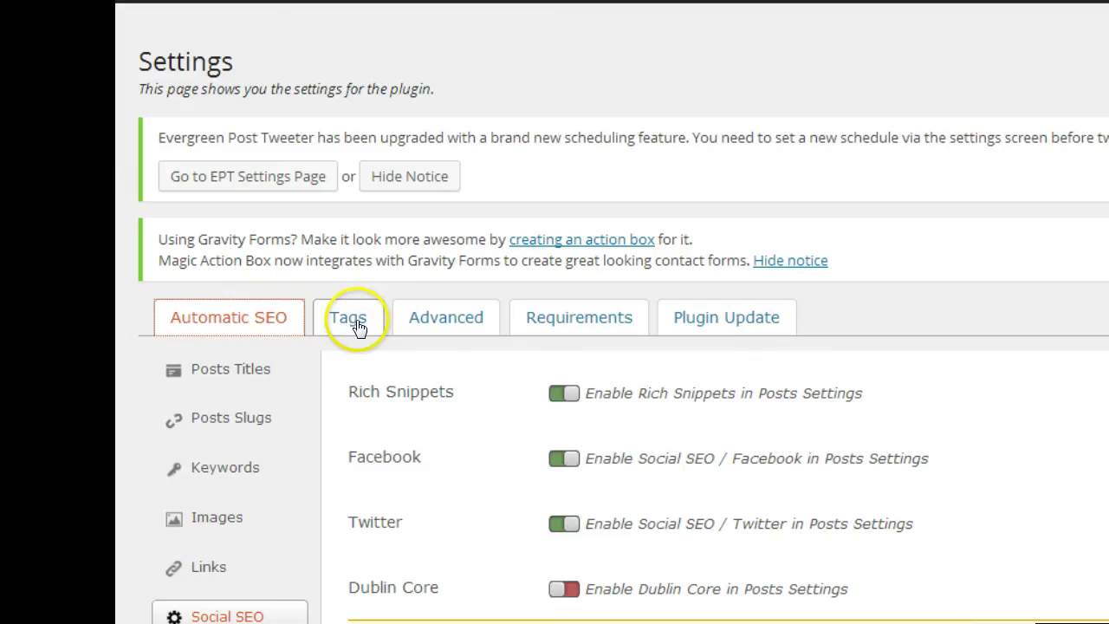
- Open the plugin's Tags settings, try out the Enable tagging switch and examine its description
click(359, 328)
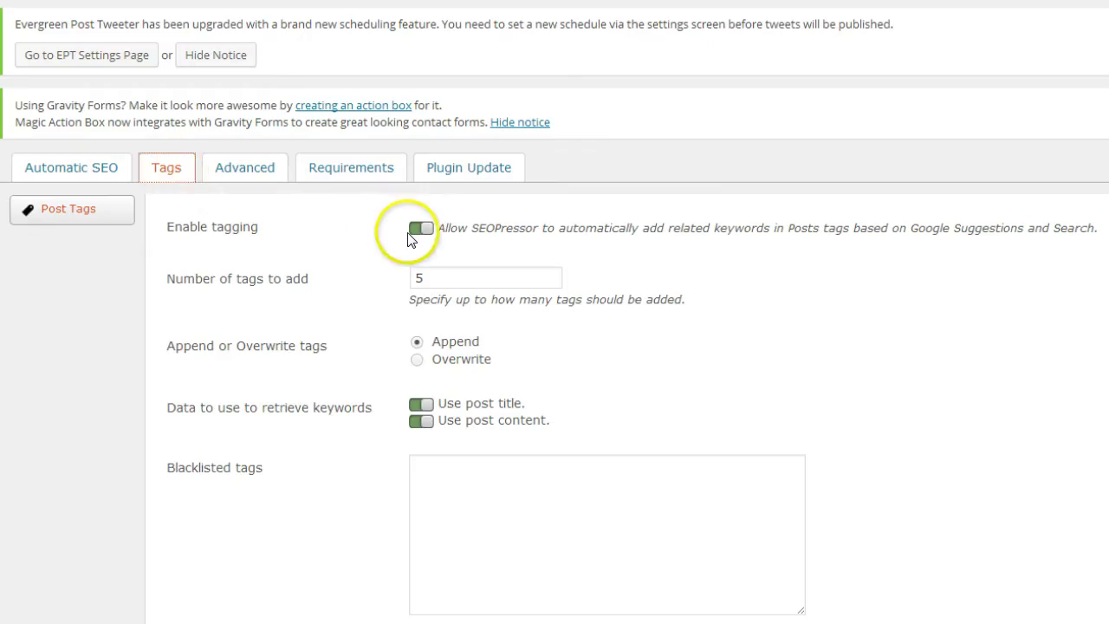
click(662, 394)
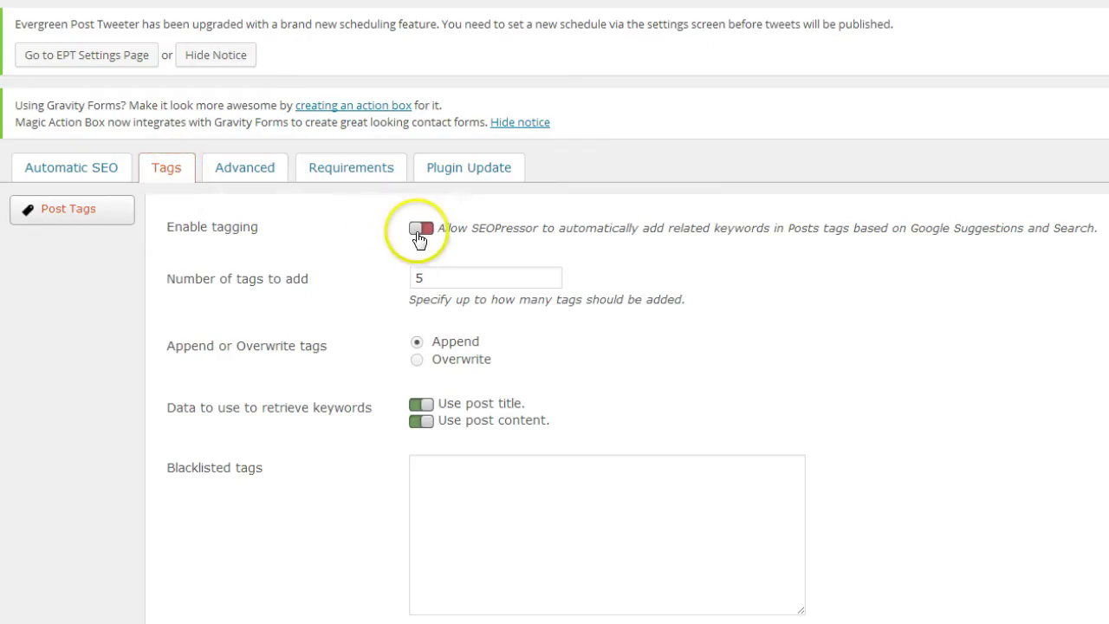
click(419, 230)
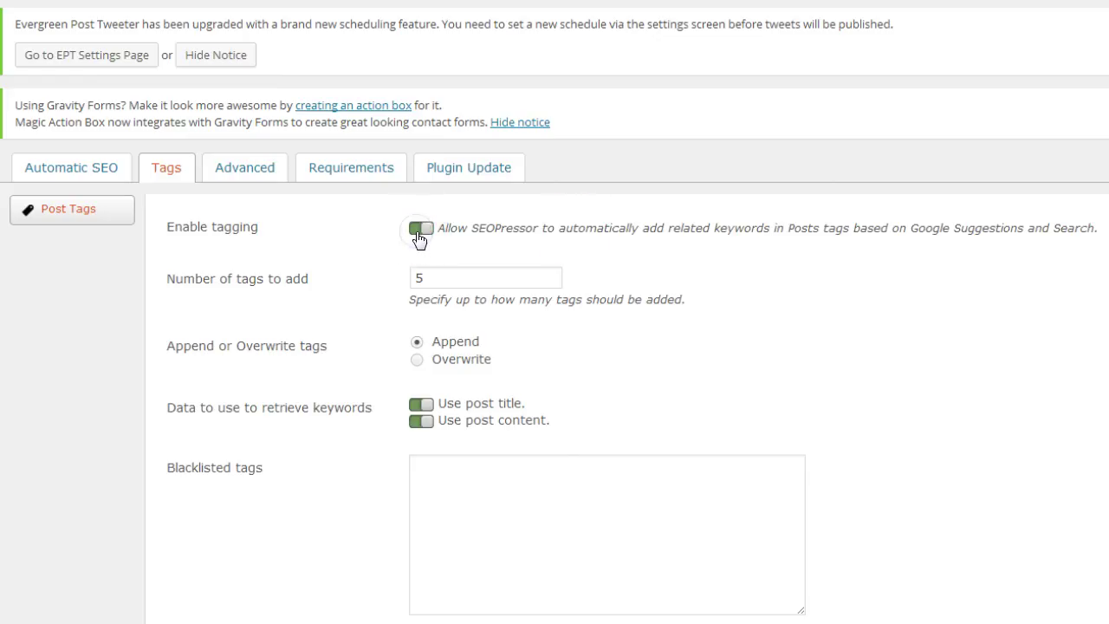
drag(1104, 228, 441, 234)
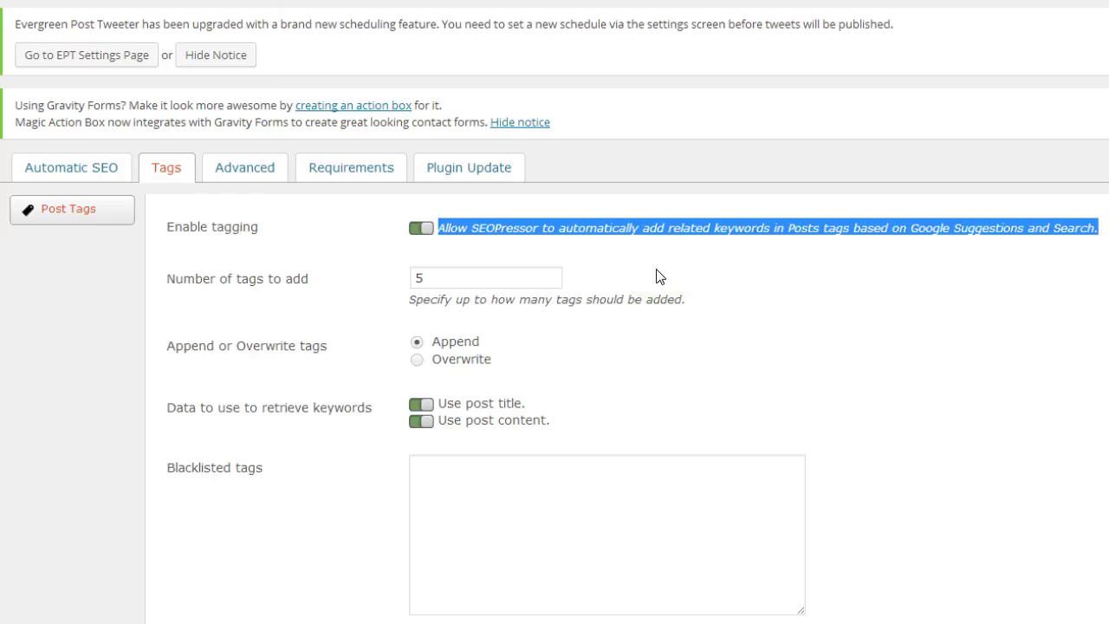
- Examine the Number of tags to add setting in the Post Tags options
click(659, 274)
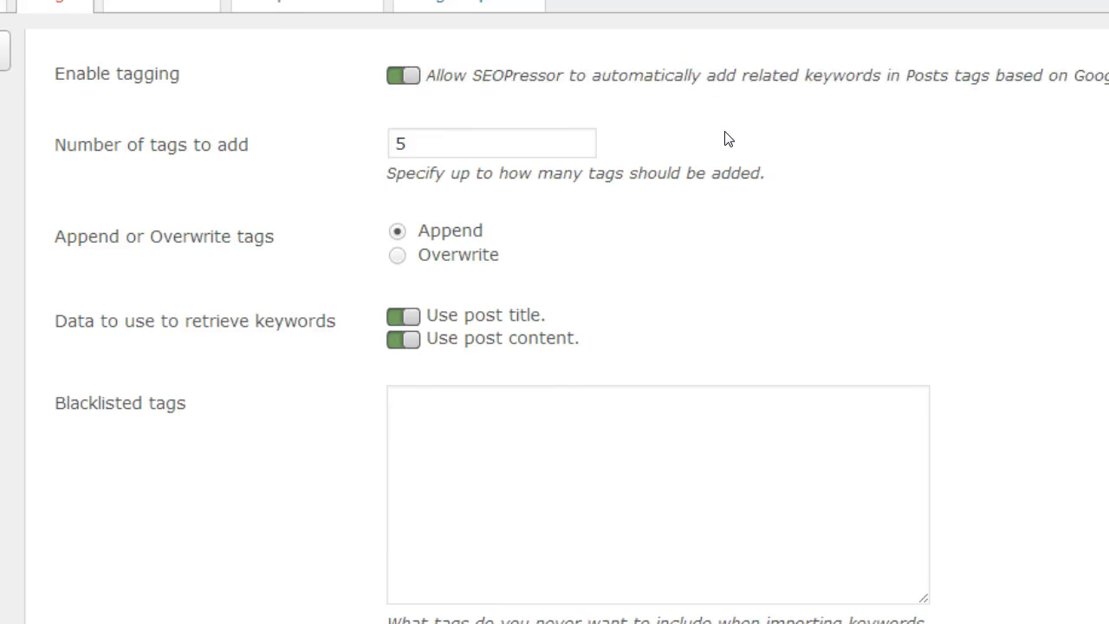
drag(434, 138, 391, 142)
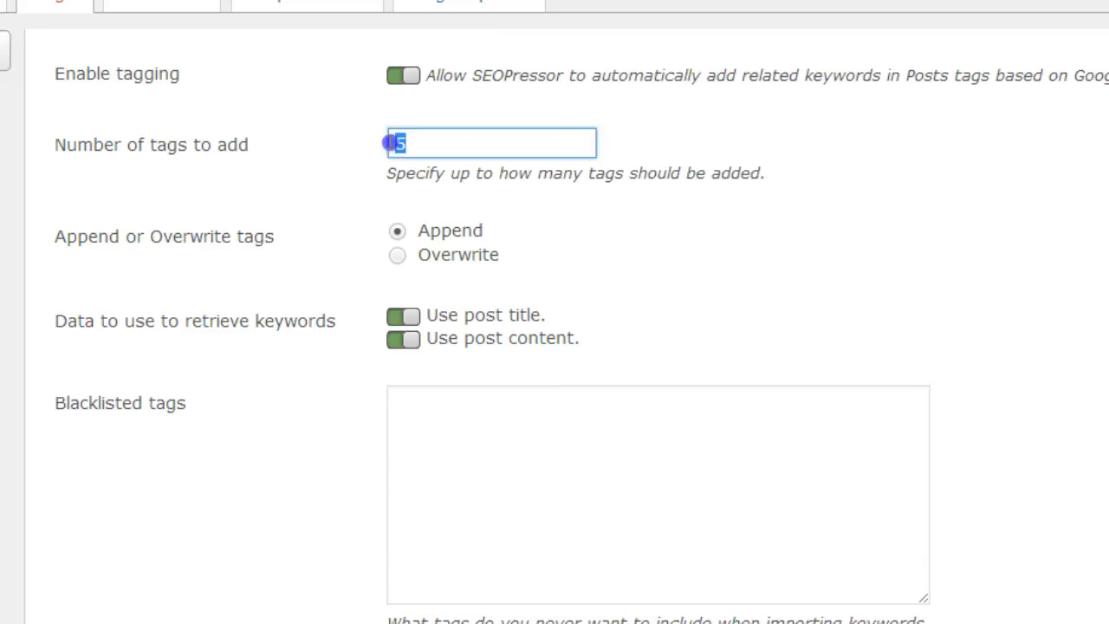
click(622, 245)
- Compare the Append and Overwrite tag options, try out Overwrite and switch back to Append
drag(493, 228, 429, 238)
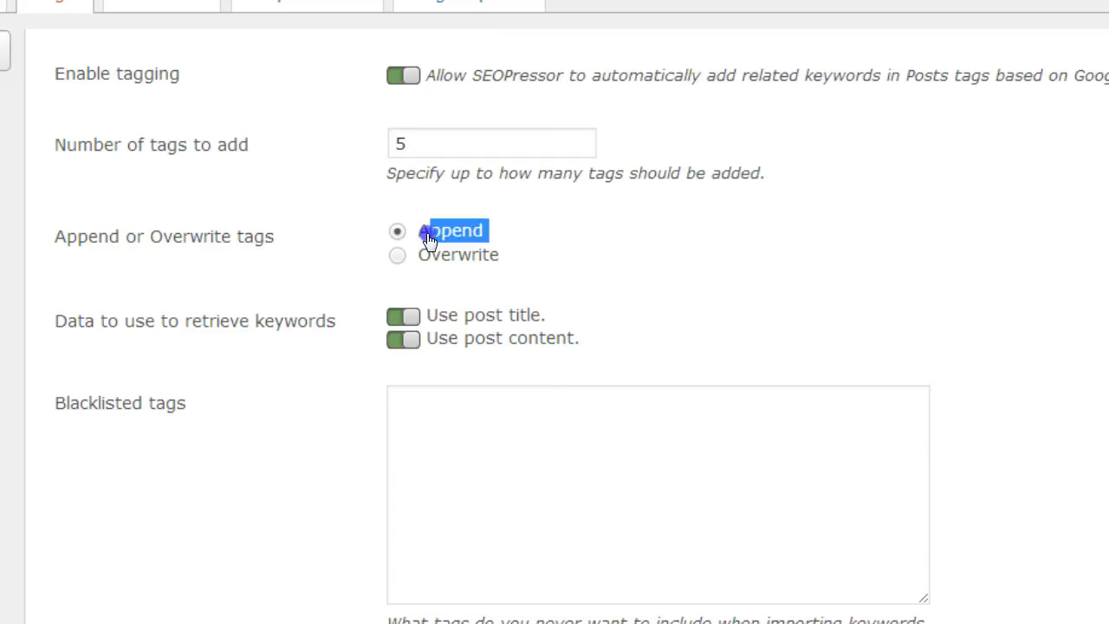
click(567, 250)
drag(499, 260, 428, 263)
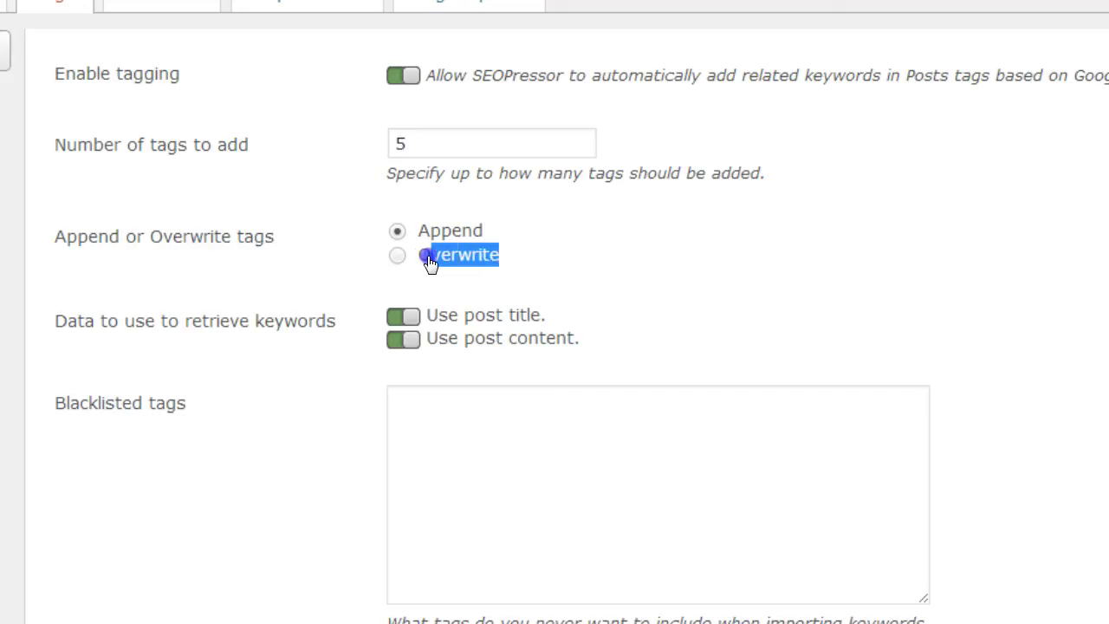
click(436, 260)
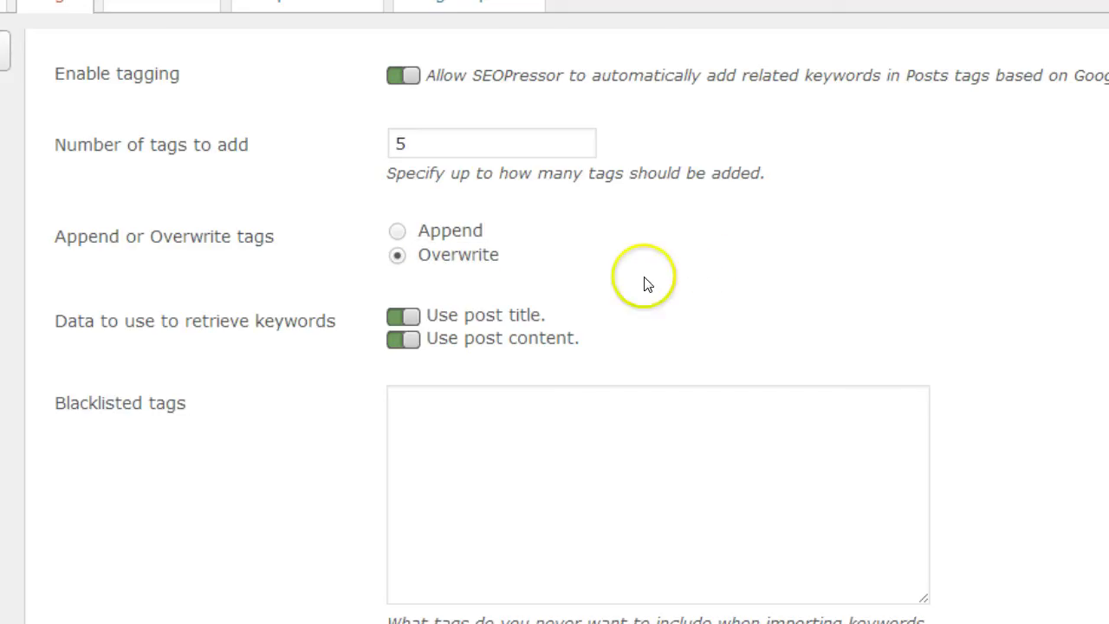
click(403, 234)
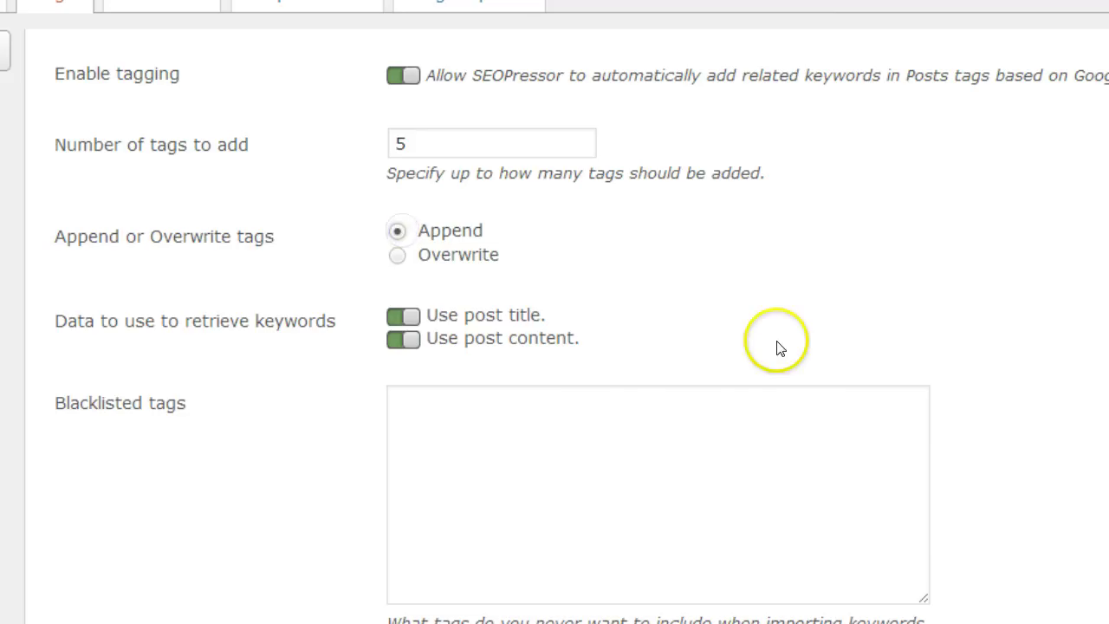
- Try out the Use post title and Use post content switches for keyword retrieval, leaving both enabled
scroll(775, 347, down, 2)
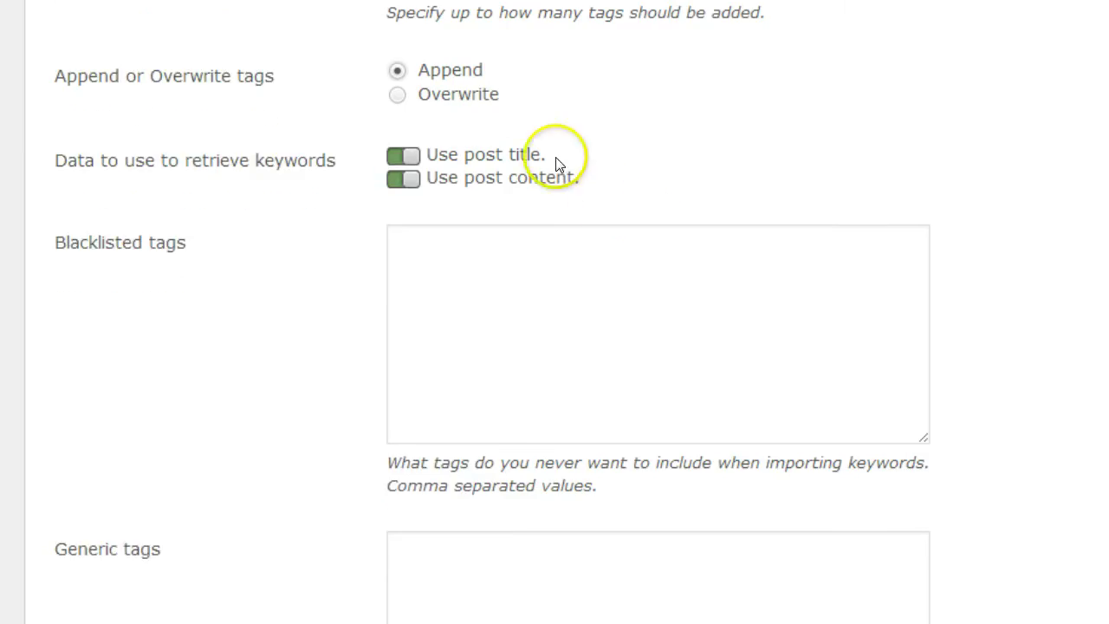
drag(551, 155, 434, 169)
drag(578, 182, 435, 187)
click(624, 170)
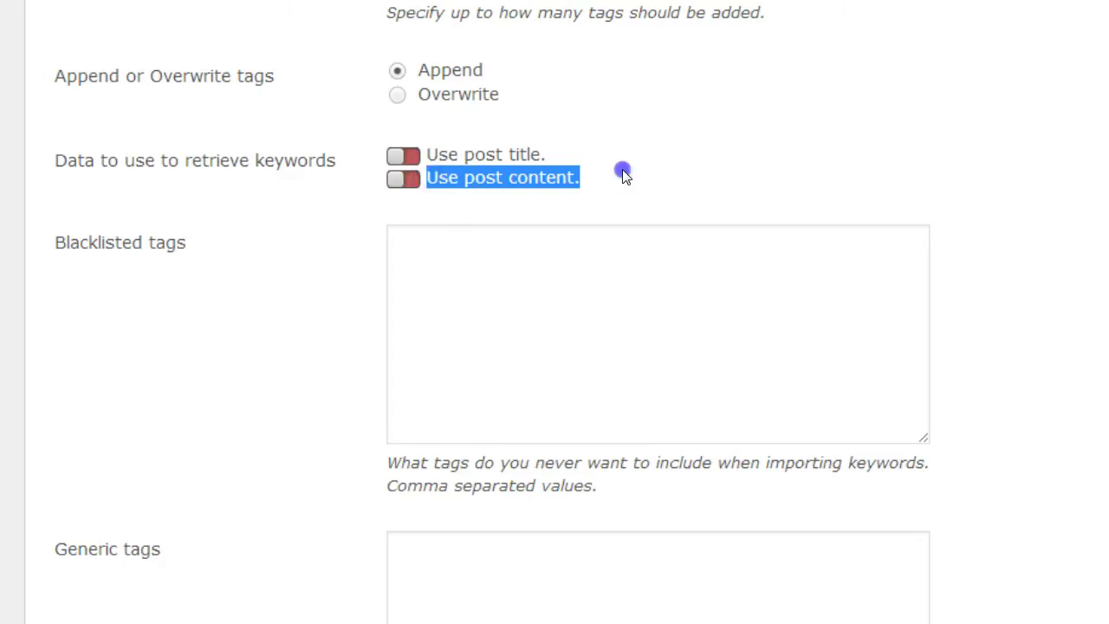
click(403, 157)
click(409, 179)
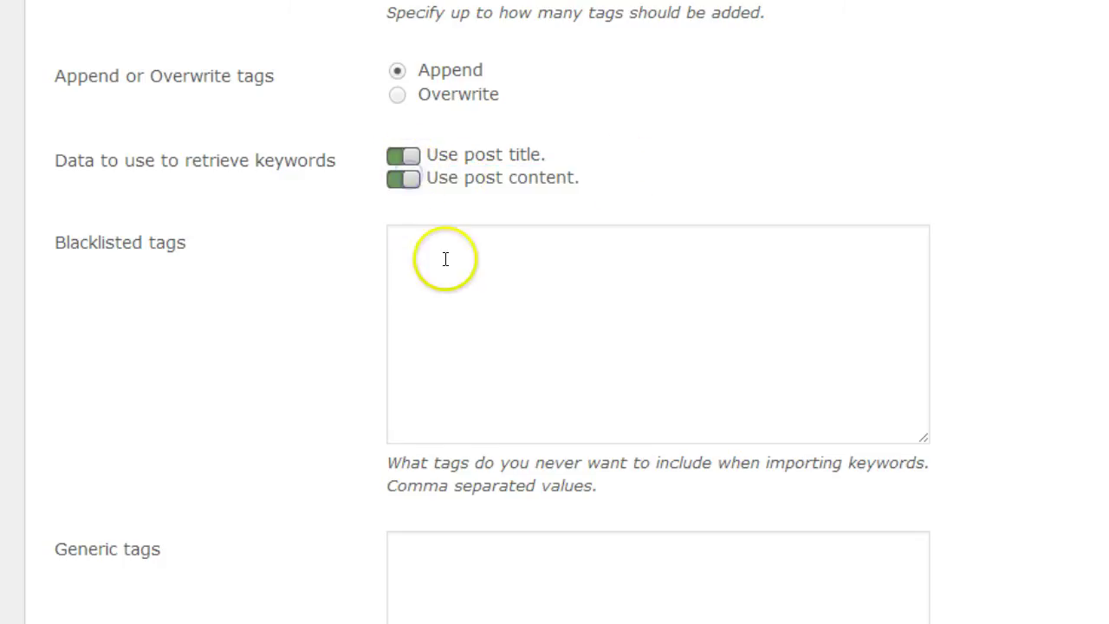
- Enter A, B and C on separate lines as blacklisted tags
click(446, 259)
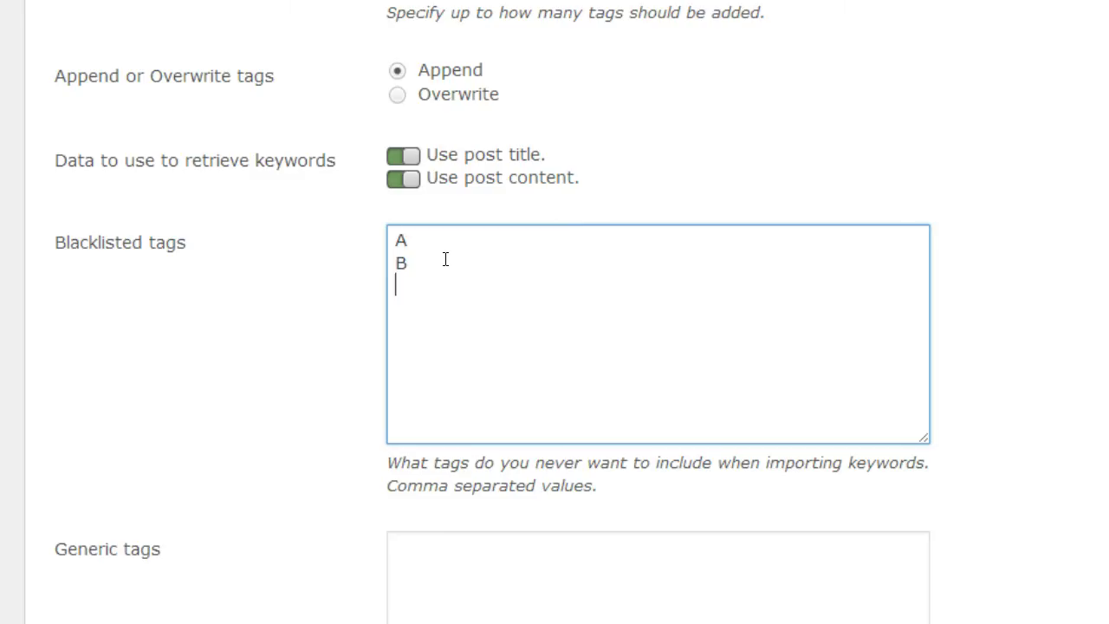
text(A B C)
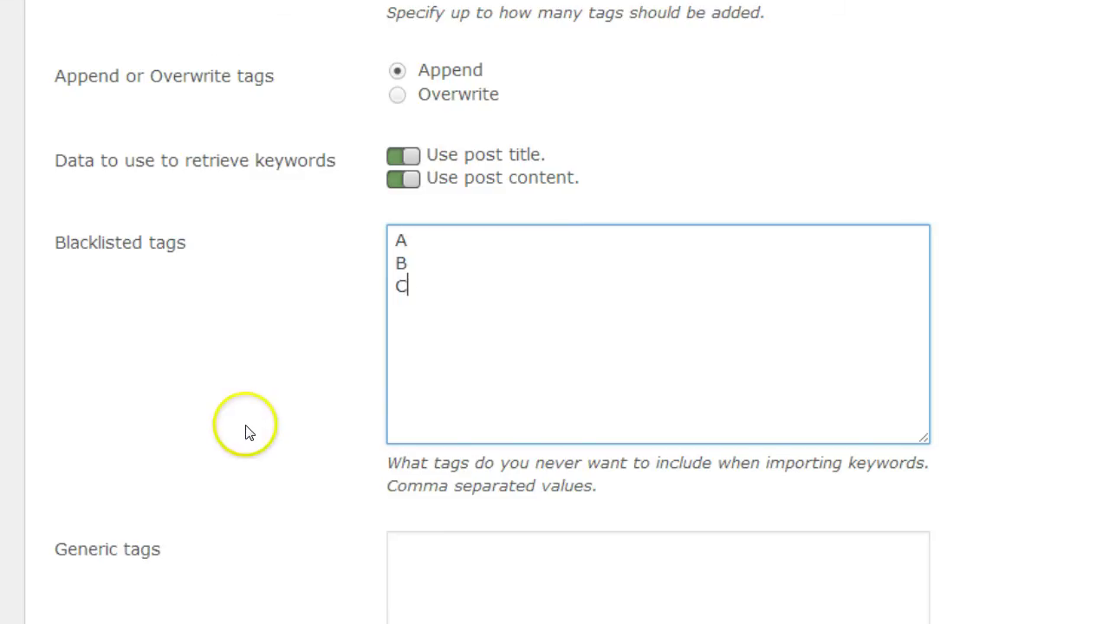
scroll(248, 431, down, 3)
click(479, 387)
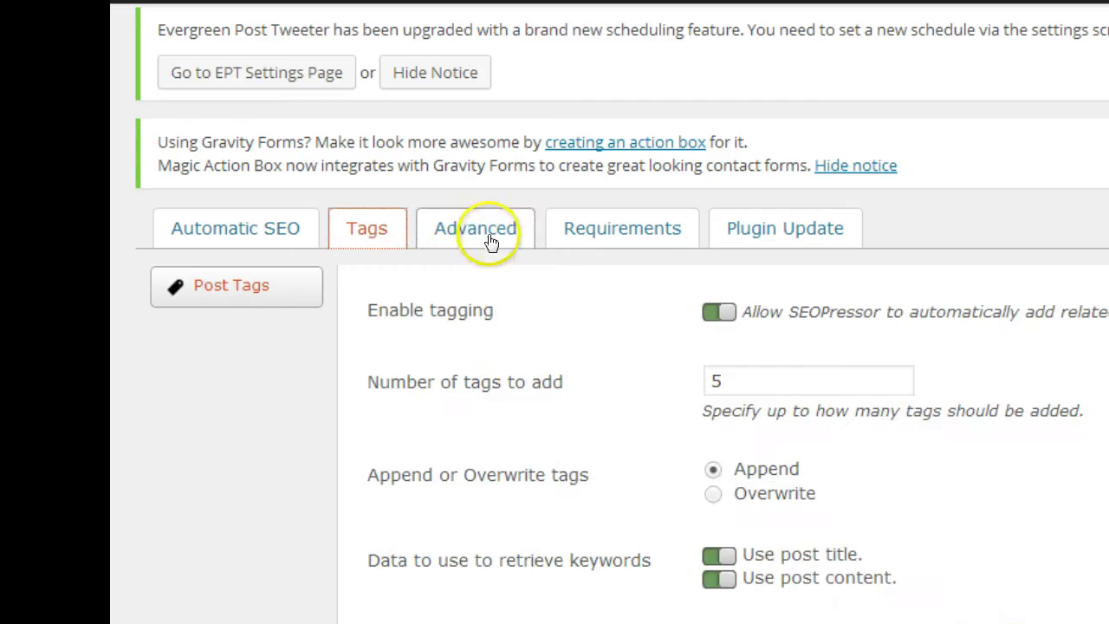
- Open the Advanced Miscellaneous settings and choose Default (English) as the language for SEOPressor texts
click(286, 137)
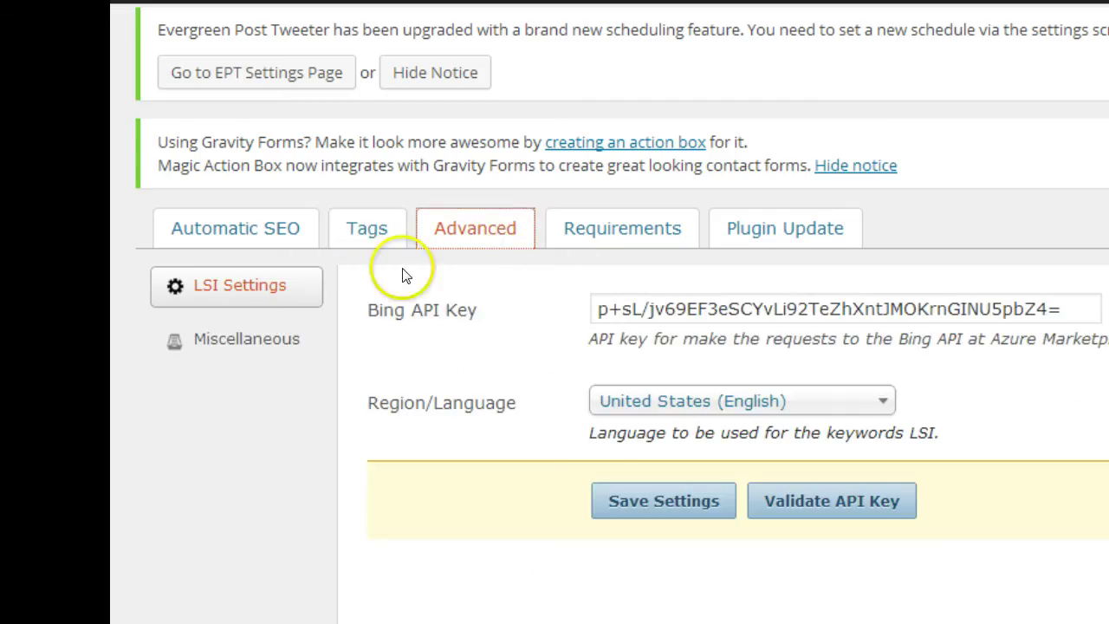
click(290, 339)
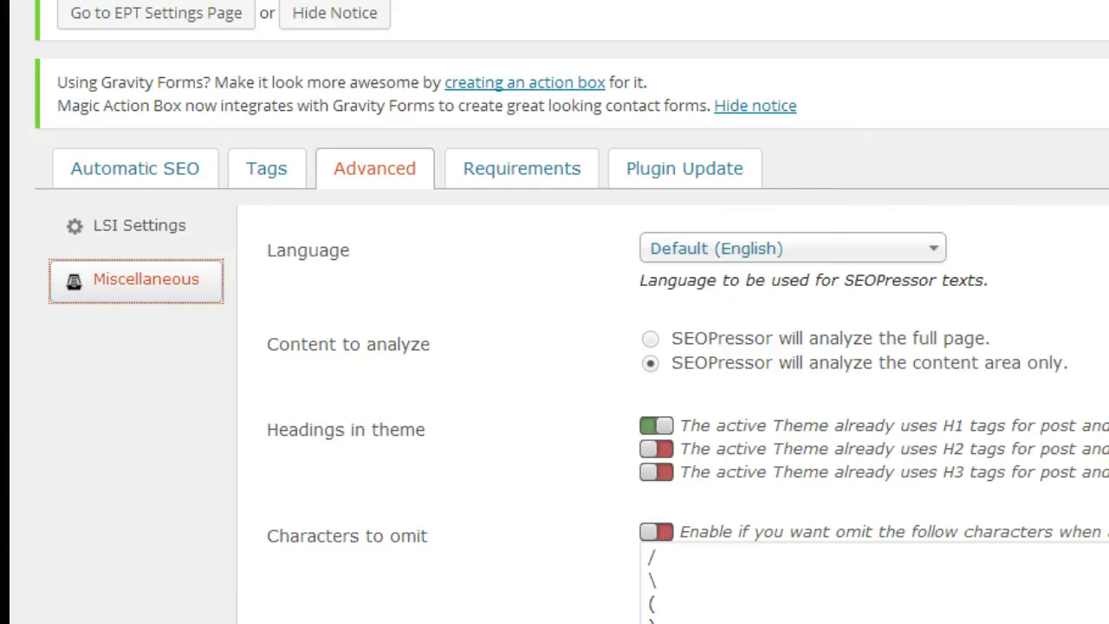
click(812, 251)
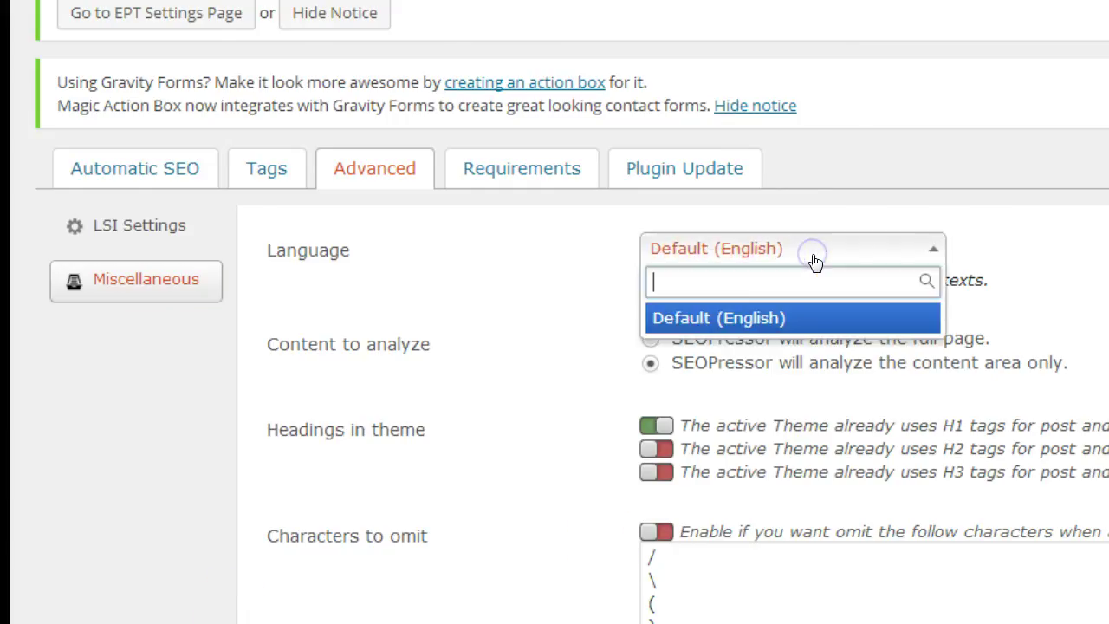
click(797, 319)
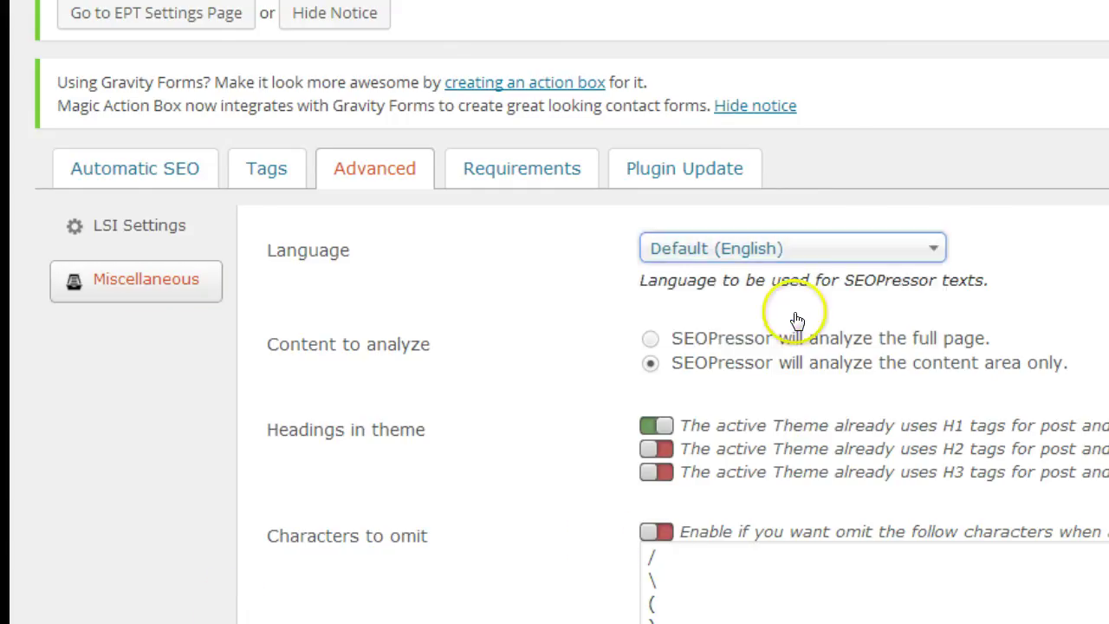
click(1074, 324)
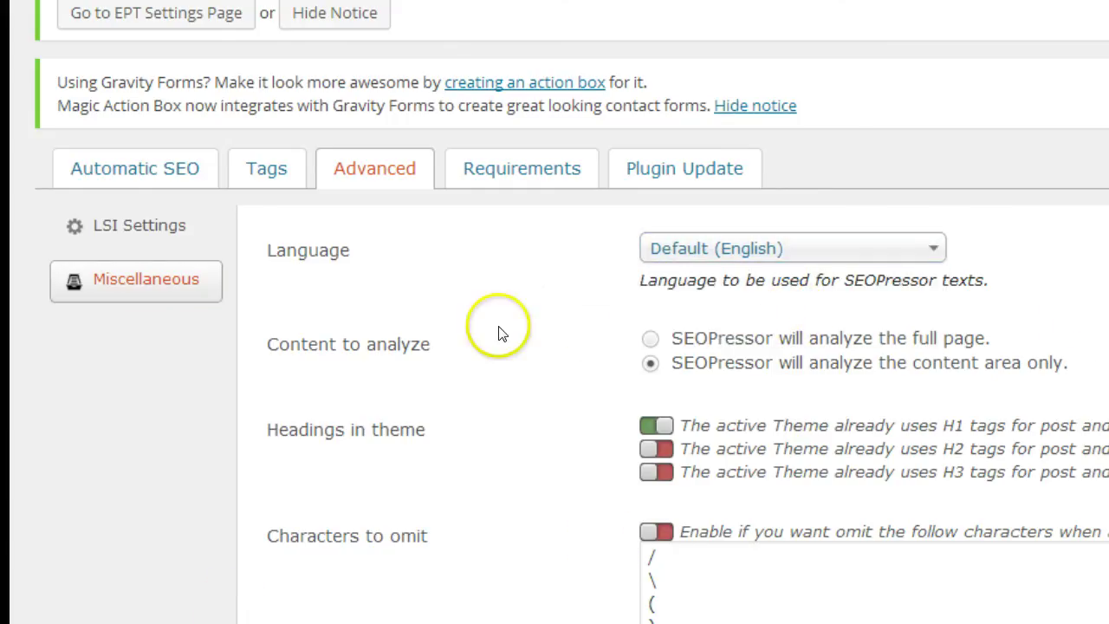
- Examine the Content to analyze options, try out full-page analysis and switch back to the content area only
click(454, 342)
drag(454, 344, 279, 344)
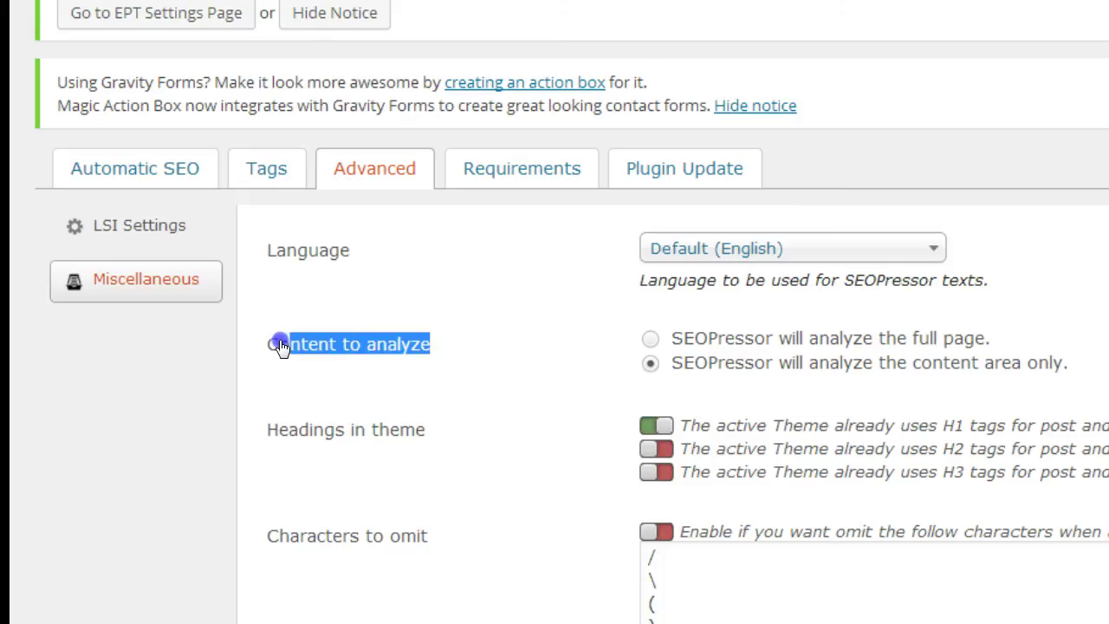
click(416, 399)
click(650, 363)
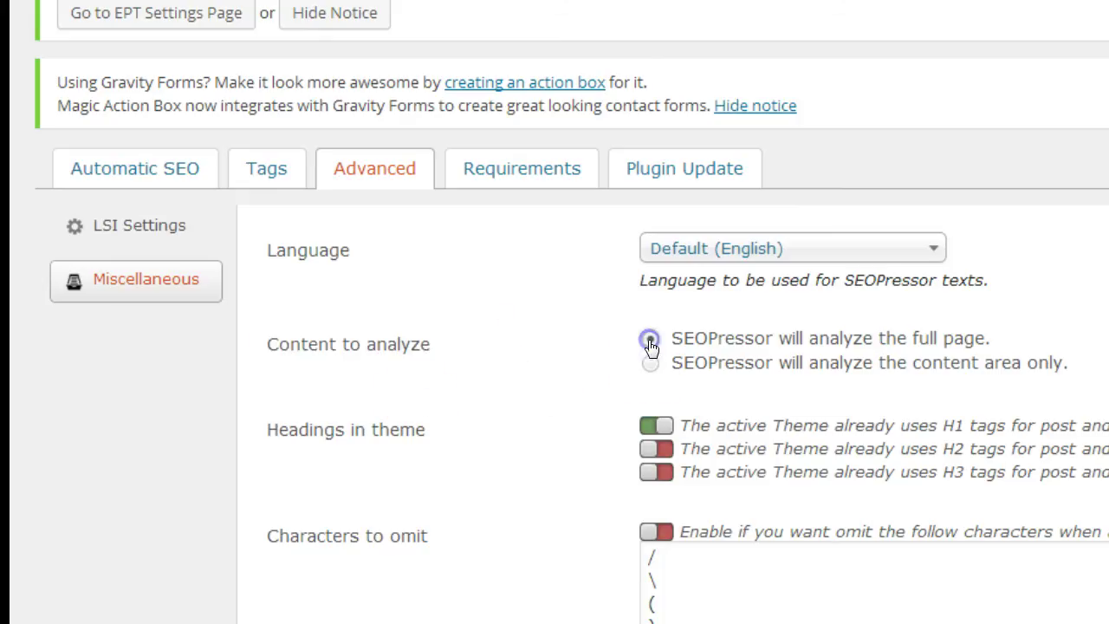
click(650, 364)
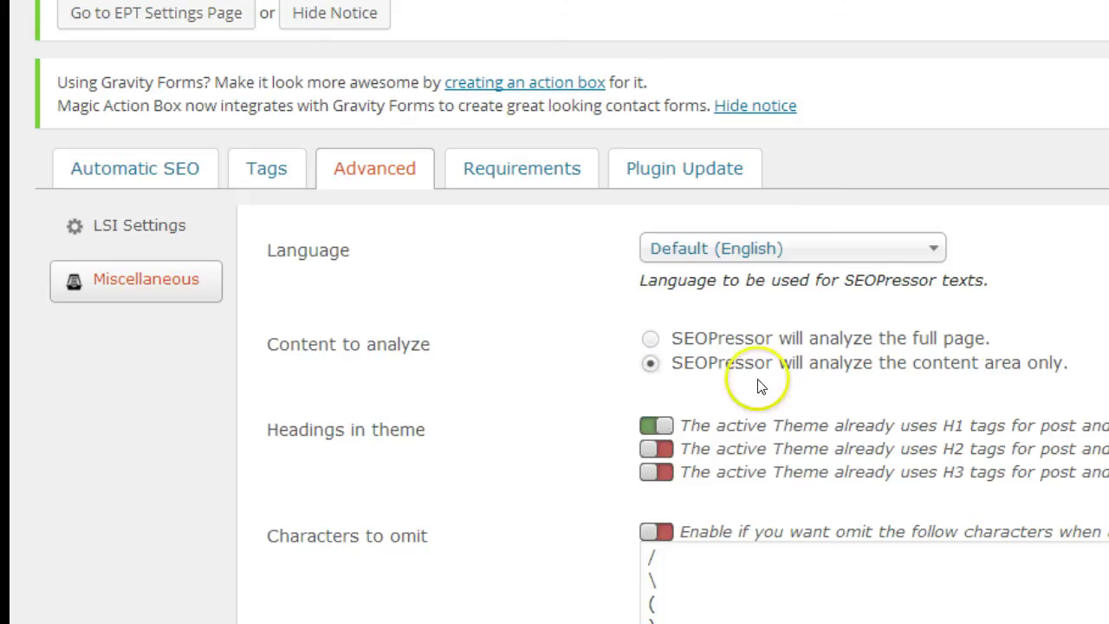
drag(1069, 365, 674, 369)
click(677, 364)
click(102, 169)
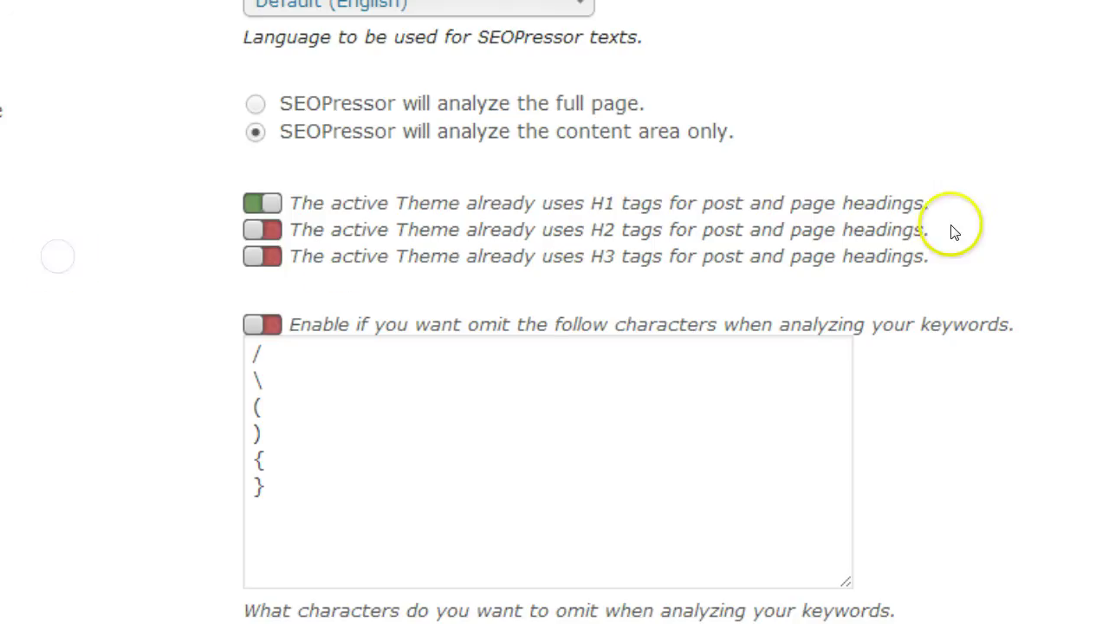
- Turn the H1 option under Headings in theme off and on again
drag(932, 206, 292, 208)
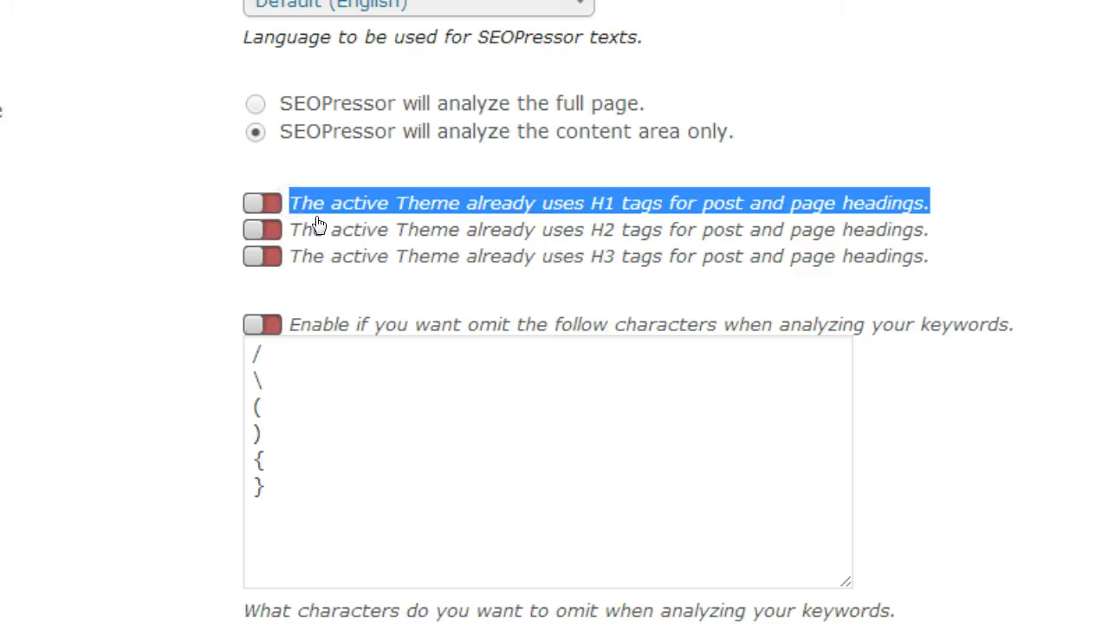
click(70, 277)
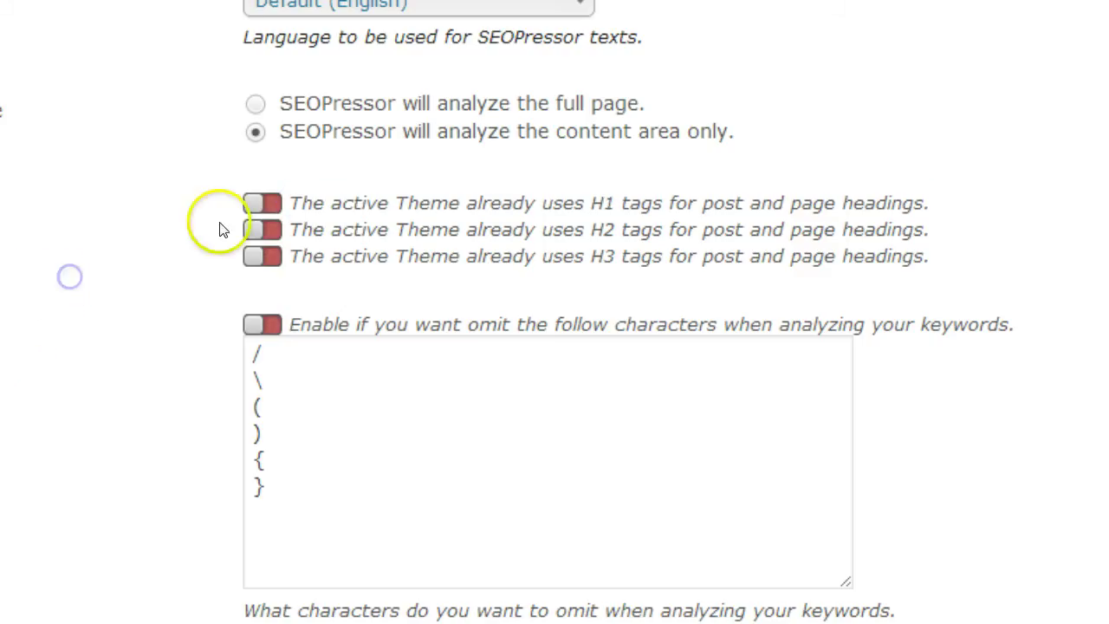
click(272, 208)
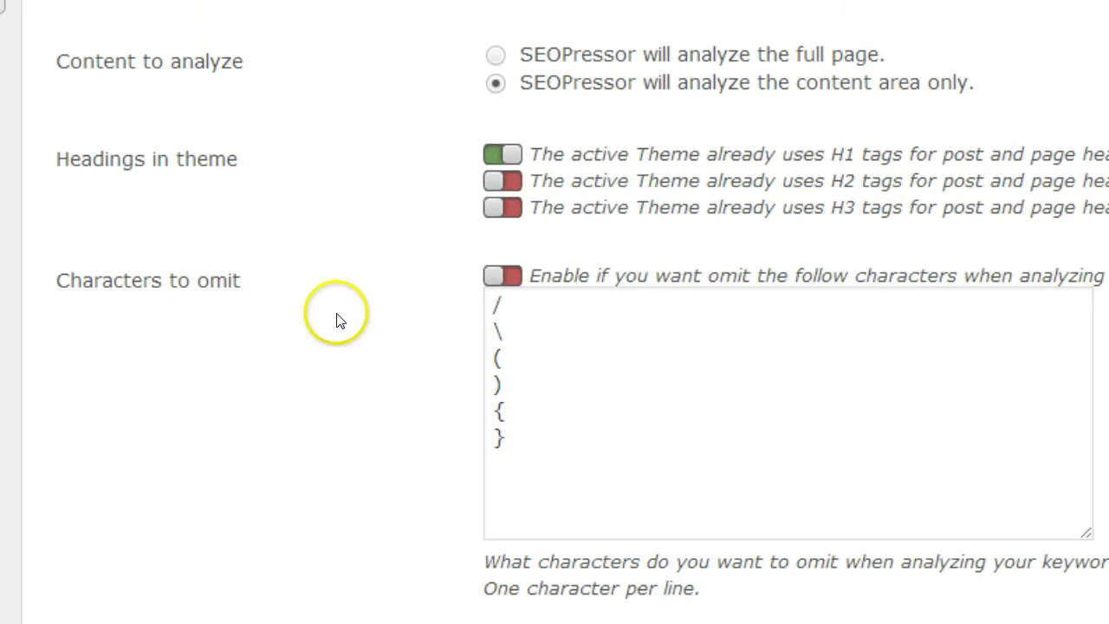
- Examine the Characters to omit setting and its list of characters
scroll(338, 320, down, 3)
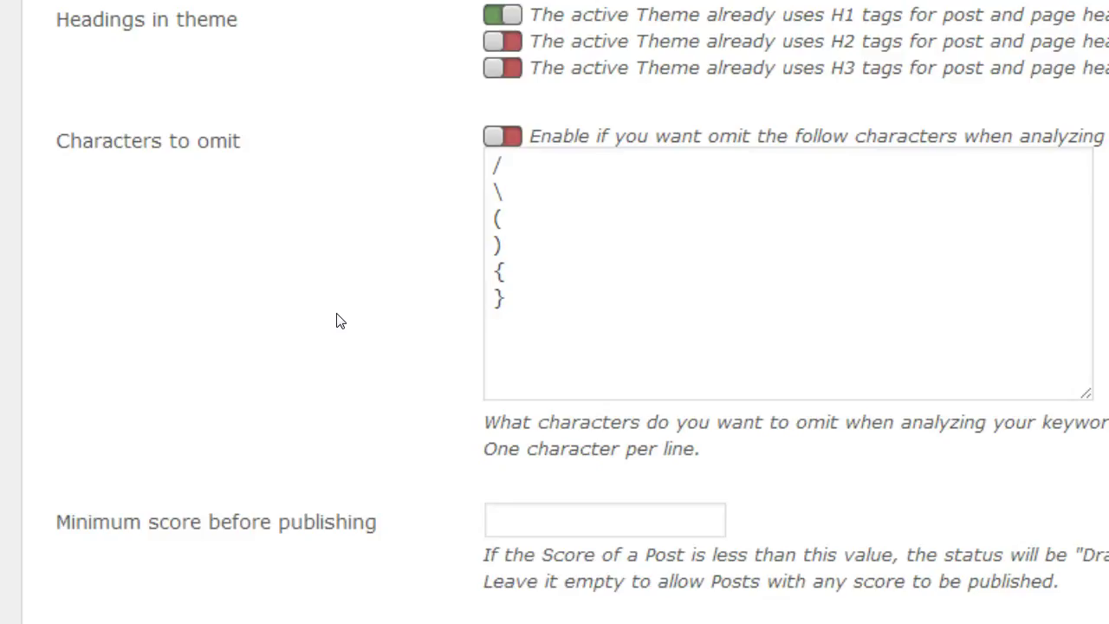
drag(245, 143, 53, 142)
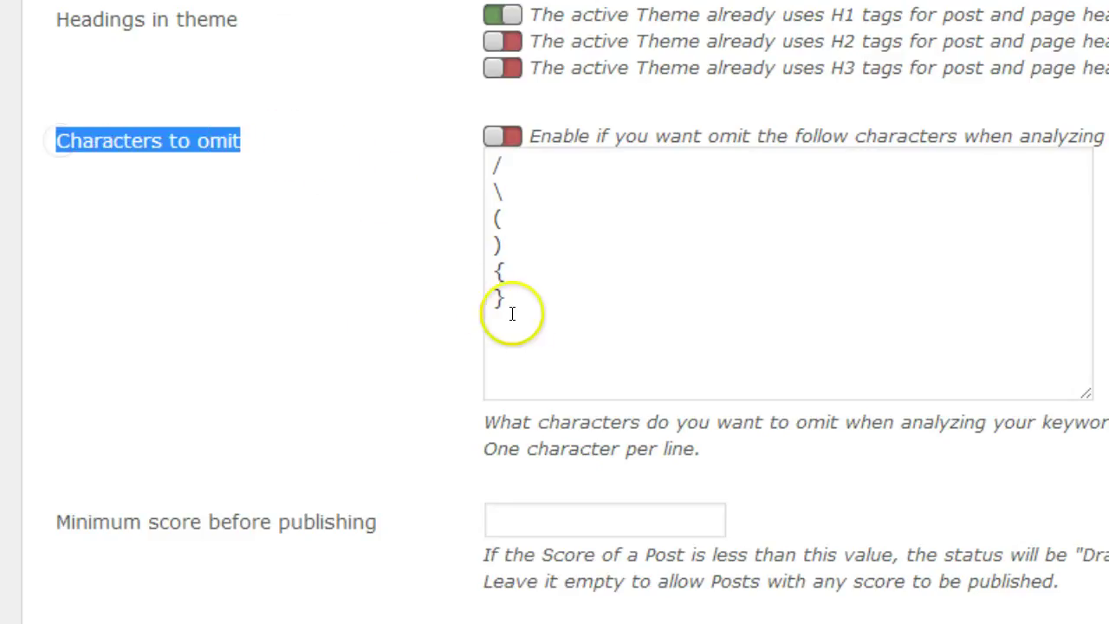
click(533, 308)
drag(491, 262, 471, 171)
click(342, 223)
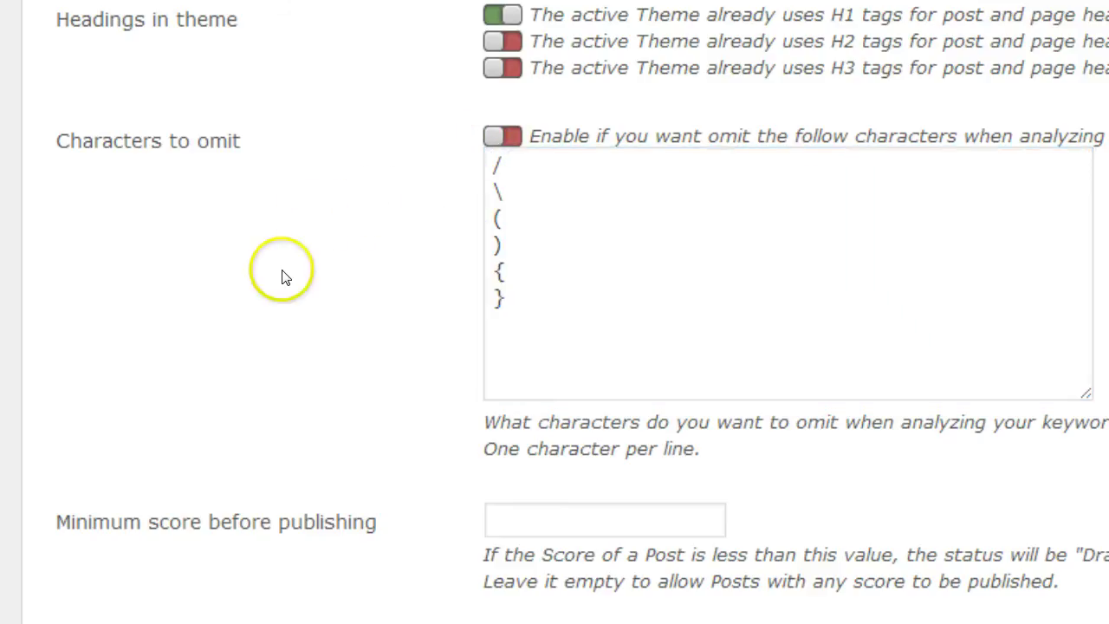
- Examine the Minimum score before publishing field and the Support Multibyte character encoding description
scroll(280, 275, down, 3)
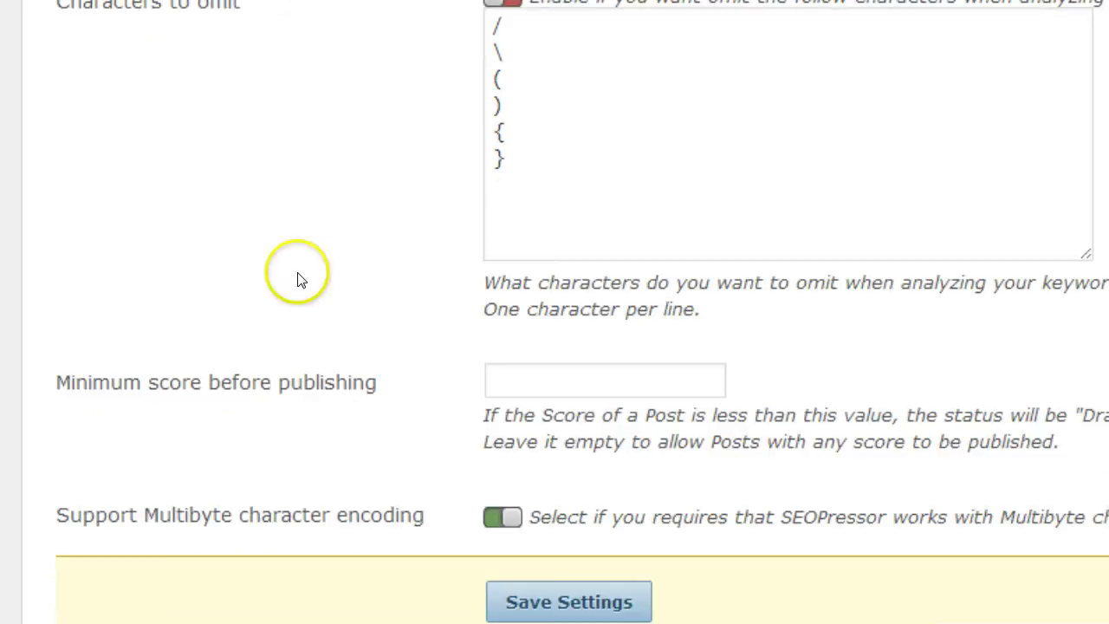
click(512, 374)
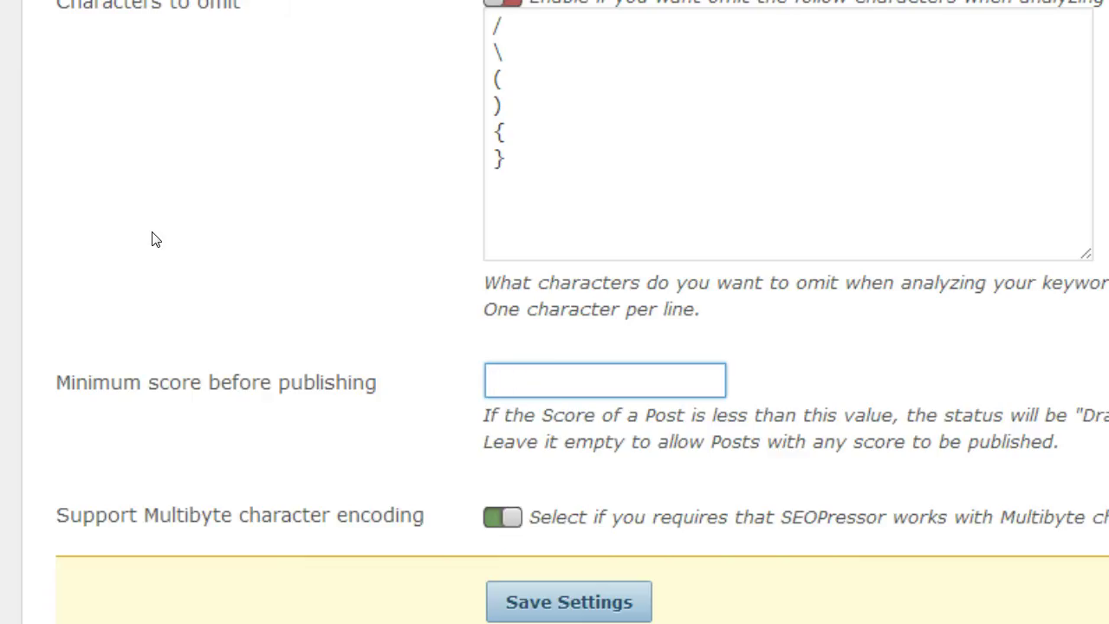
click(153, 240)
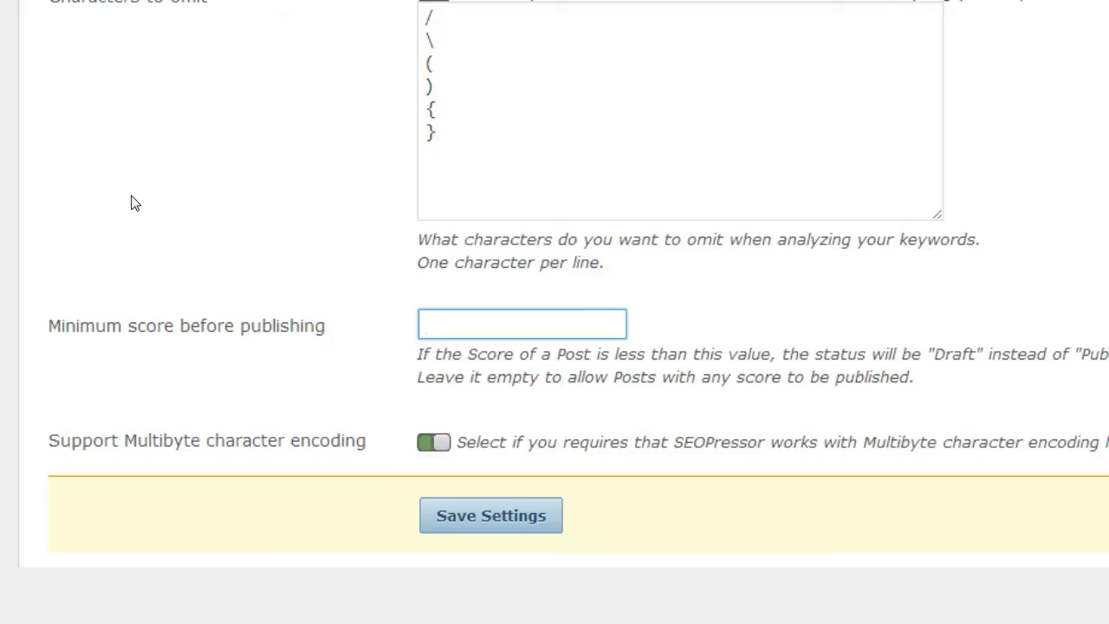
click(993, 377)
drag(1101, 446, 467, 459)
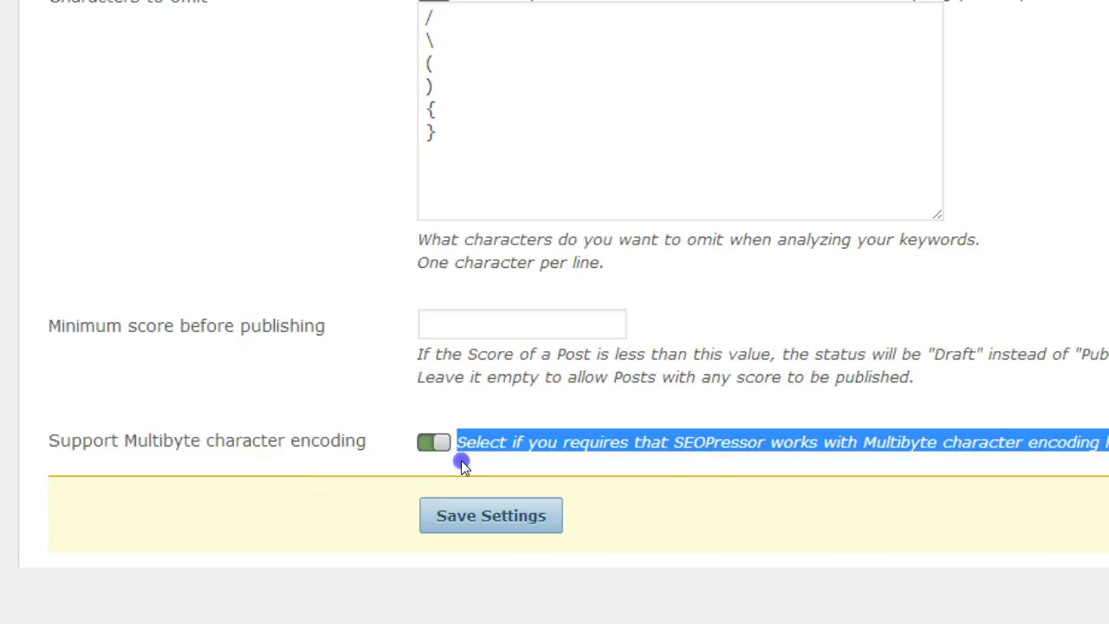
click(756, 504)
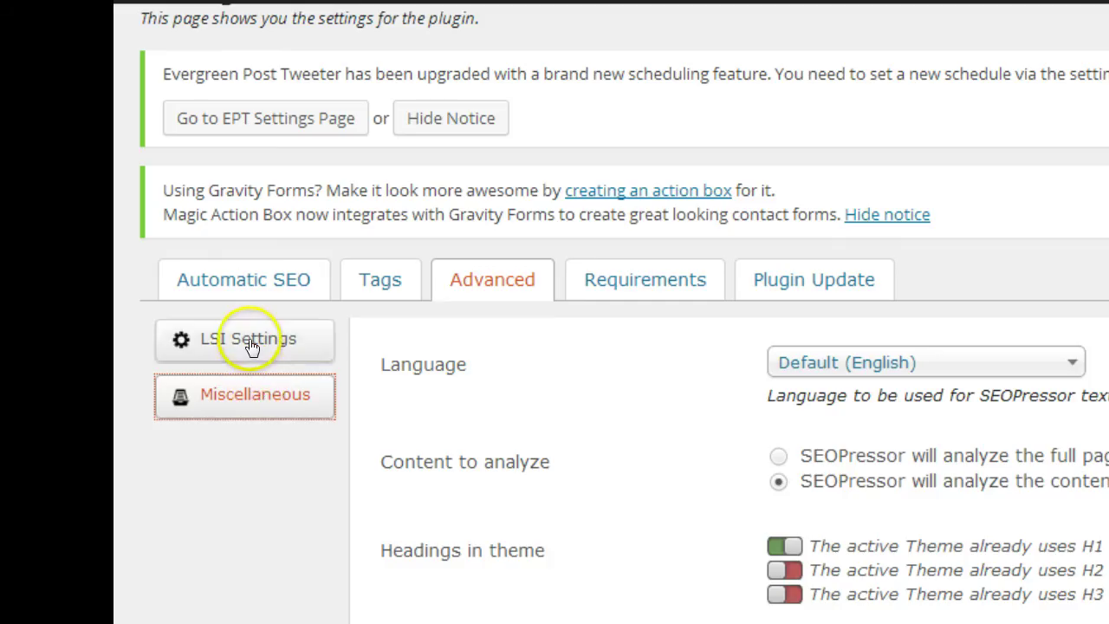
- Open the LSI Settings, examine the Bing API Key field and switch to the Windows Azure Marketplace site
click(251, 343)
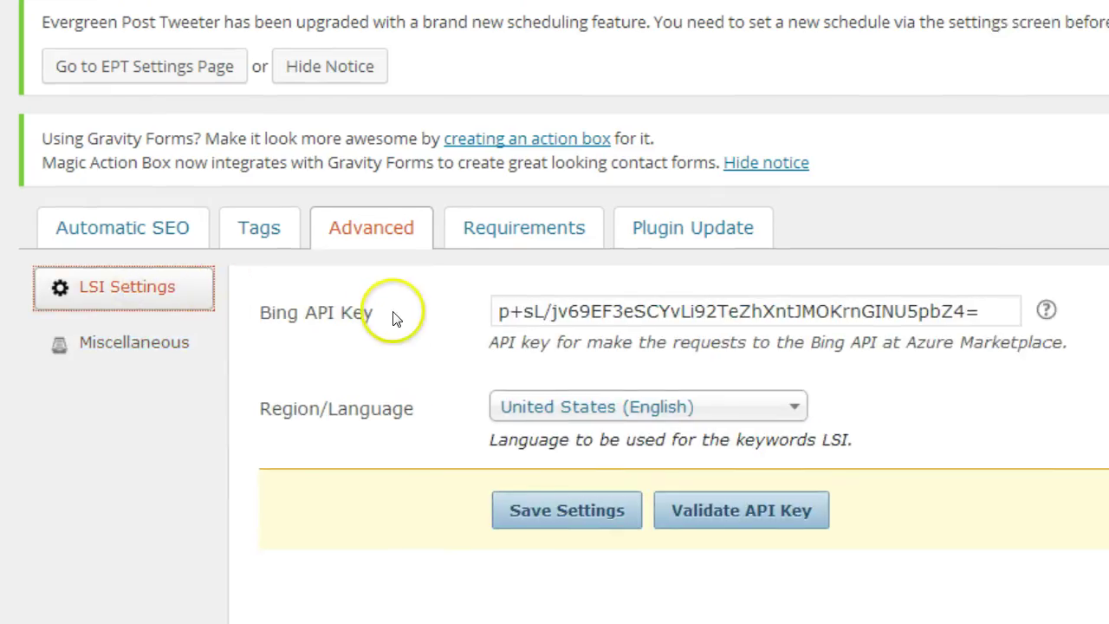
drag(394, 318, 265, 321)
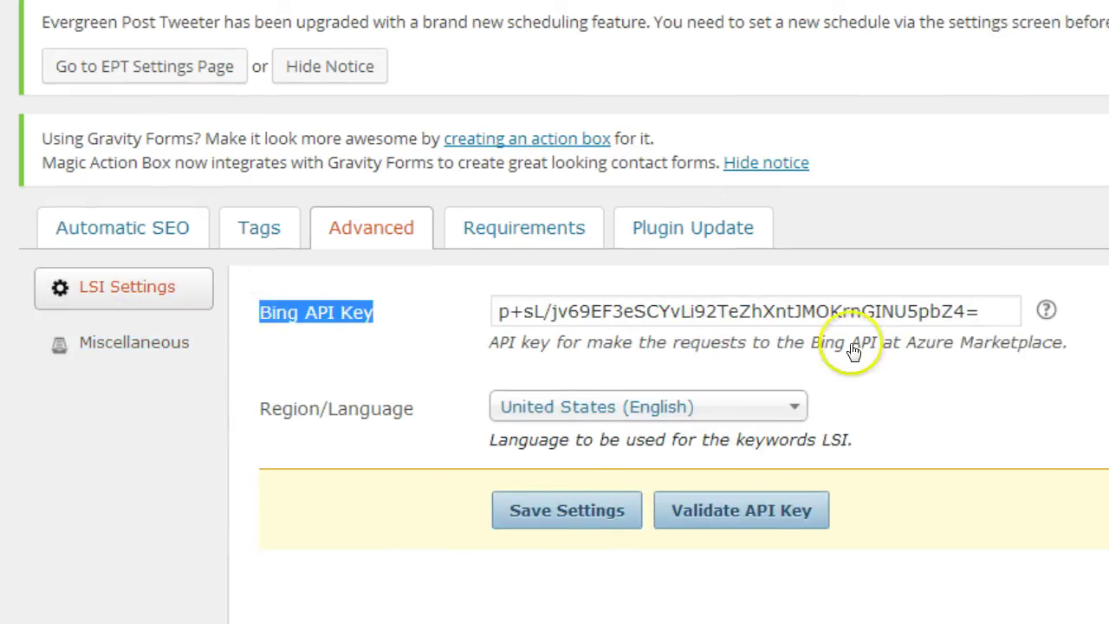
click(1074, 382)
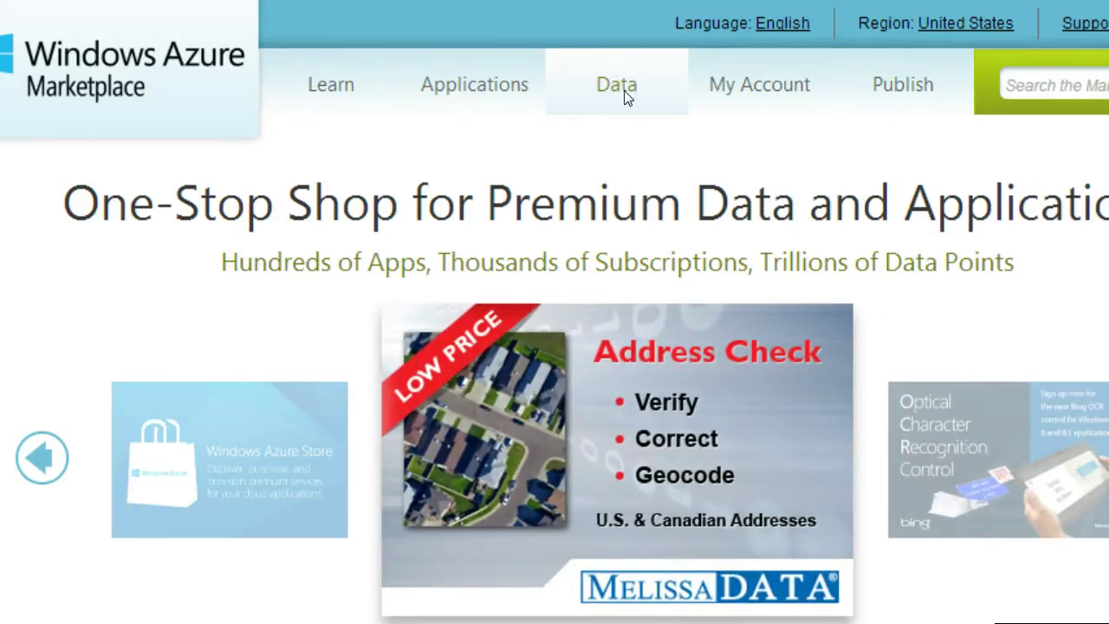
- Search the marketplace's data offerings for "bing" and sign up for the $0.00 Search API plan with 5,000 transactions/month
click(532, 46)
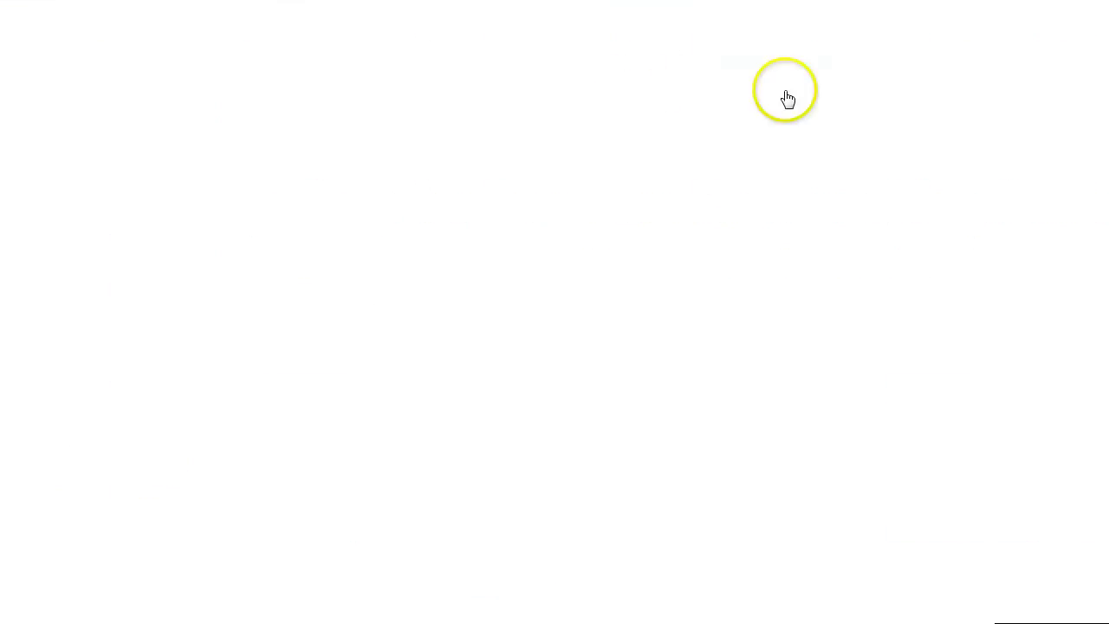
click(801, 85)
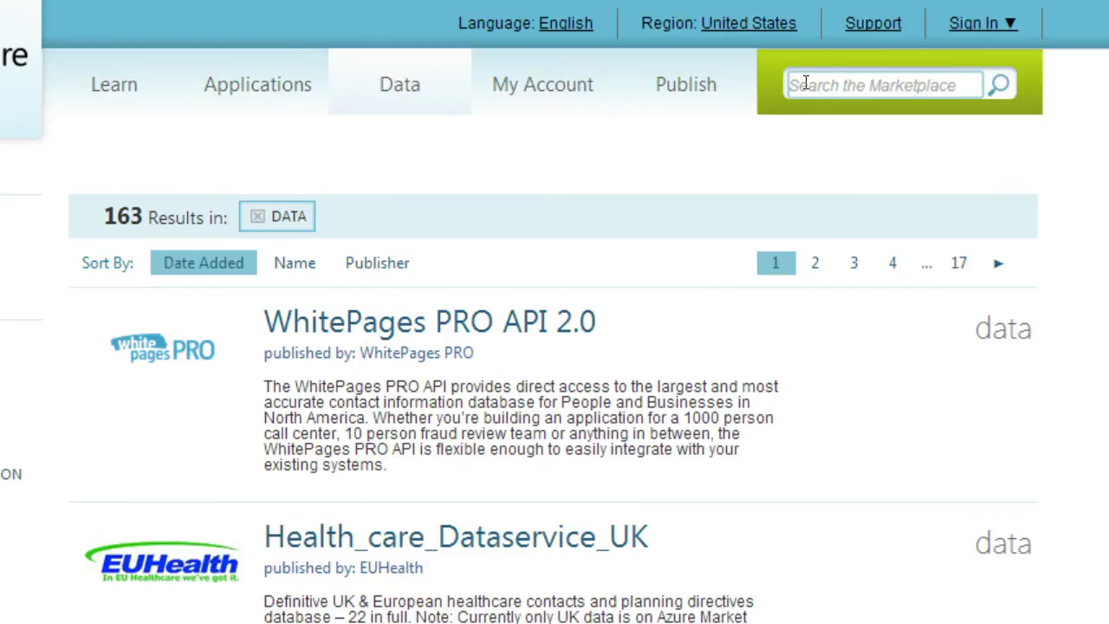
text(bing)
click(997, 84)
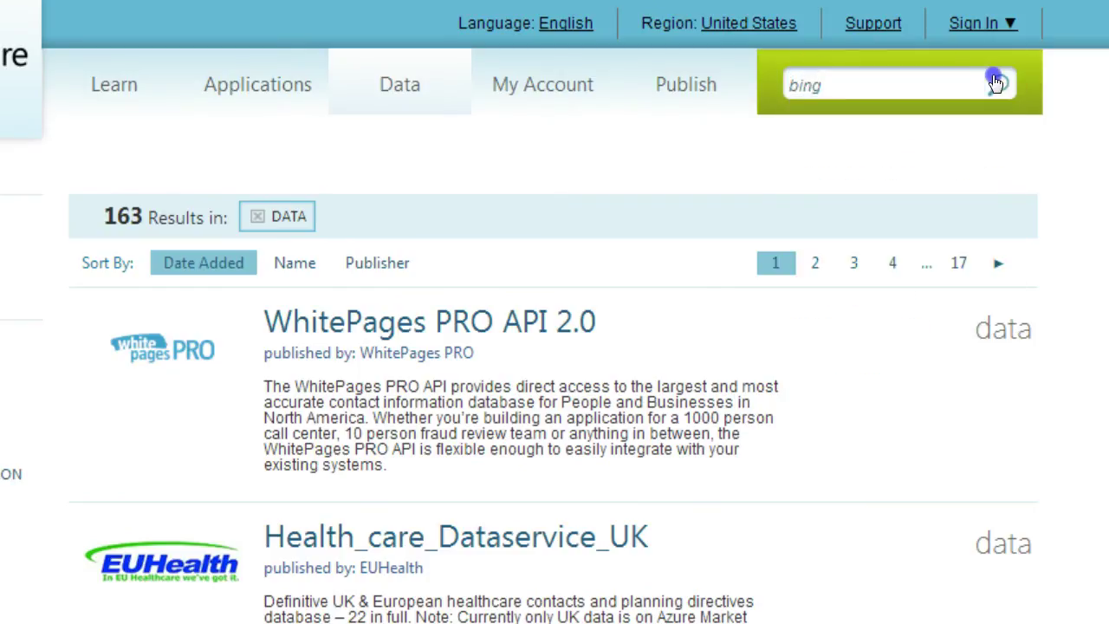
scroll(1082, 314, down, 5)
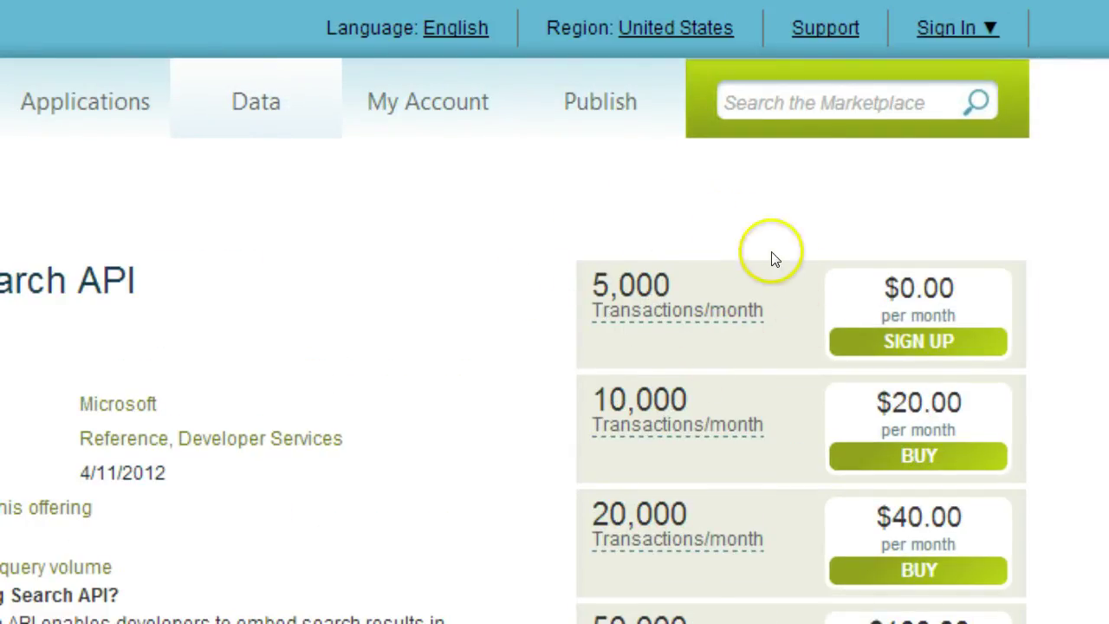
click(916, 345)
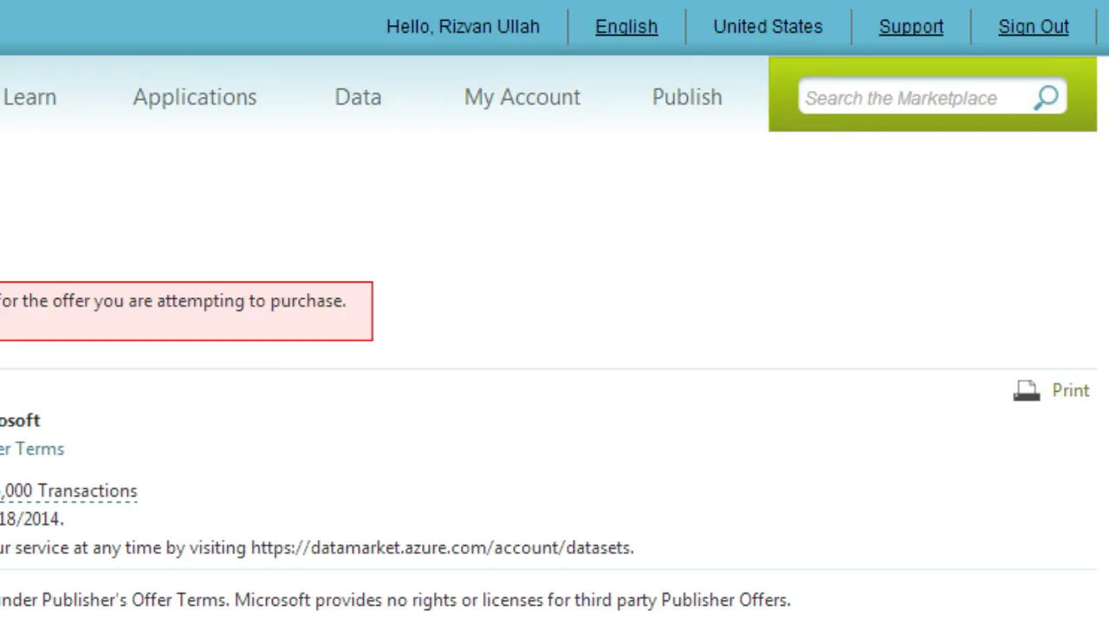
- Open the account keys of the marketplace account, add a key with the description SEOPressor and save it to generate its value
click(508, 99)
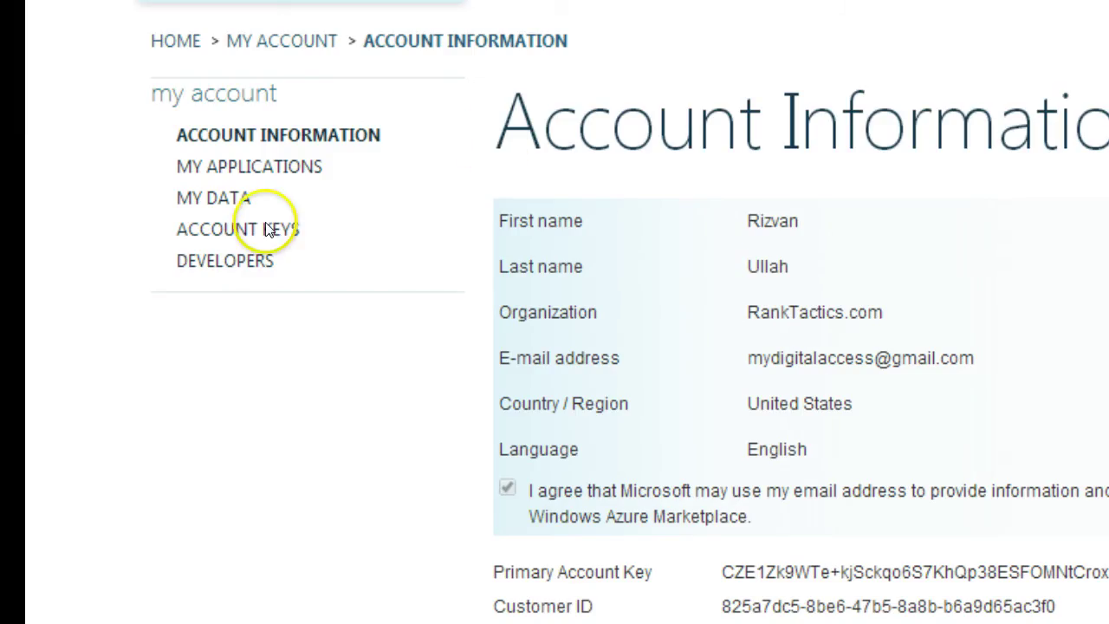
click(269, 230)
click(530, 495)
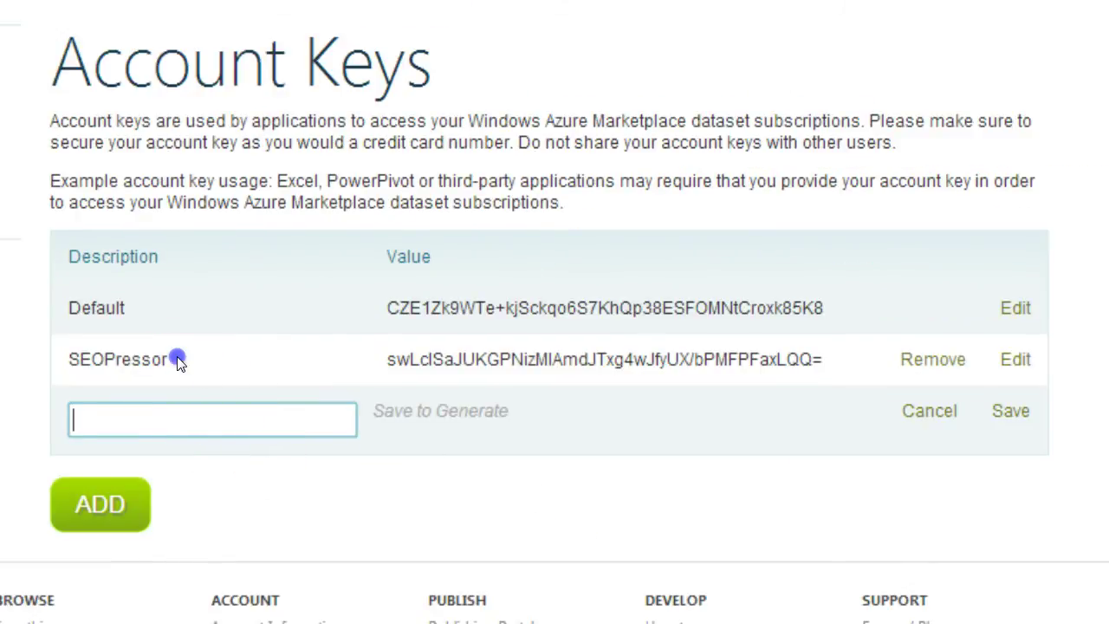
drag(178, 359, 67, 358)
key(ctrl+c)
click(166, 426)
key(ctrl+v)
click(103, 505)
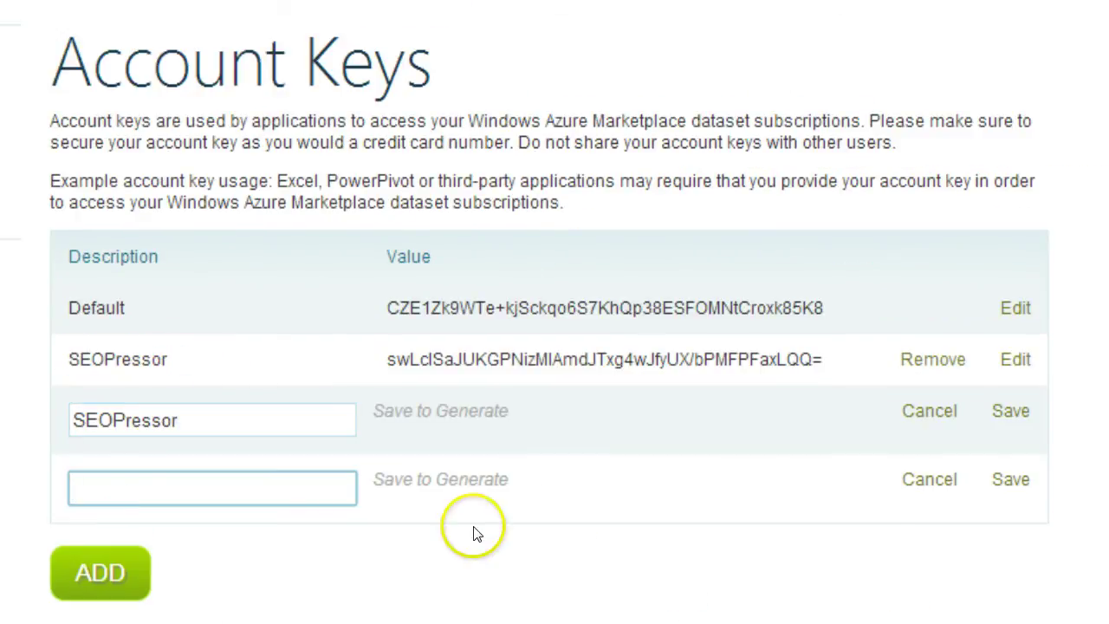
click(1024, 414)
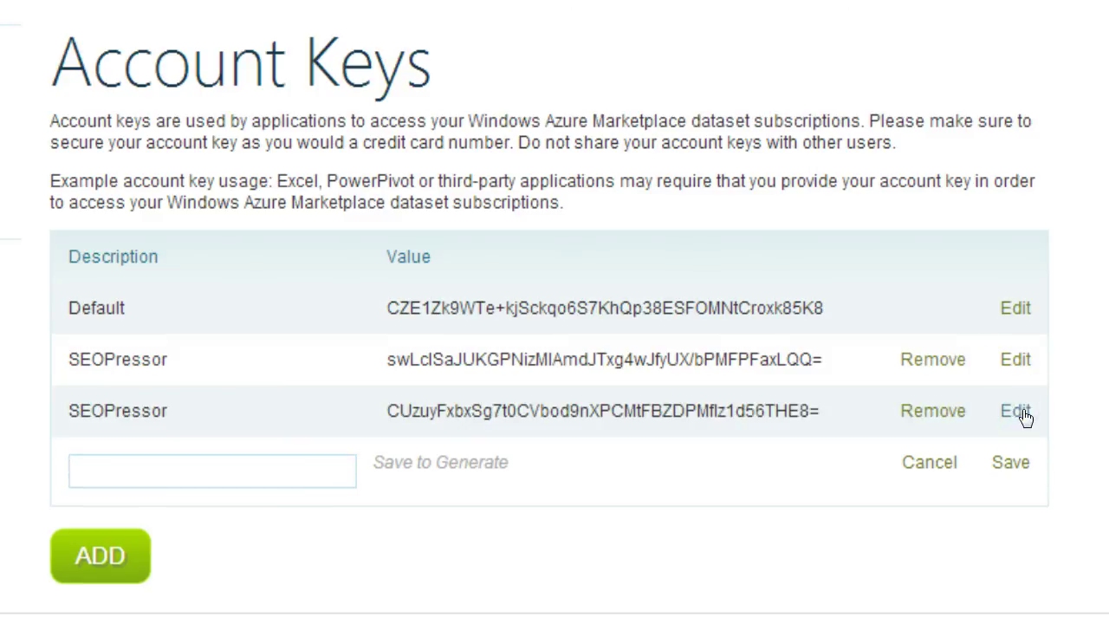
- Select the newly generated key's value and examine the Region/Language setting in SEOPressor's LSI Settings
drag(824, 411, 277, 565)
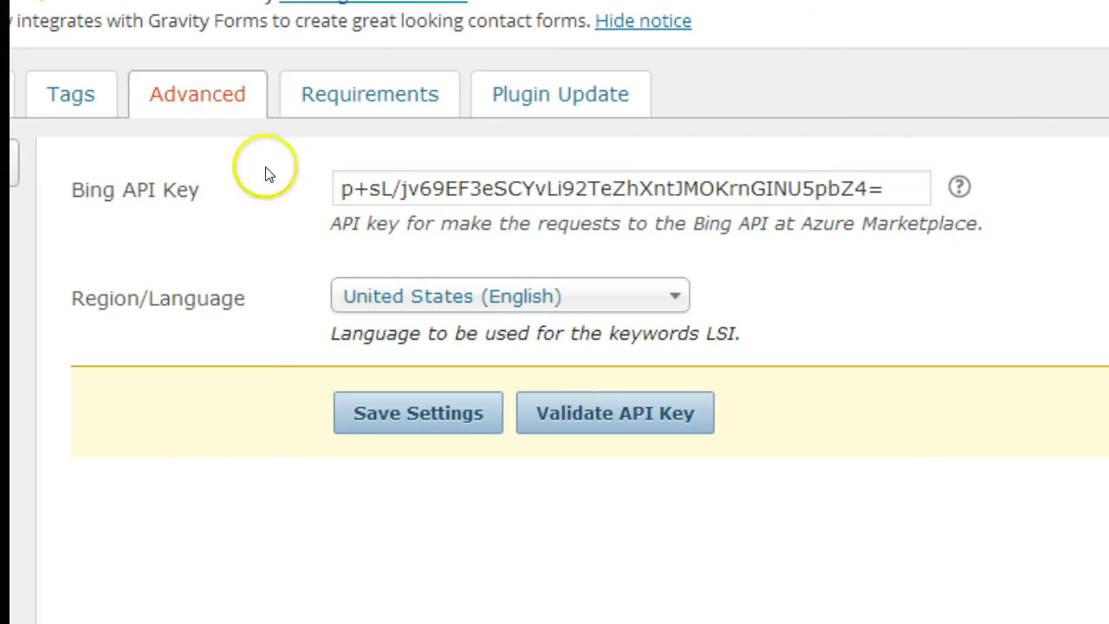
click(413, 296)
click(414, 297)
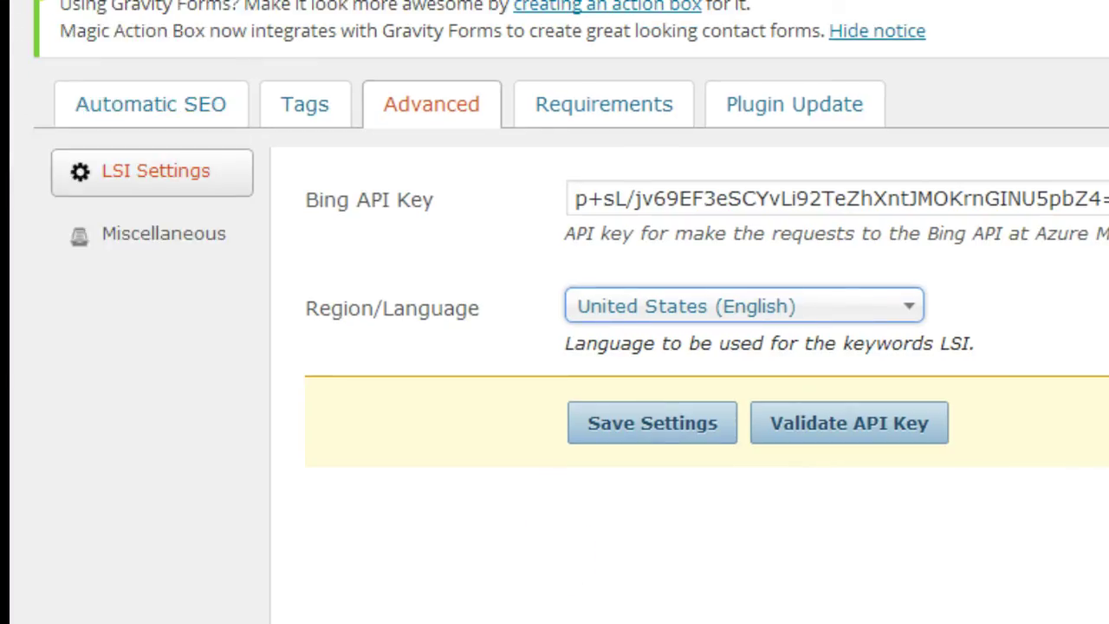
- Examine the plugin's Requirements checklist and the Plugin Update steps, including the version status line
click(604, 111)
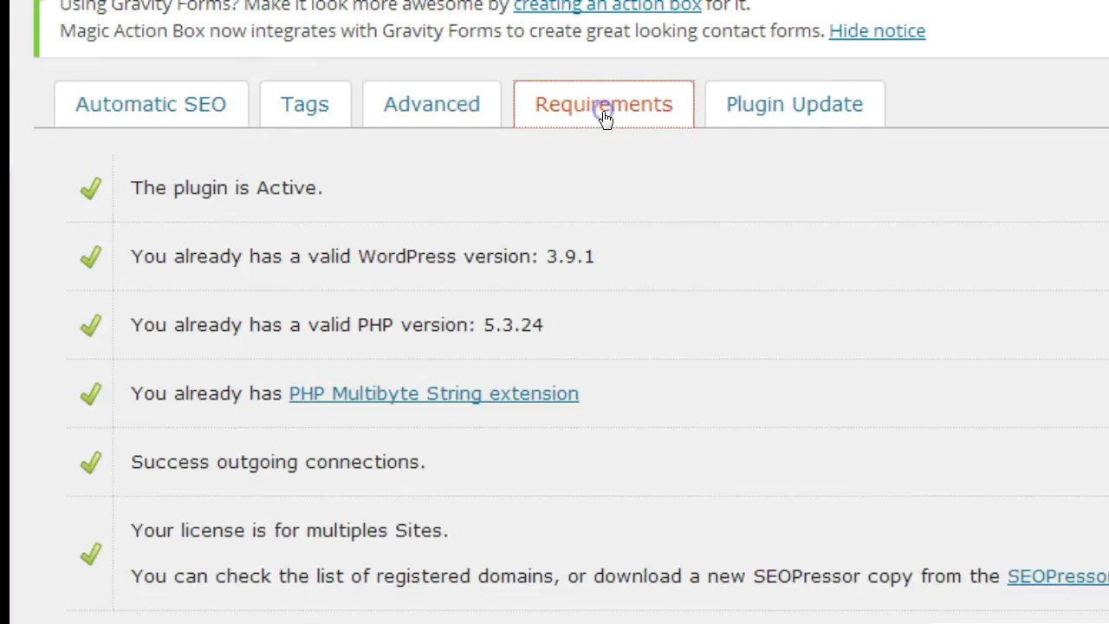
click(345, 201)
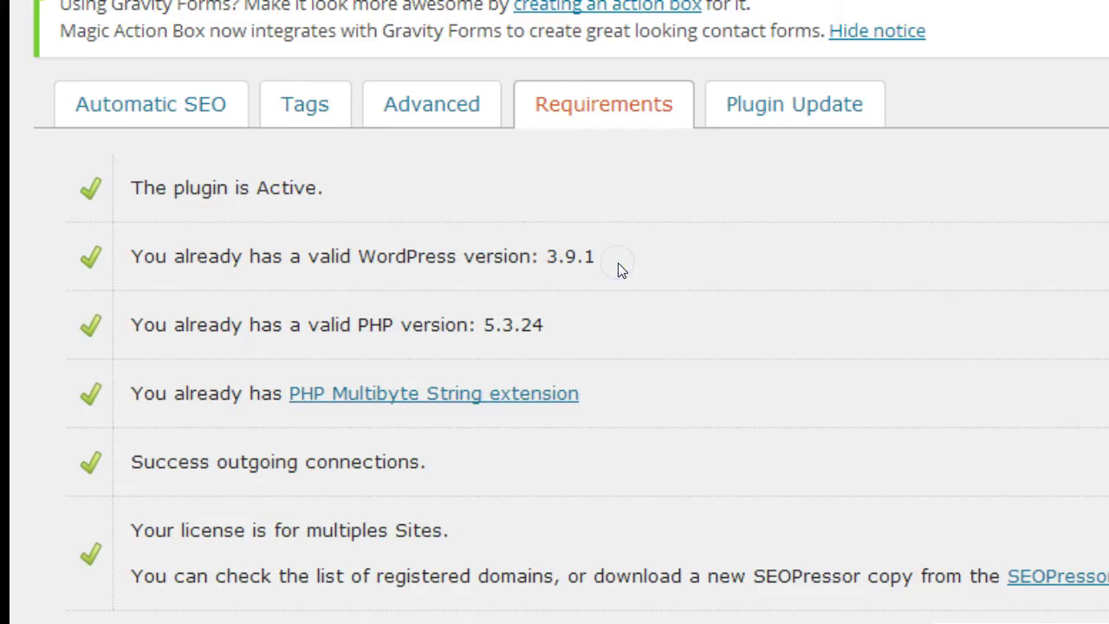
click(576, 329)
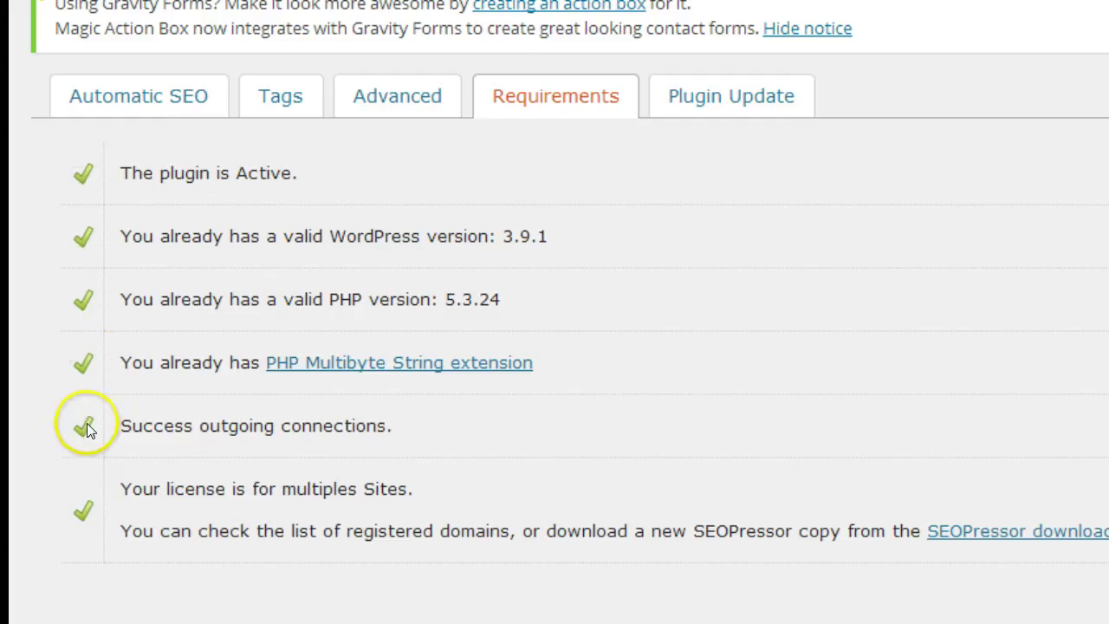
mouse_move(5, 422)
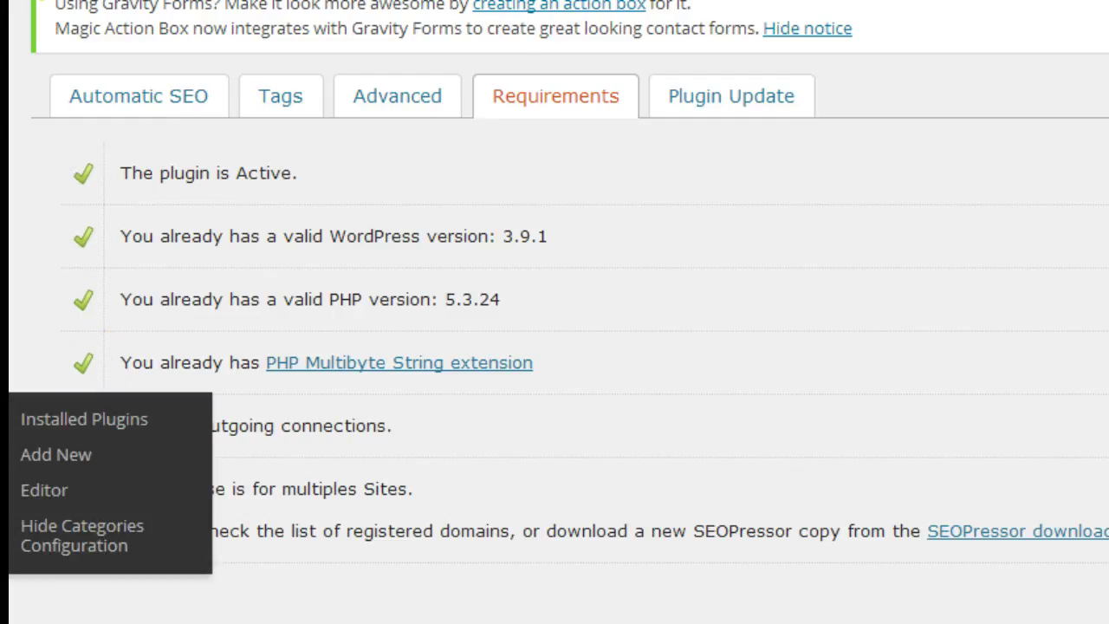
click(716, 108)
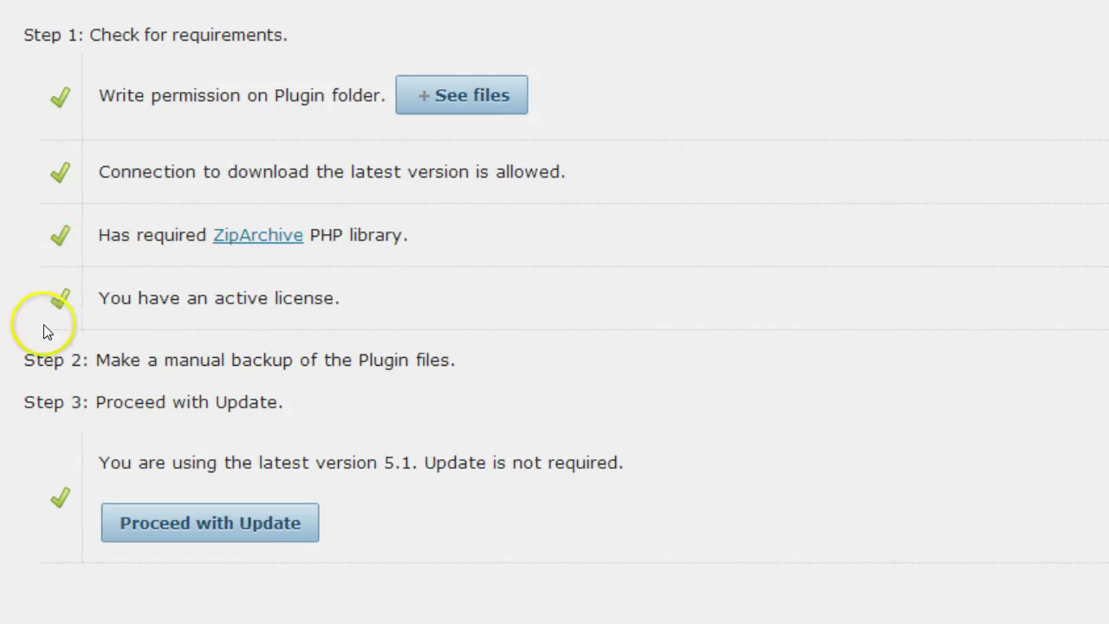
drag(96, 462, 627, 459)
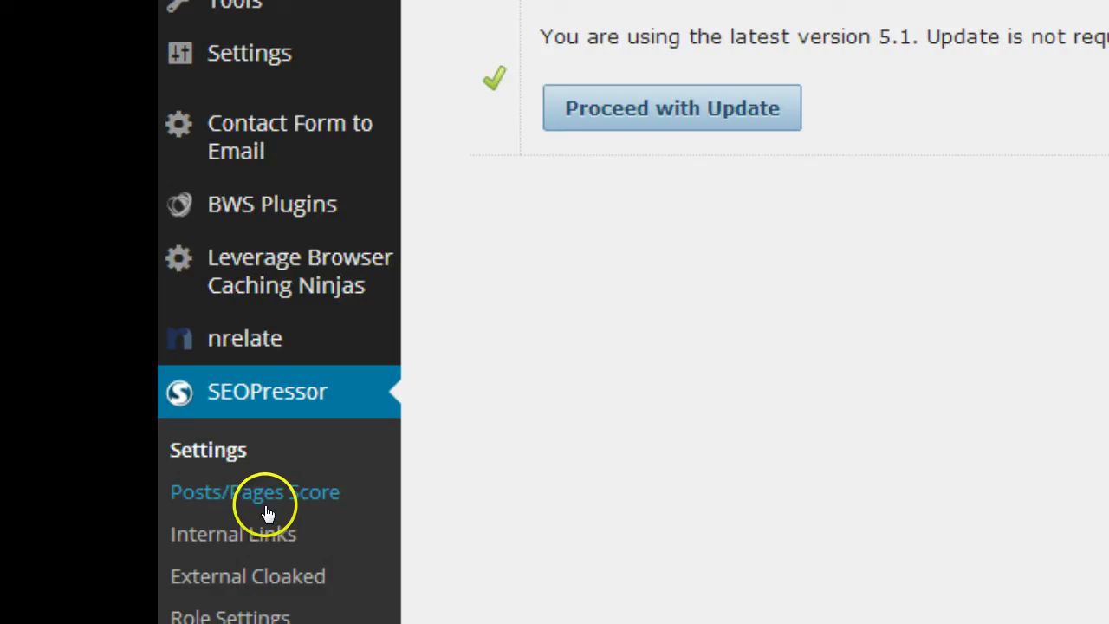
- Open the Posts/Pages Score list and view the suggestions for the "8 Proven Ways On How To Reduce Bounce Rate" post
click(161, 469)
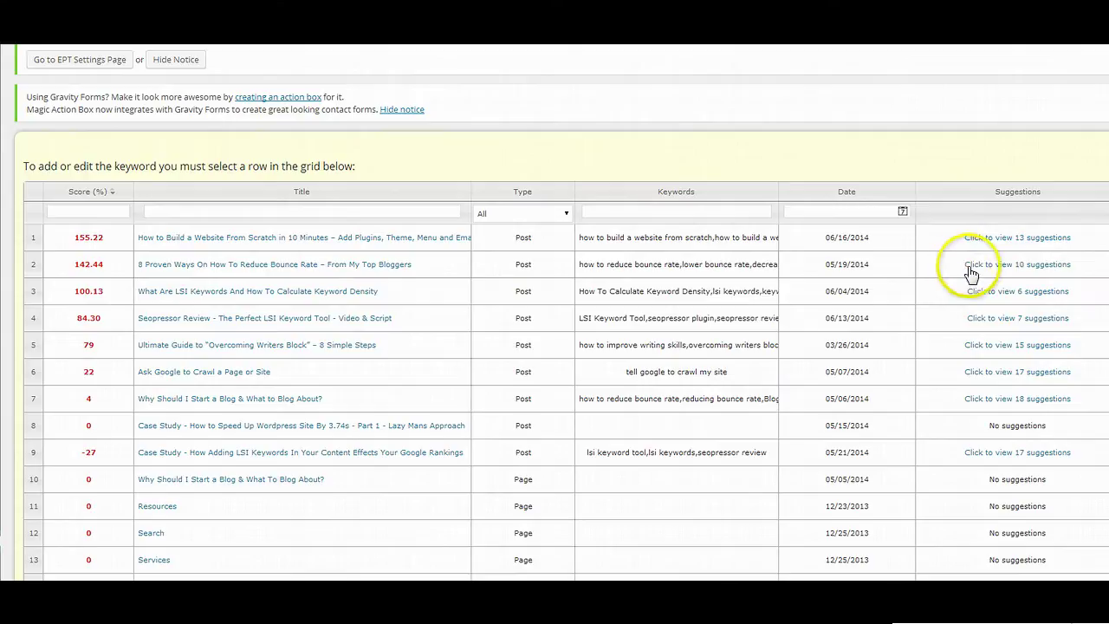
click(975, 267)
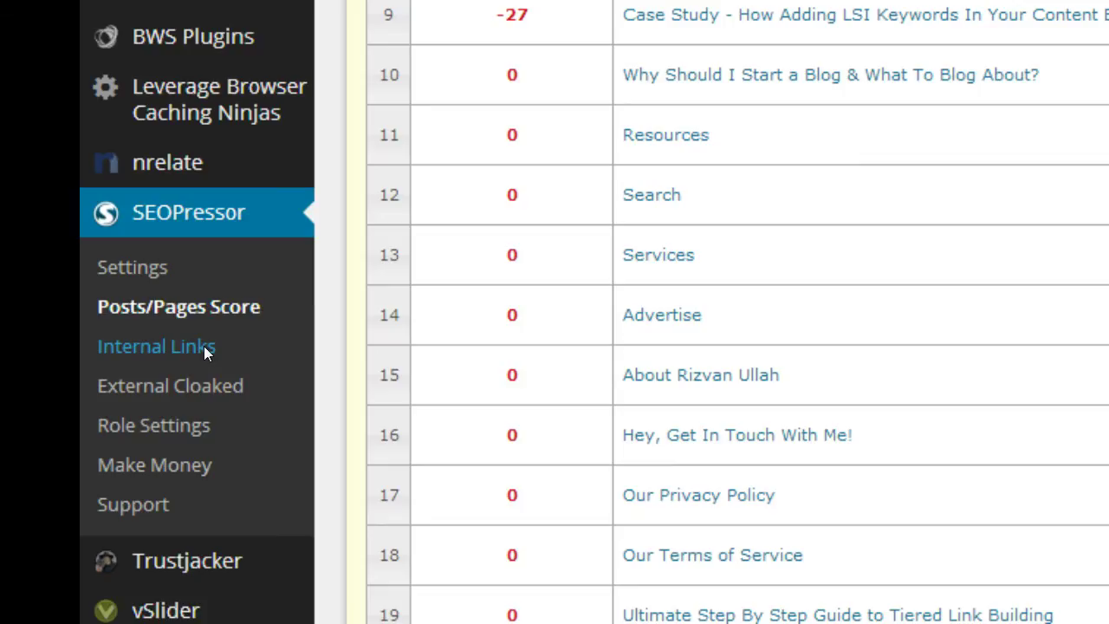
- Start a new internal link for the keyword LINK BUILDING, targeting the post "Sold Out After Crisis Review"
click(204, 346)
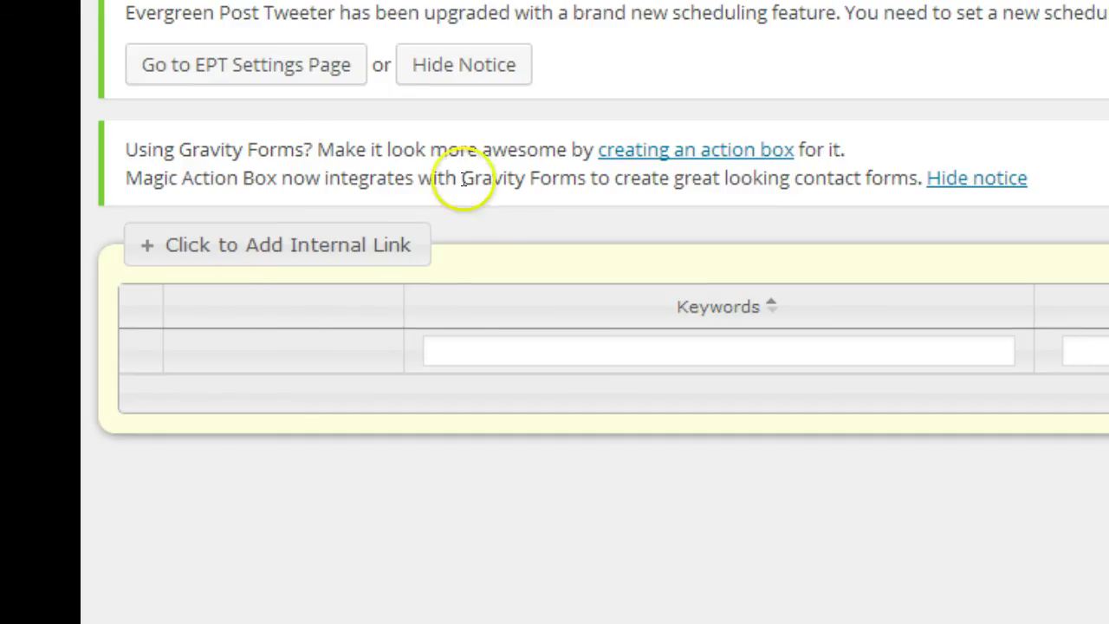
click(251, 258)
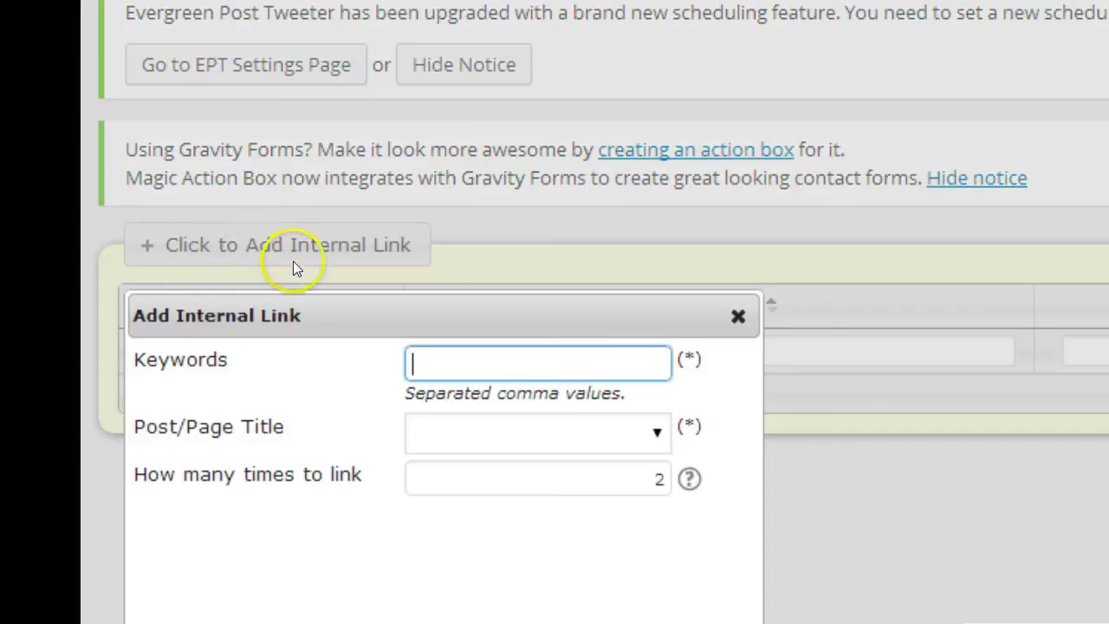
click(470, 363)
text(LI)
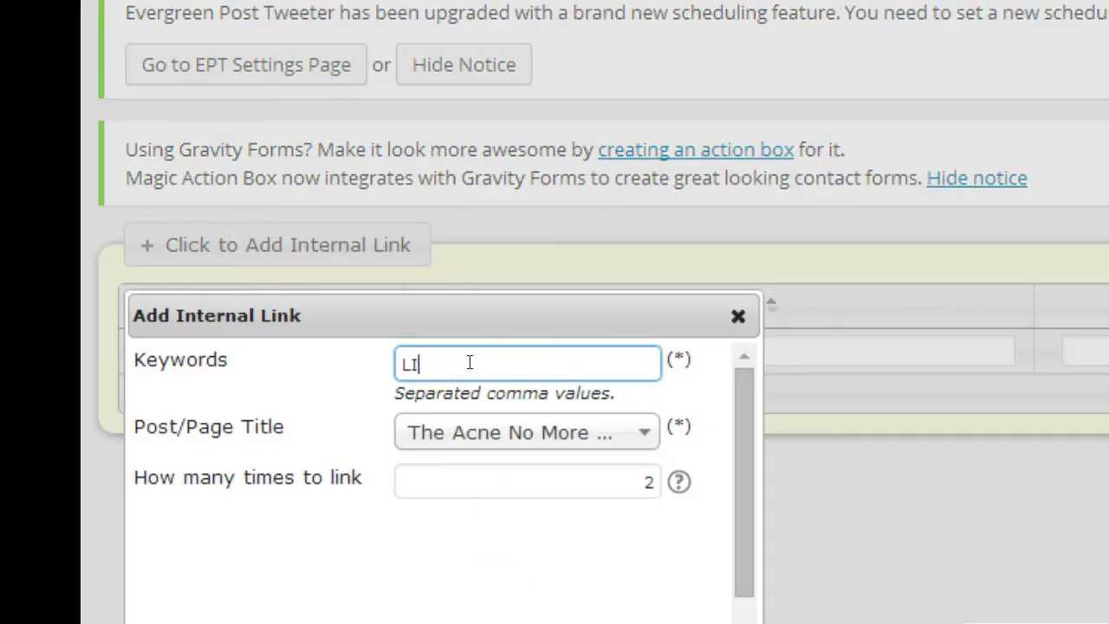
text(NK BUILDING)
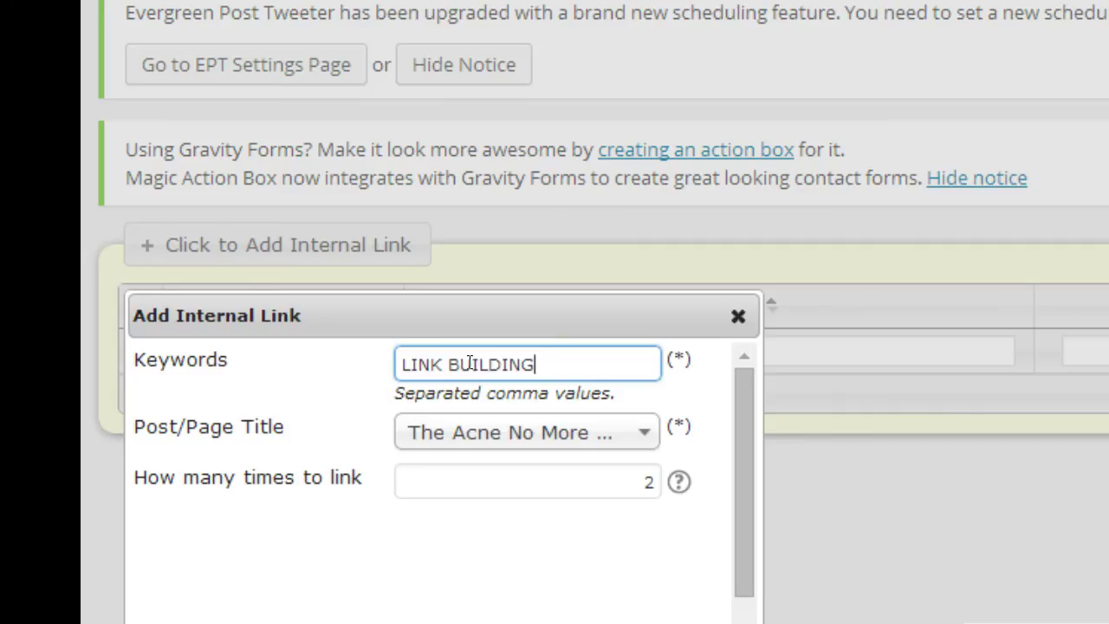
click(642, 430)
scroll(545, 525, down, 4)
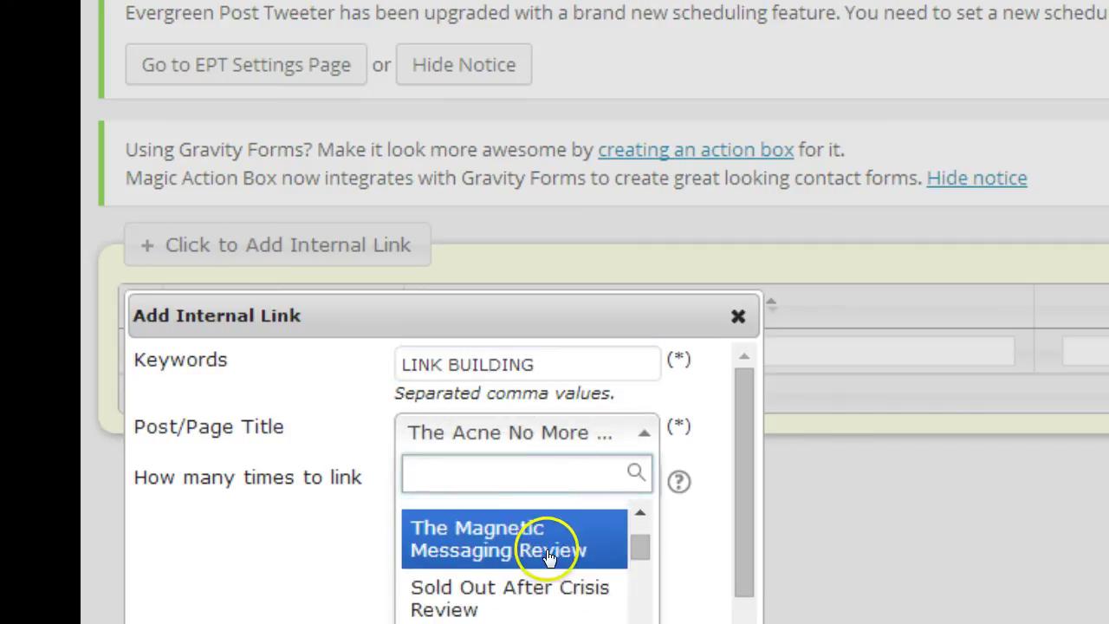
click(549, 588)
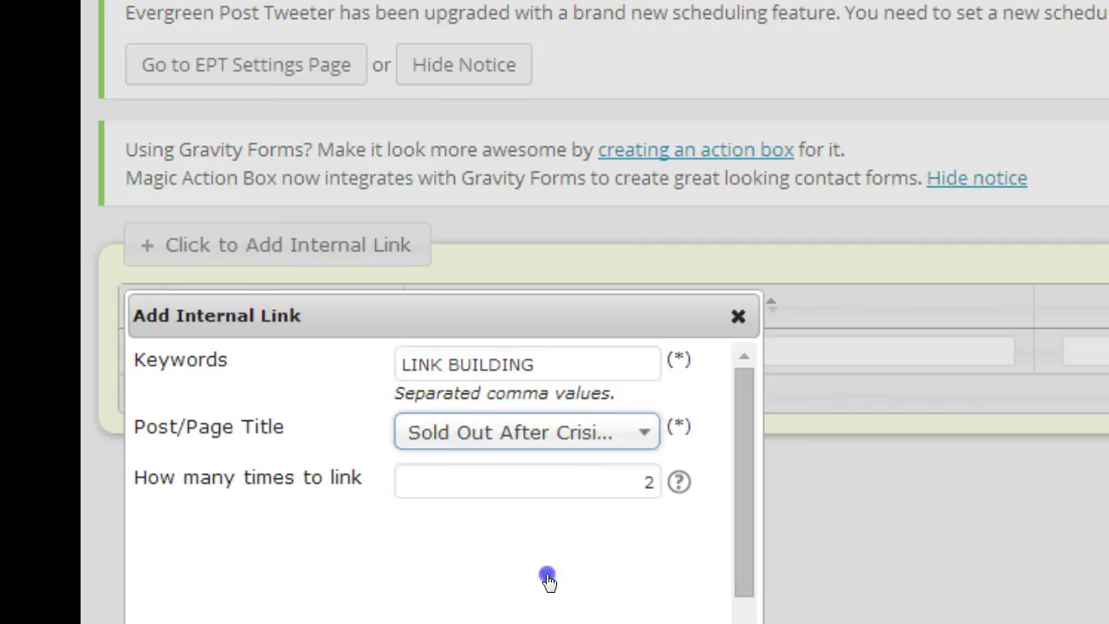
- Set the internal link's How many times to link value to 2, leave the form and open the External Cloaked page
click(651, 483)
key(BackSpace)
text(1)
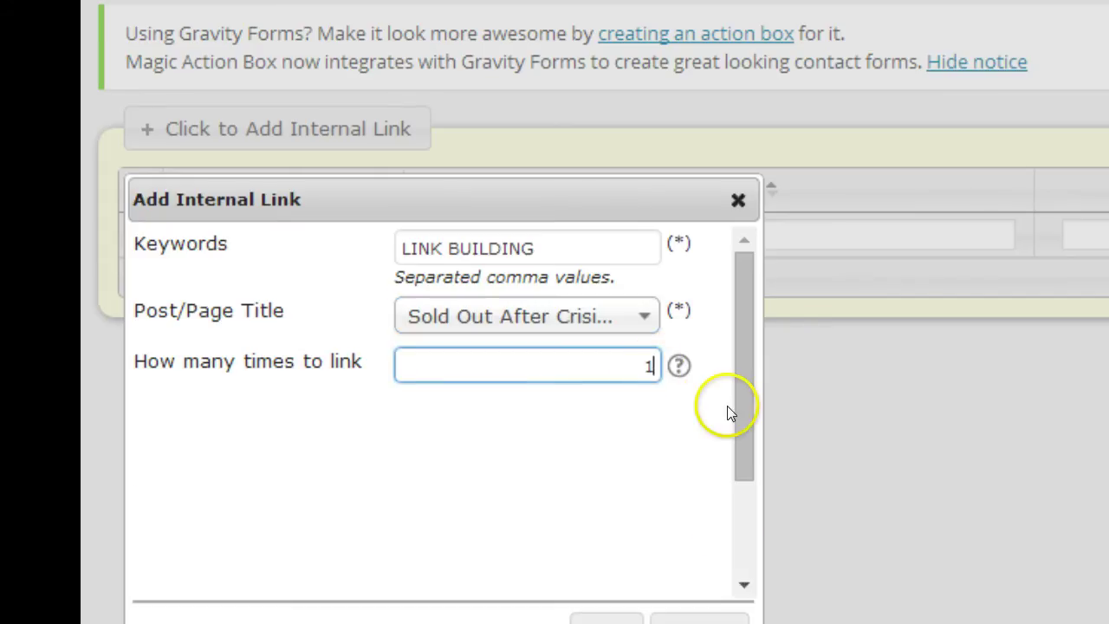
key(BackSpace)
text(2)
key(BackSpace)
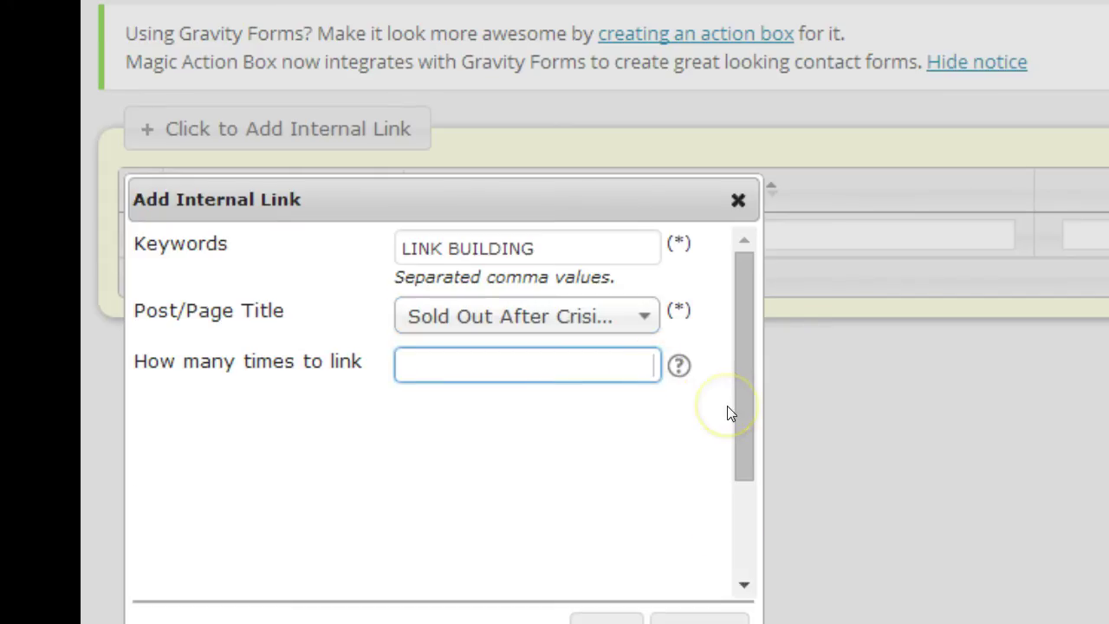
text(2)
click(678, 472)
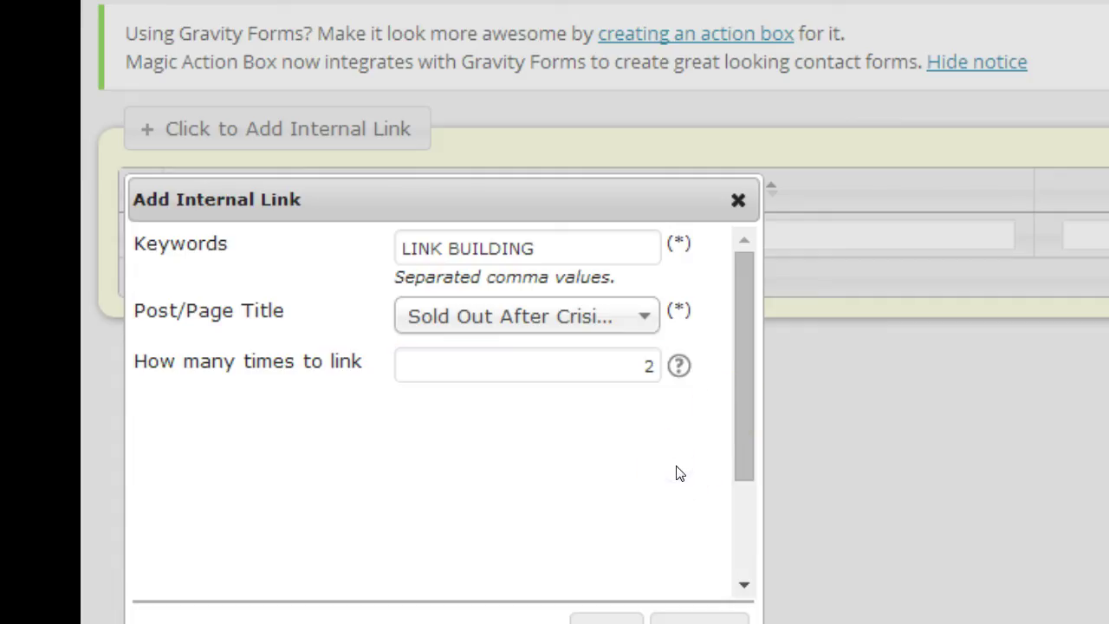
click(391, 601)
click(607, 597)
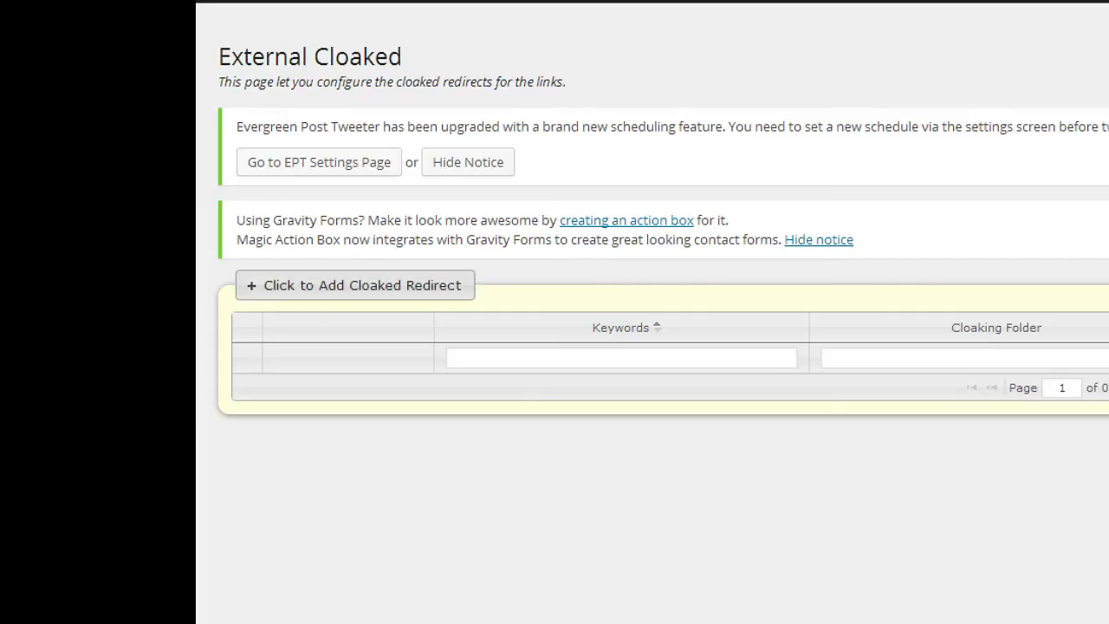
click(355, 285)
text(LIN)
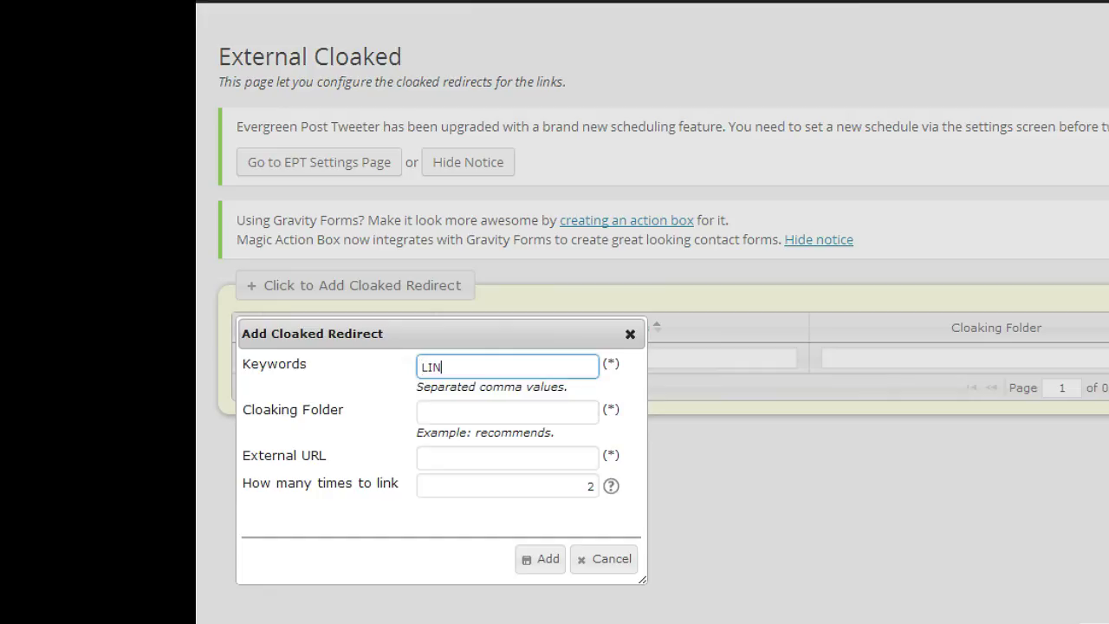
text(K BUILDINFG)
key(Tab)
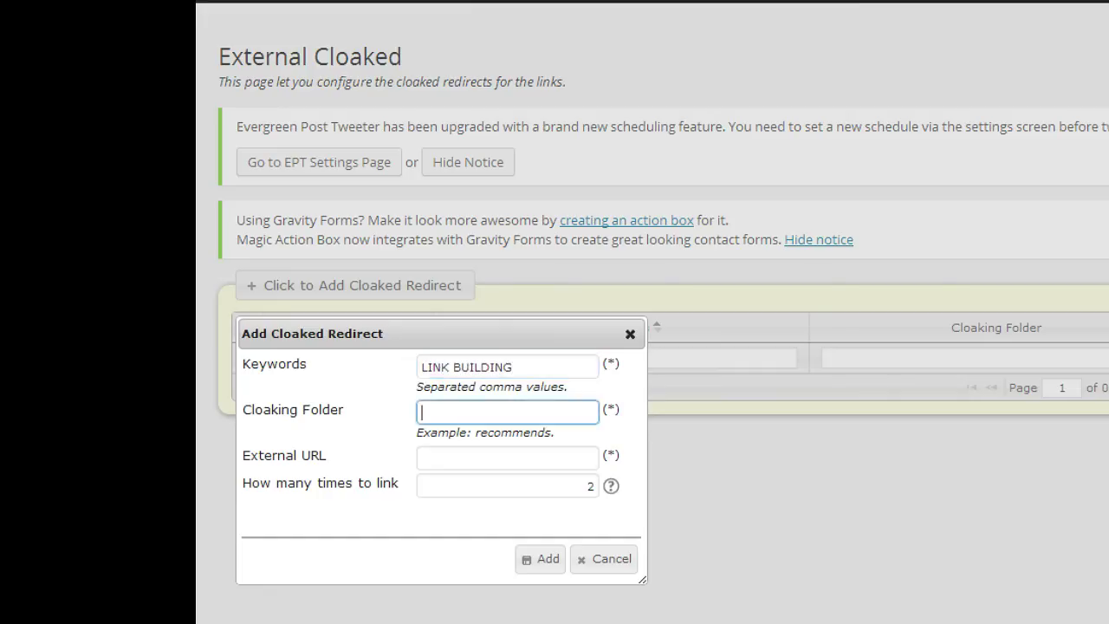
text(RESOURCE)
key(Tab)
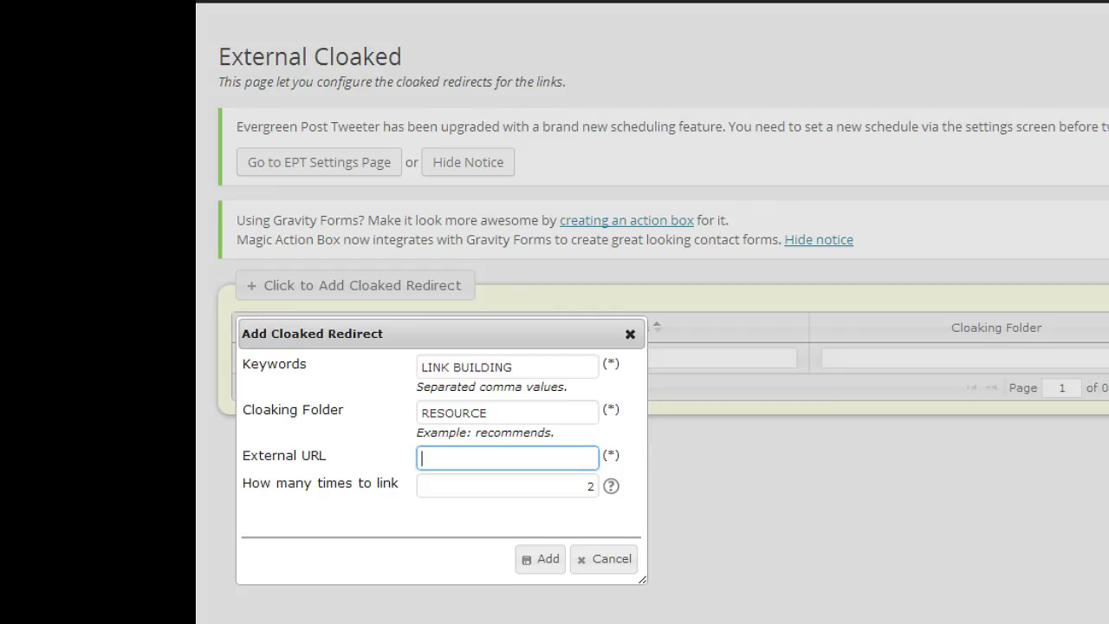
text(HTTP://YAHOO.COM)
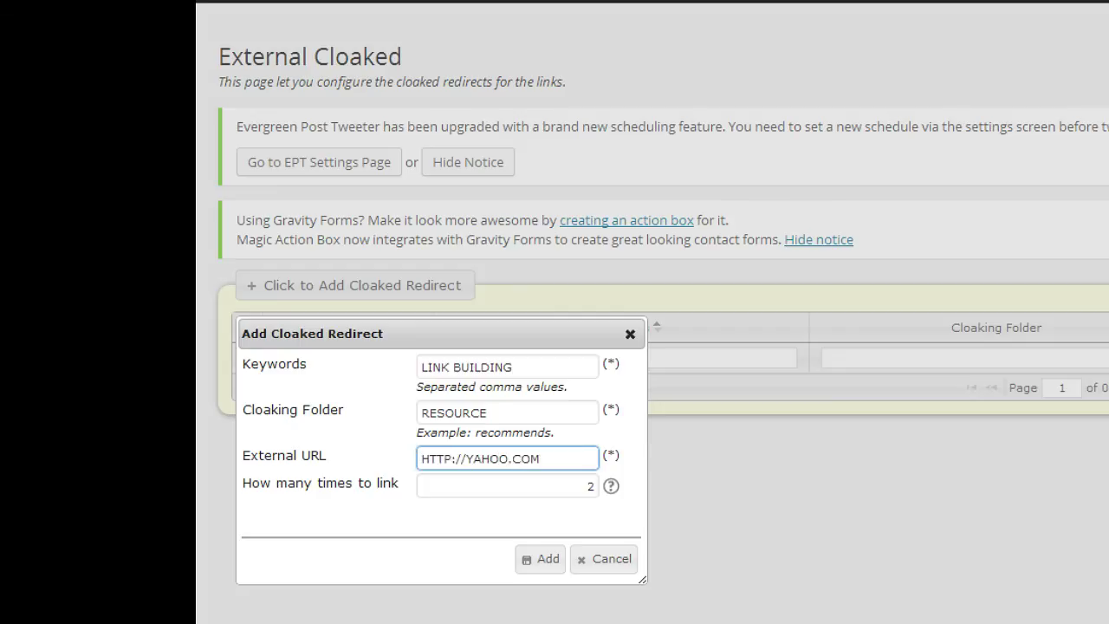
drag(398, 483, 243, 482)
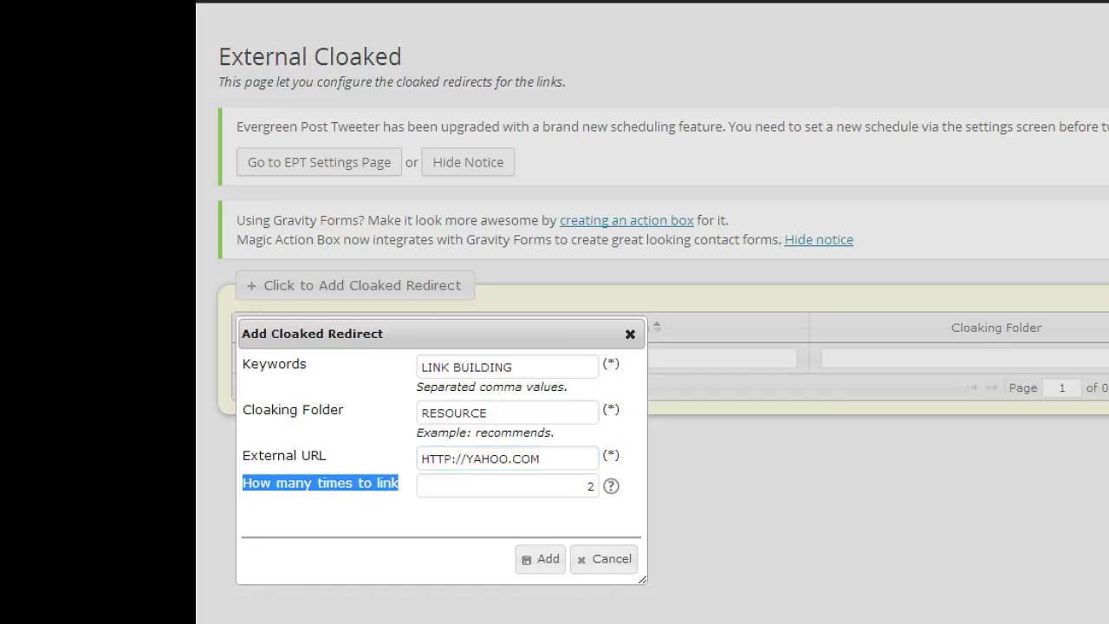
click(604, 559)
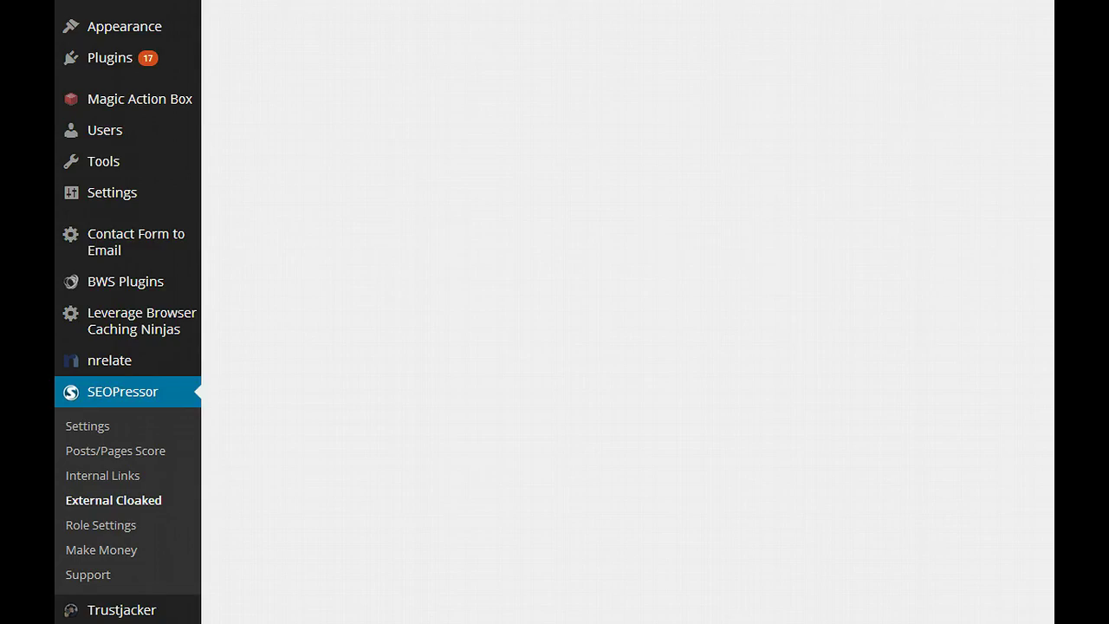
- View the WordPress Roles section of SEOPressor's Role Settings, then open the Make Money page
click(118, 532)
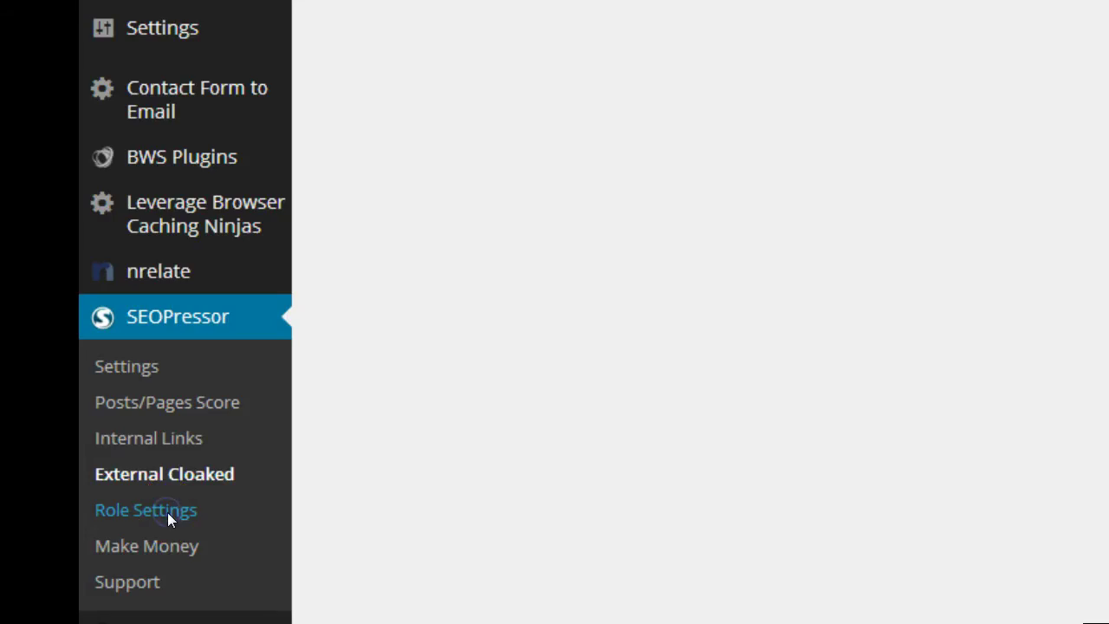
click(167, 512)
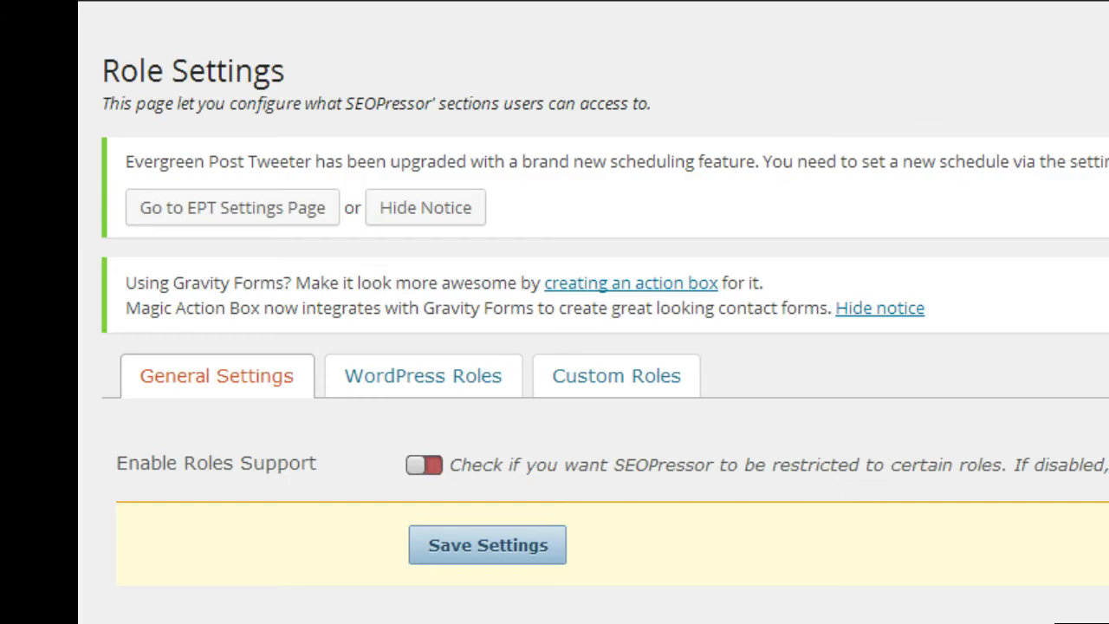
click(493, 390)
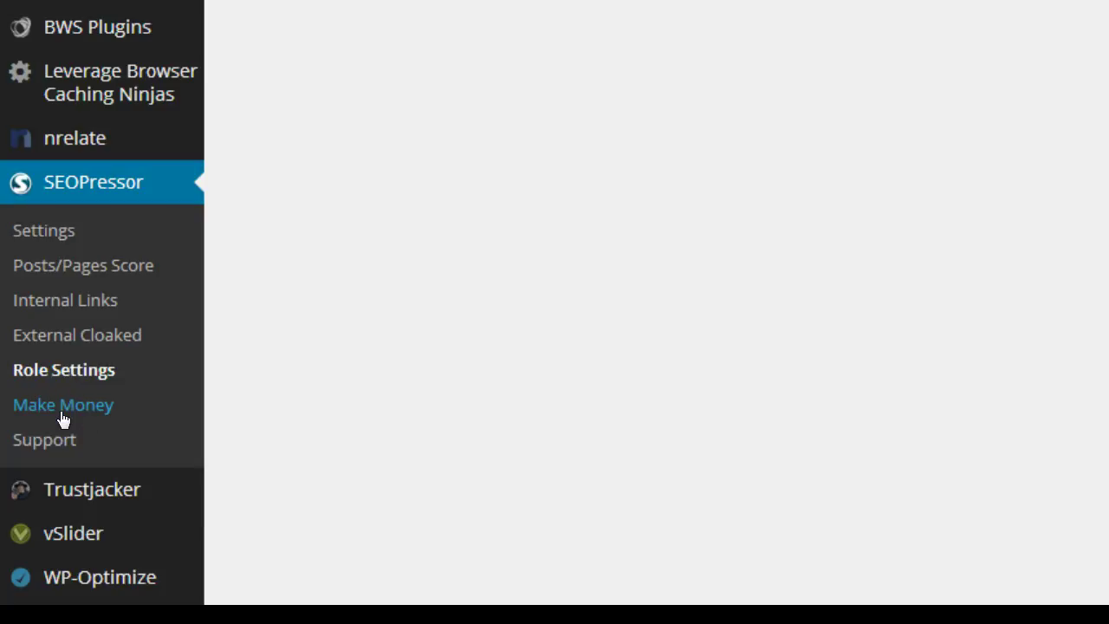
click(63, 418)
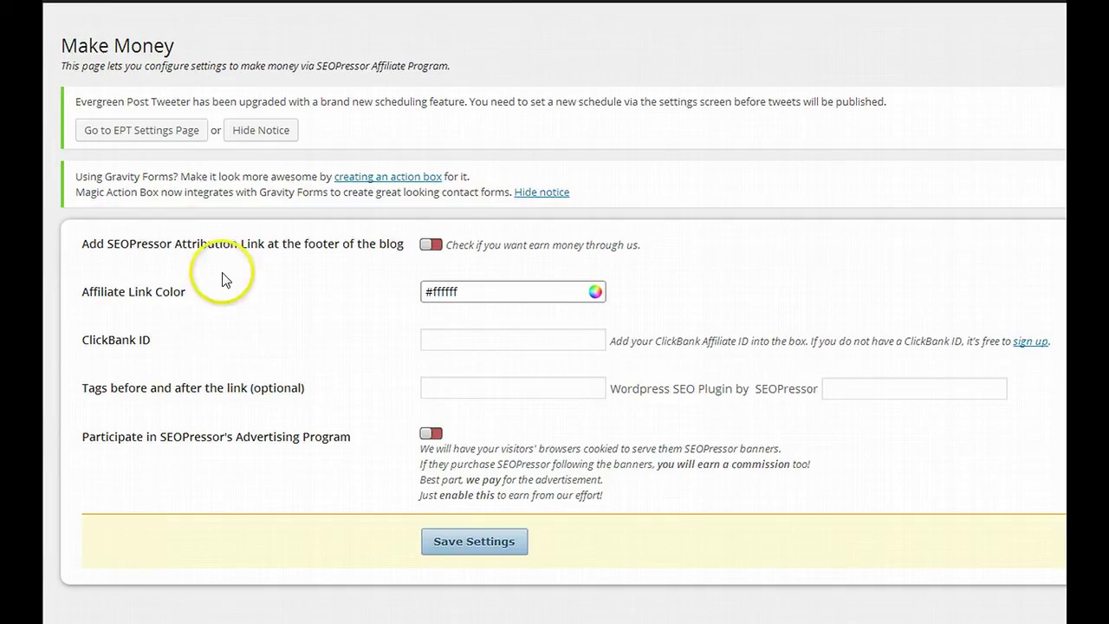
- Try turning on the SEOPressor attribution link for the blog footer, turn it back off and highlight the Affiliate Link Color setting
click(433, 246)
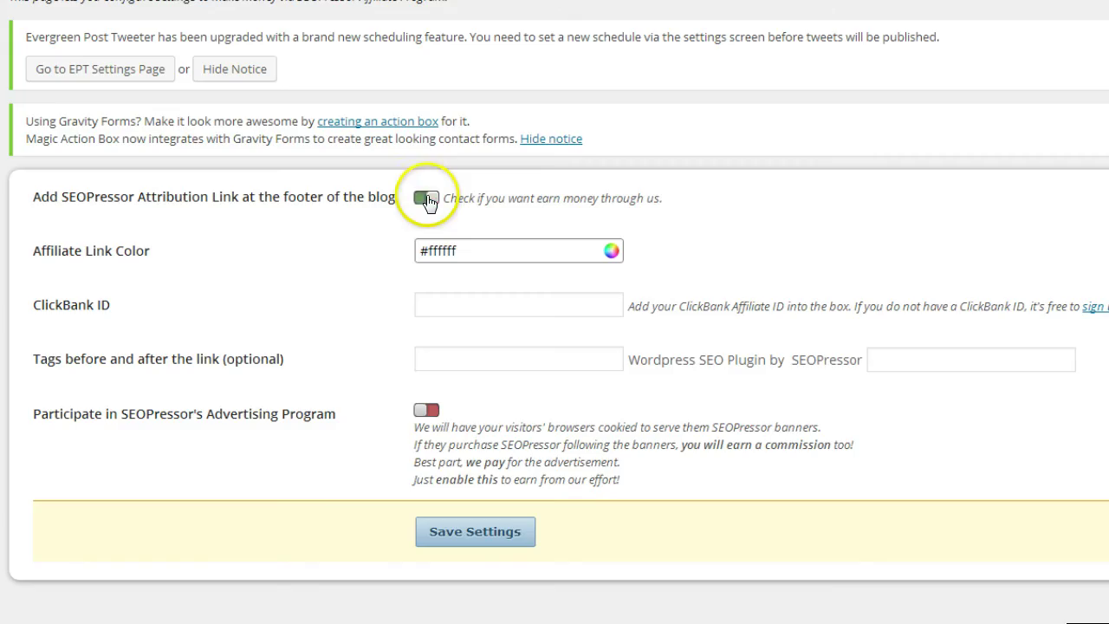
click(427, 201)
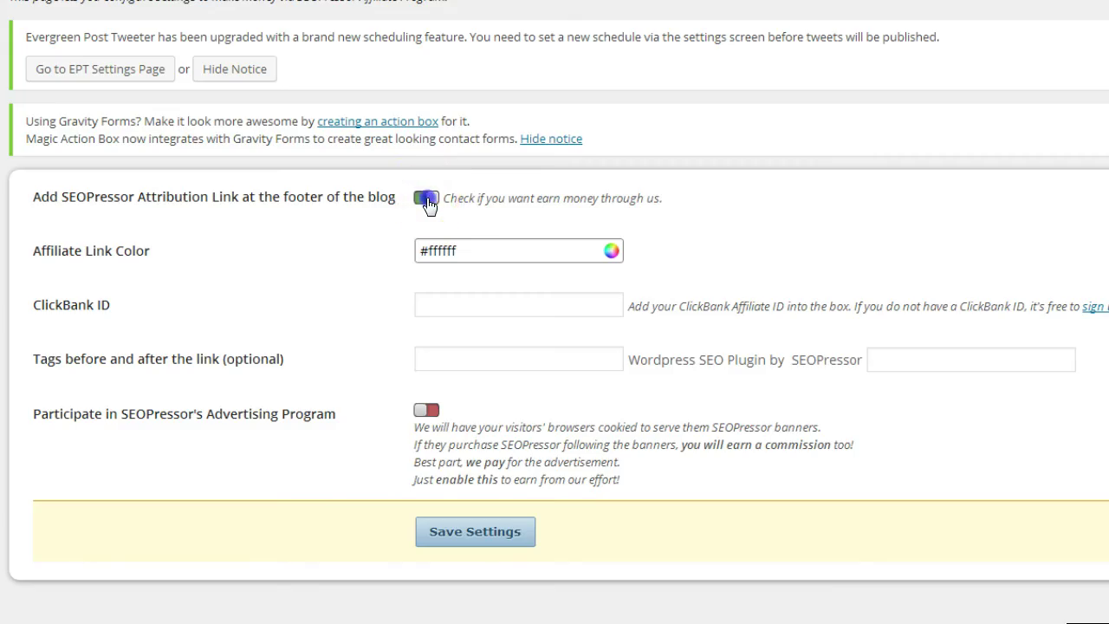
drag(147, 257, 29, 249)
click(166, 292)
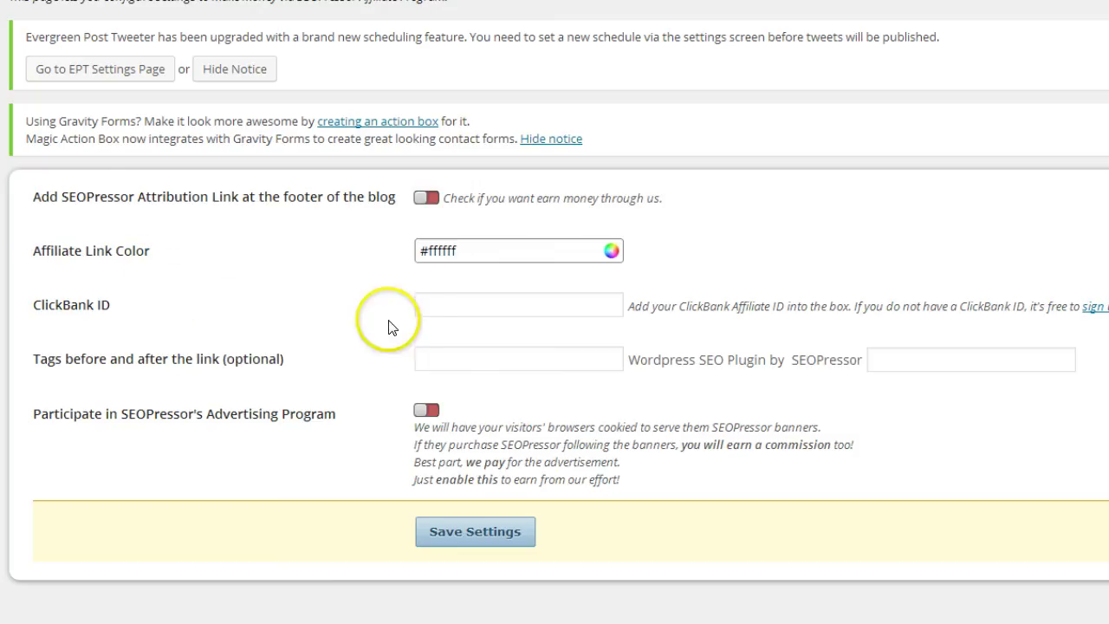
- Try the switch for SEOPressor's Advertising Program, leave it off and highlight the program's description, keeping the ClickBank ID empty
click(429, 305)
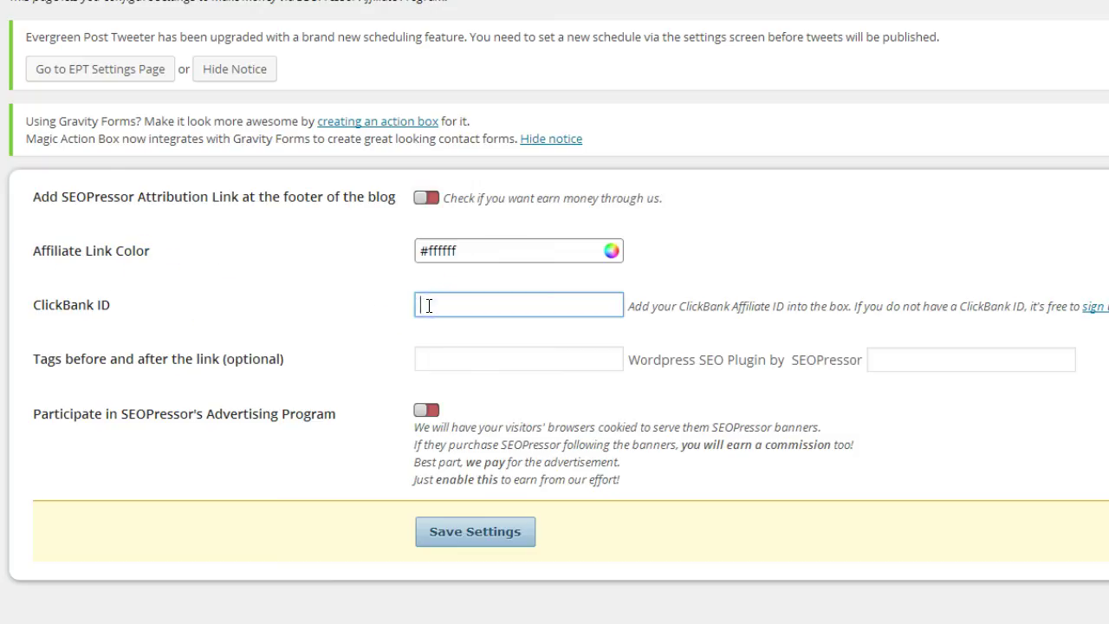
click(427, 412)
click(428, 412)
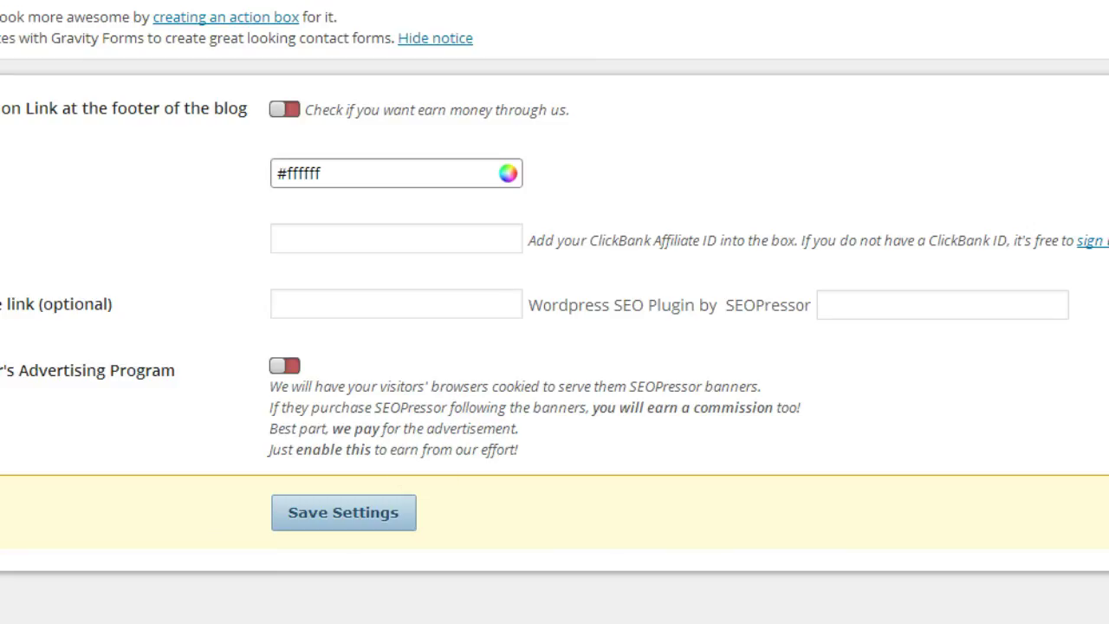
drag(520, 436, 272, 394)
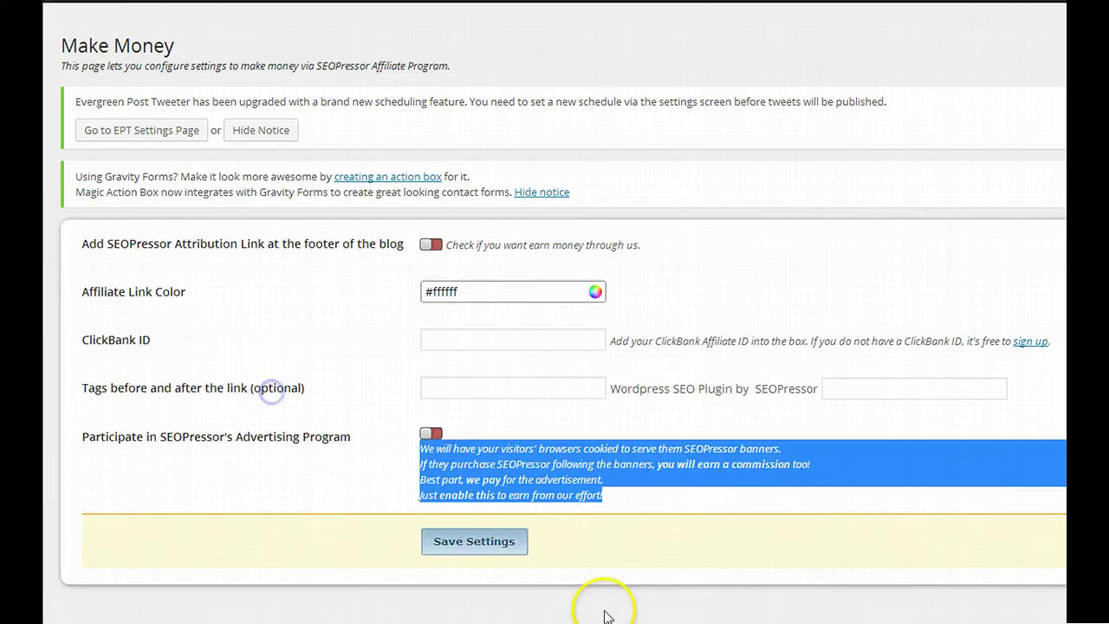
click(523, 616)
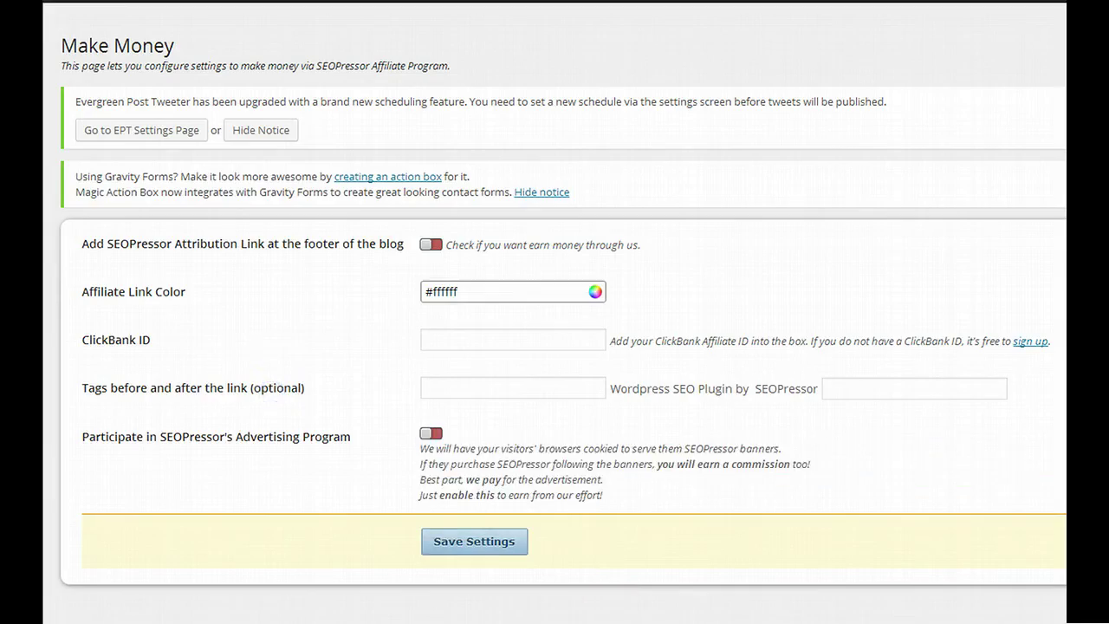
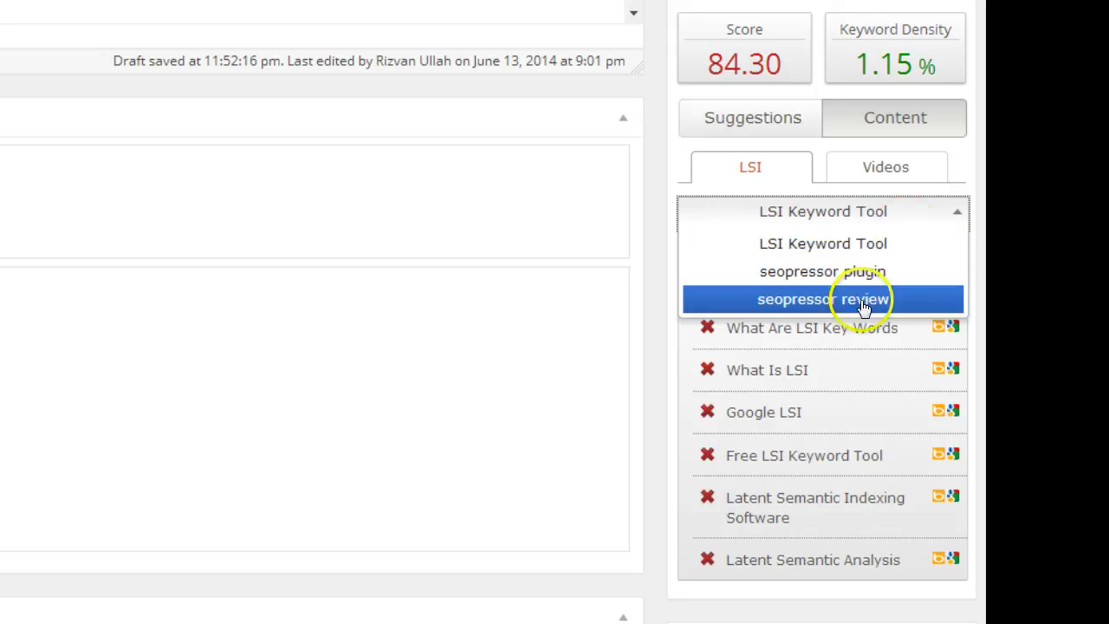
- View the post's LSI suggestions for seopressor review, then those for LSI Keyword Tool
click(867, 300)
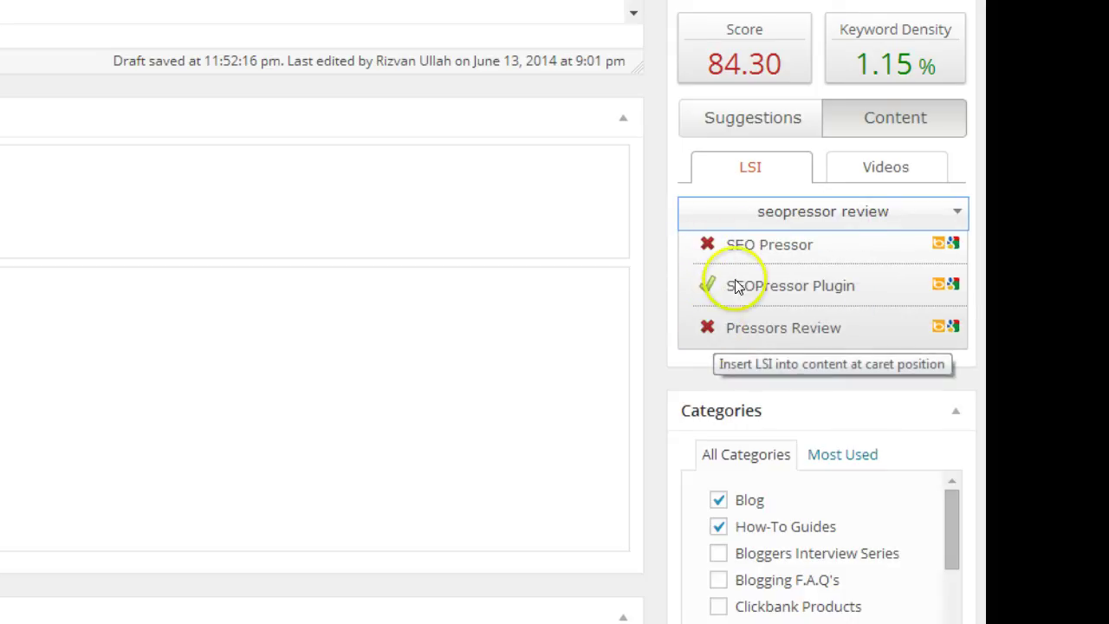
click(760, 213)
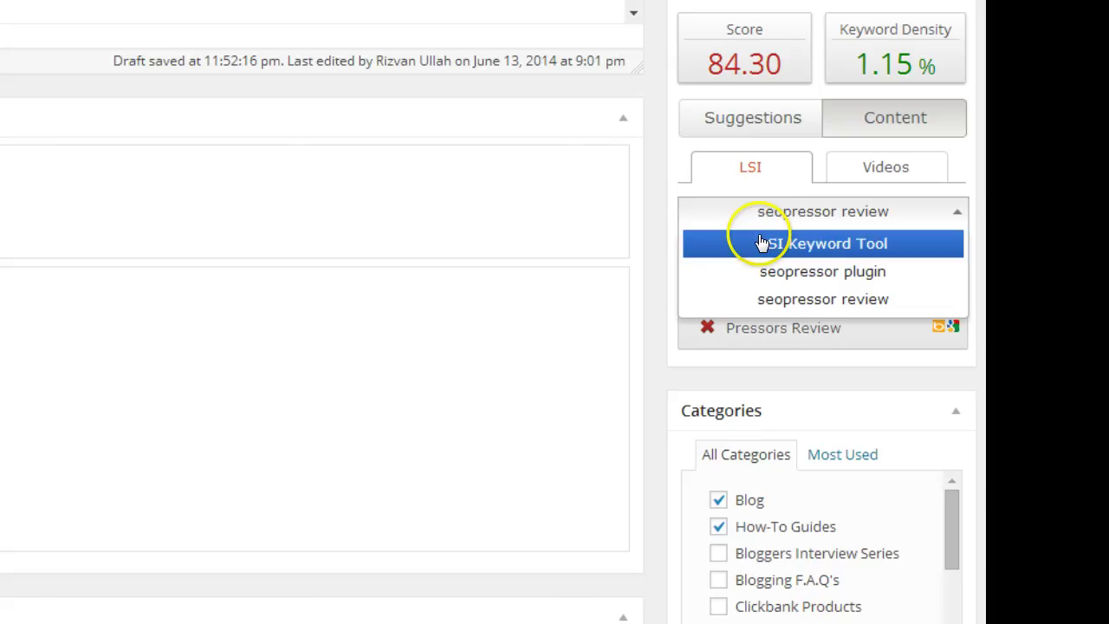
click(761, 243)
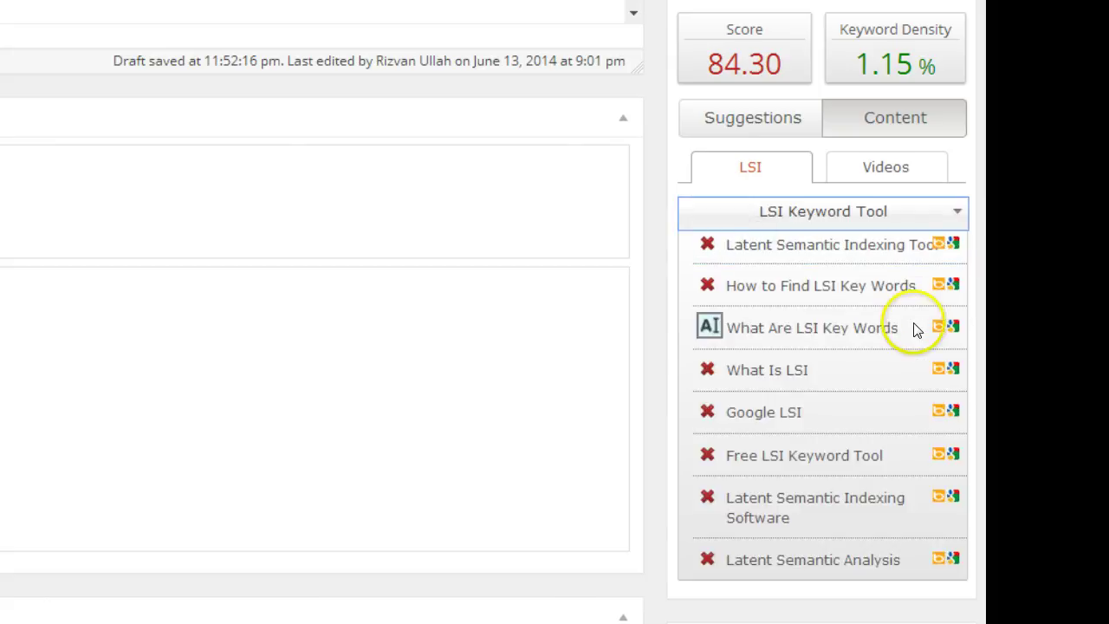
- Add the LSI suggestion "What Are LSI Key Words" to the post content and refresh the SEOPressor analysis
drag(901, 327, 741, 320)
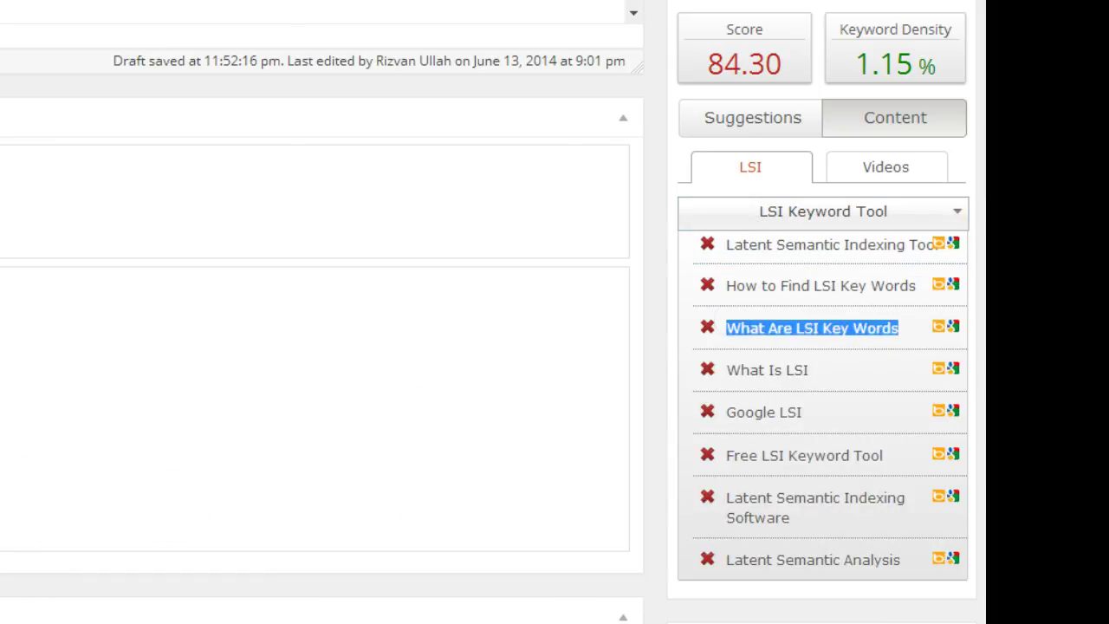
scroll(572, 84, down, 1)
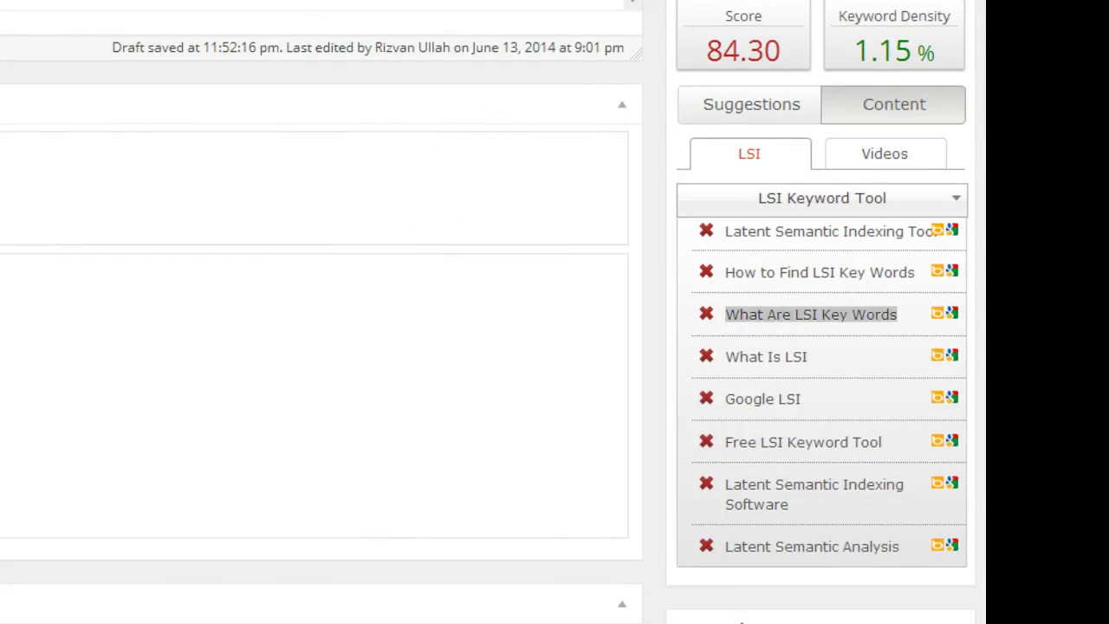
scroll(705, 186, up, 3)
click(712, 189)
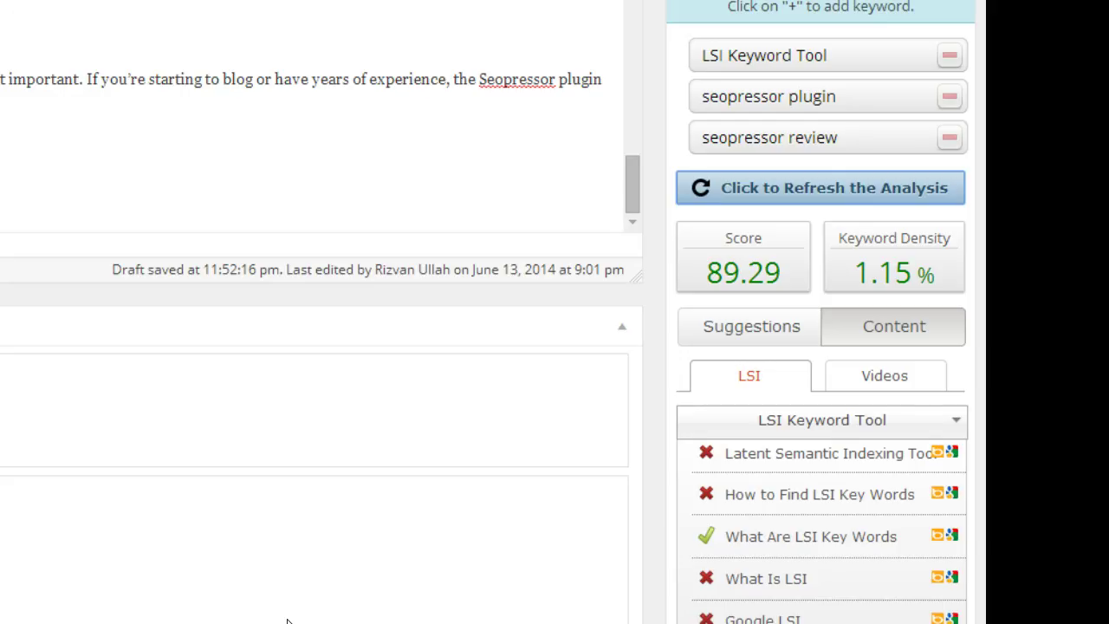
- Reopen the content suggestions and select LSI Keyword Tool to review its LSI terms
scroll(878, 347, down, 3)
click(886, 116)
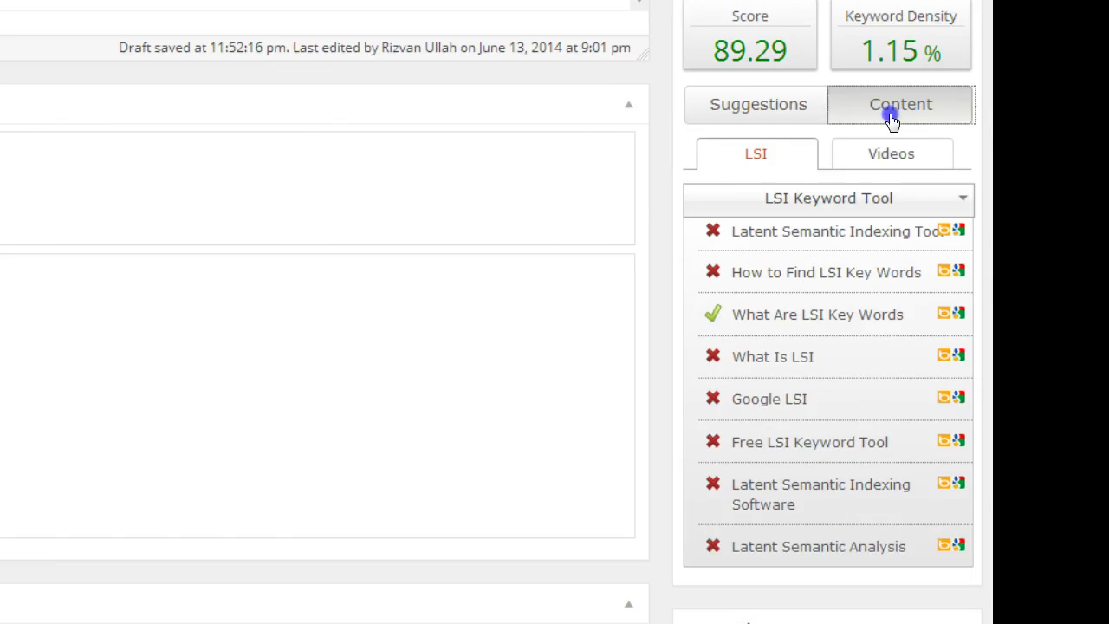
click(858, 201)
click(847, 232)
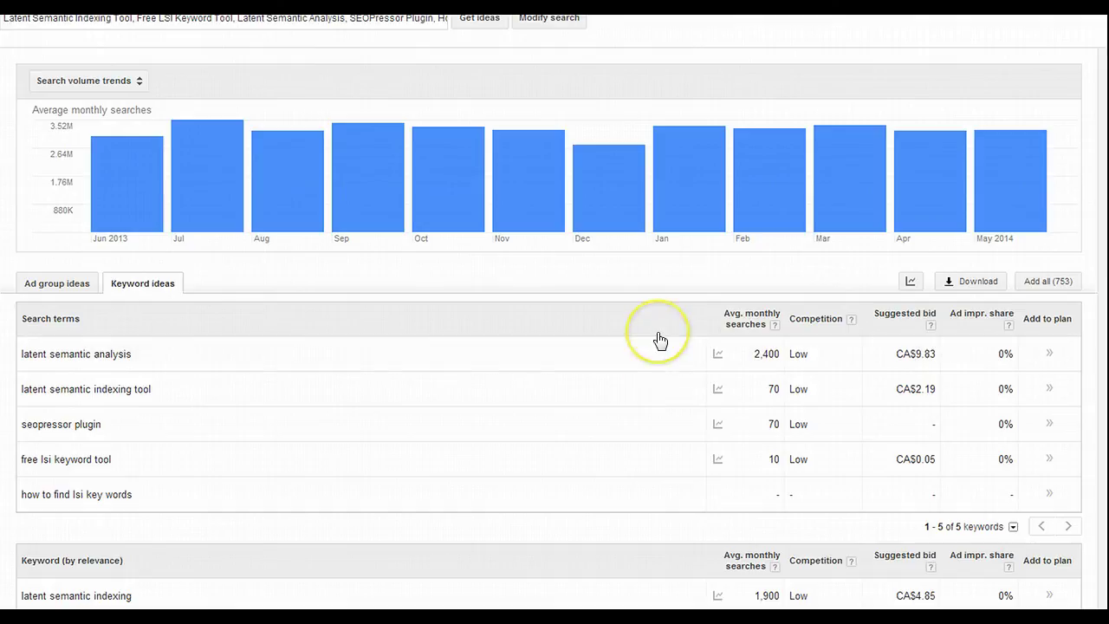
- Examine the monthly search charts of the LSI search terms in Google Keyword Planner, including latent semantic analysis for May 2014
mouse_move(717, 355)
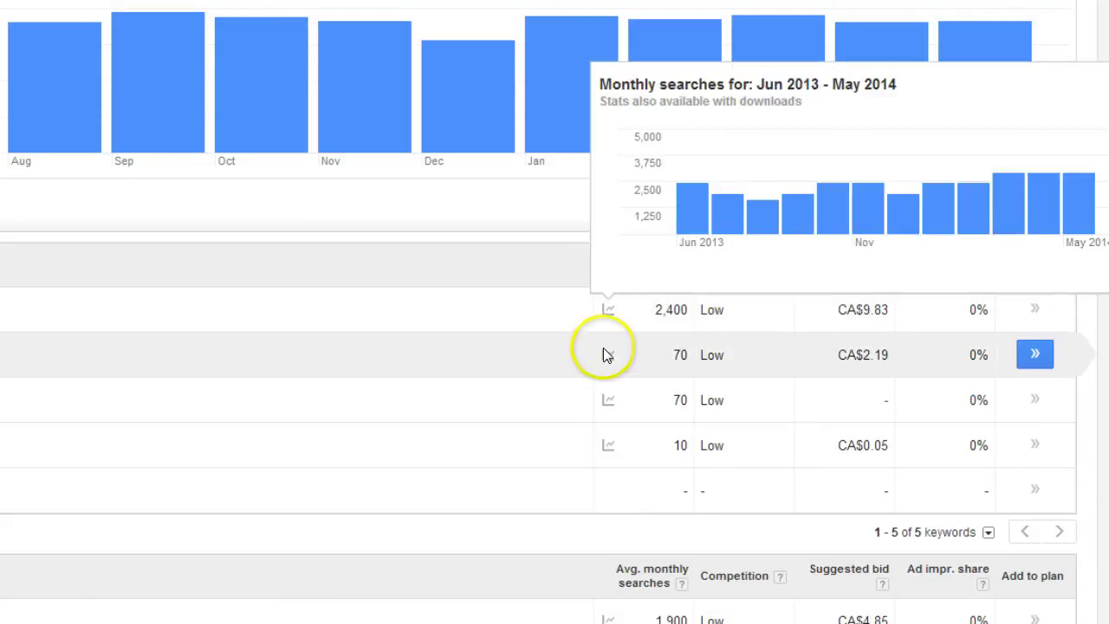
mouse_move(609, 400)
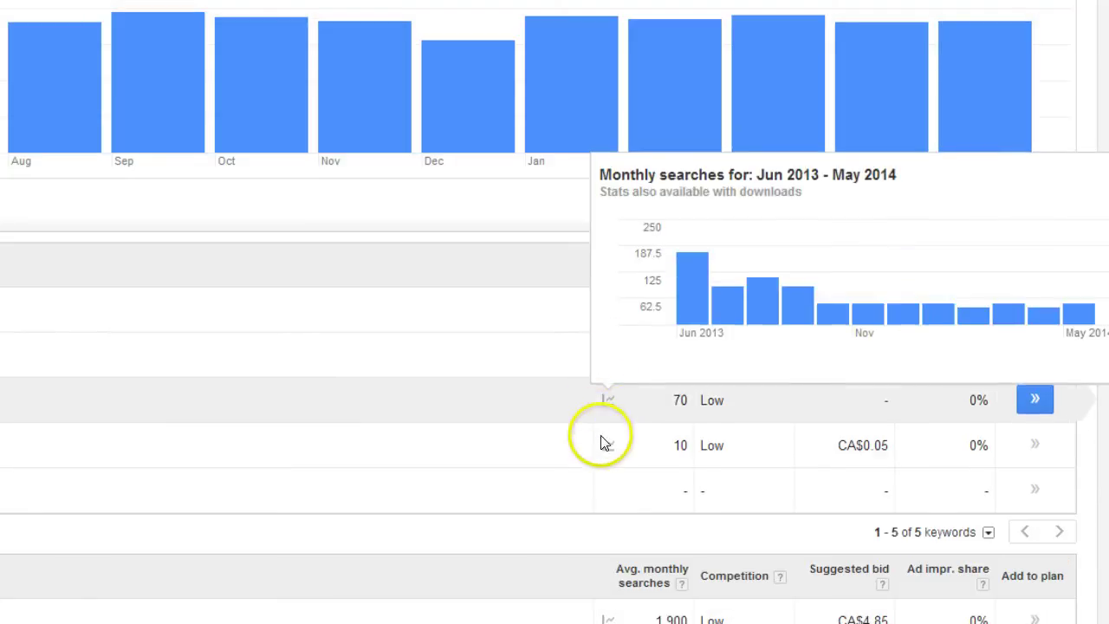
mouse_move(608, 445)
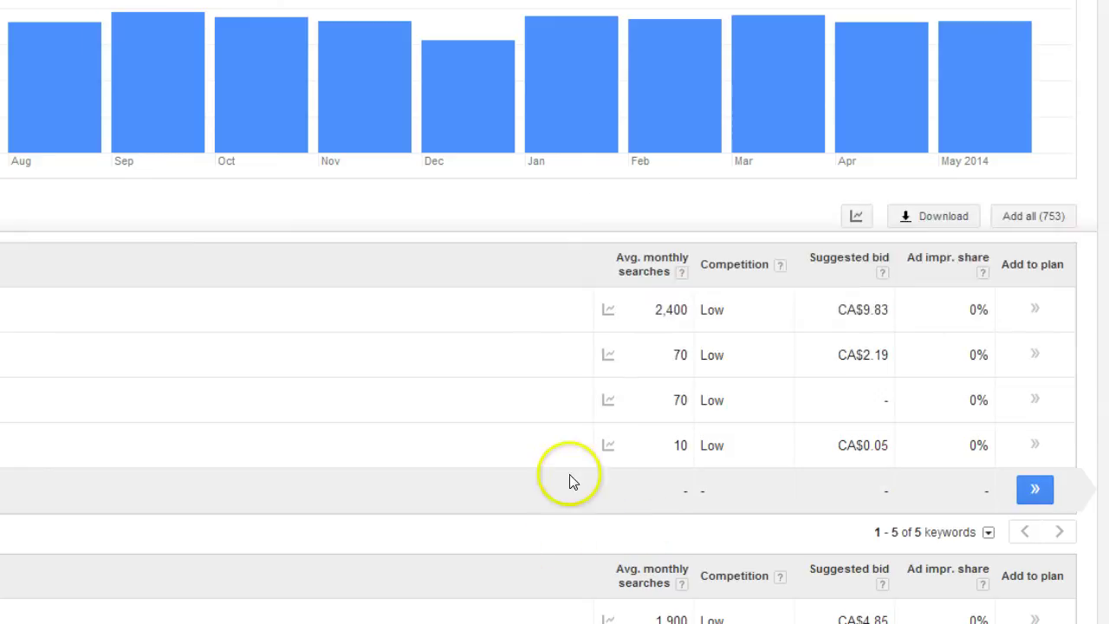
mouse_move(607, 314)
mouse_move(1083, 223)
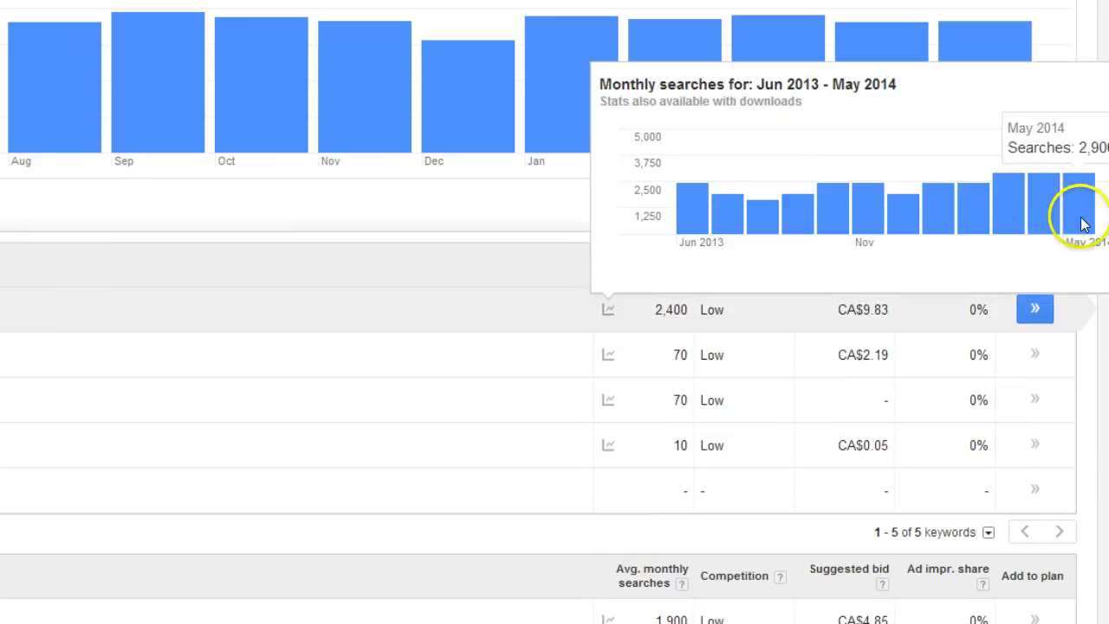
mouse_move(609, 355)
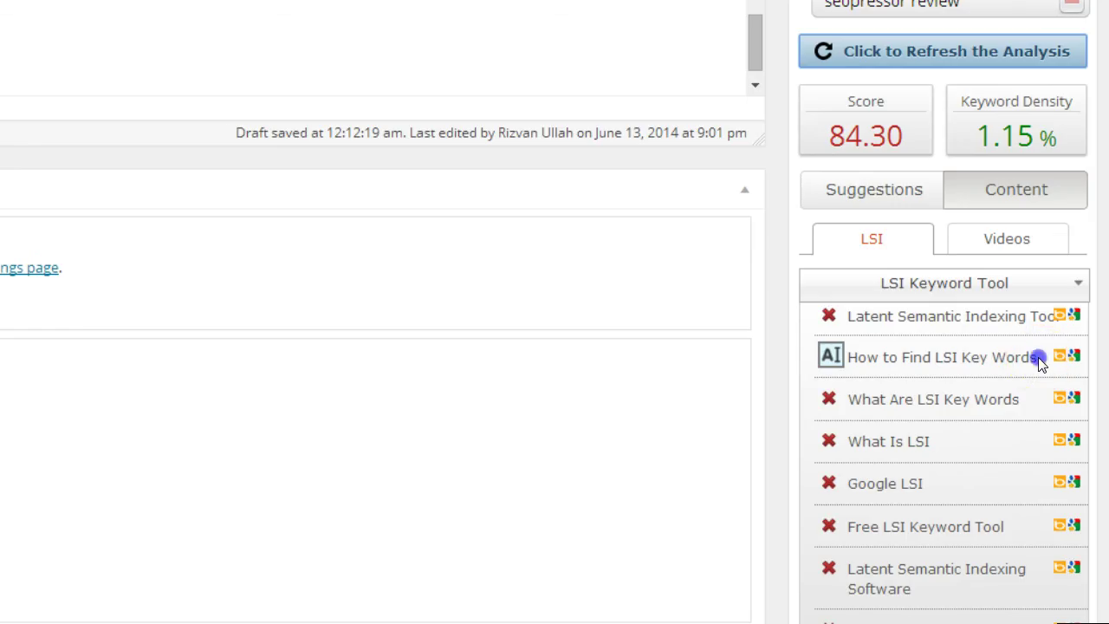
- Insert the LSI suggestion "How to Find LSI Key Words" near the end of the post content and refresh the SEOPressor analysis
drag(1054, 392, 928, 392)
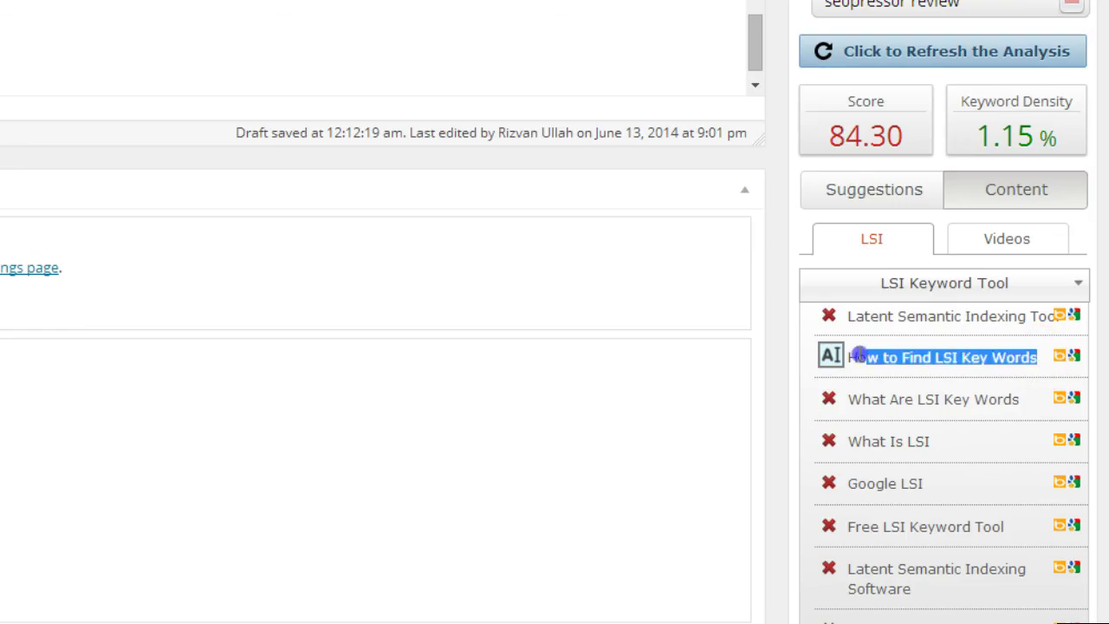
click(168, 185)
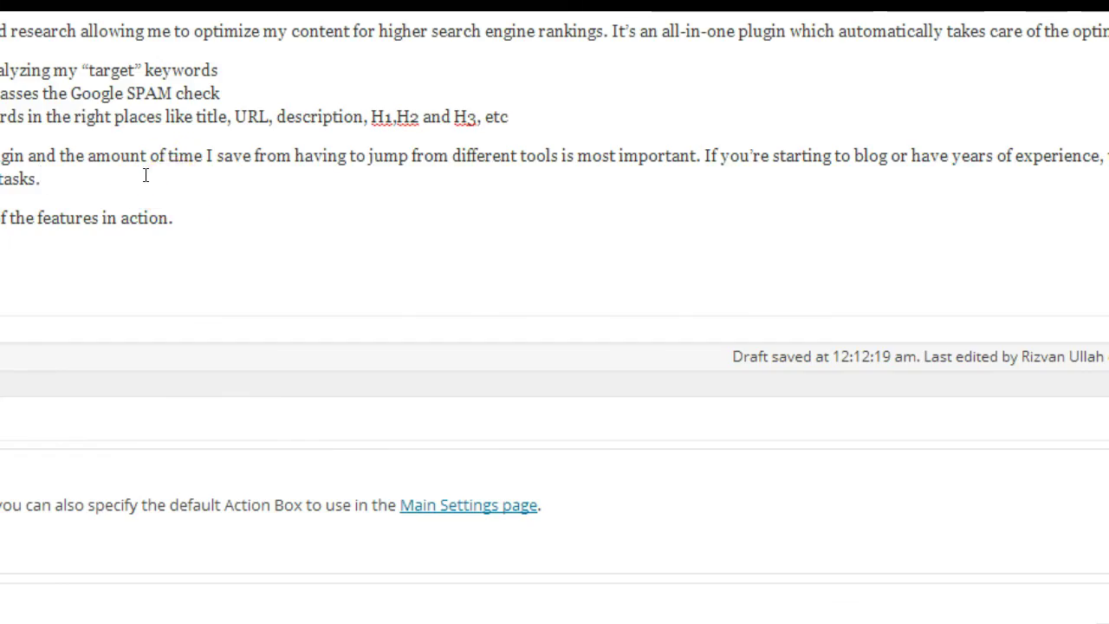
text(How to Find LSI Key Words)
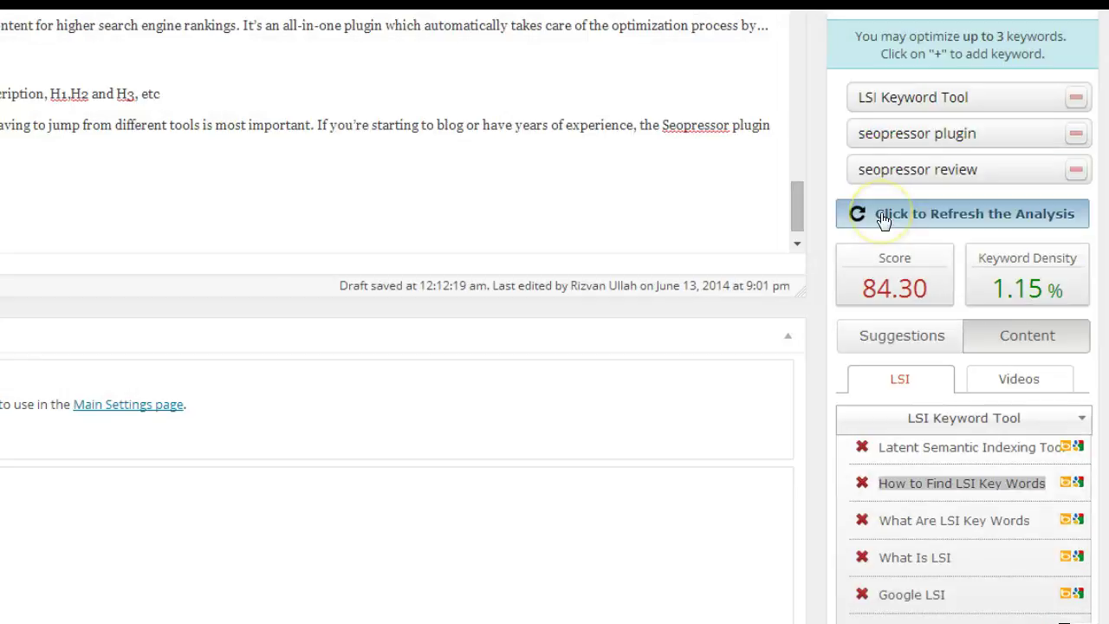
click(884, 219)
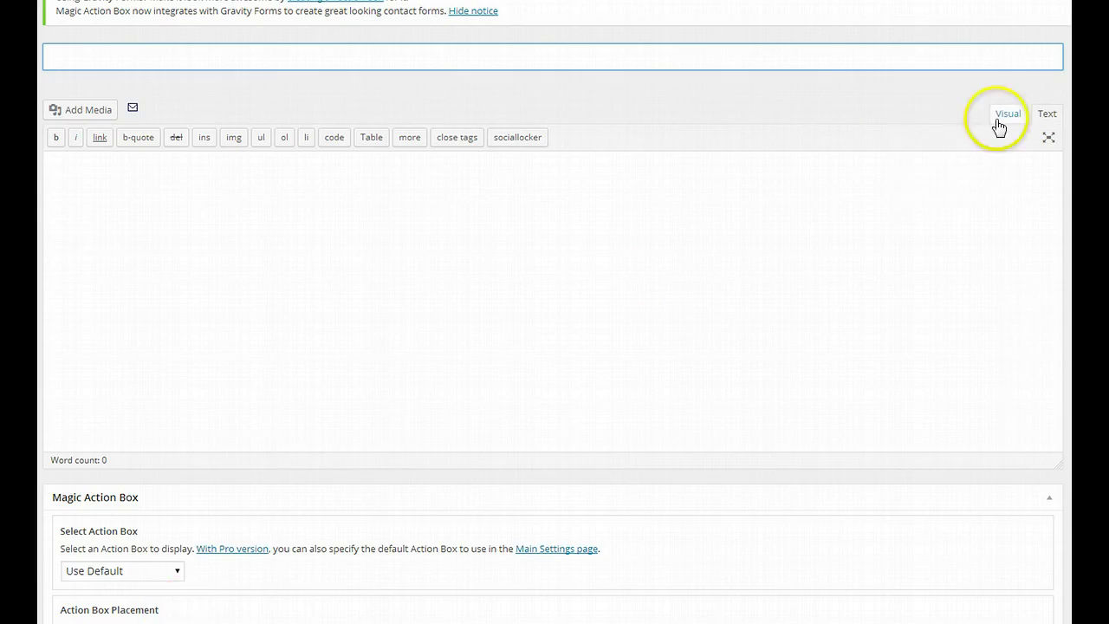
- Paste the copied review article's HTML into the new post's text editor and show it in the visual editor
click(155, 205)
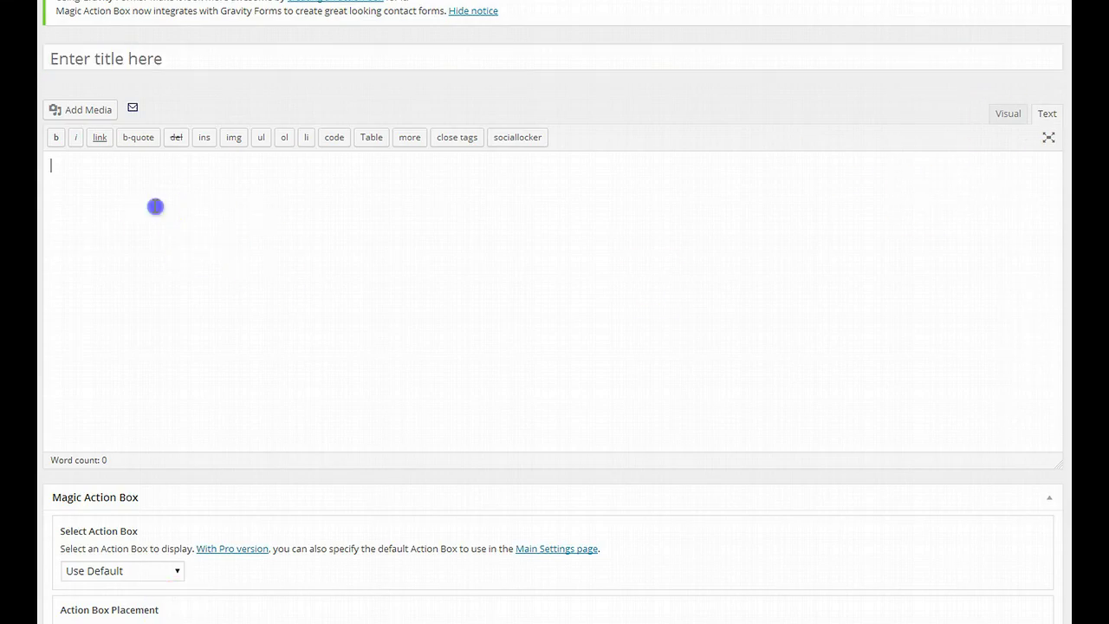
key(ctrl+v)
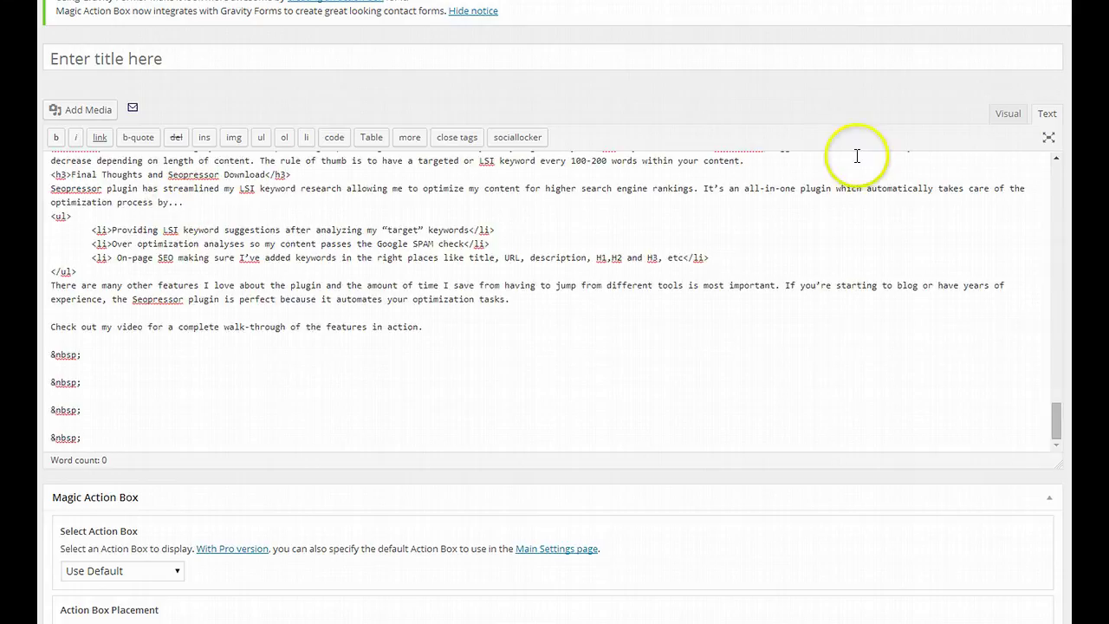
click(1004, 117)
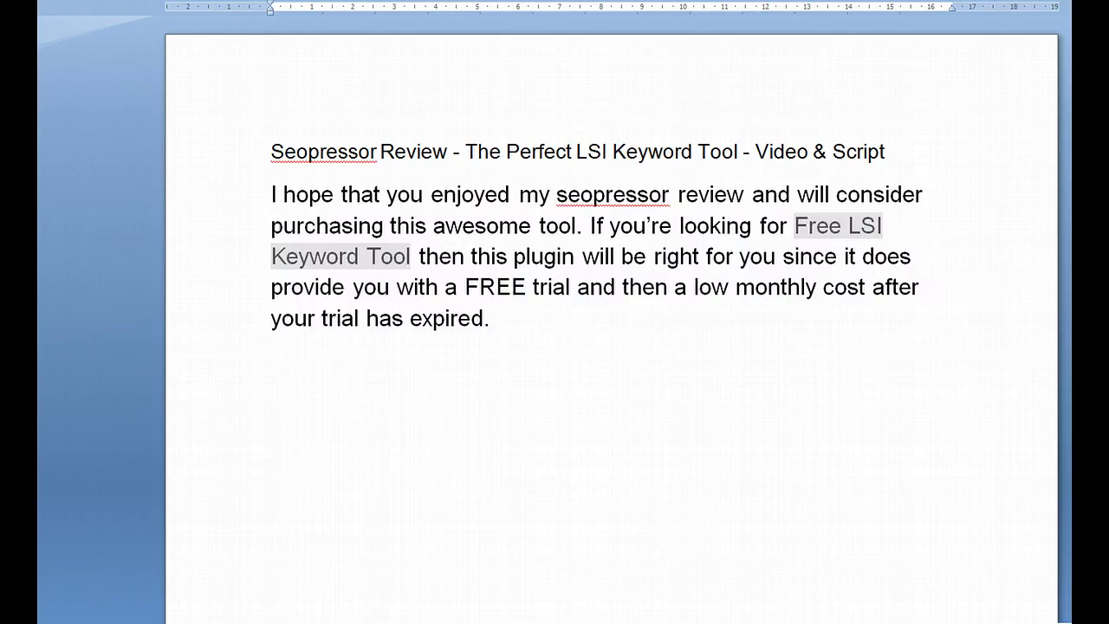
- Copy the headline "Seopressor Review - The Perfect LSI Keyword Tool - Video & Script" from the Word document into the WordPress post's title
triple_click(730, 258)
click(750, 173)
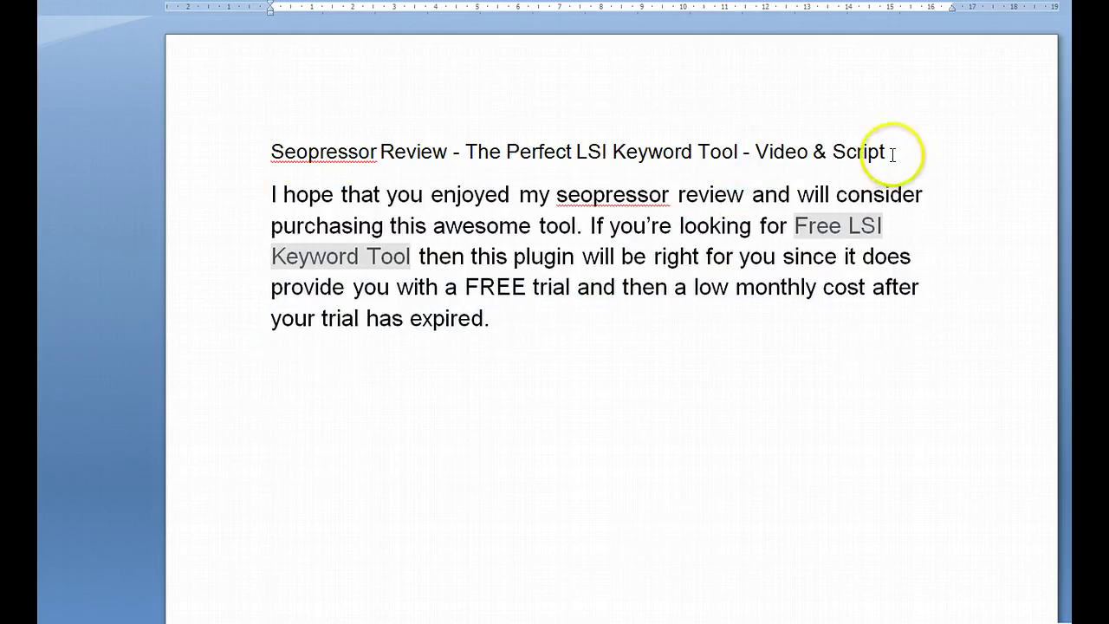
drag(888, 153, 329, 149)
key(ctrl+c)
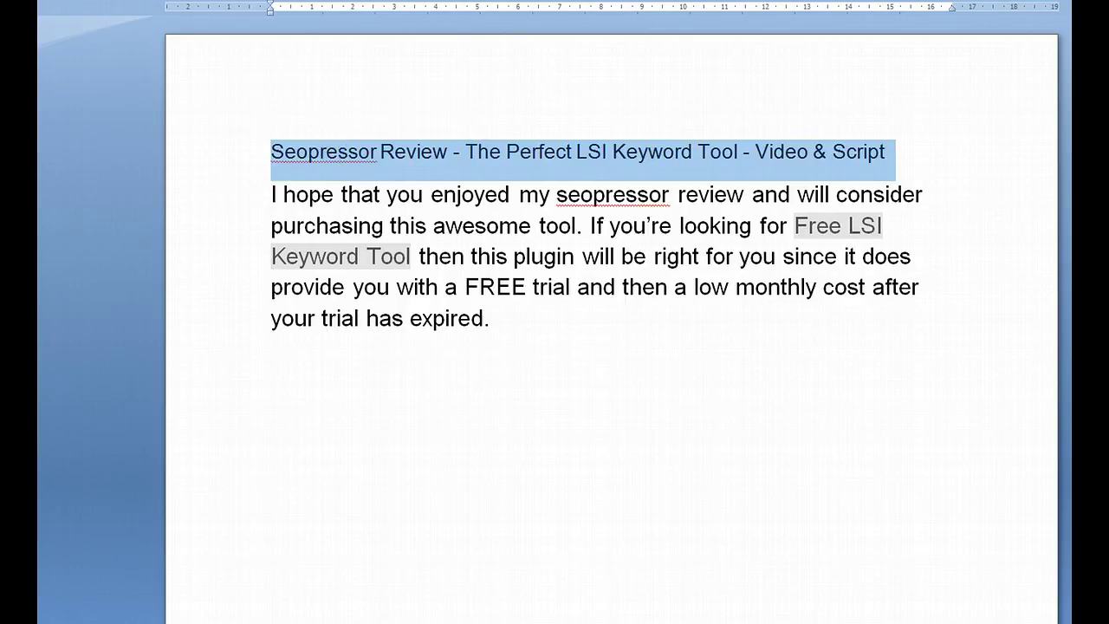
key(alt+Tab)
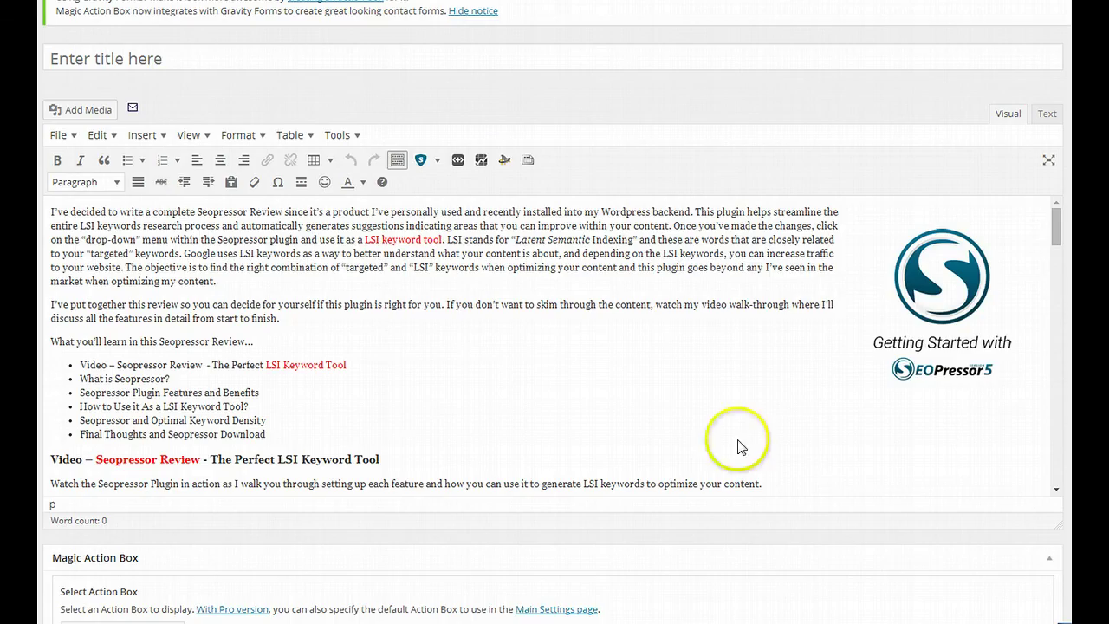
click(166, 53)
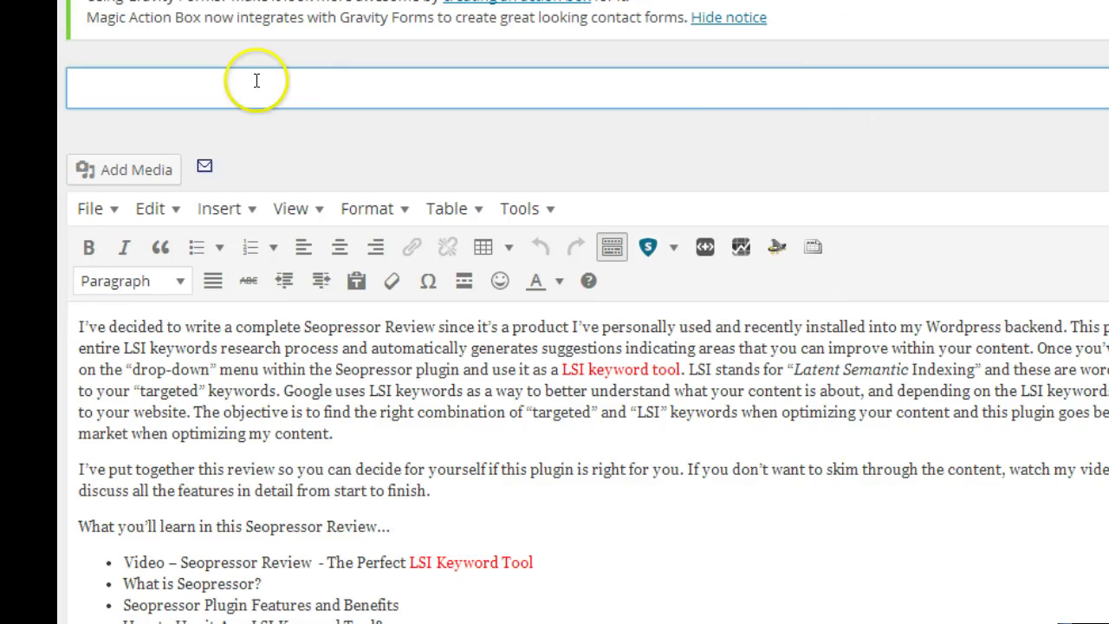
key(ctrl+v)
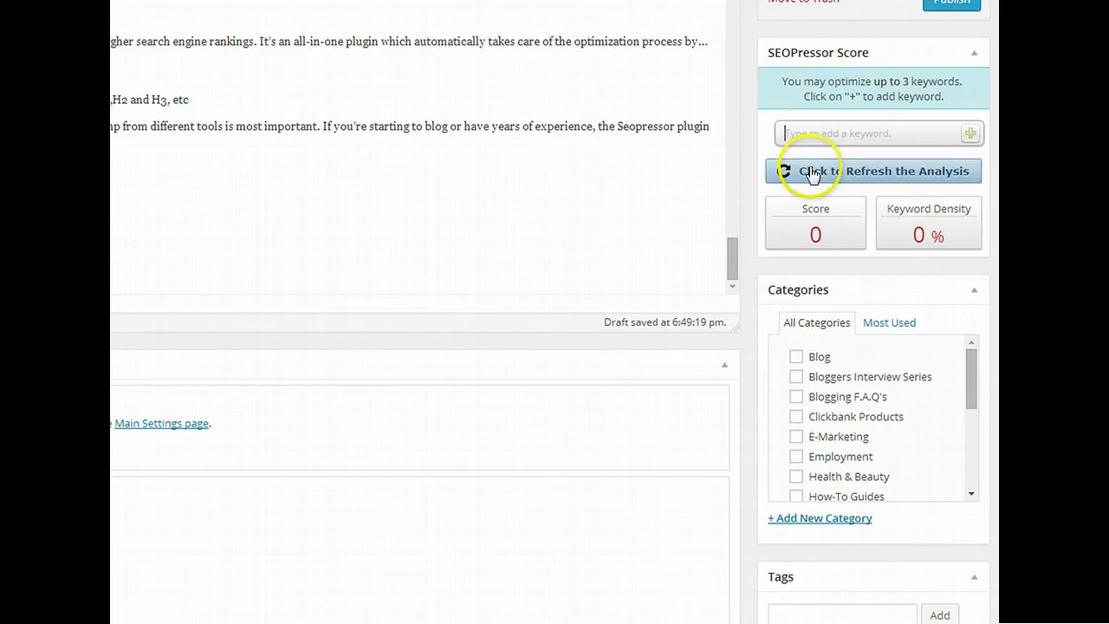
- Add the three target keywords LSI Keyword Tool, seopressor plugin and seopressor review to the post's SEOPressor analysis
click(810, 139)
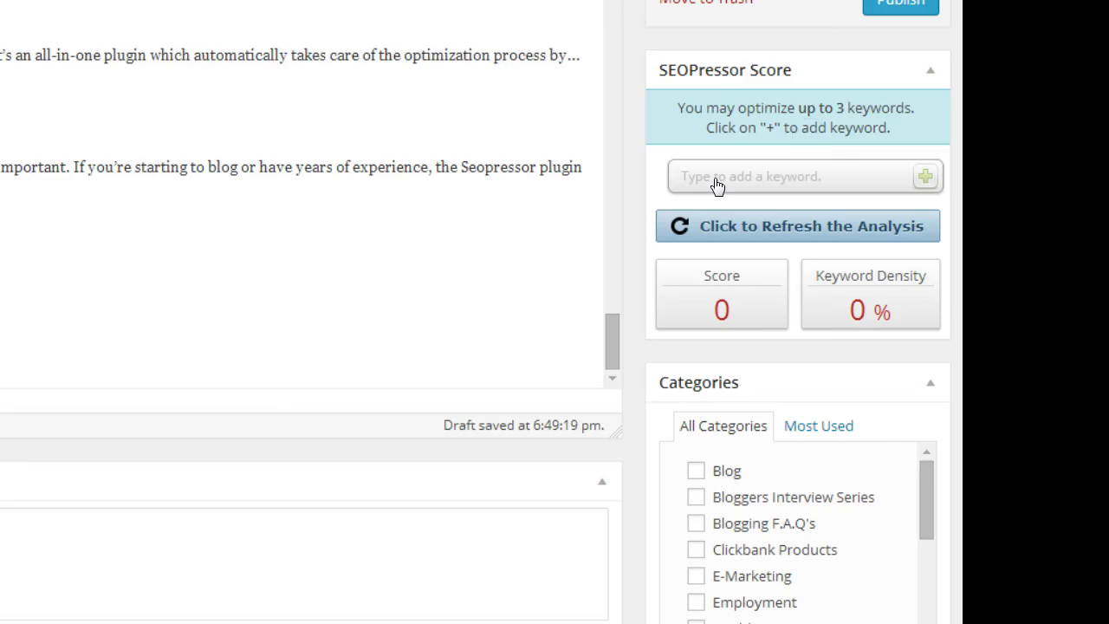
text(lsi)
click(720, 207)
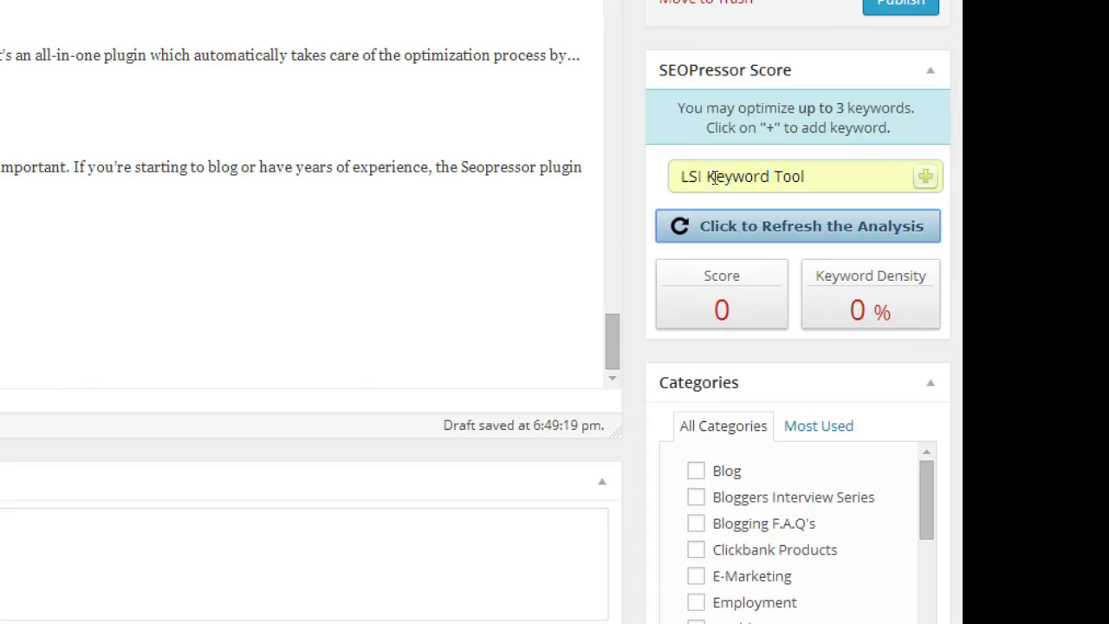
click(925, 177)
text(seopressor plugin)
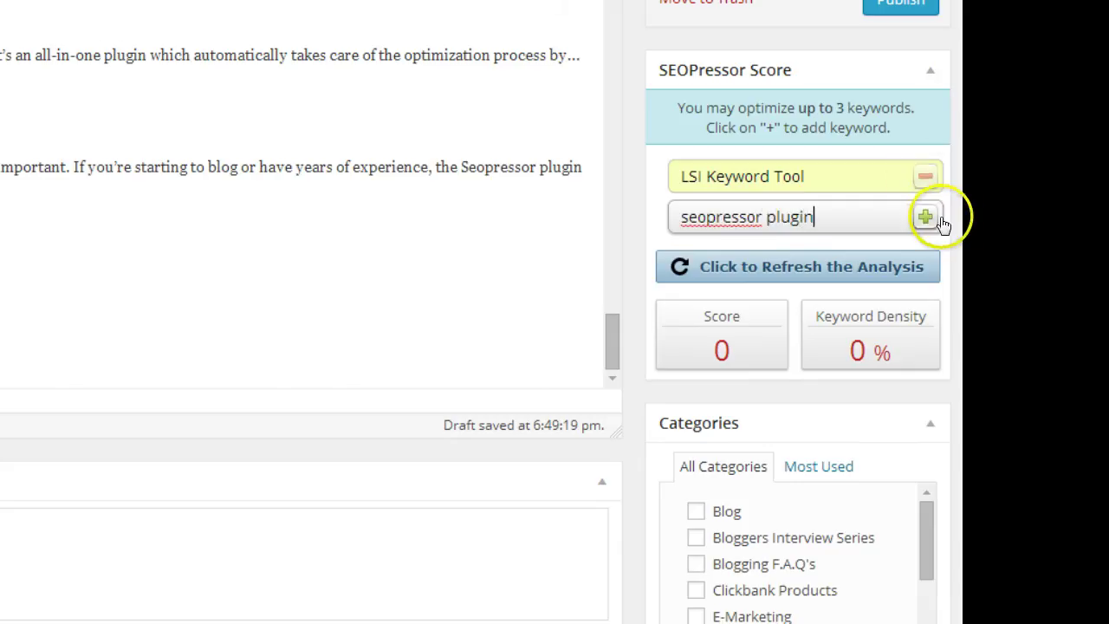
click(926, 217)
text(sei)
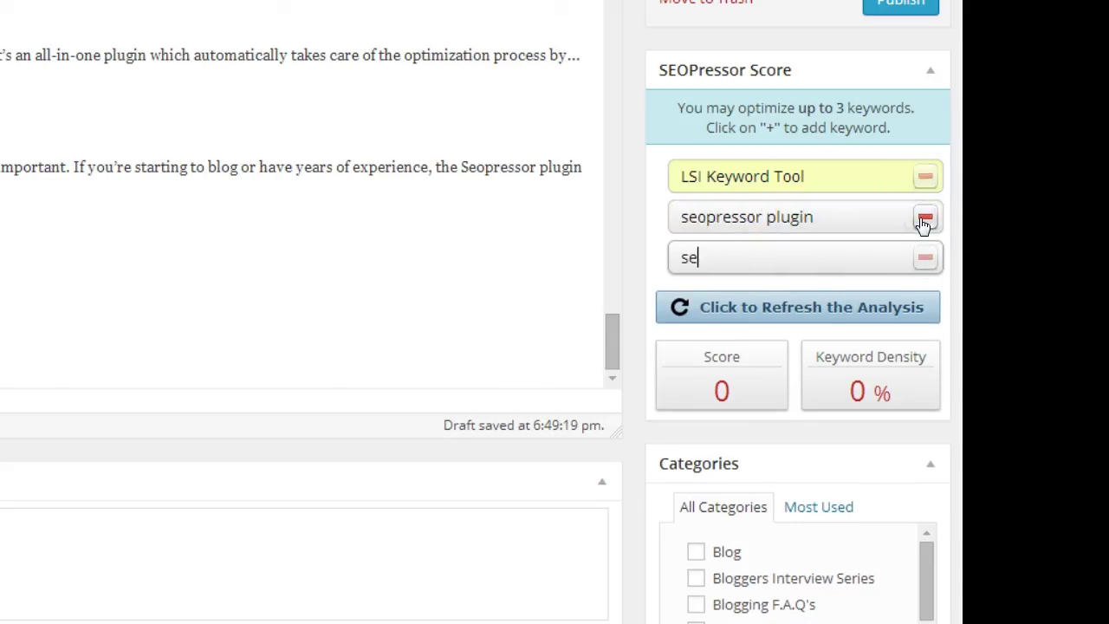
text(pressor)
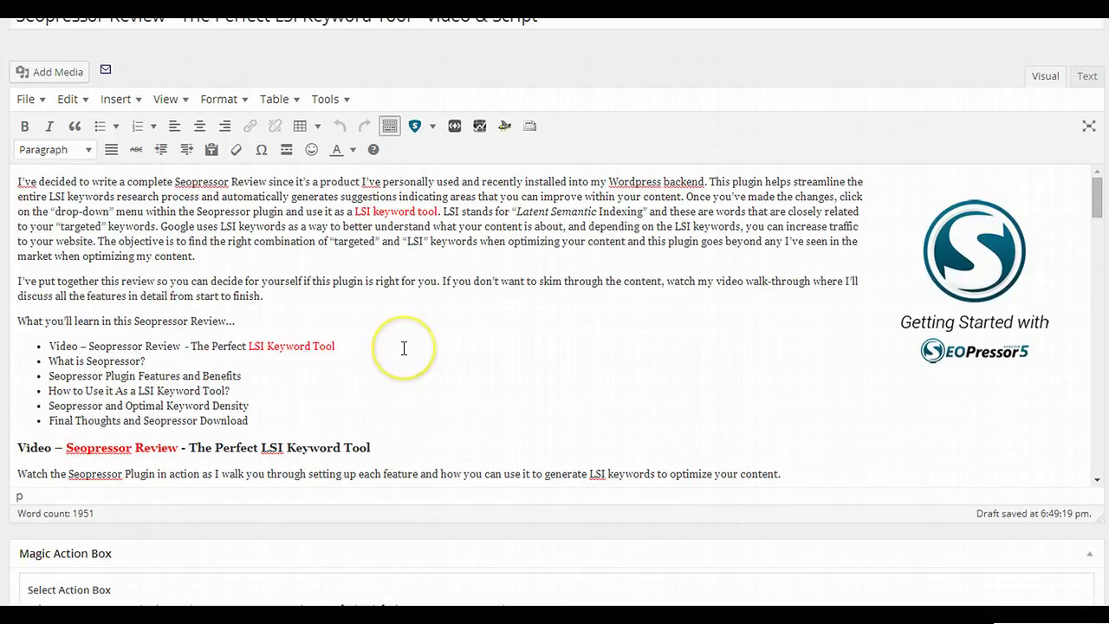
- Look through the pasted review article from the title and introduction down to the final thoughts for the highlighted keywords
scroll(404, 348, up, 1)
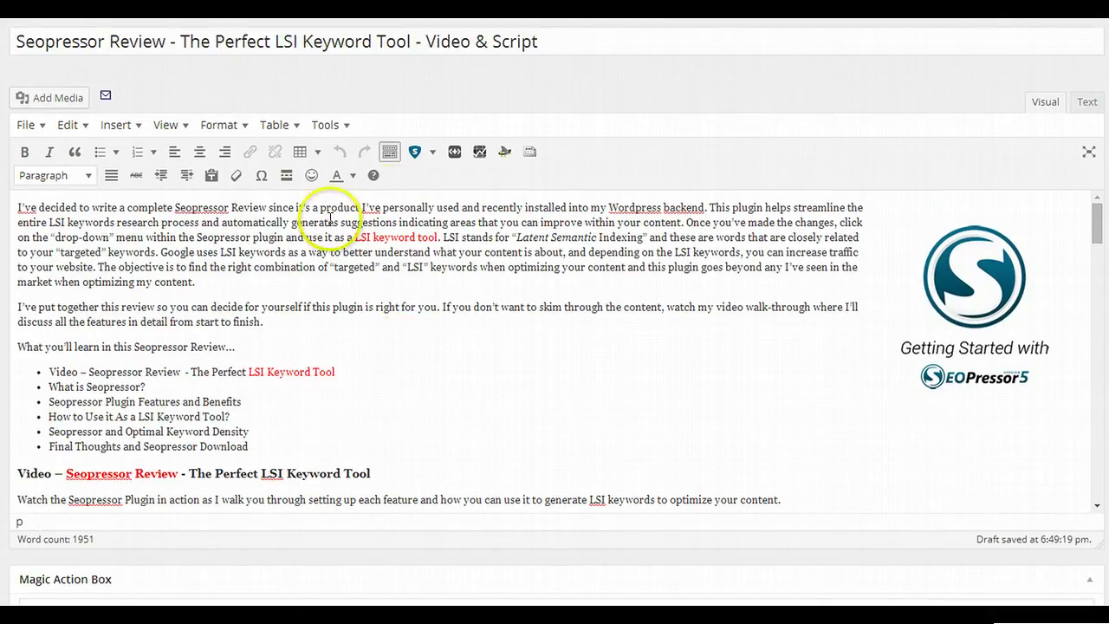
scroll(367, 240, down, 2)
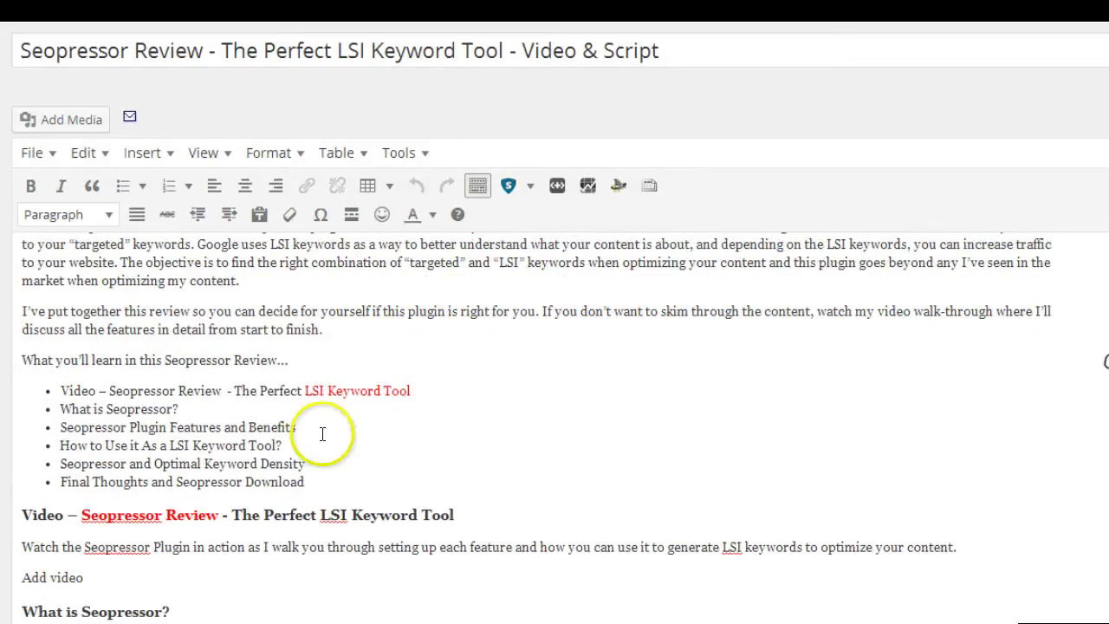
scroll(313, 452, down, 3)
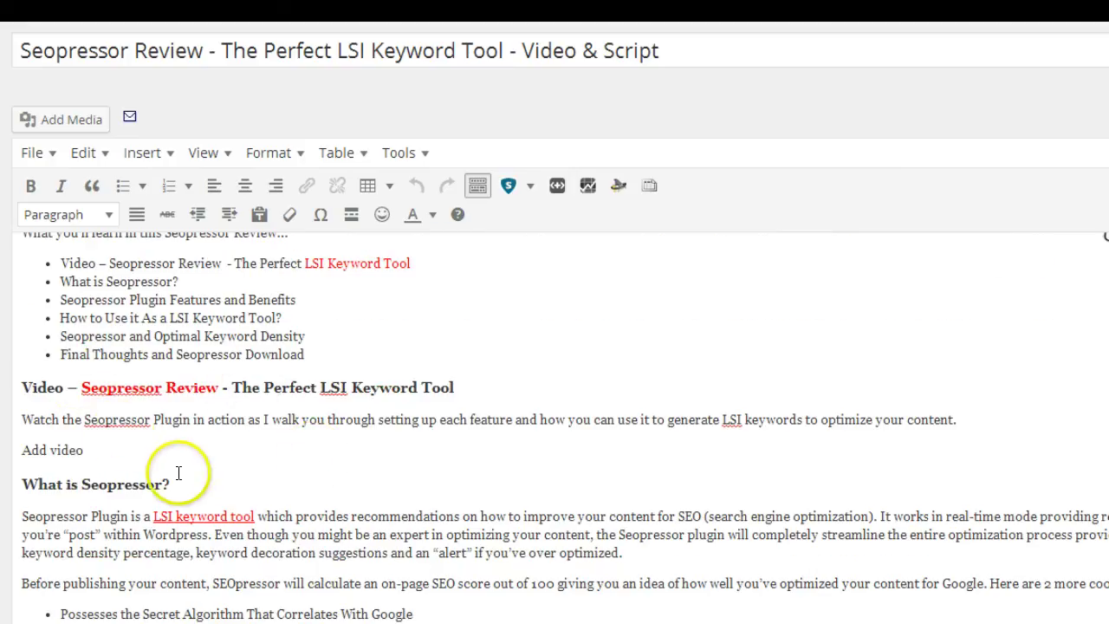
scroll(181, 598, down, 2)
scroll(181, 601, down, 6)
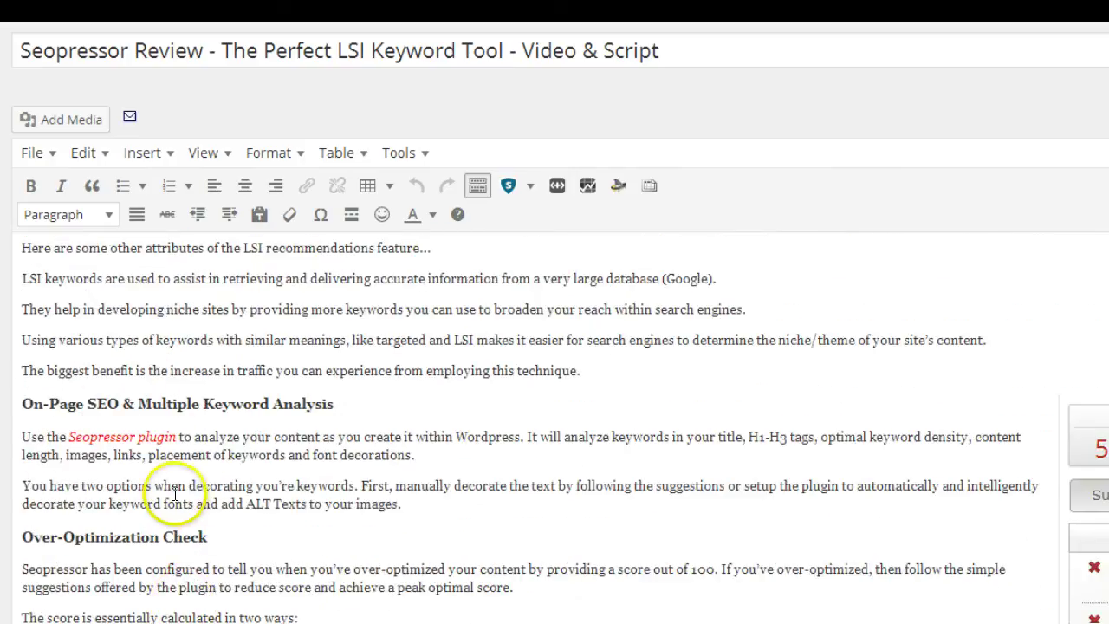
scroll(199, 503, down, 10)
scroll(238, 524, down, 10)
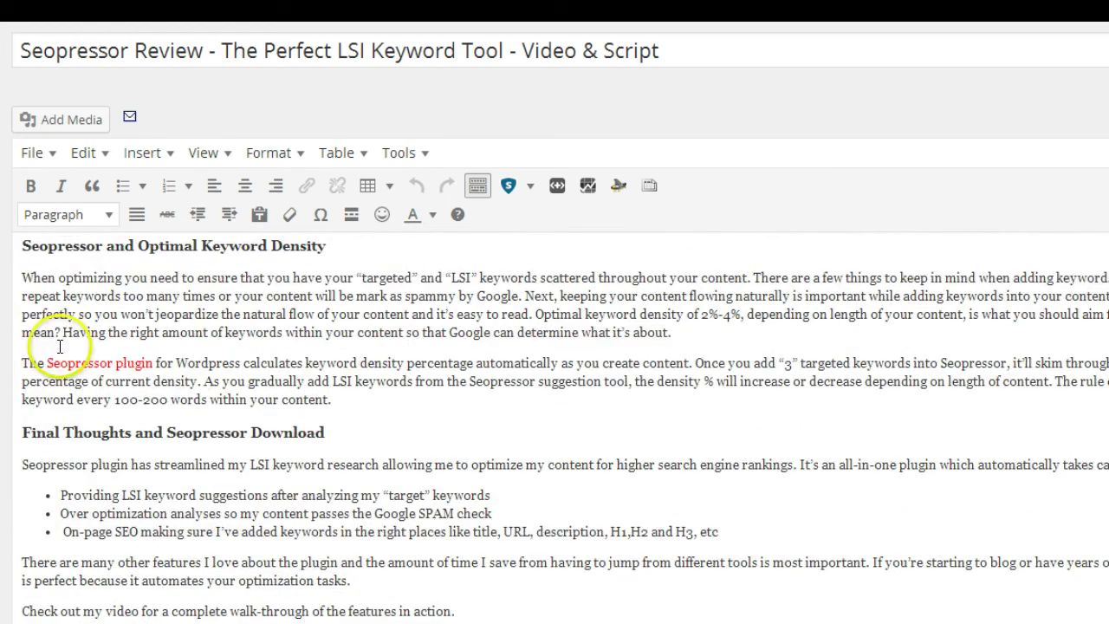
scroll(173, 457, down, 4)
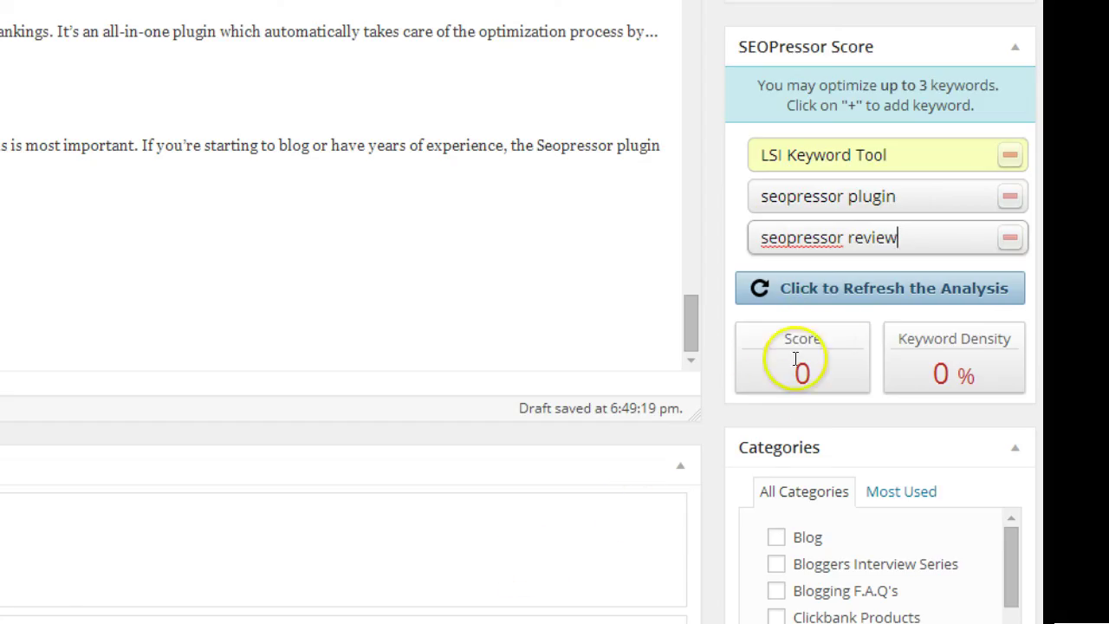
- Run the SEOPressor analysis for the three keywords and review the Keyword Decoration suggestions
click(830, 299)
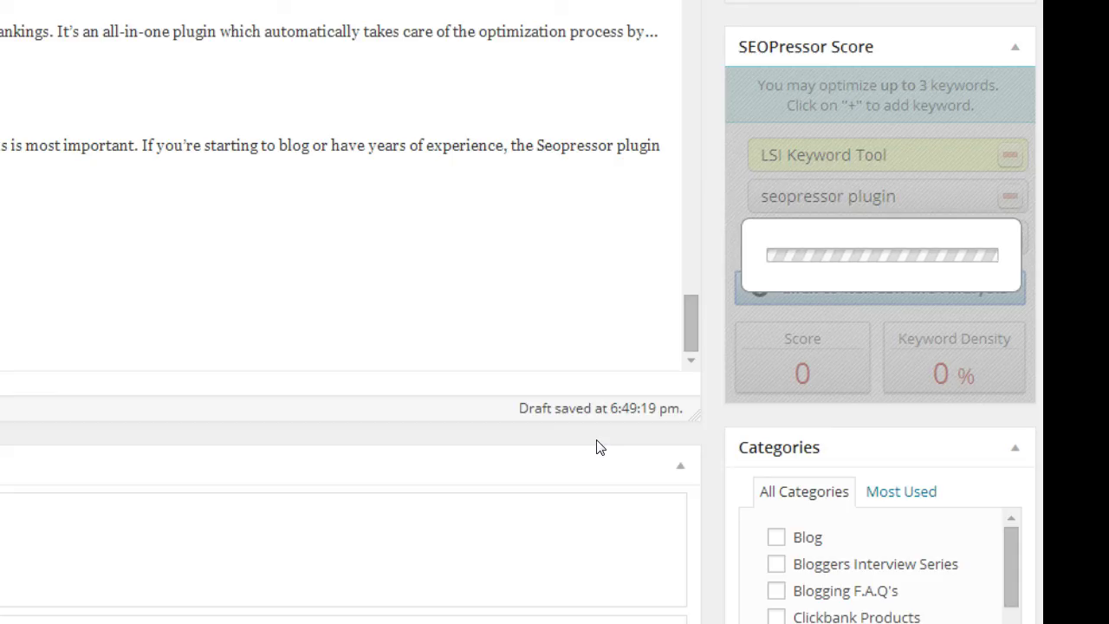
scroll(596, 446, down, 3)
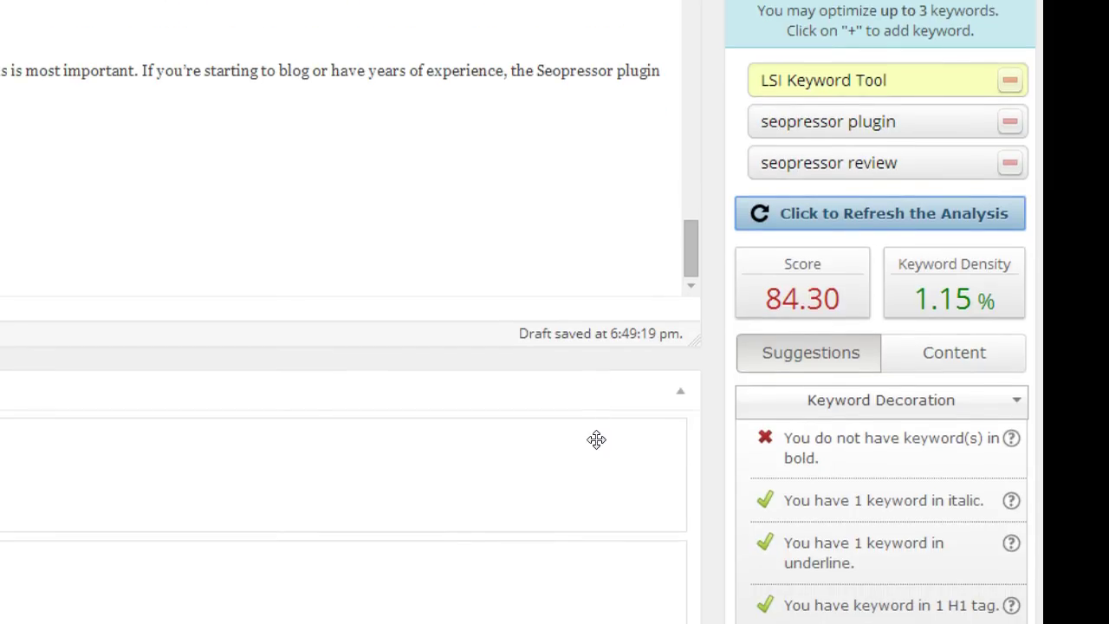
scroll(596, 447, up, 1)
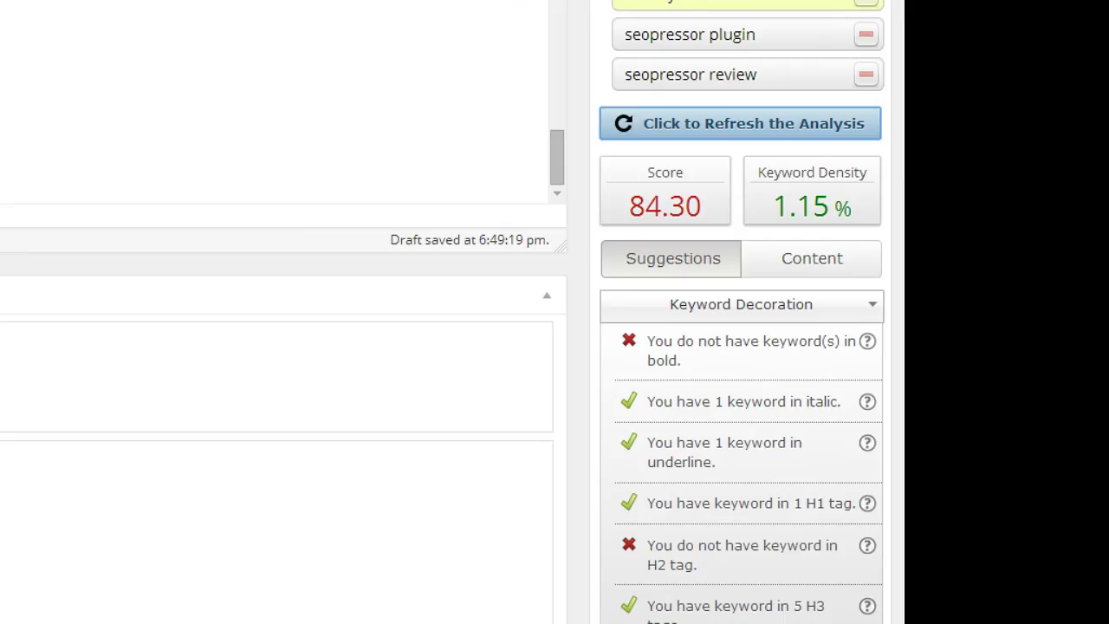
scroll(328, 457, up, 1)
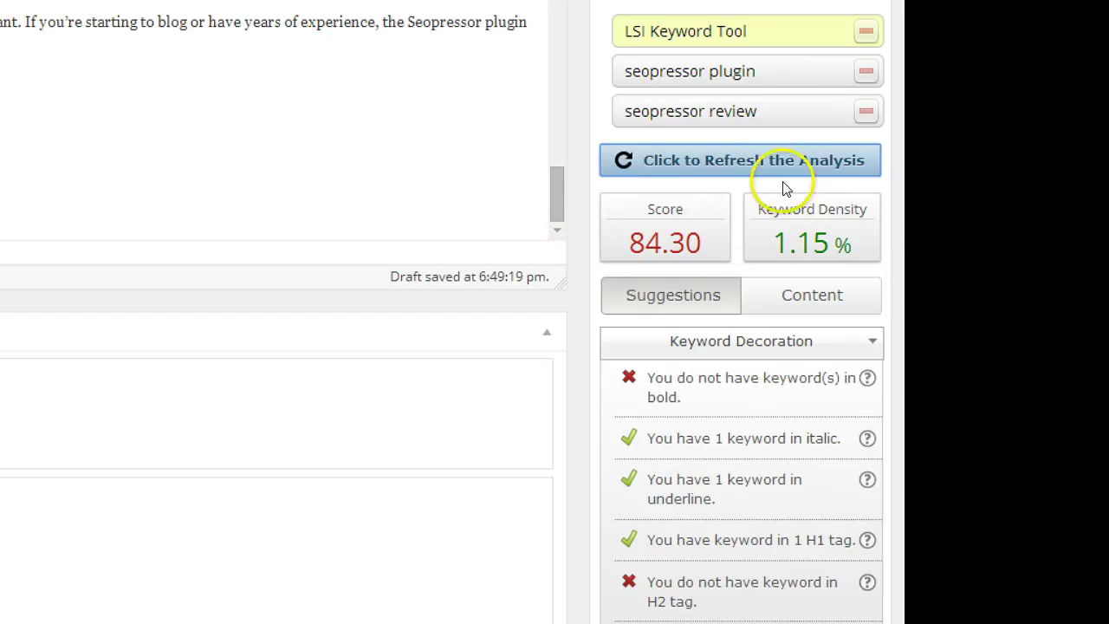
click(701, 301)
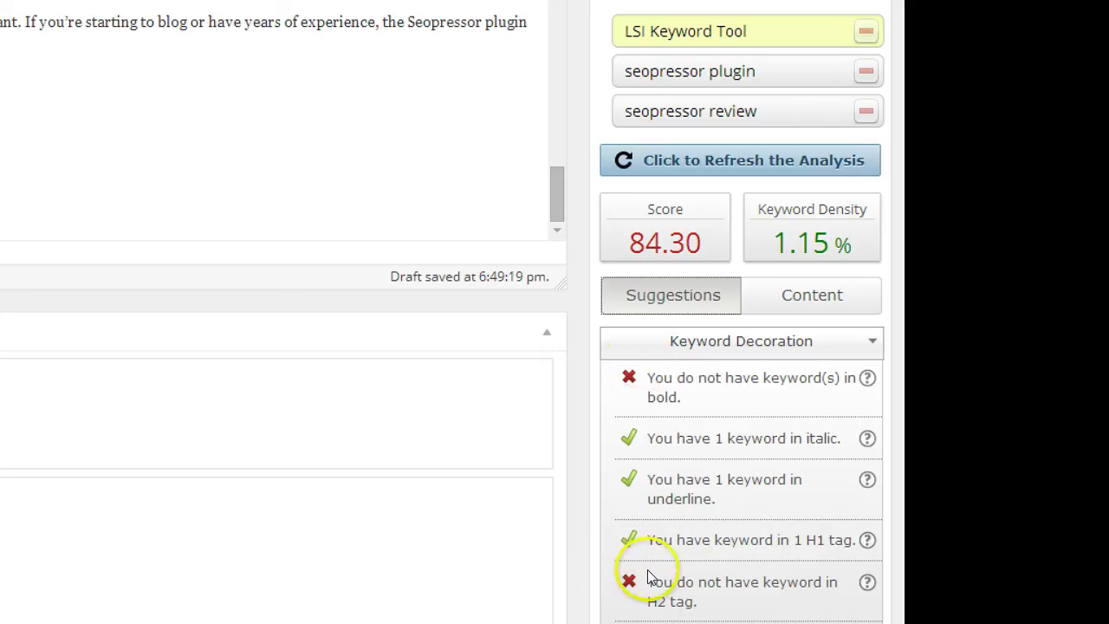
- Make "LSI keyword tool" in the opening paragraph bold with black text and refresh the SEOPressor analysis
scroll(537, 596, up, 5)
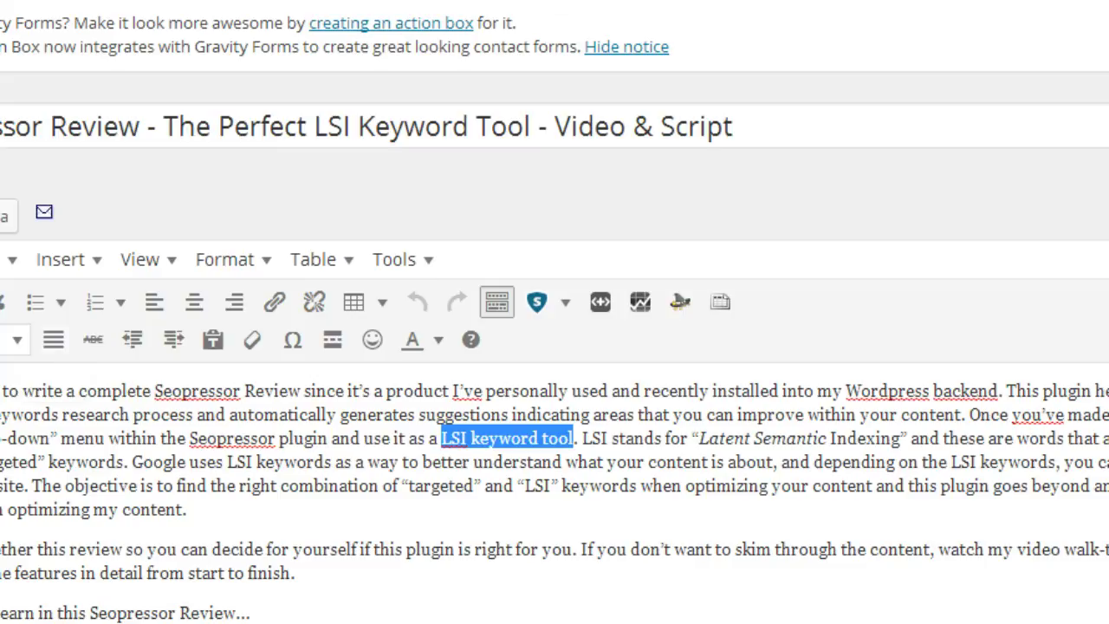
click(438, 340)
click(414, 379)
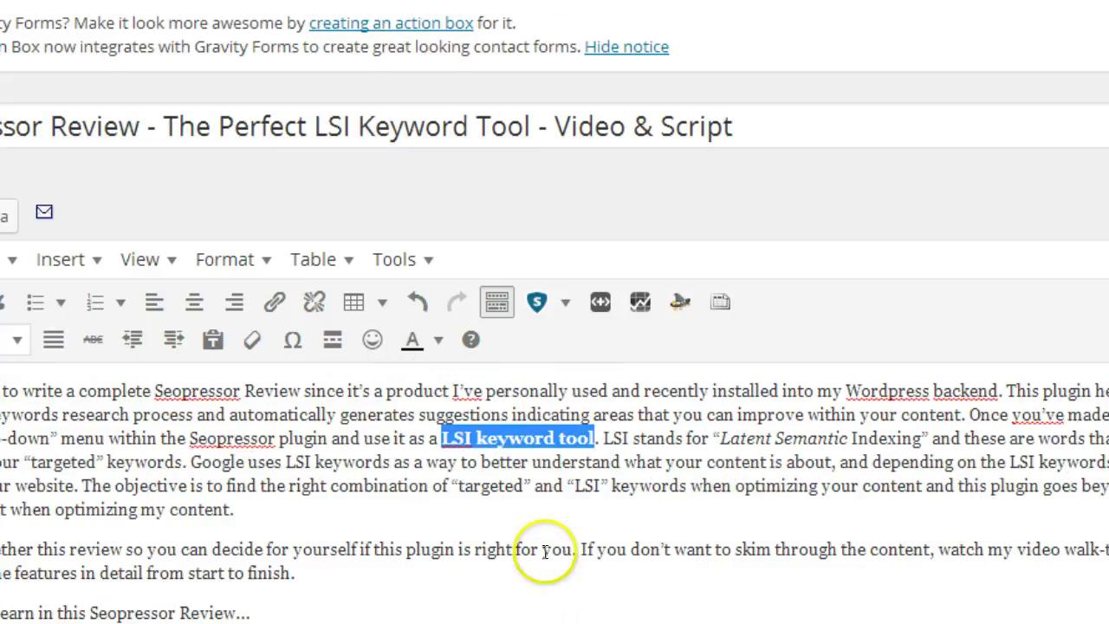
click(543, 563)
scroll(639, 542, down, 3)
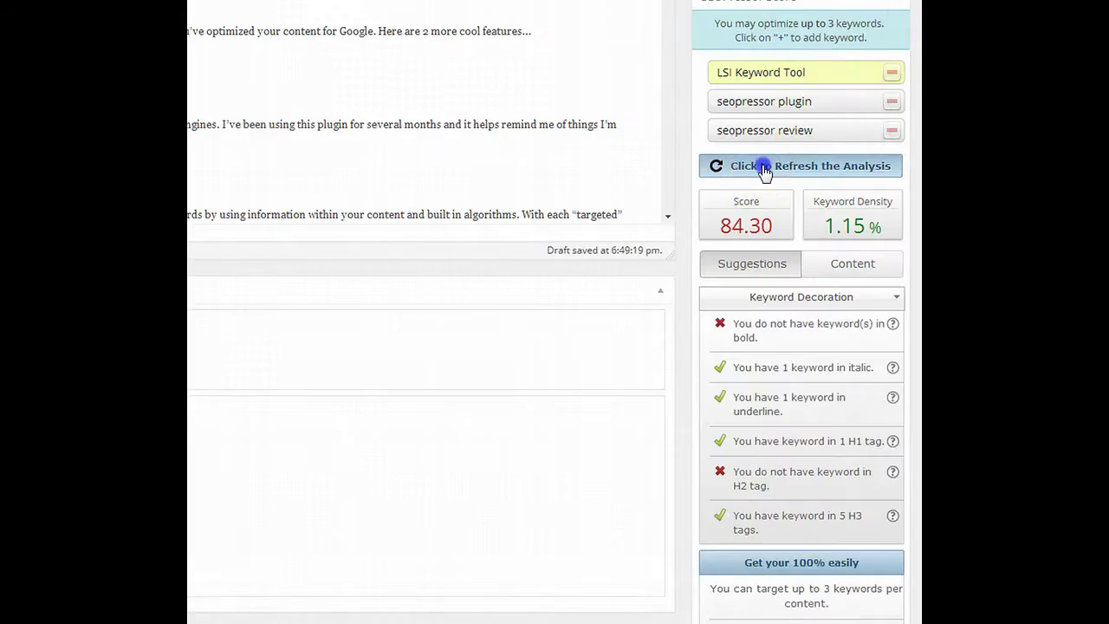
click(763, 169)
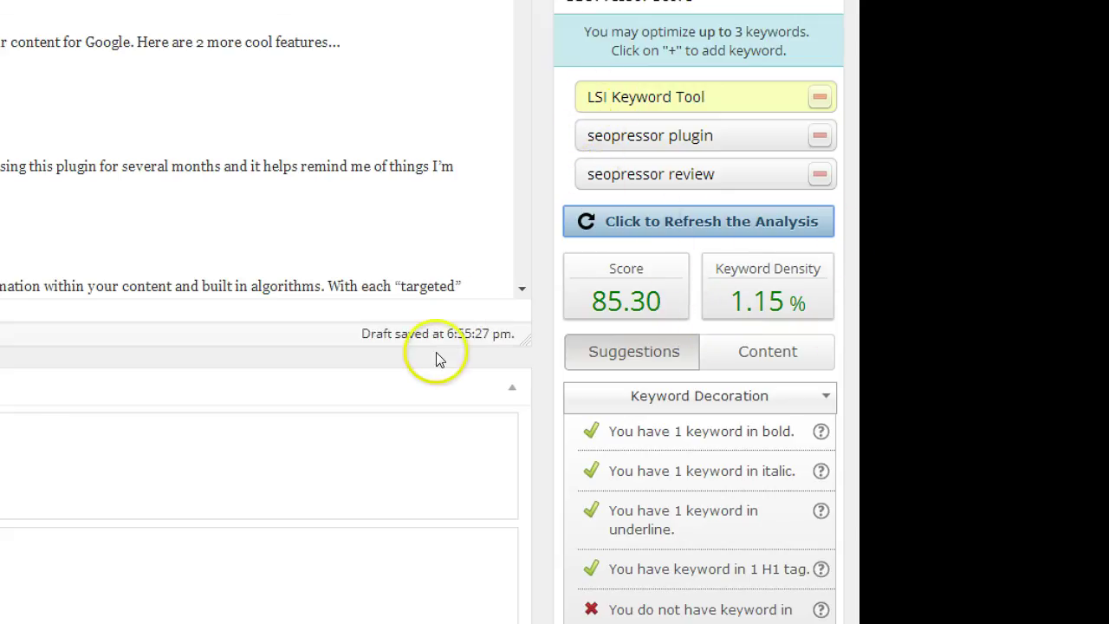
- Check the decoration suggestions and examine the keyword phrase "Free LSI Keyword Tool" in the article's closing paragraph
scroll(436, 359, down, 5)
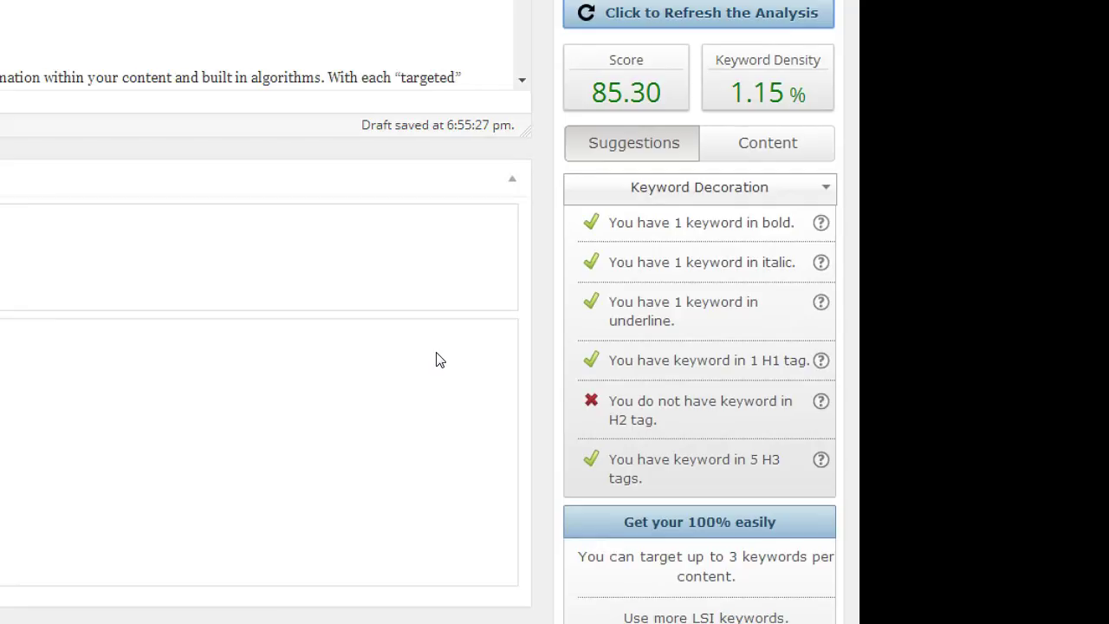
scroll(436, 358, up, 2)
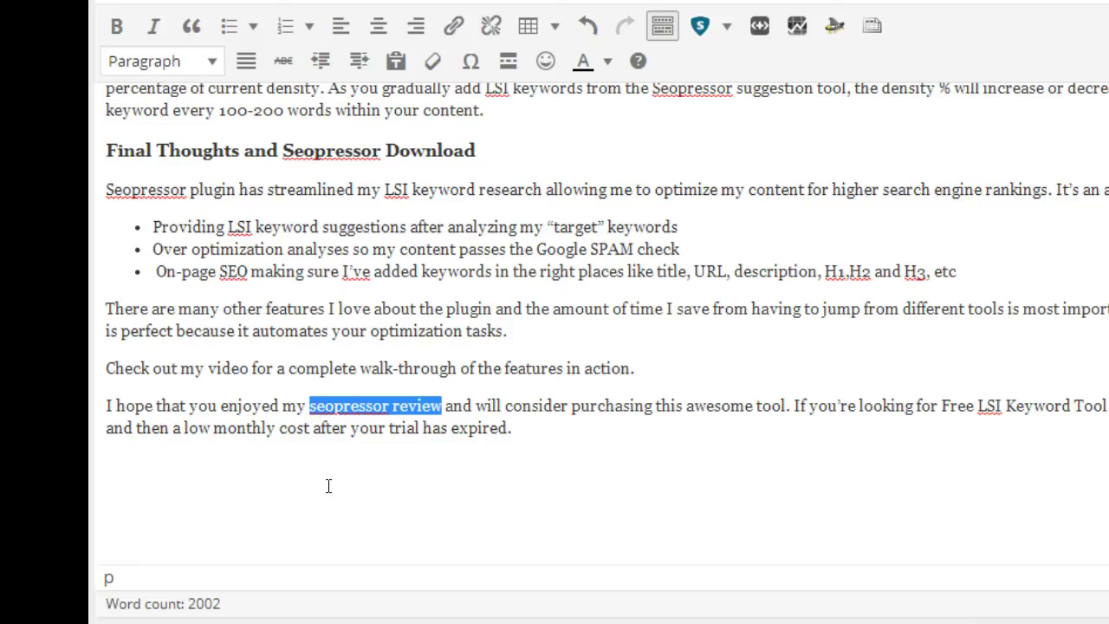
click(641, 459)
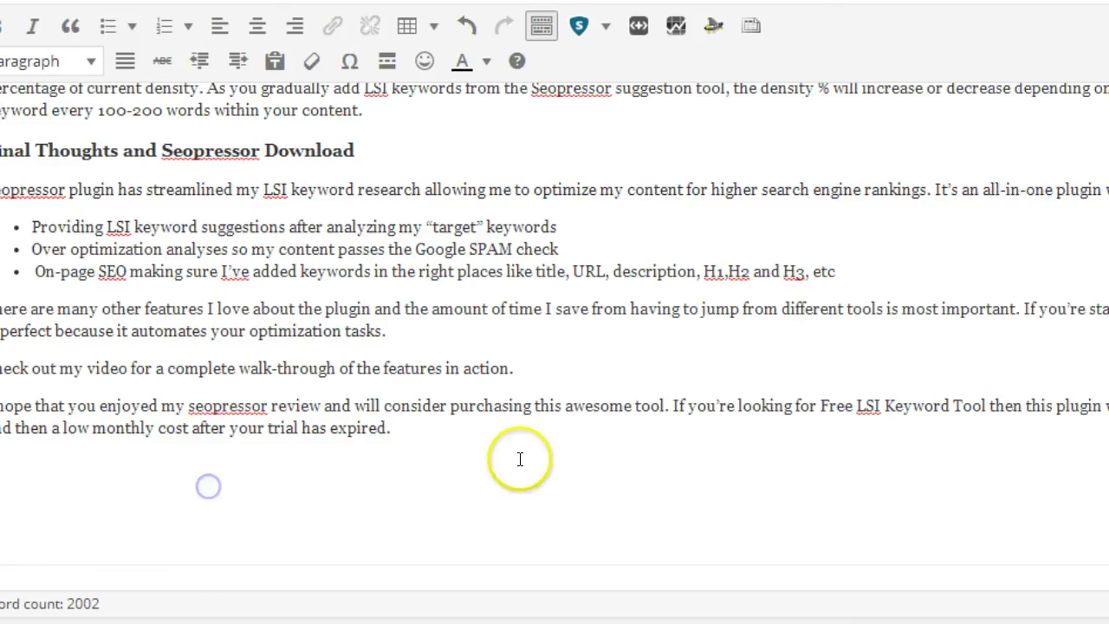
click(983, 404)
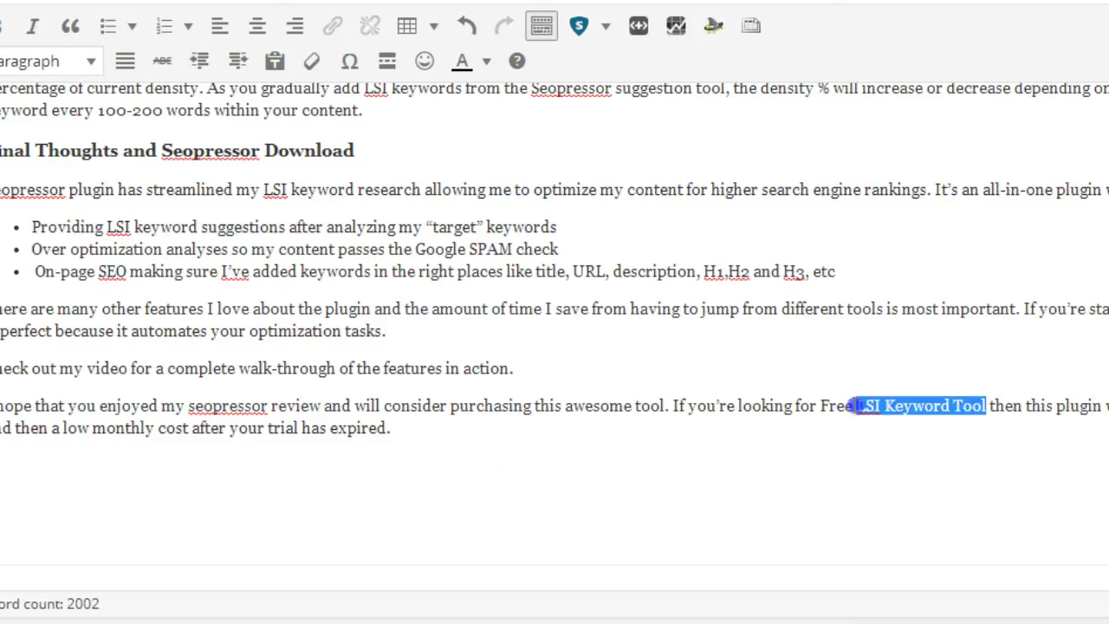
drag(821, 405, 821, 405)
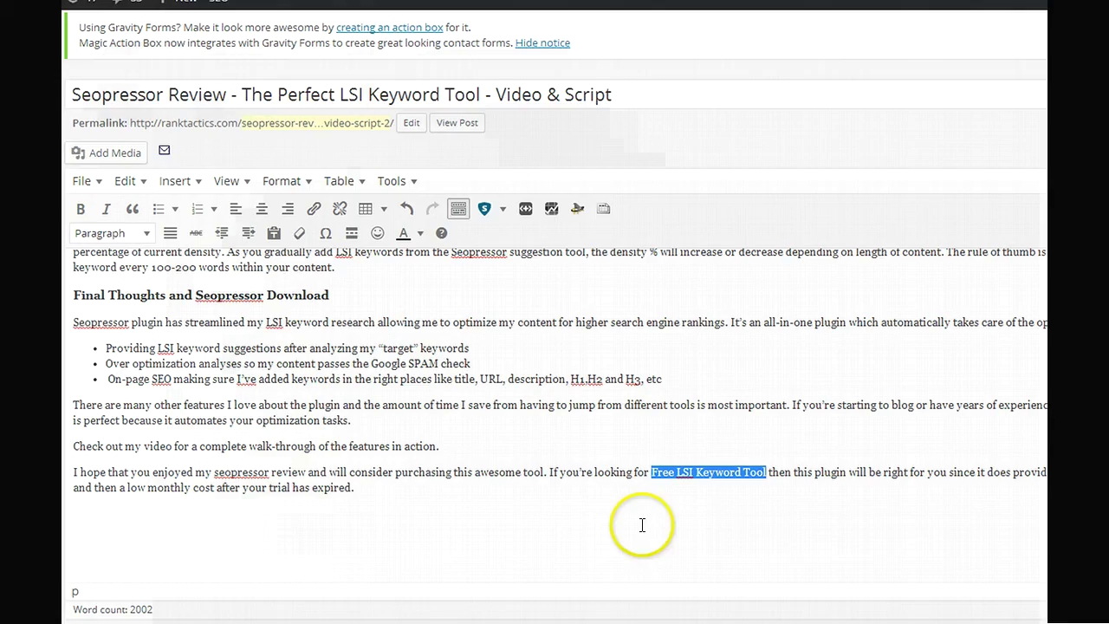
click(806, 482)
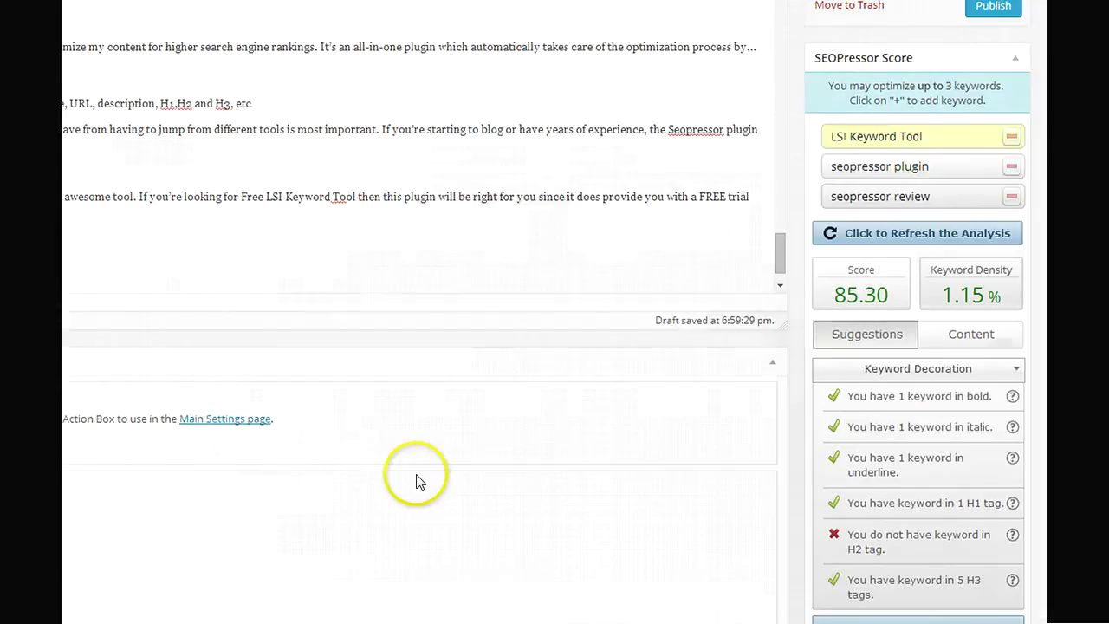
- Show the LSI content suggestions for the keyword LSI Keyword Tool, including Free LSI Keyword Tool
scroll(417, 482, down, 1)
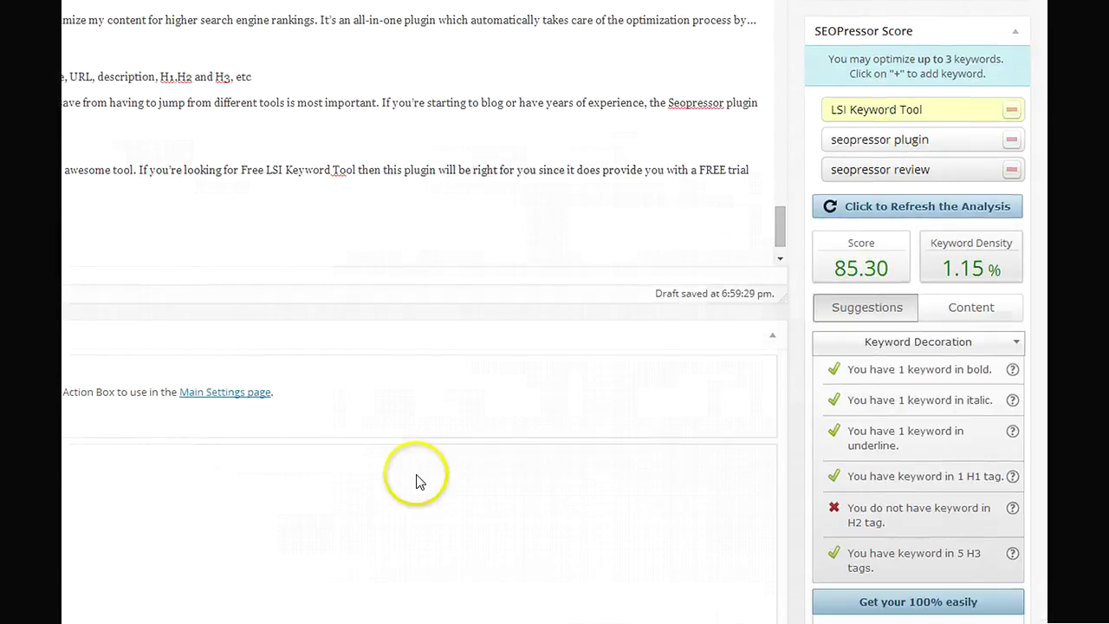
click(896, 198)
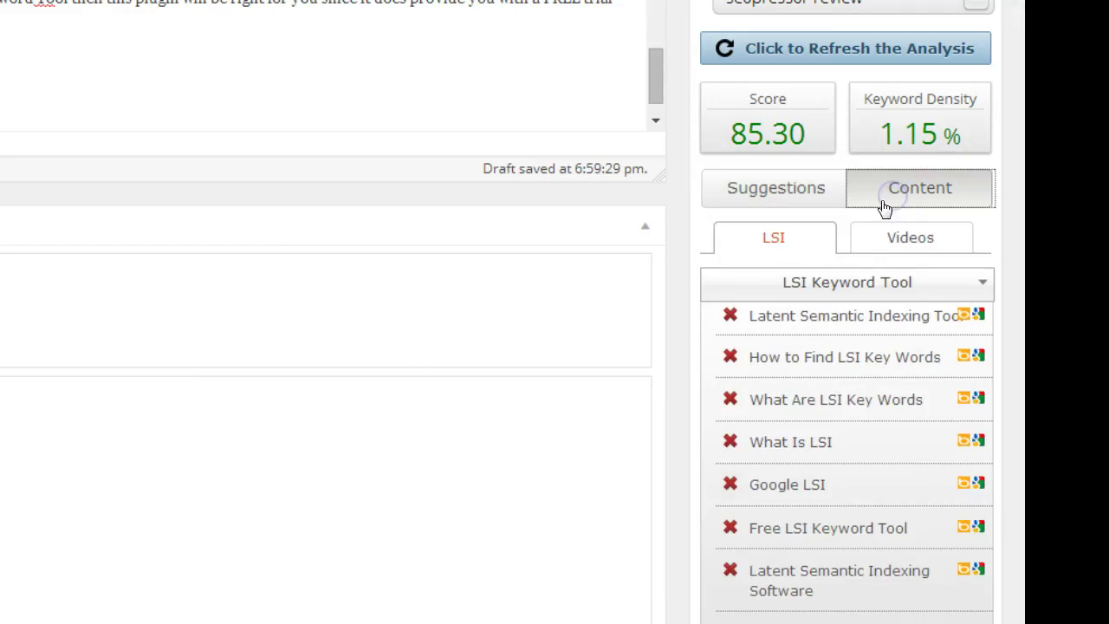
scroll(617, 224, down, 1)
click(819, 212)
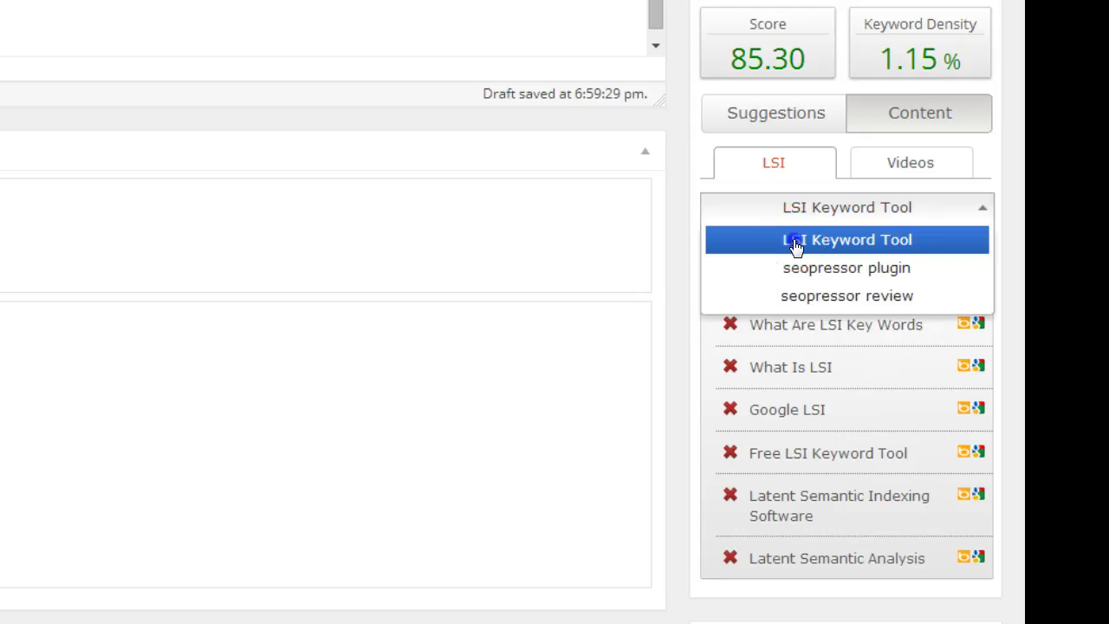
click(793, 240)
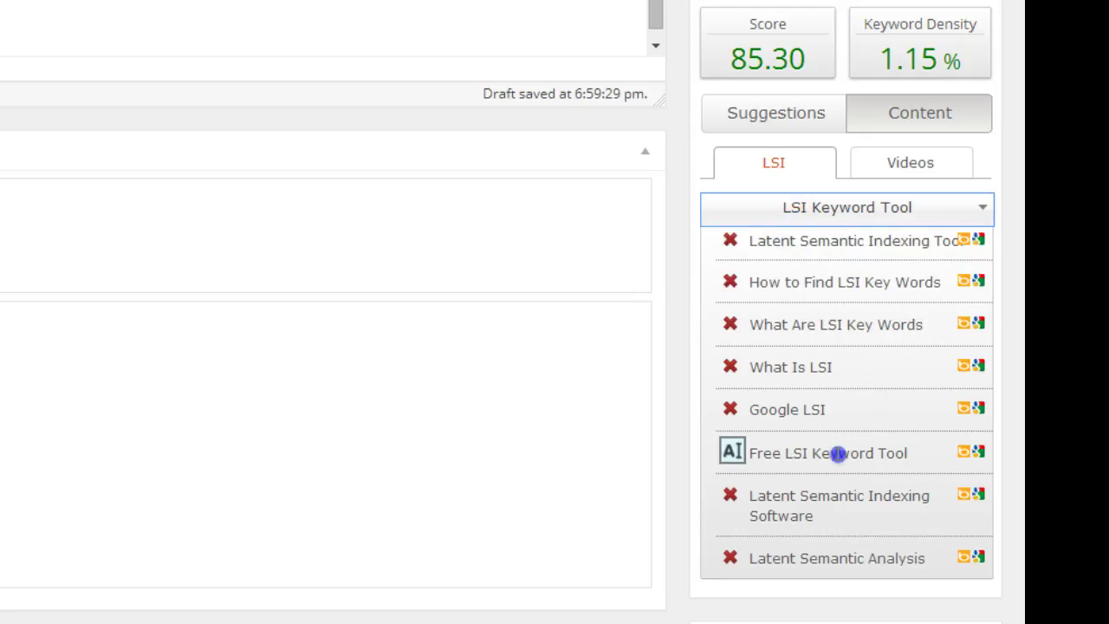
- Highlight the LSI suggestion "Free LSI Keyword Tool" and refresh the SEOPressor analysis
drag(909, 453, 751, 453)
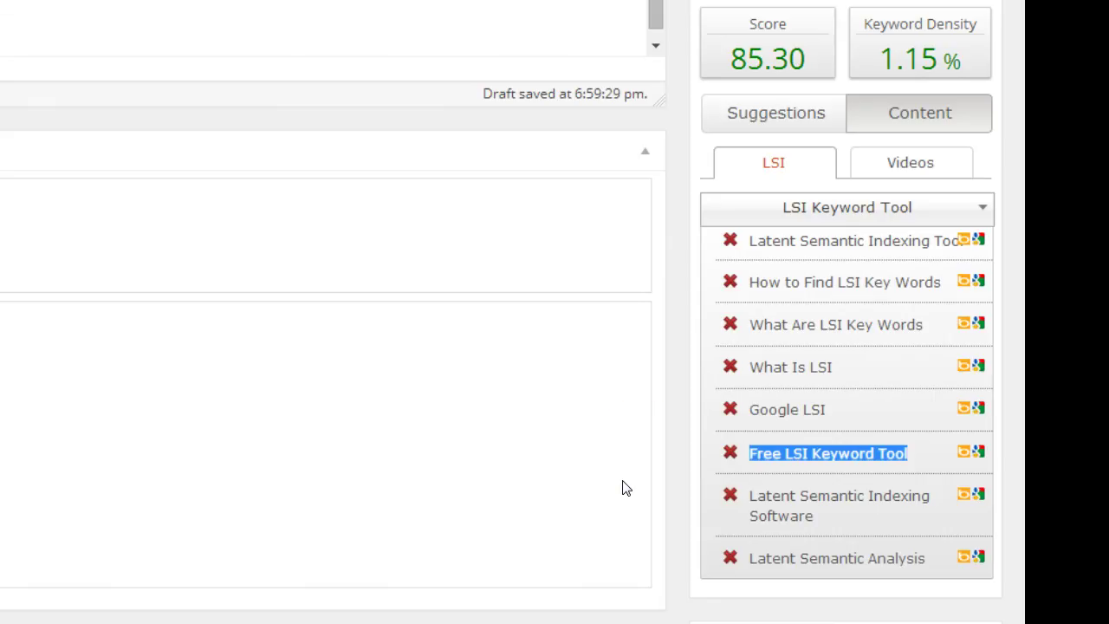
click(769, 195)
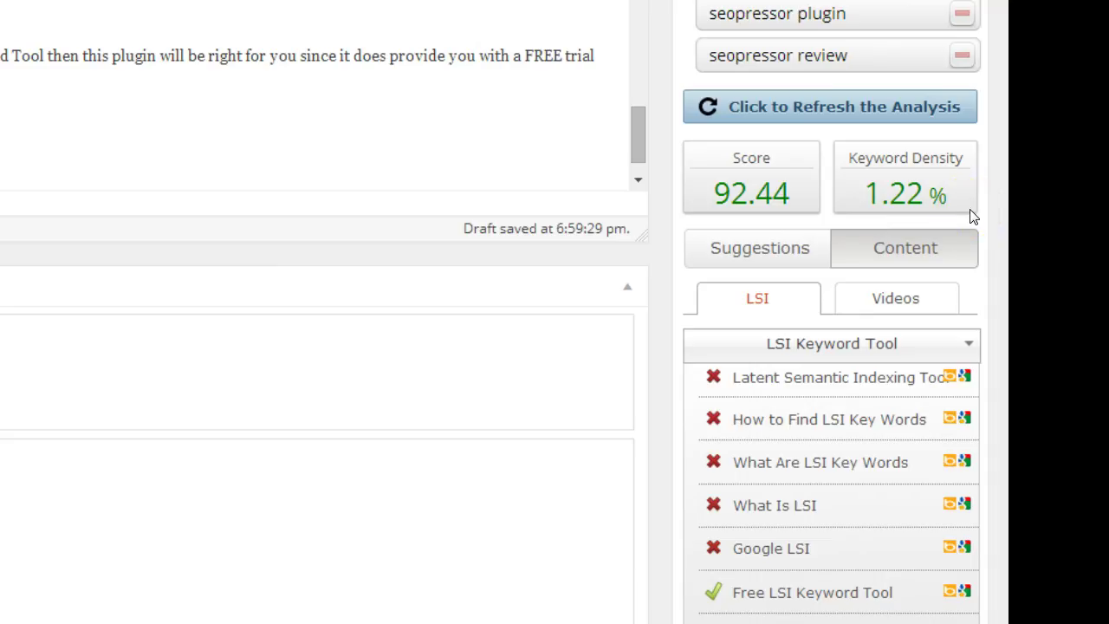
- Review the SEOPressor suggestions in the Keyword Decoration, URL and Content categories
click(810, 248)
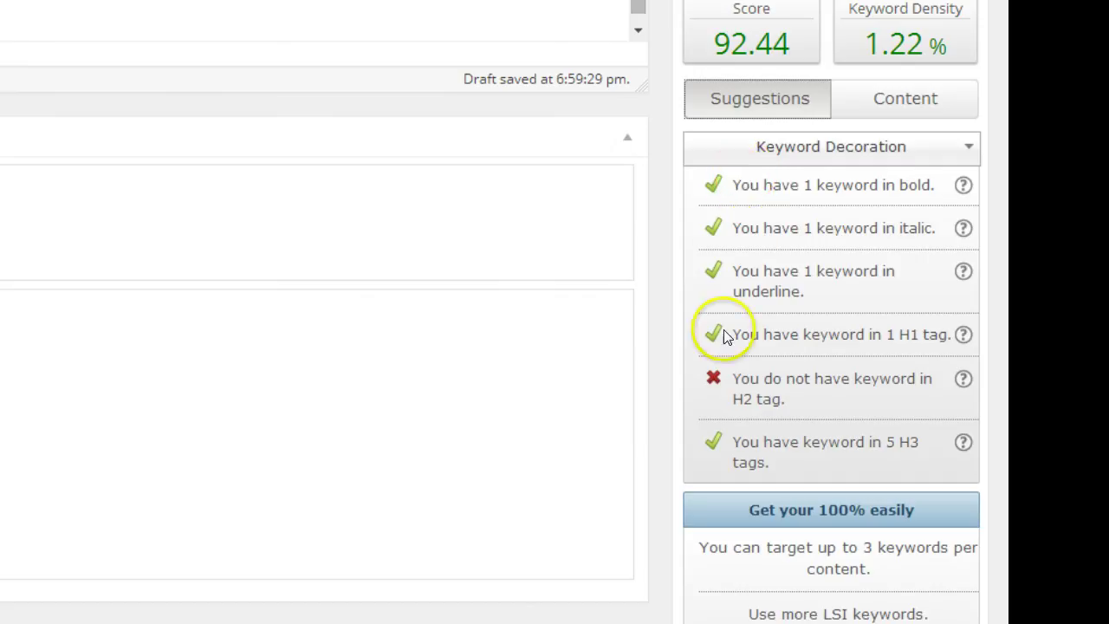
click(787, 147)
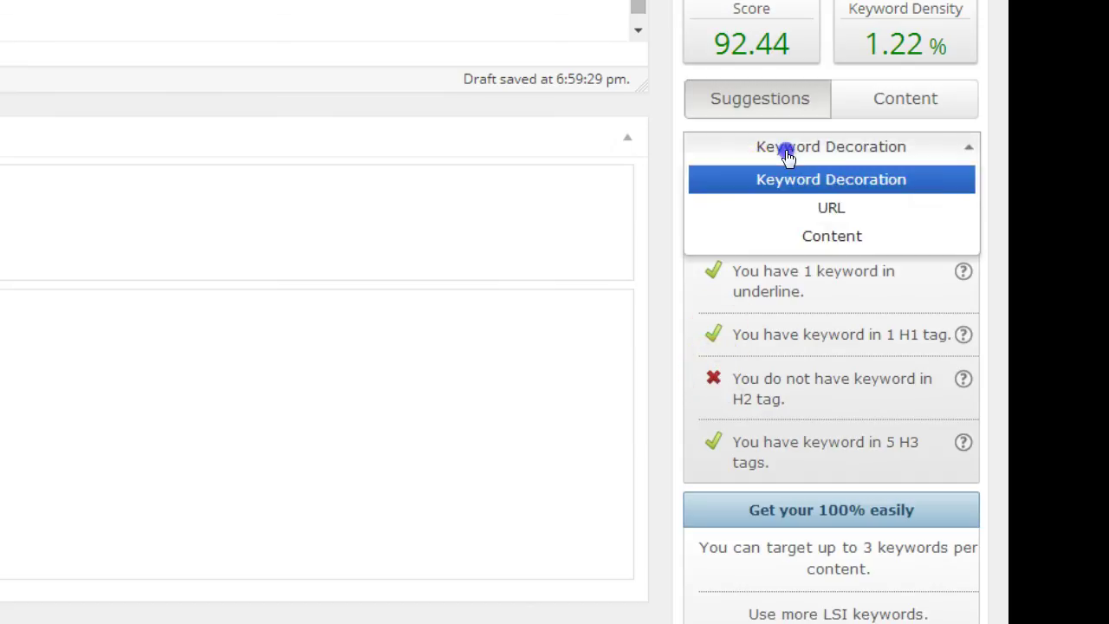
click(794, 208)
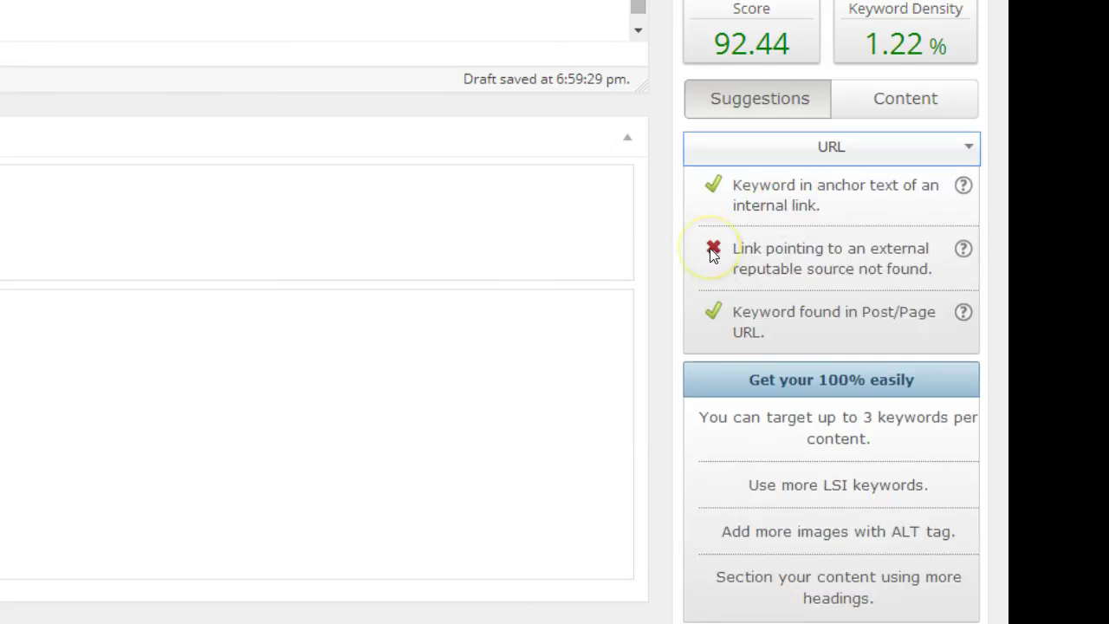
click(750, 146)
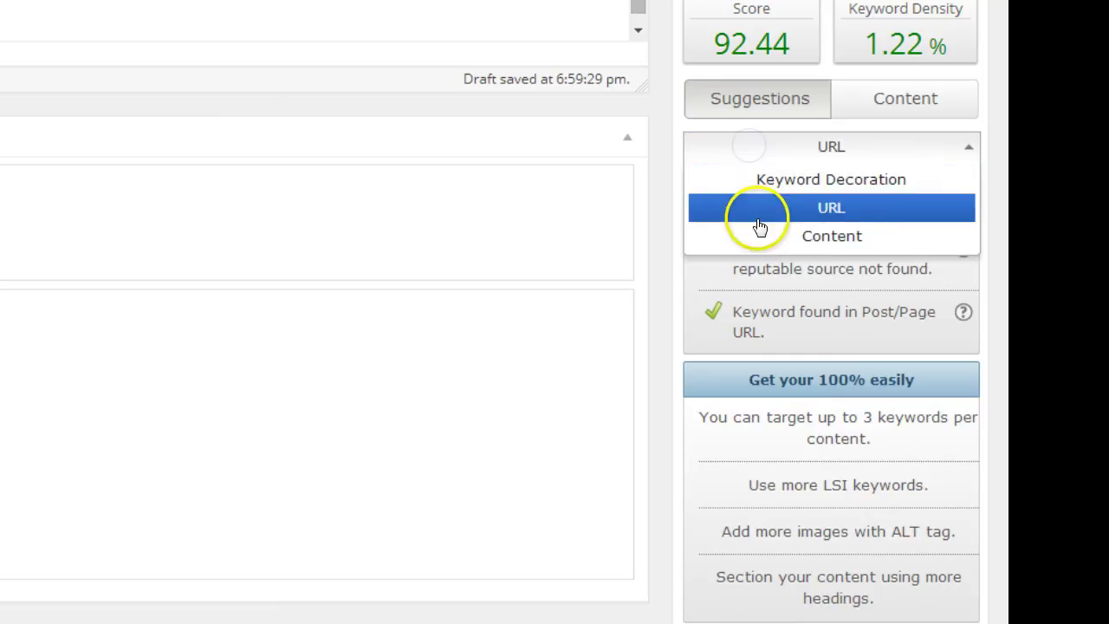
click(701, 246)
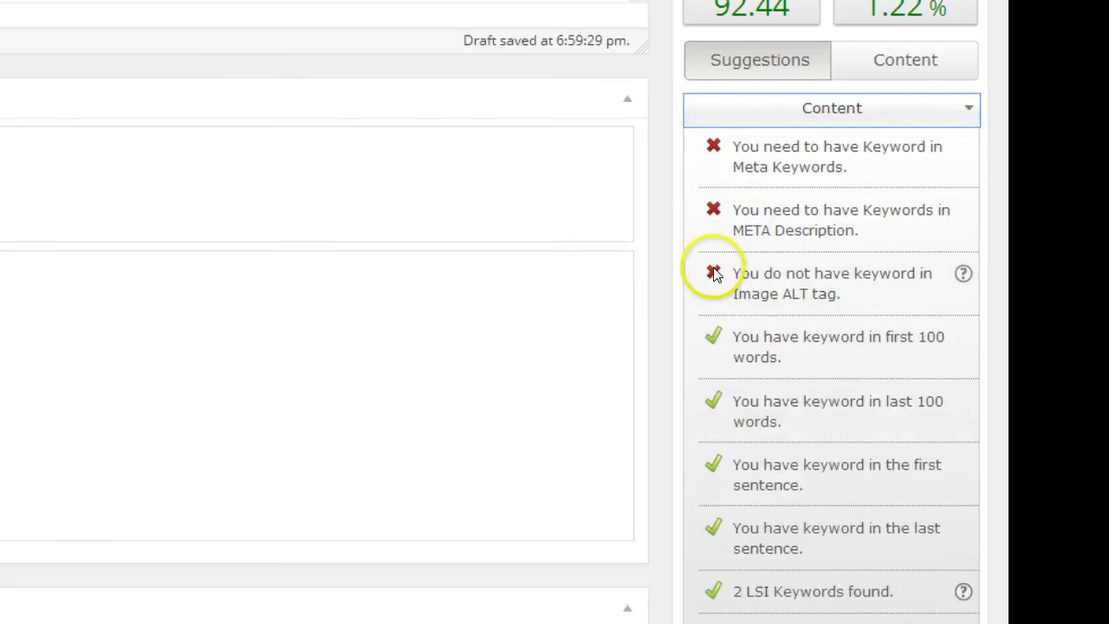
- Review the LSI content suggestions for the keywords LSI Keyword Tool, seopressor plugin and seopressor review
click(896, 64)
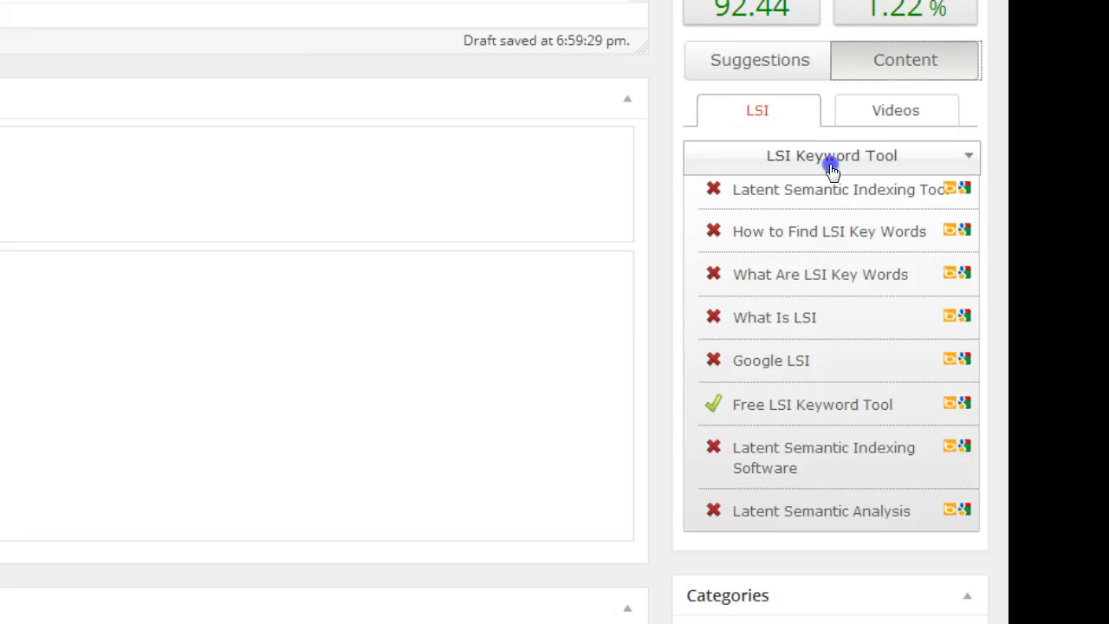
click(830, 167)
click(827, 187)
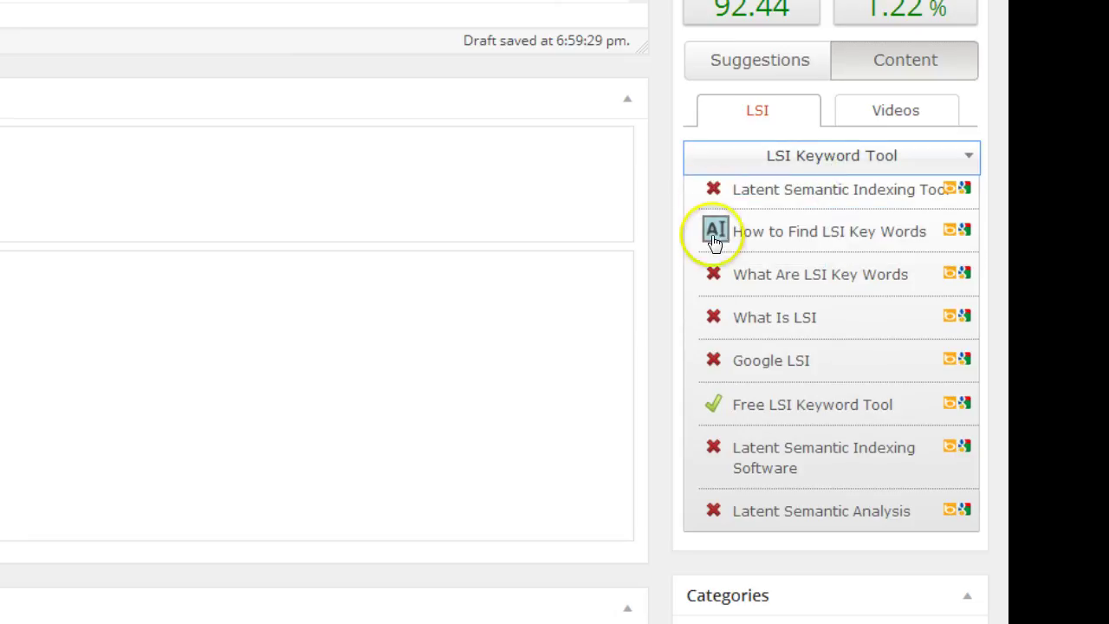
click(821, 166)
click(822, 216)
click(817, 169)
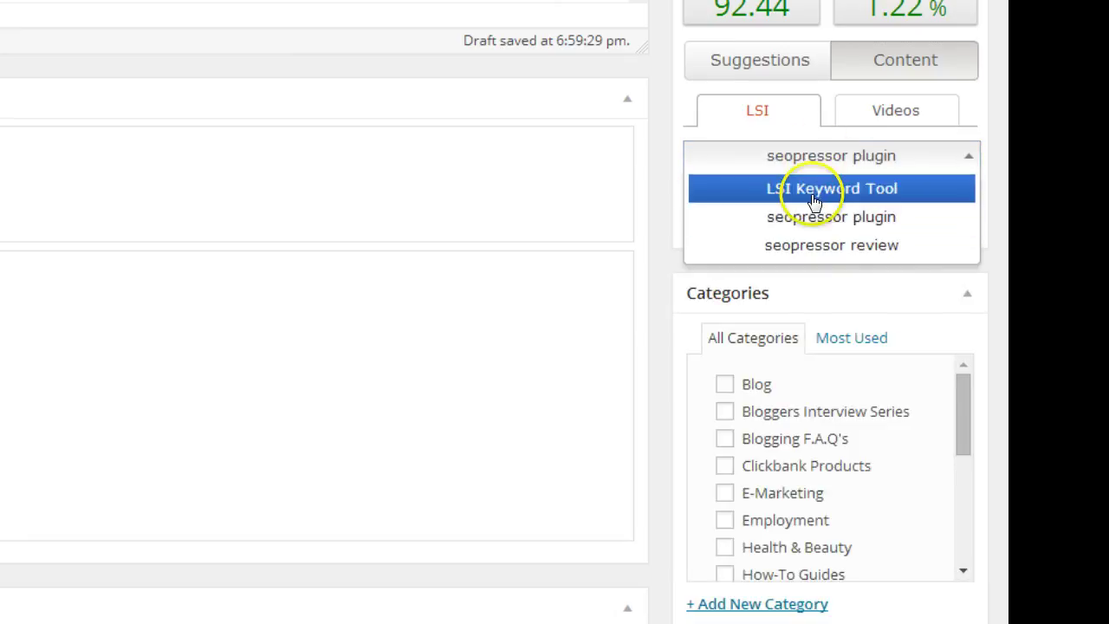
click(798, 247)
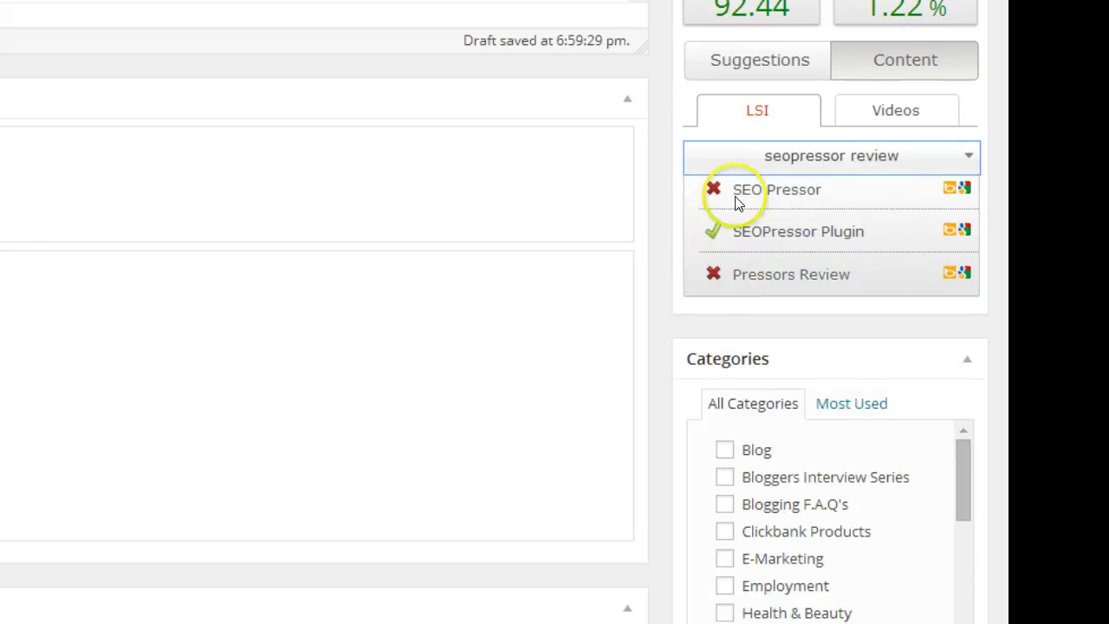
scroll(577, 321, down, 2)
scroll(577, 321, up, 1)
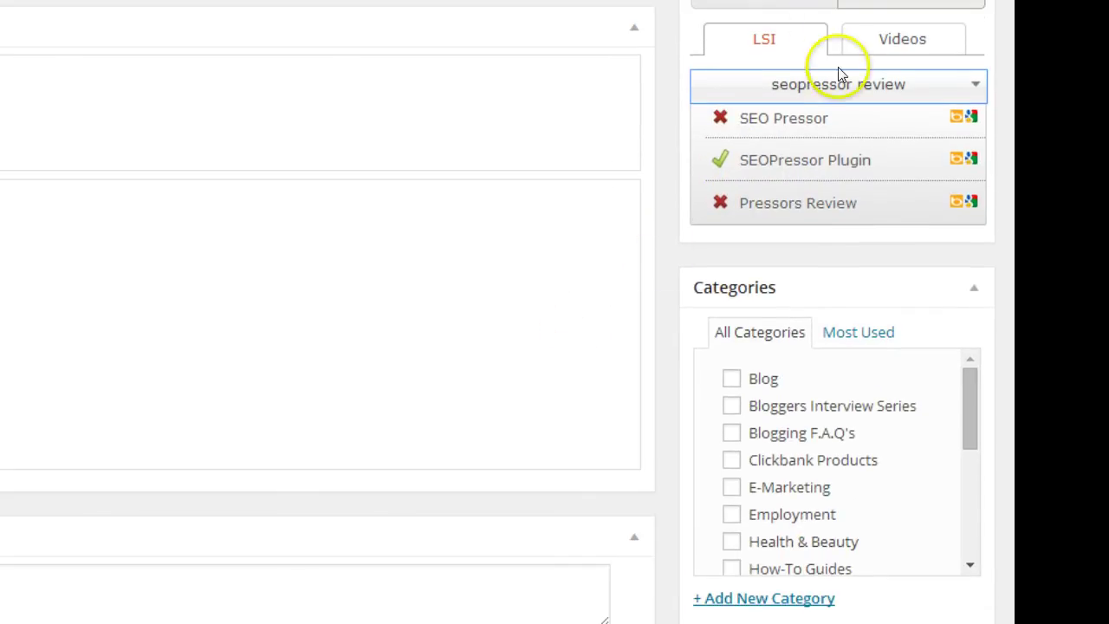
- Return to the SEOPressor suggestions and examine the Over-Optimization Warning section and its message
click(782, 5)
scroll(568, 143, down, 3)
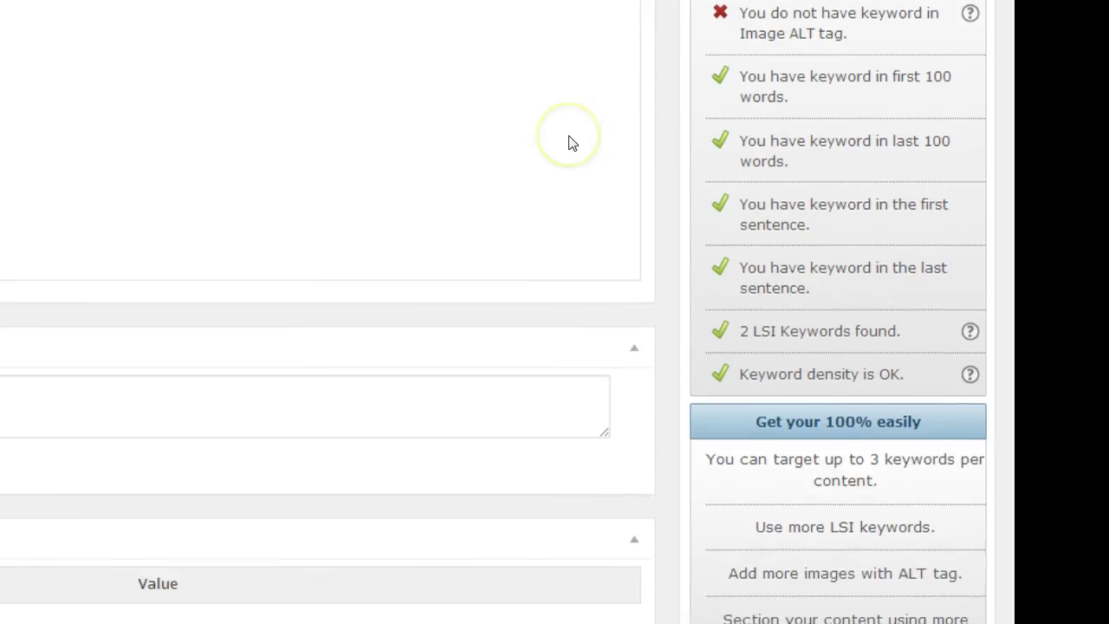
scroll(569, 141, down, 3)
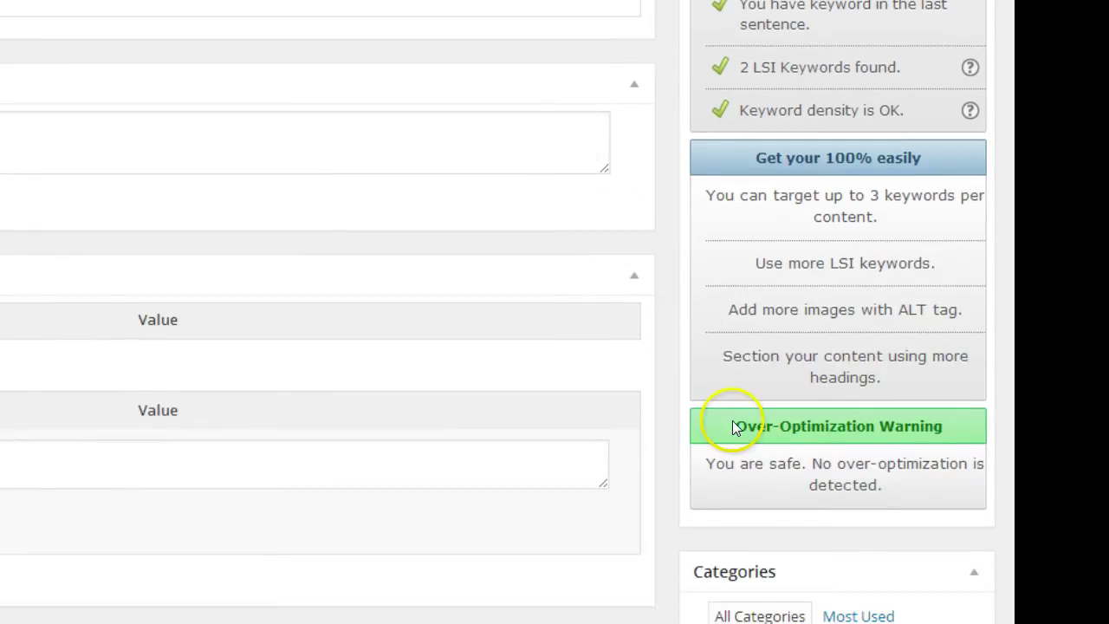
drag(732, 427, 942, 425)
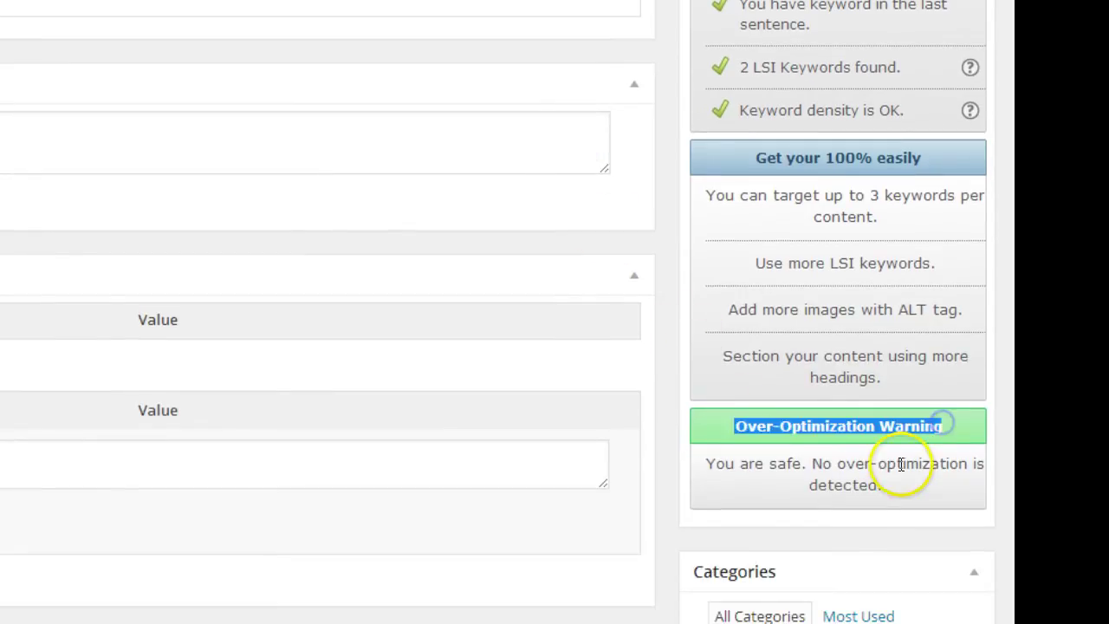
drag(899, 485, 710, 461)
click(641, 445)
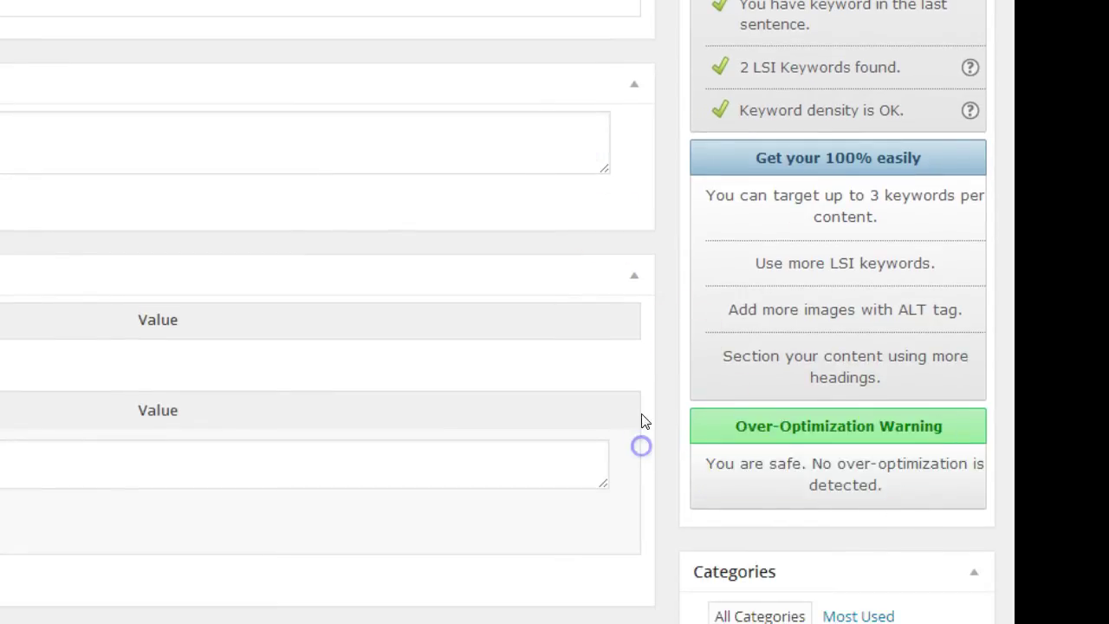
- Examine the "Get your 100% easily" tips on target keywords, LSI keywords, image ALT tags and headings
drag(816, 157, 757, 157)
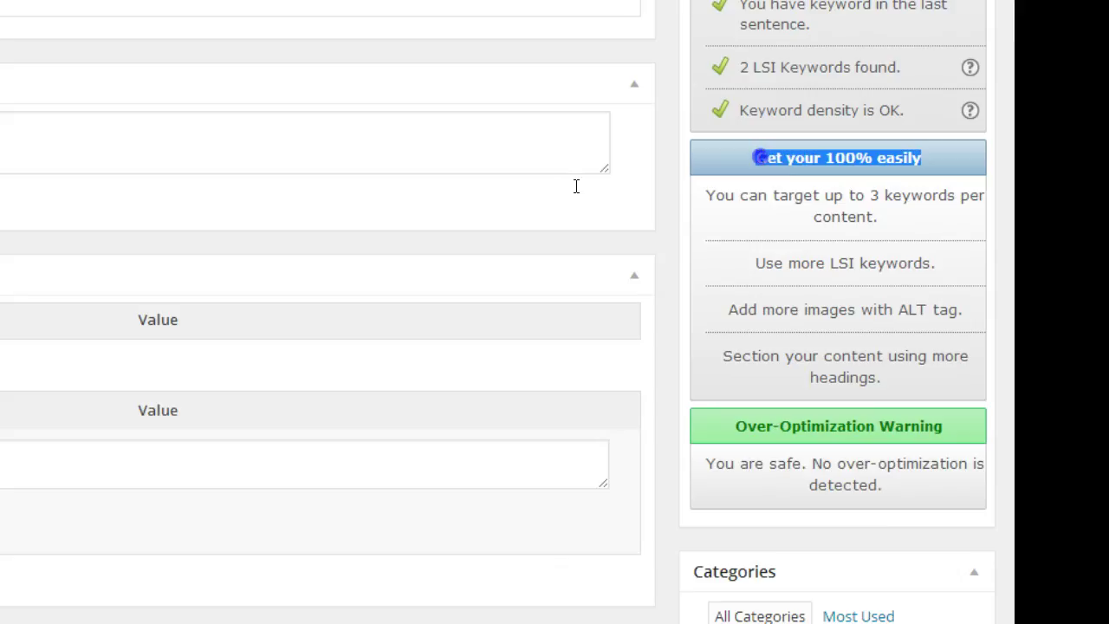
click(711, 166)
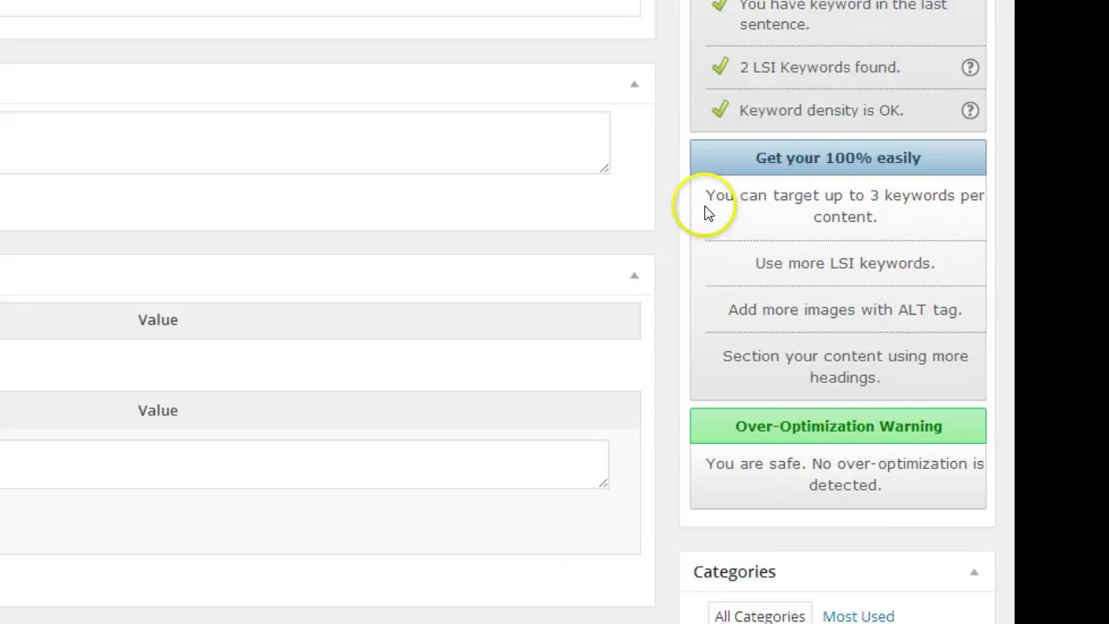
click(706, 266)
click(708, 310)
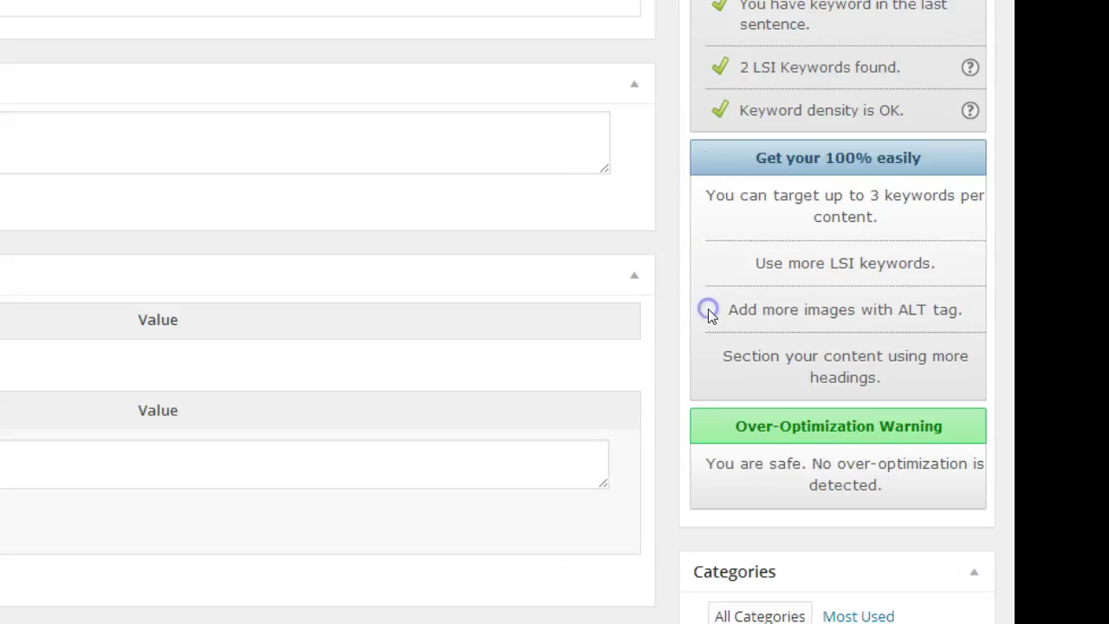
click(711, 359)
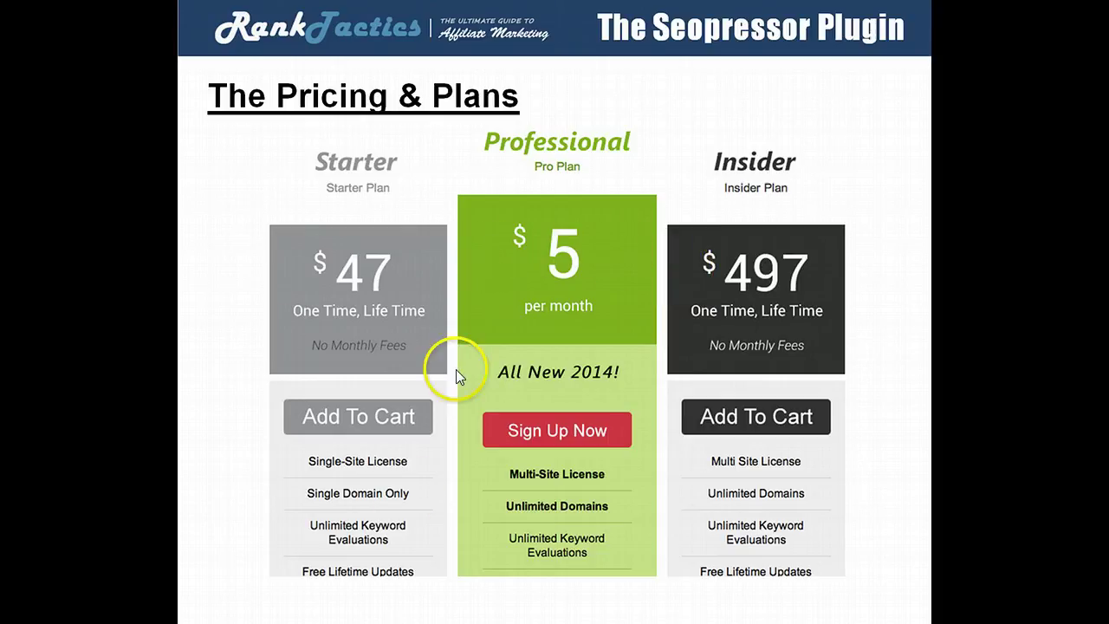
key(Right)
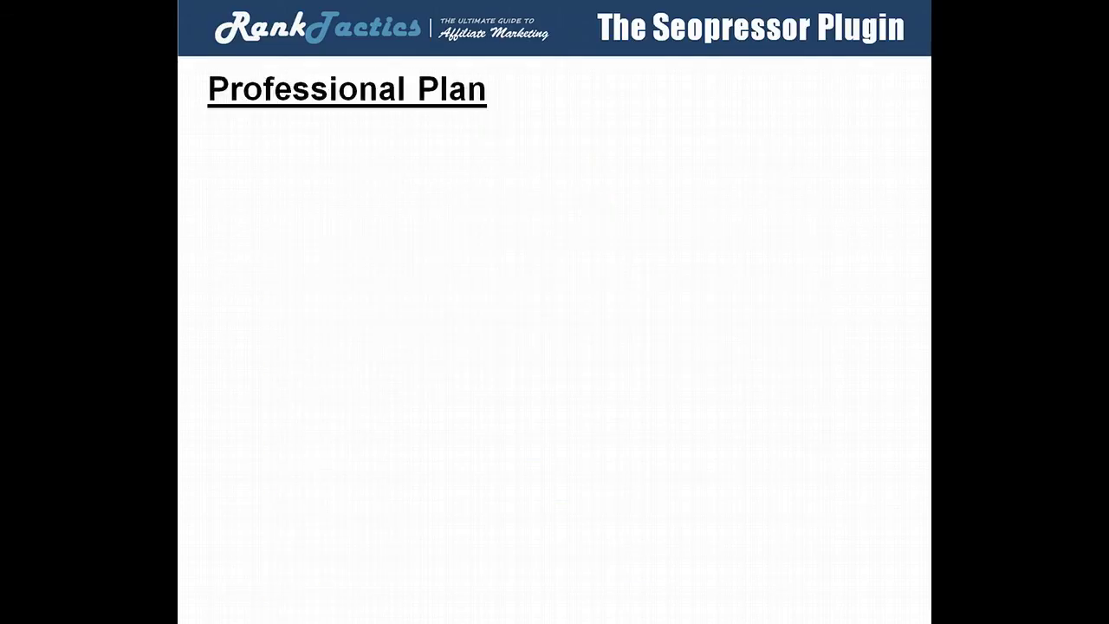
key(Right)
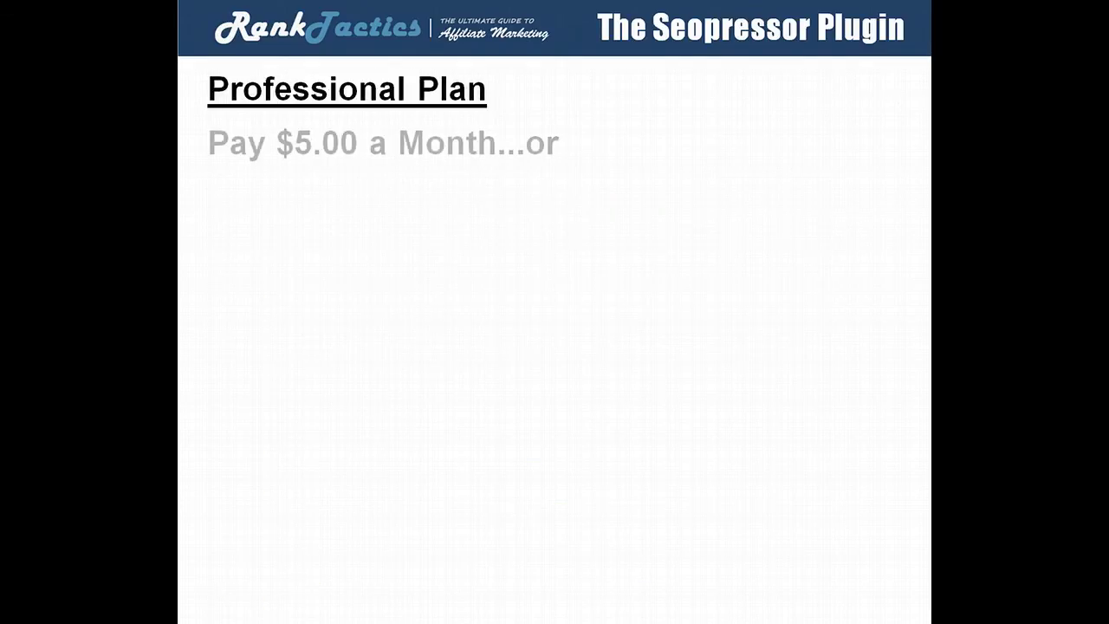
key(Right)
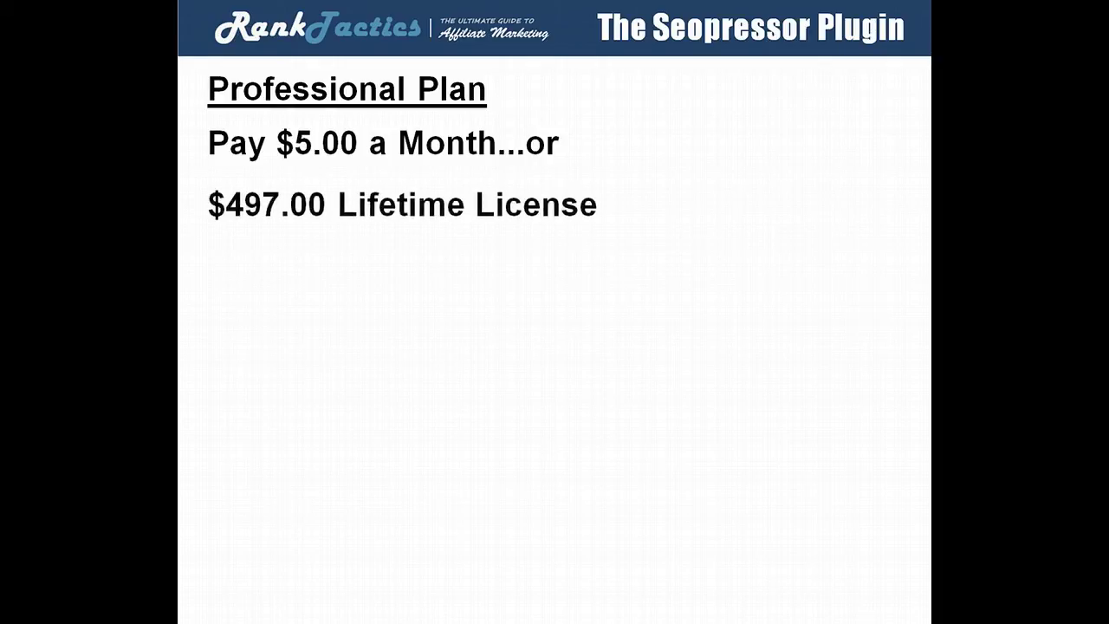
key(Right)
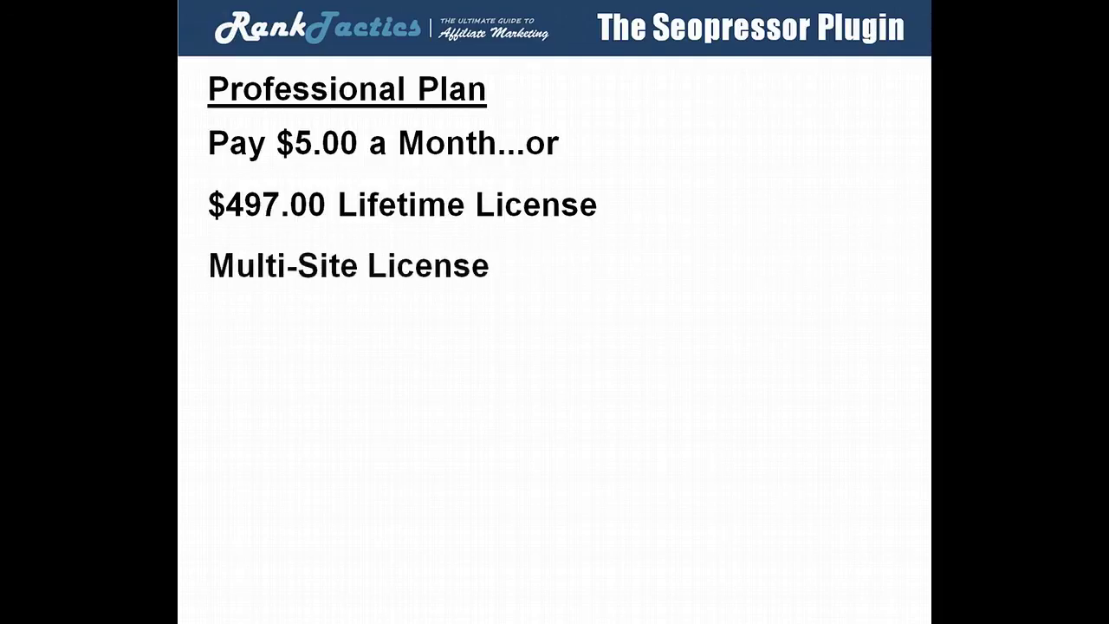
key(Right)
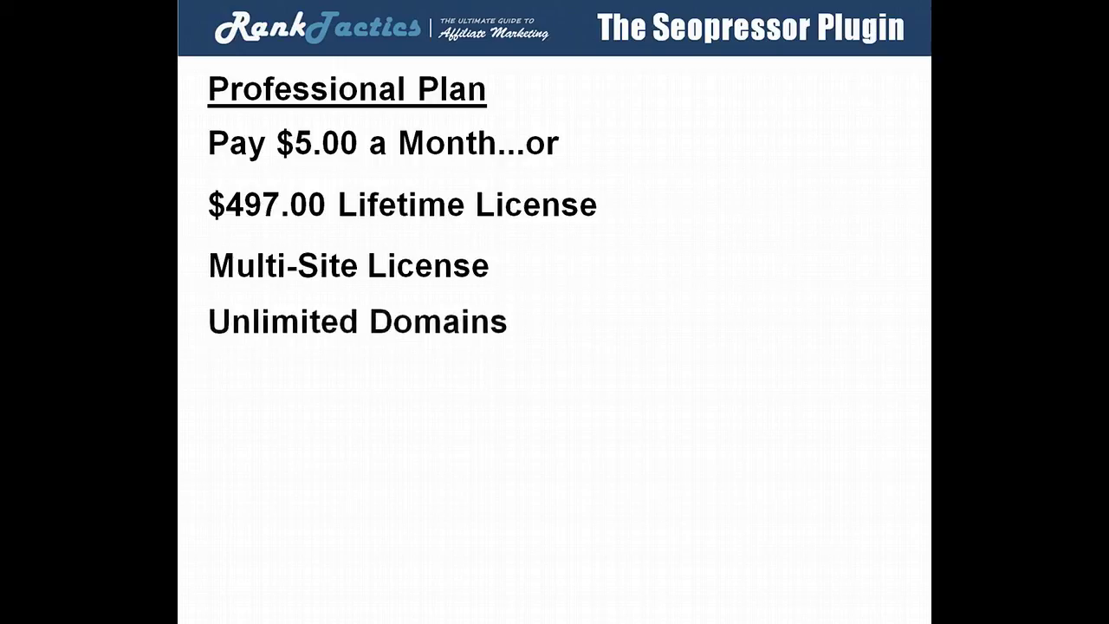